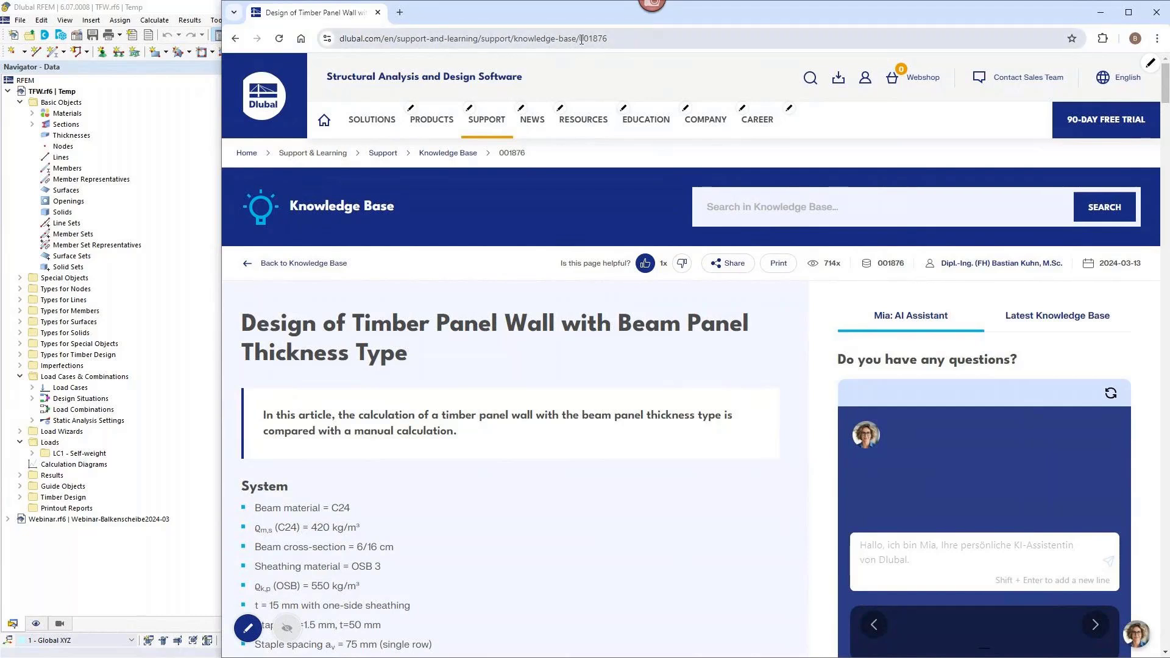
# Review Knowledge Base article 001876 on timber panel wall design, covering the slip modulus, wall geometry, loading and deformation calculations.
pyautogui.moveTo(580, 39); pyautogui.dragTo(608, 38)
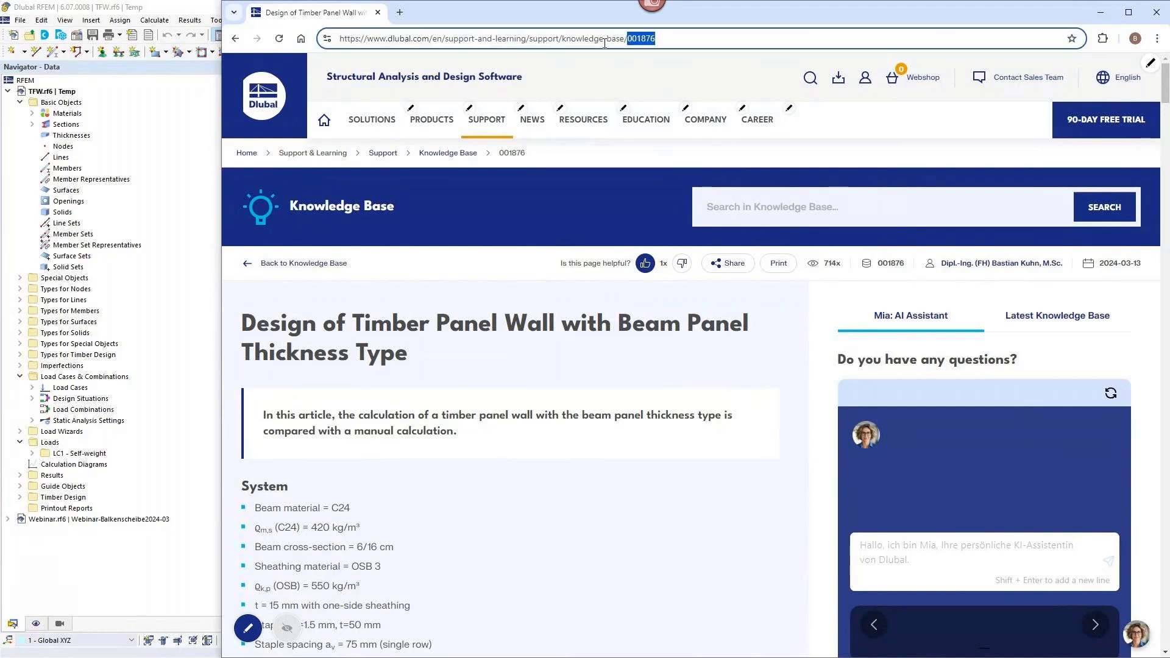
pyautogui.moveTo(604, 138)
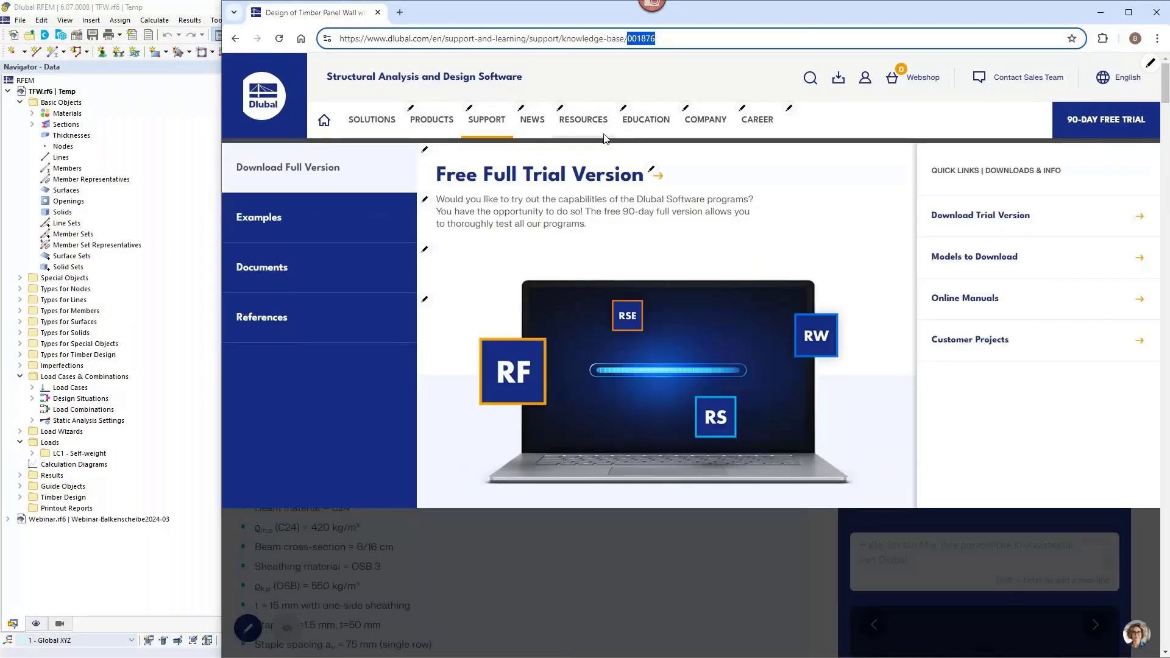
pyautogui.scroll(-10, 529, 595)
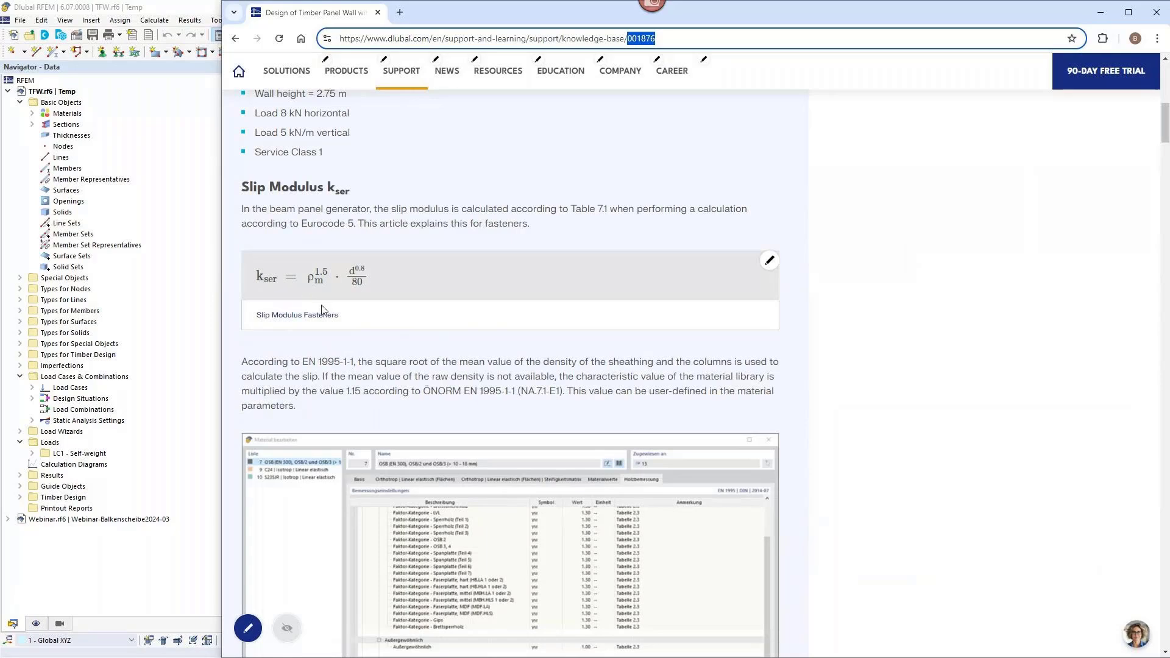
pyautogui.scroll(-10, 323, 296)
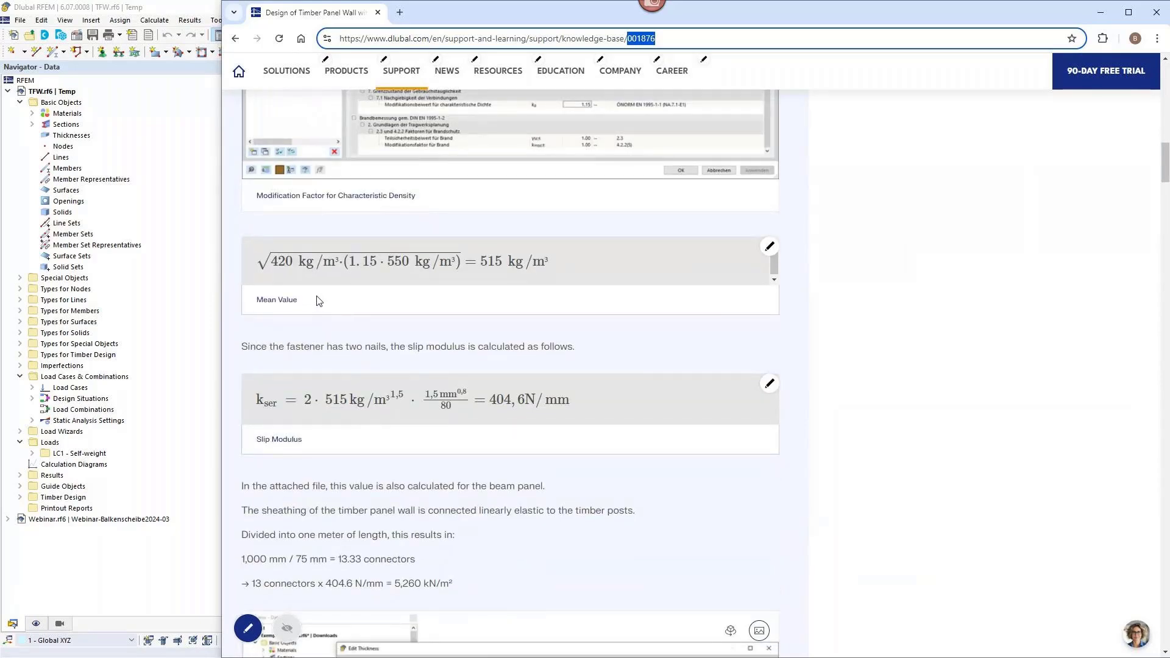
pyautogui.scroll(-10, 325, 321)
pyautogui.scroll(-10, 326, 322)
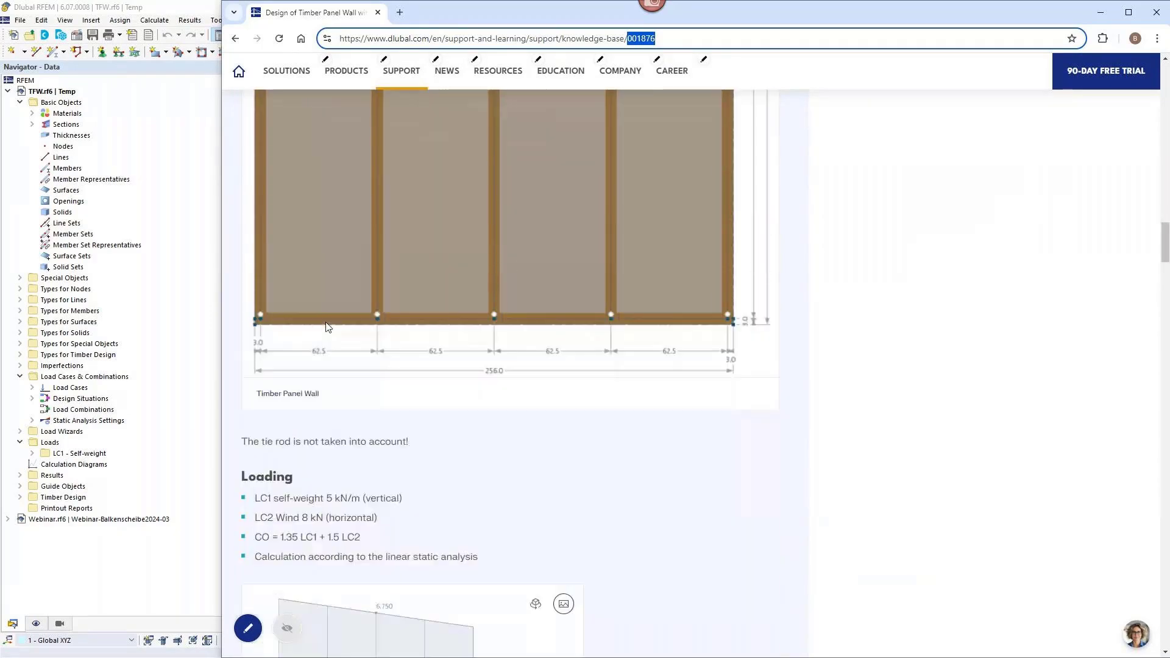
pyautogui.scroll(-10, 326, 322)
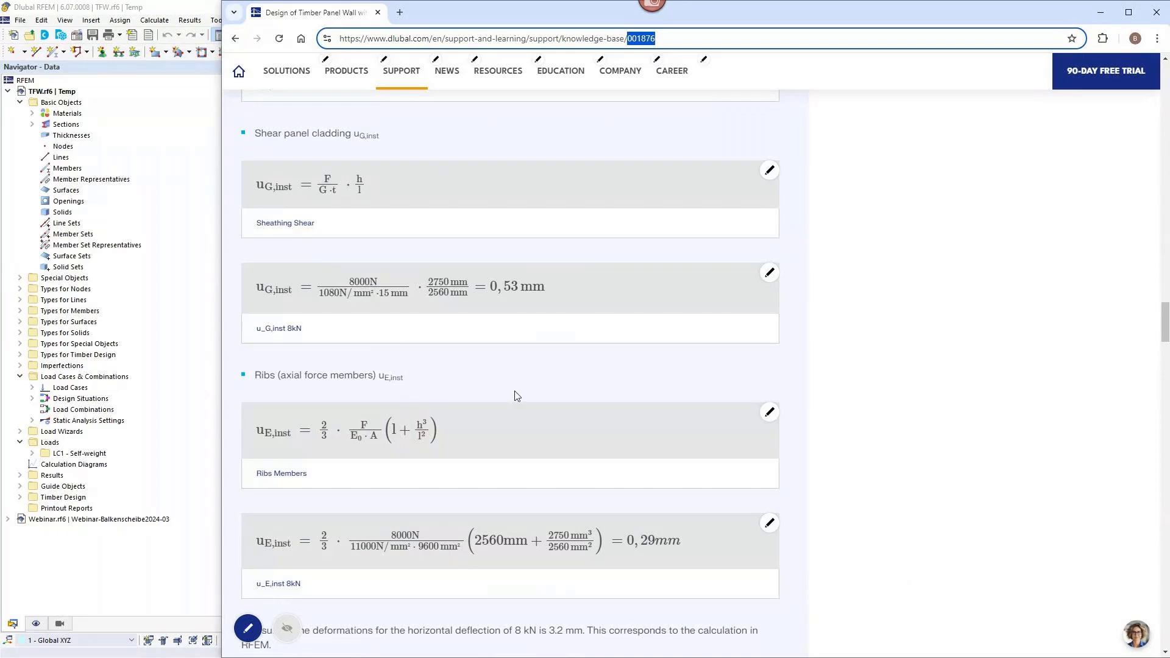
pyautogui.scroll(-3, 555, 400)
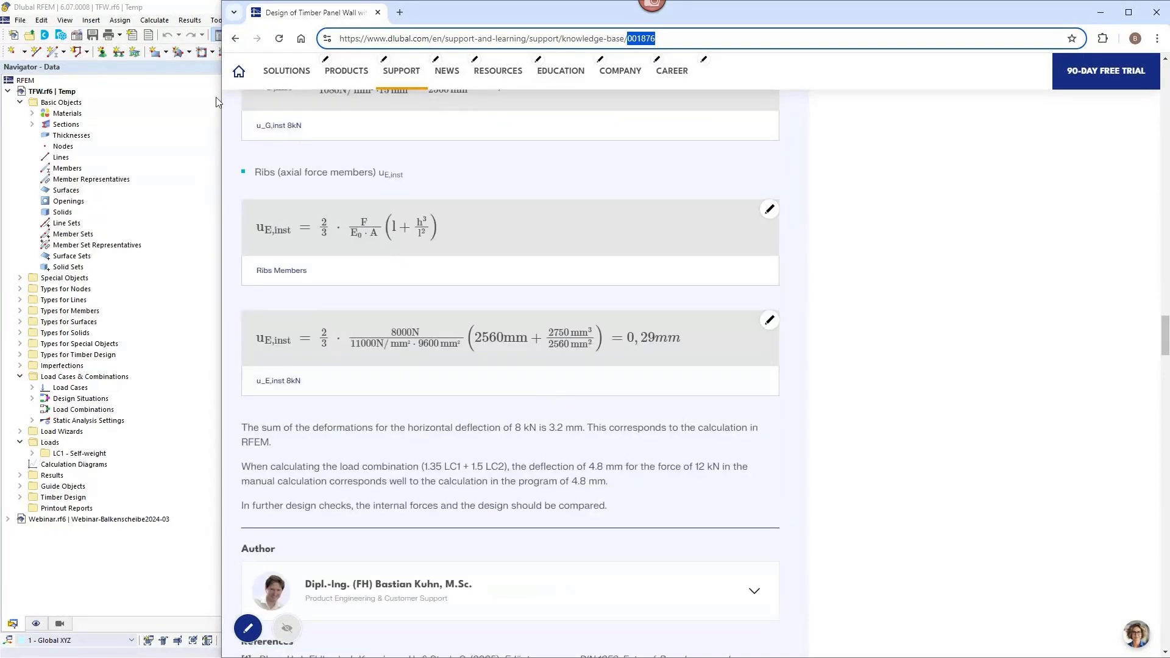
# Switch to RFEM and check the model's base data, including its general settings and activated add-ons.
pyautogui.click(203, 12)
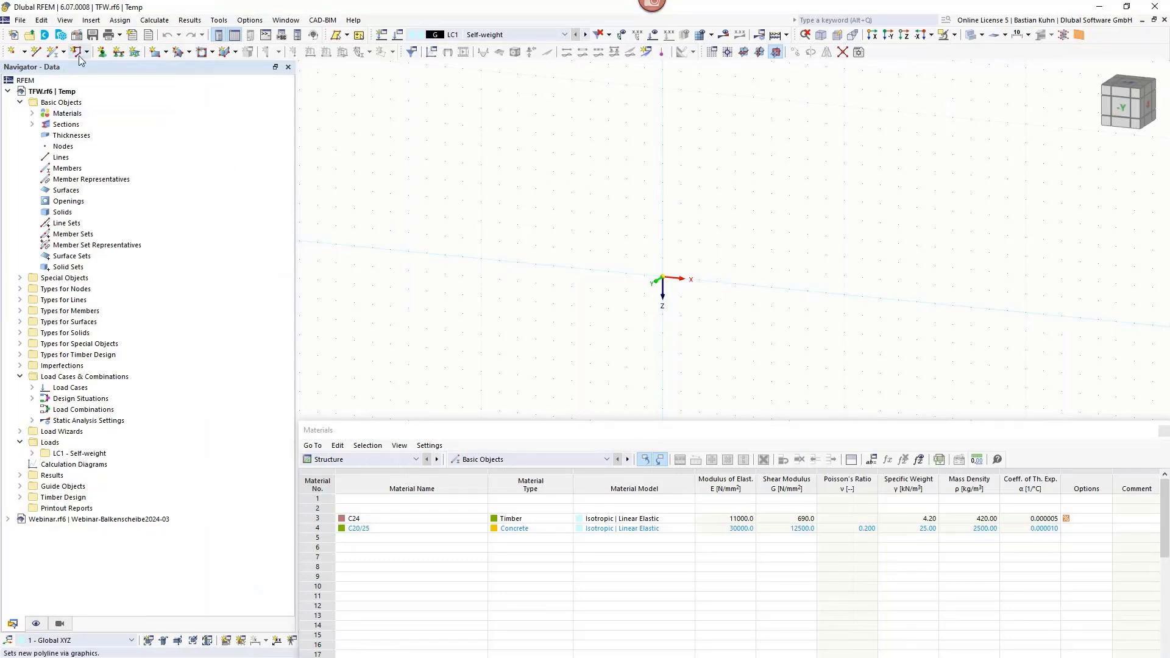
pyautogui.click(76, 37)
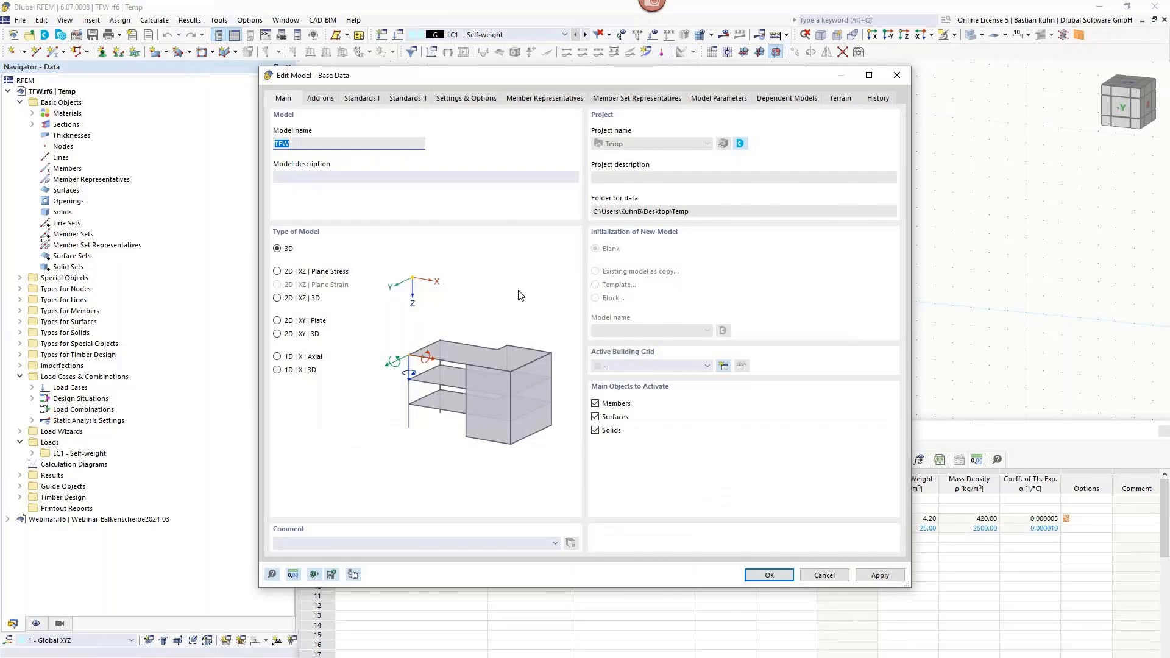
pyautogui.click(309, 146)
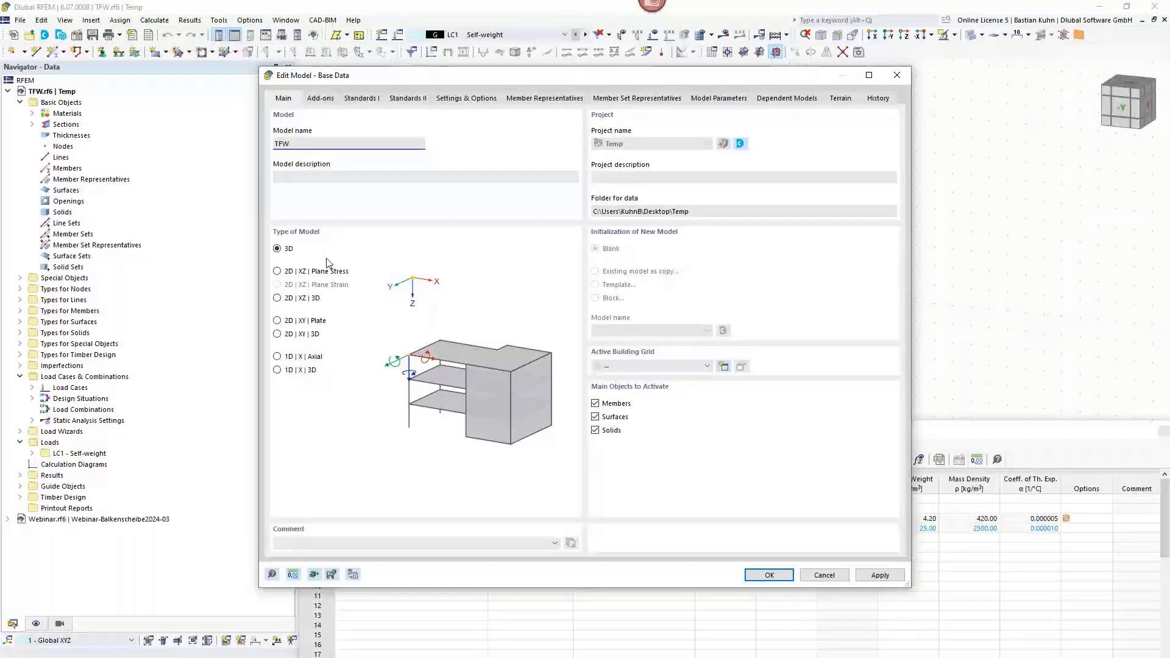
pyautogui.click(320, 98)
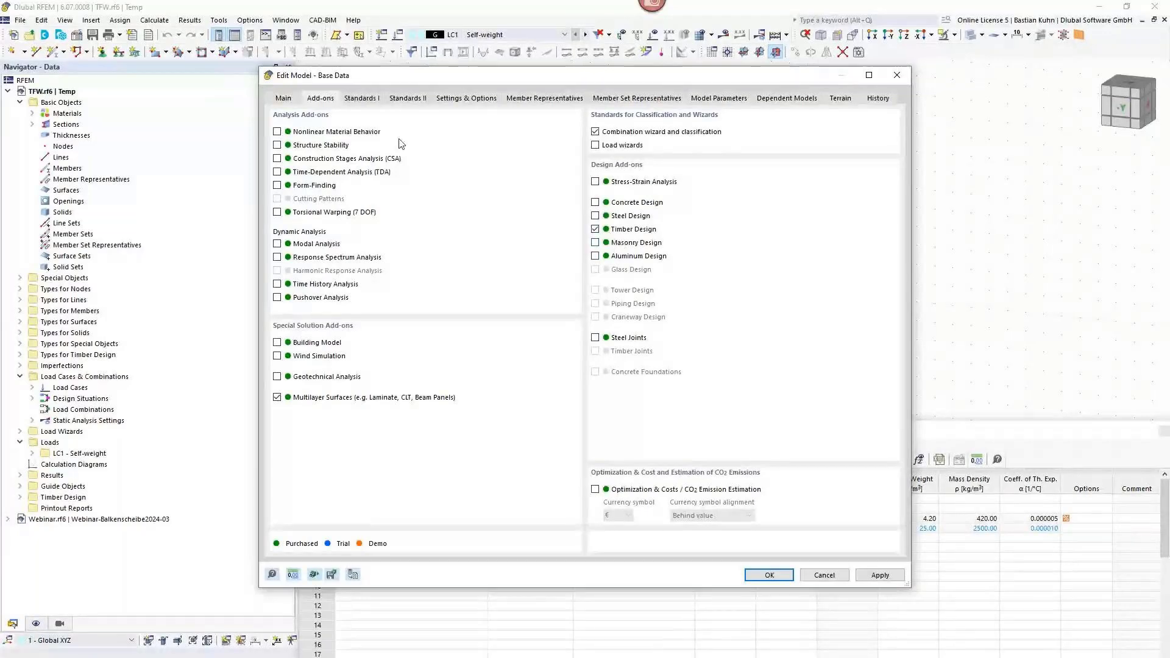
# Examine the available load combination standards, timber design standards and national annexes in the base data, and close it without applying changes.
pyautogui.click(368, 99)
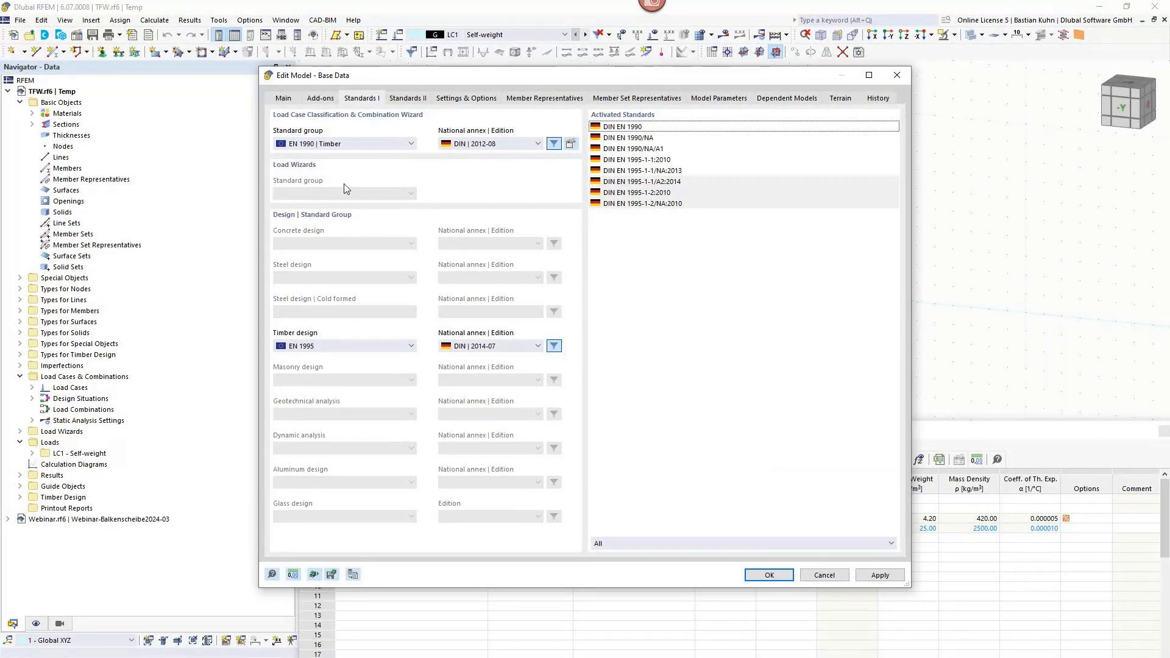
pyautogui.click(364, 145)
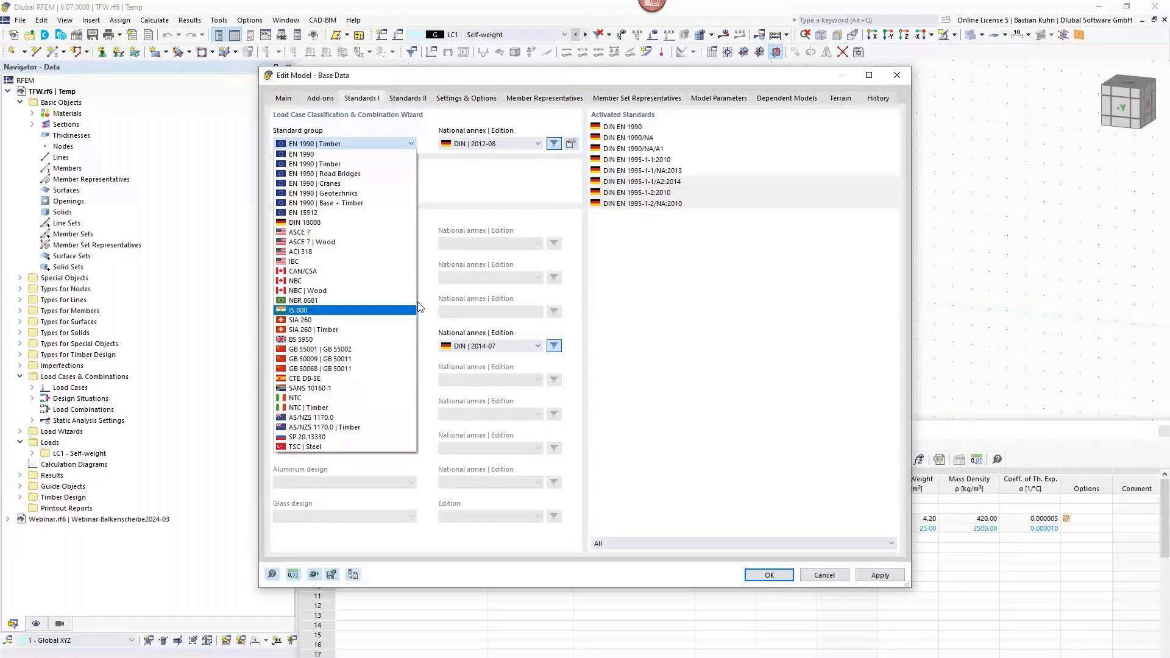
pyautogui.click(399, 346)
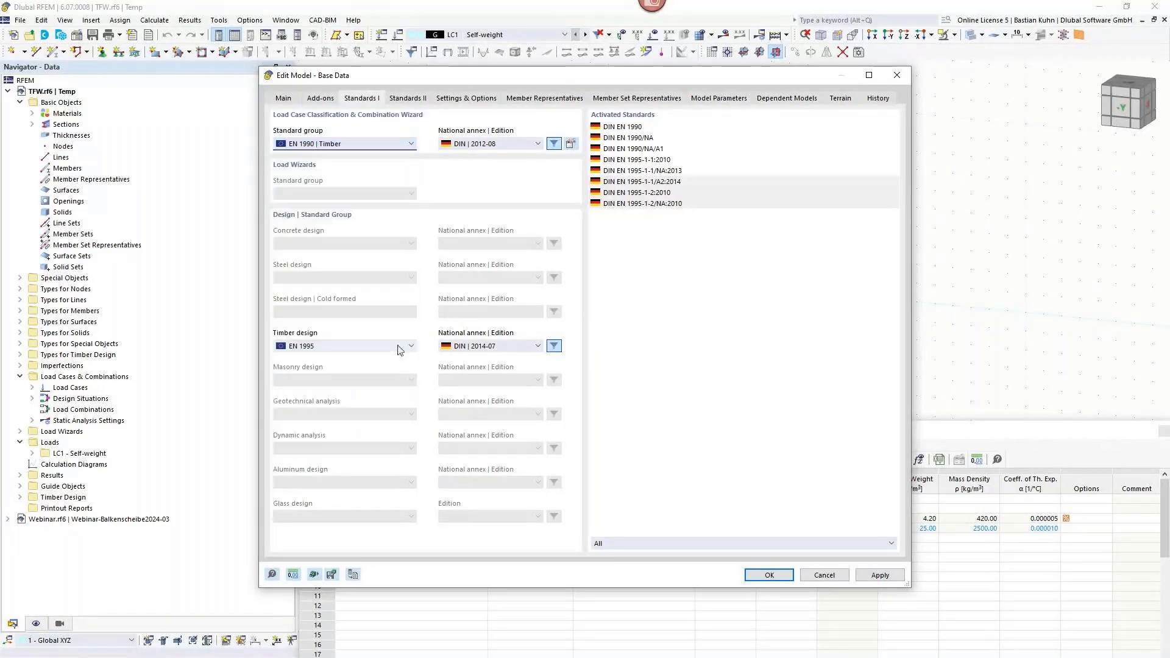
pyautogui.click(397, 345)
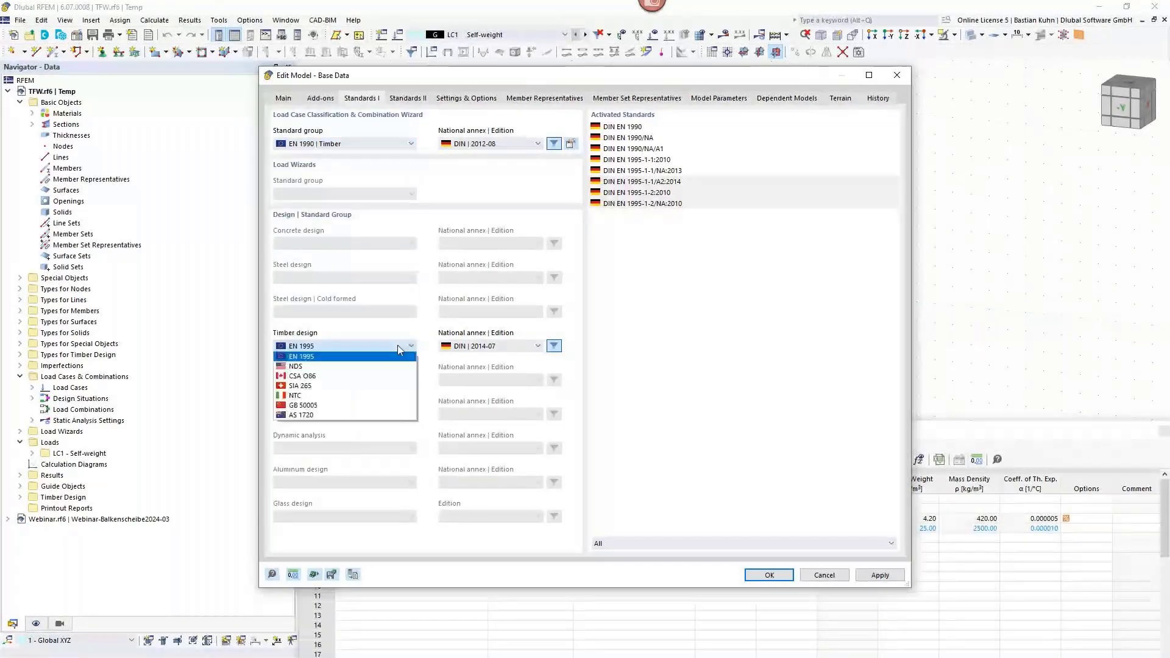
pyautogui.click(475, 341)
pyautogui.click(488, 346)
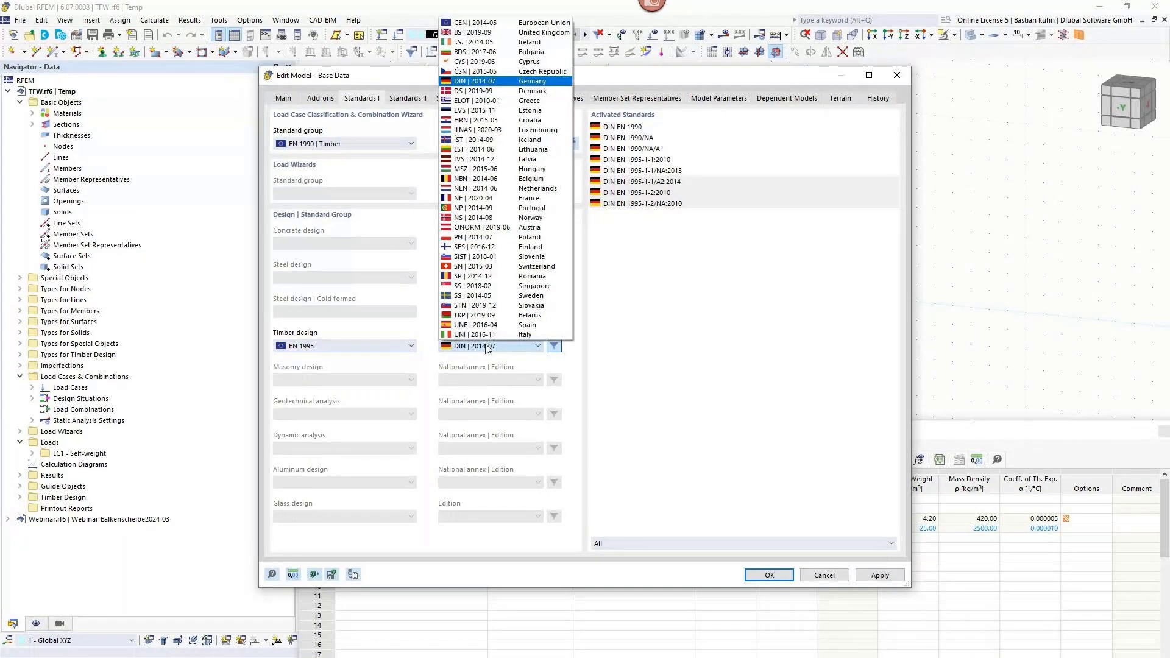
pyautogui.click(399, 346)
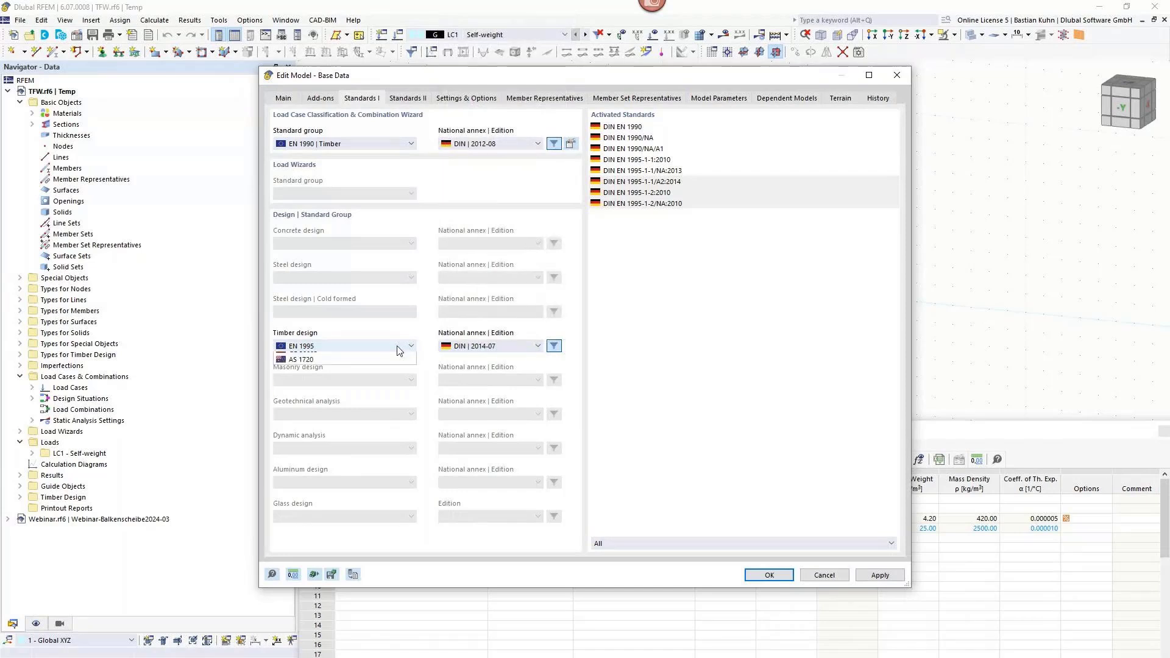
pyautogui.click(396, 346)
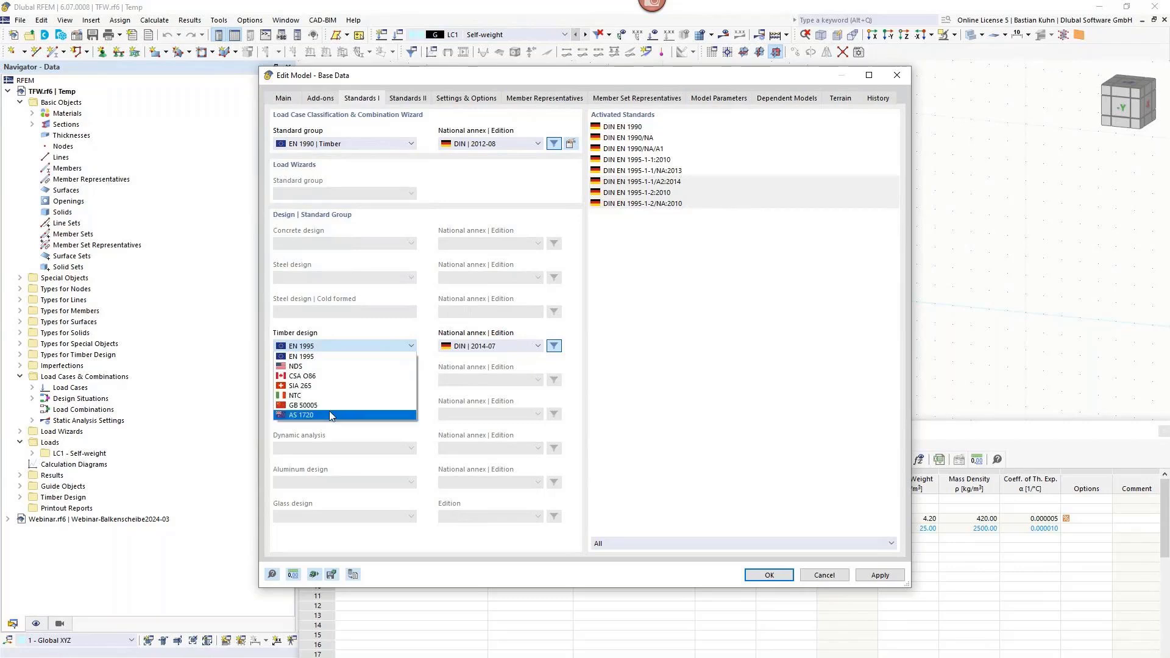
pyautogui.click(342, 356)
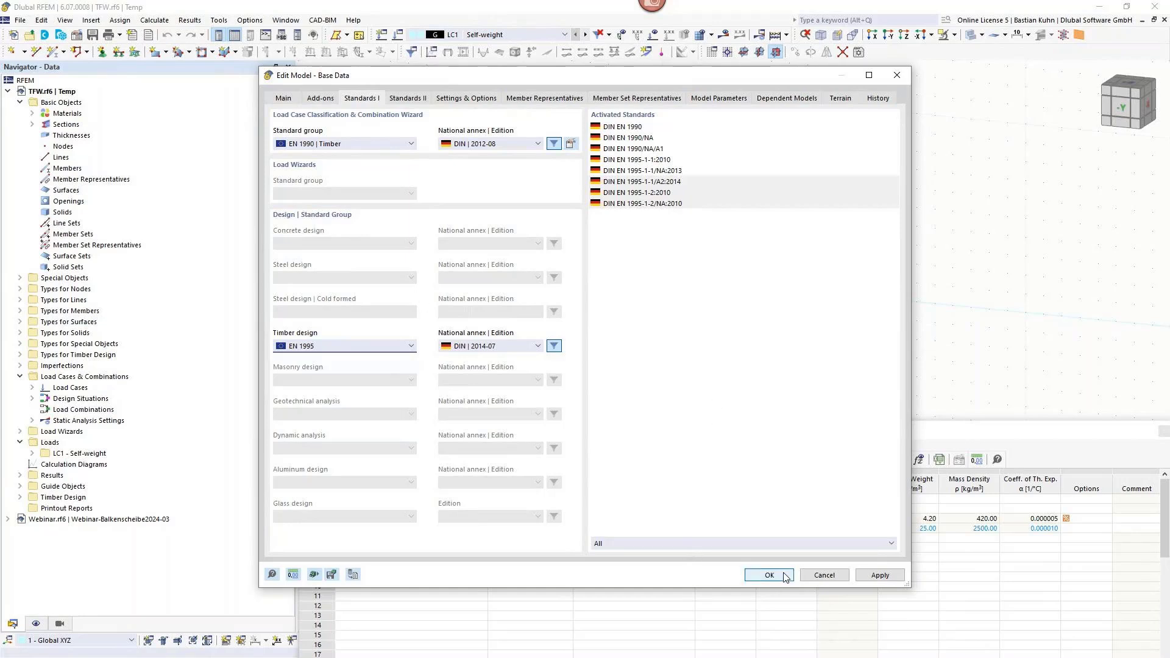
pyautogui.click(814, 575)
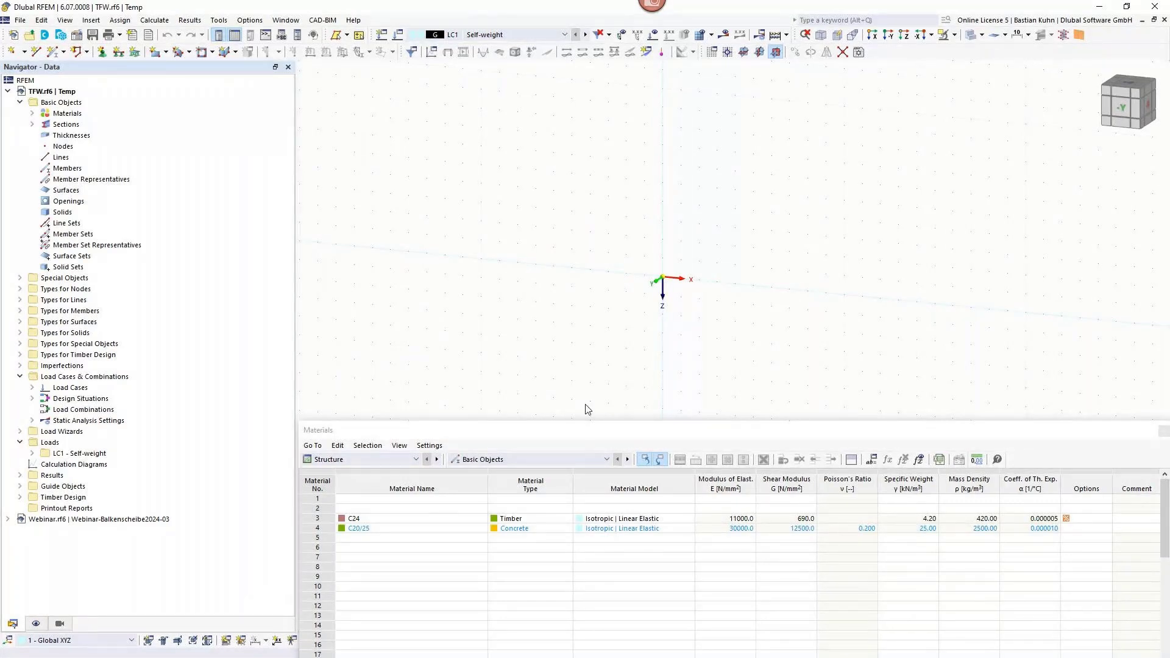
# Start a new rectangular surface and create a uniform 200 mm thickness for it with C20/25 concrete.
pyautogui.click(155, 53)
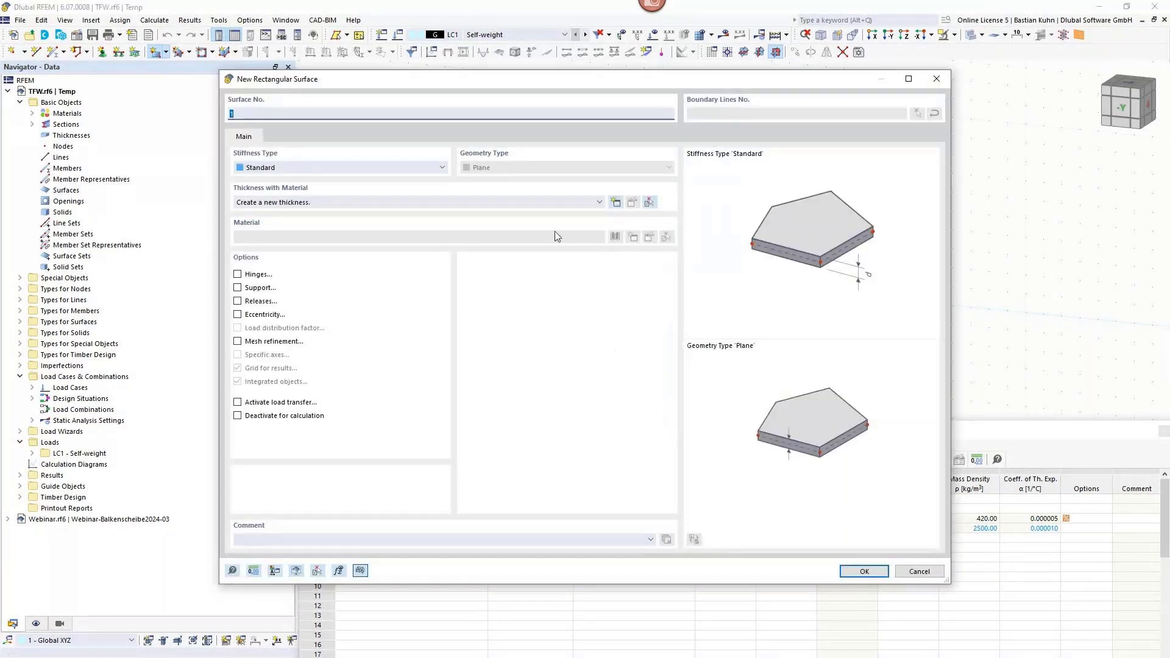
pyautogui.click(583, 206)
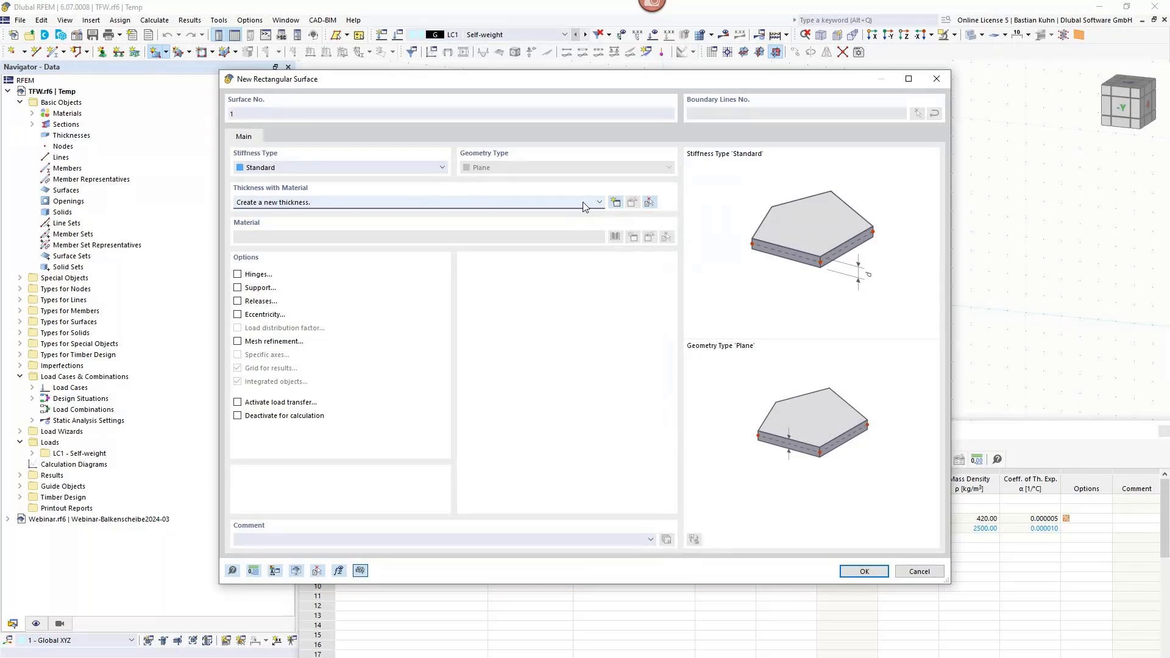
pyautogui.click(584, 206)
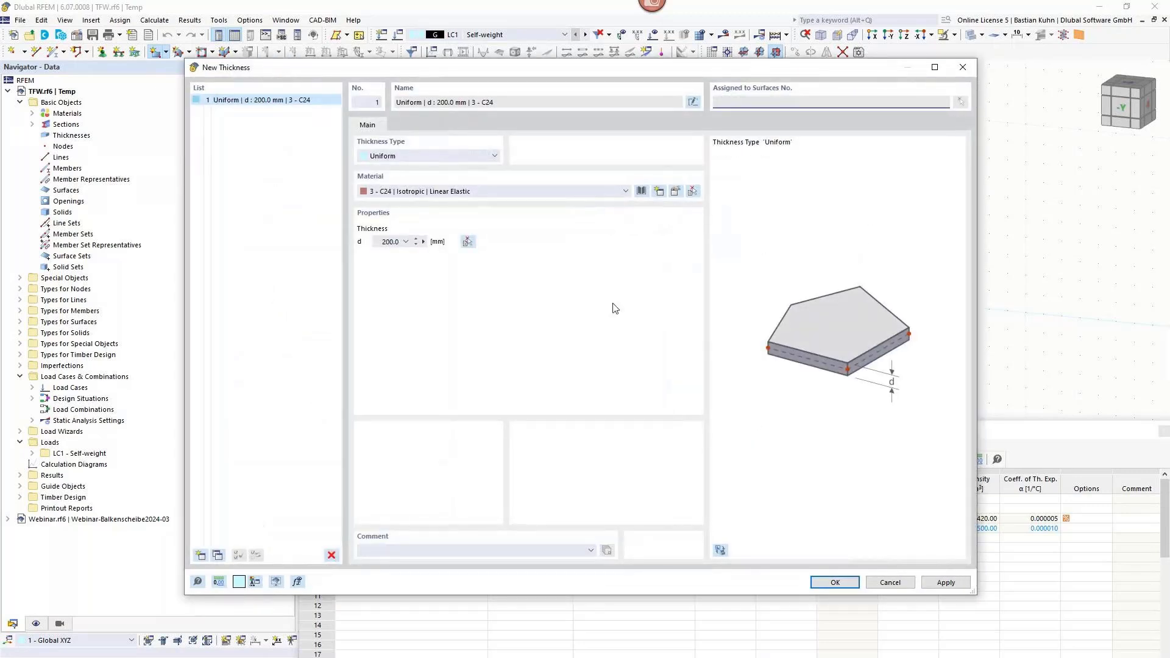
pyautogui.click(551, 191)
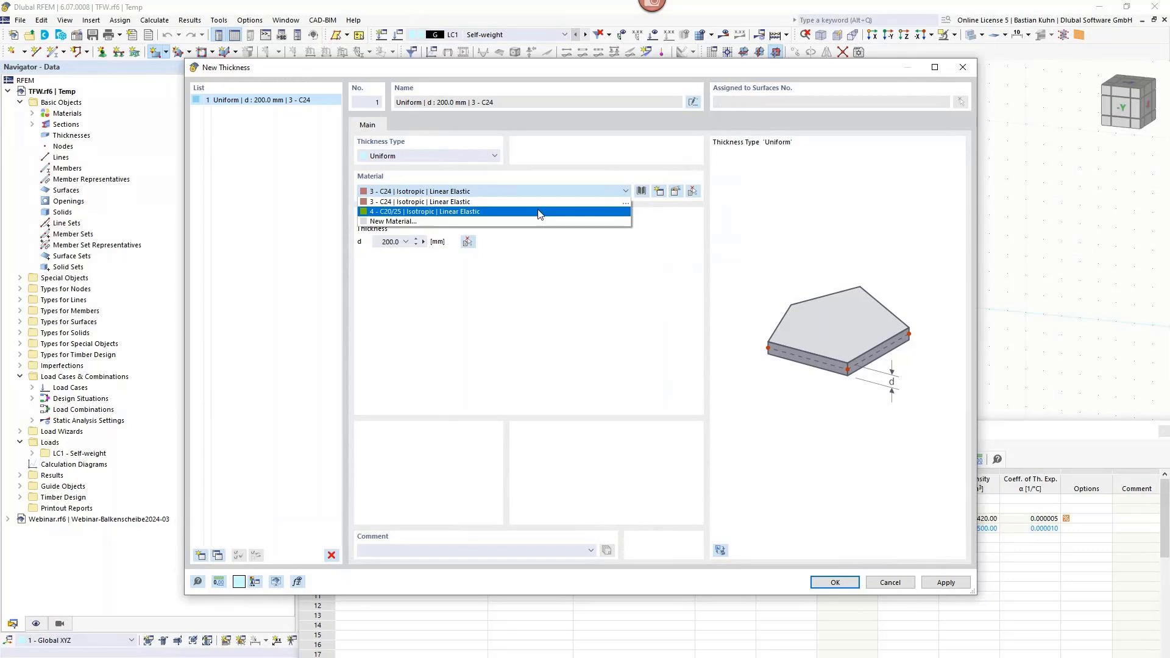
pyautogui.click(540, 215)
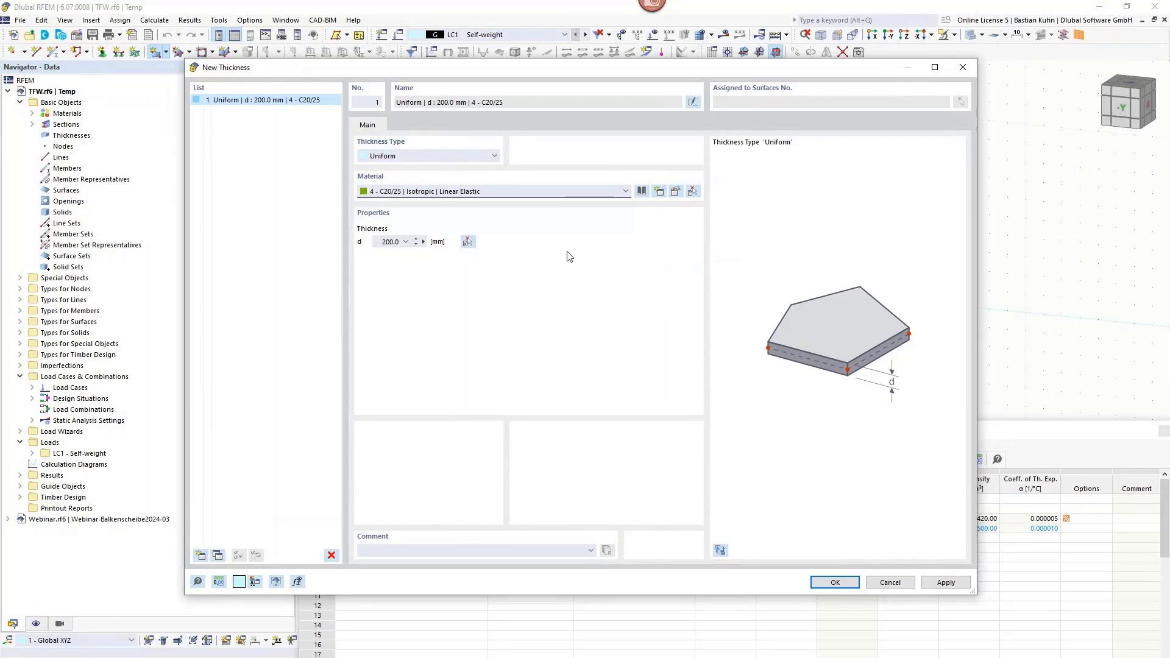
pyautogui.click(845, 583)
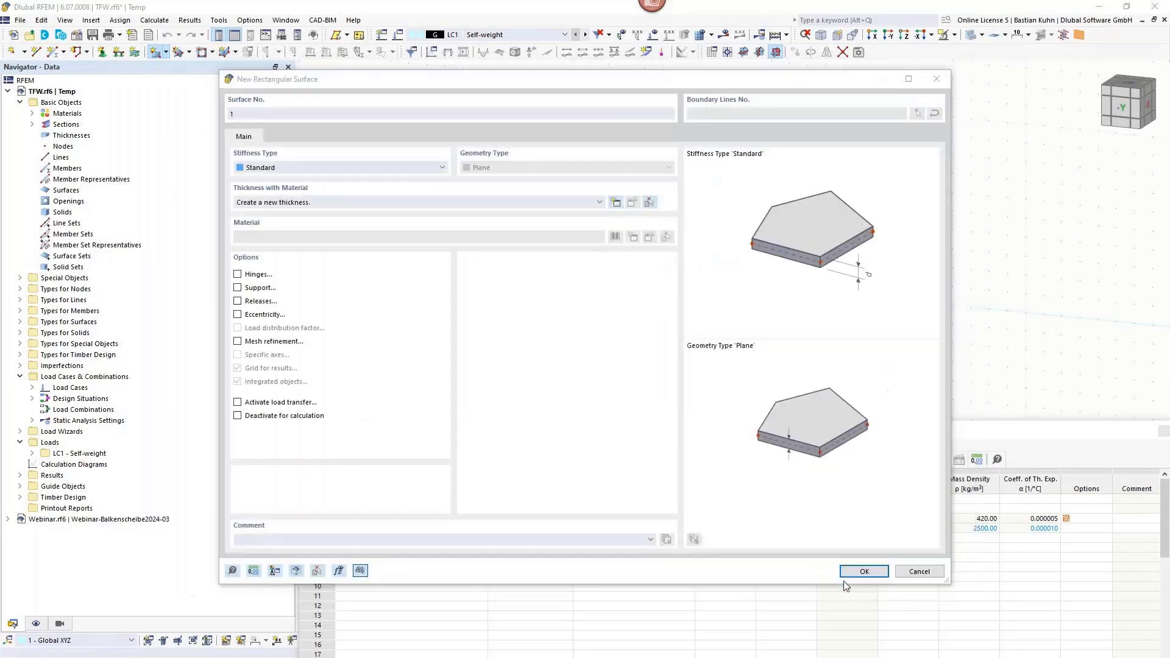
# Draw a 3 m by 3 m rectangular surface from the origin to X 3.000, Y 0.000, Z -3.000 m.
pyautogui.click(860, 572)
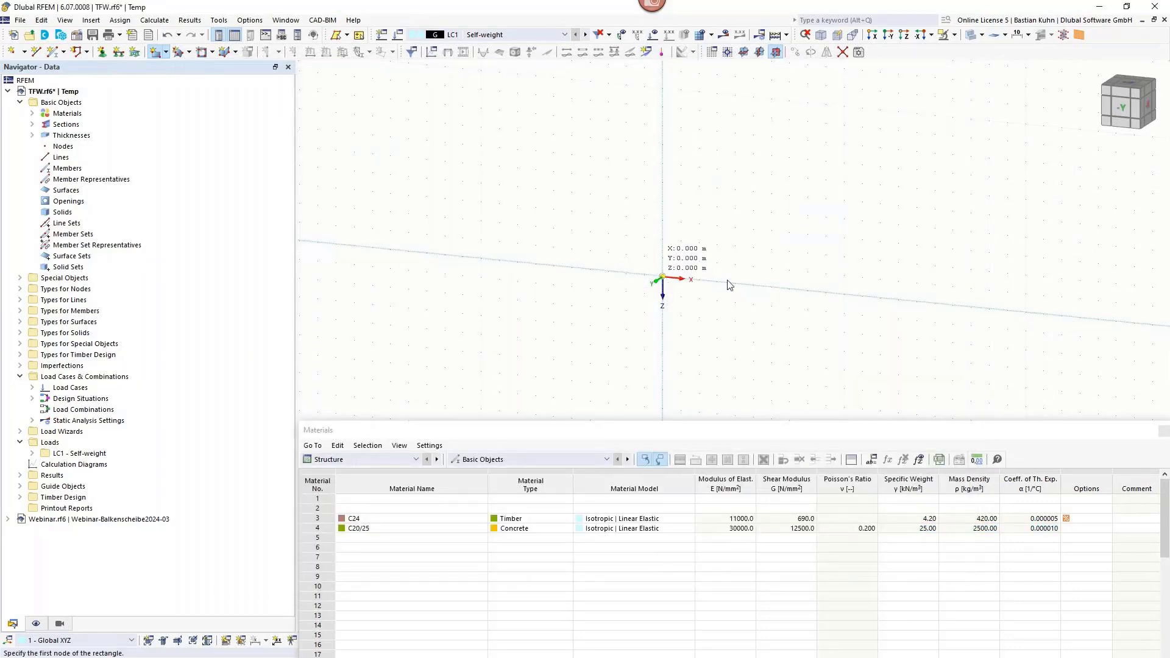
pyautogui.click(662, 277)
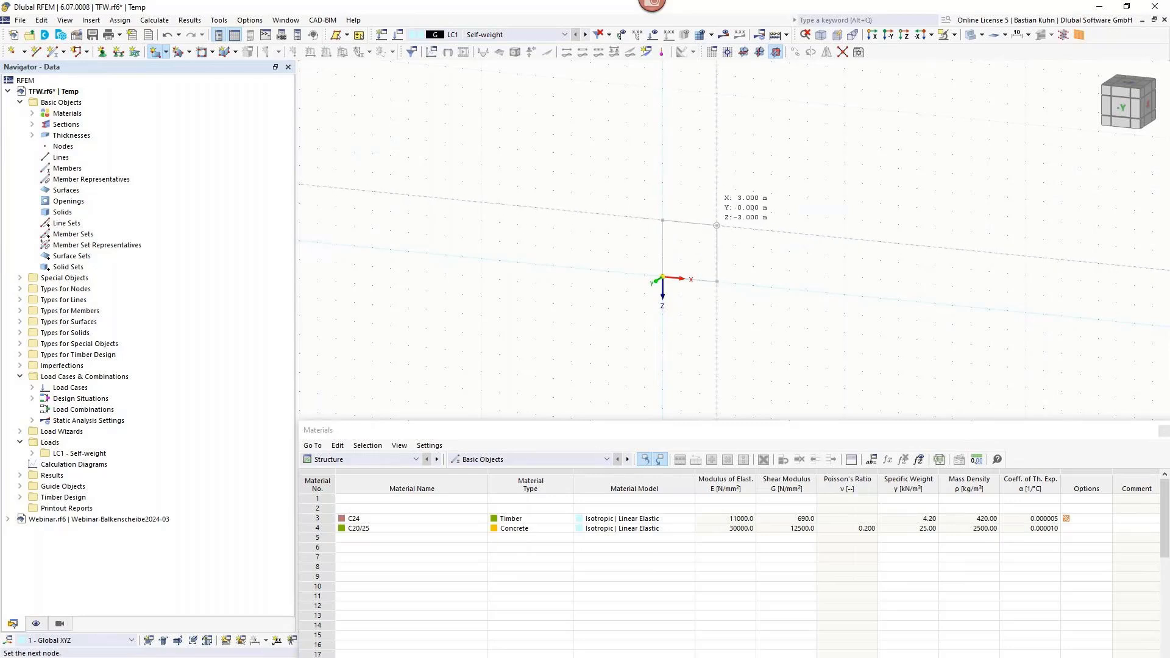
pyautogui.click(716, 225)
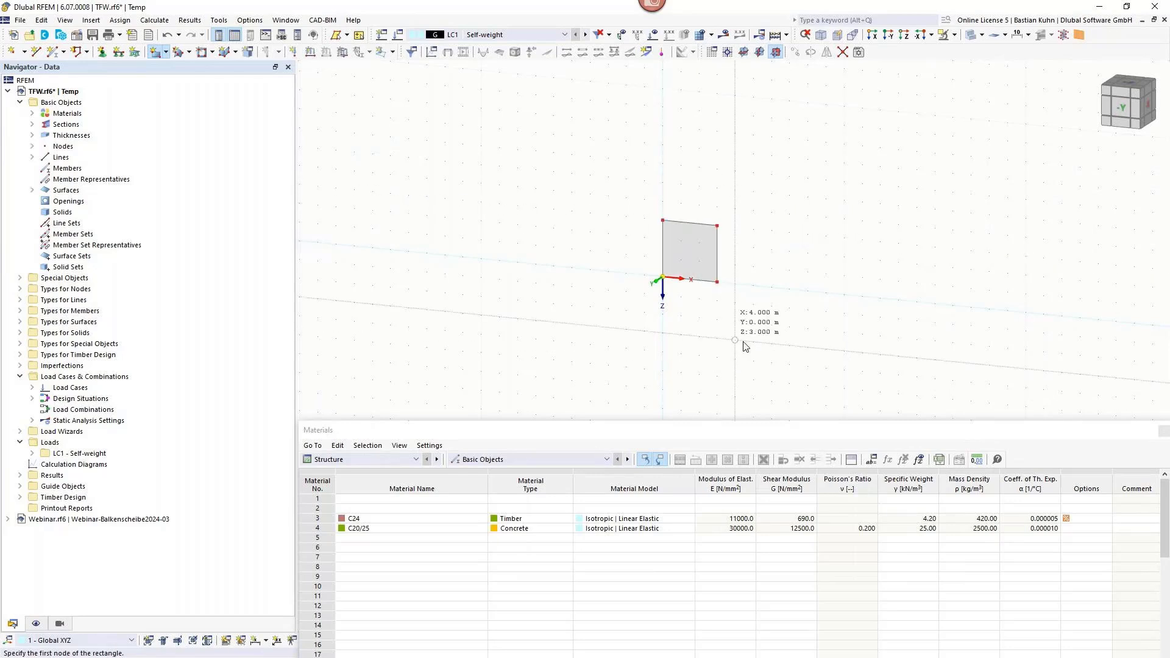
pyautogui.press('Escape')
# Set the X coordinate of the surface's two outer nodes, 3 and 4, to 2.56 m.
pyautogui.moveTo(746, 322); pyautogui.dragTo(701, 215)
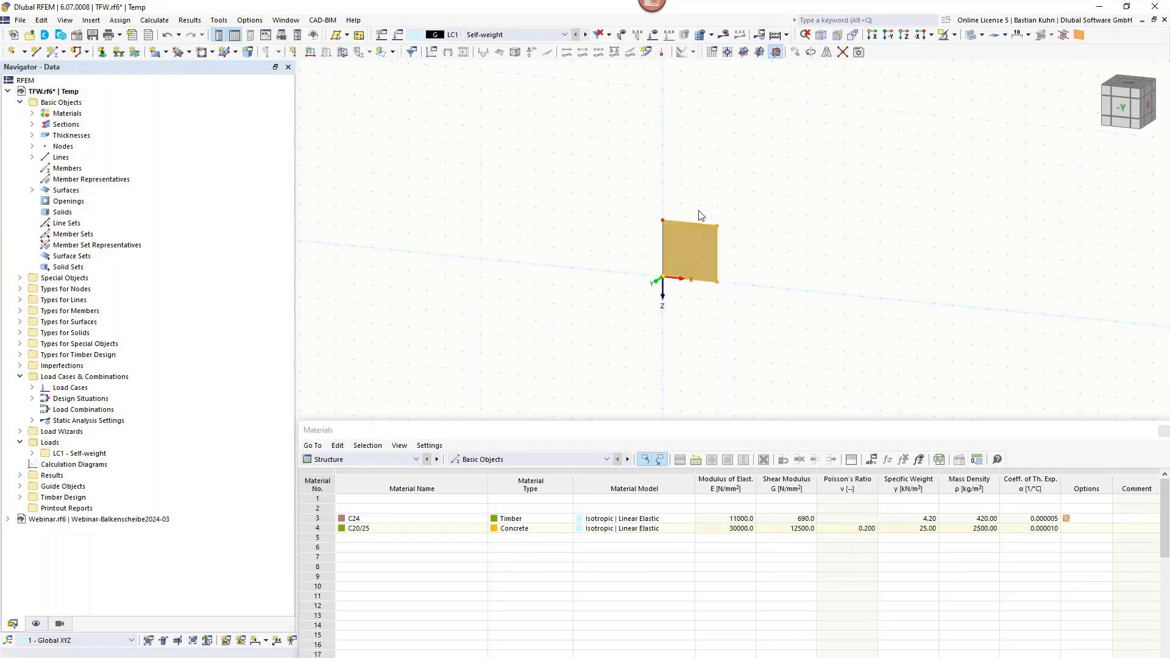
pyautogui.rightClick(716, 229)
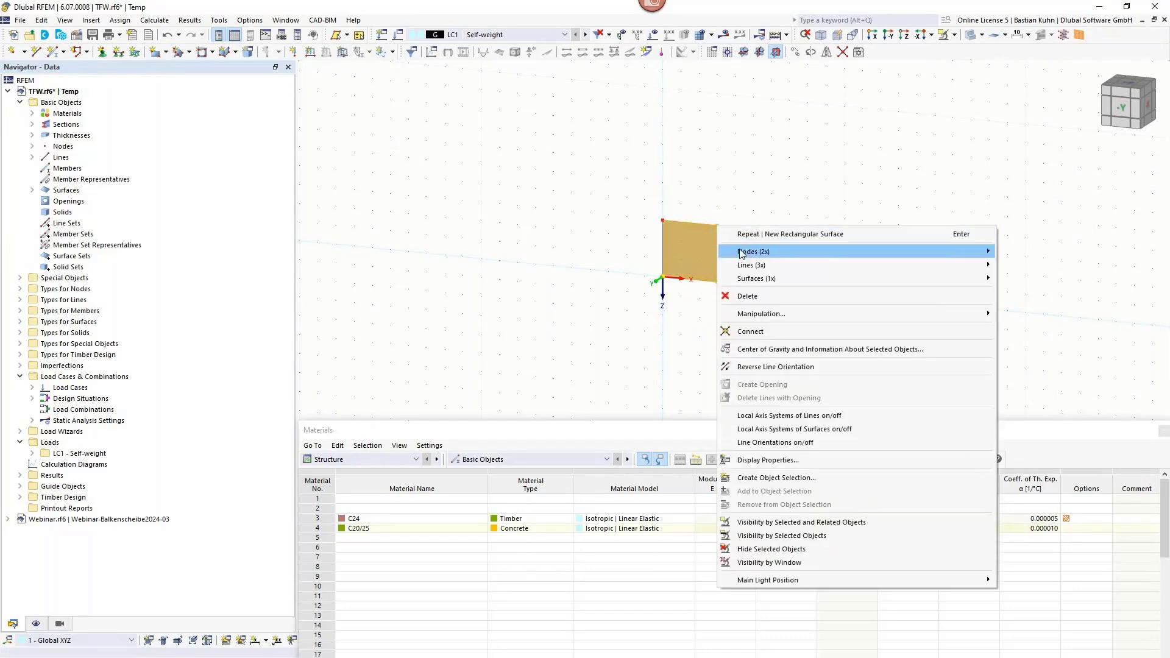
pyautogui.moveTo(868, 255)
pyautogui.click(1013, 254)
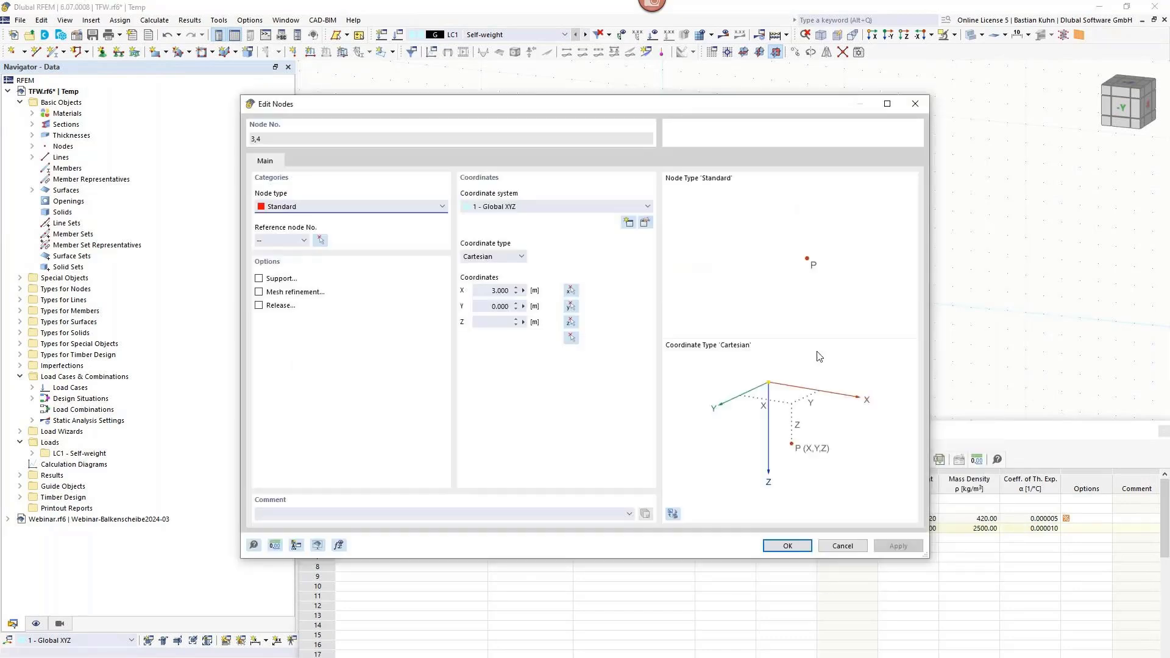
pyautogui.moveTo(475, 291); pyautogui.dragTo(550, 297)
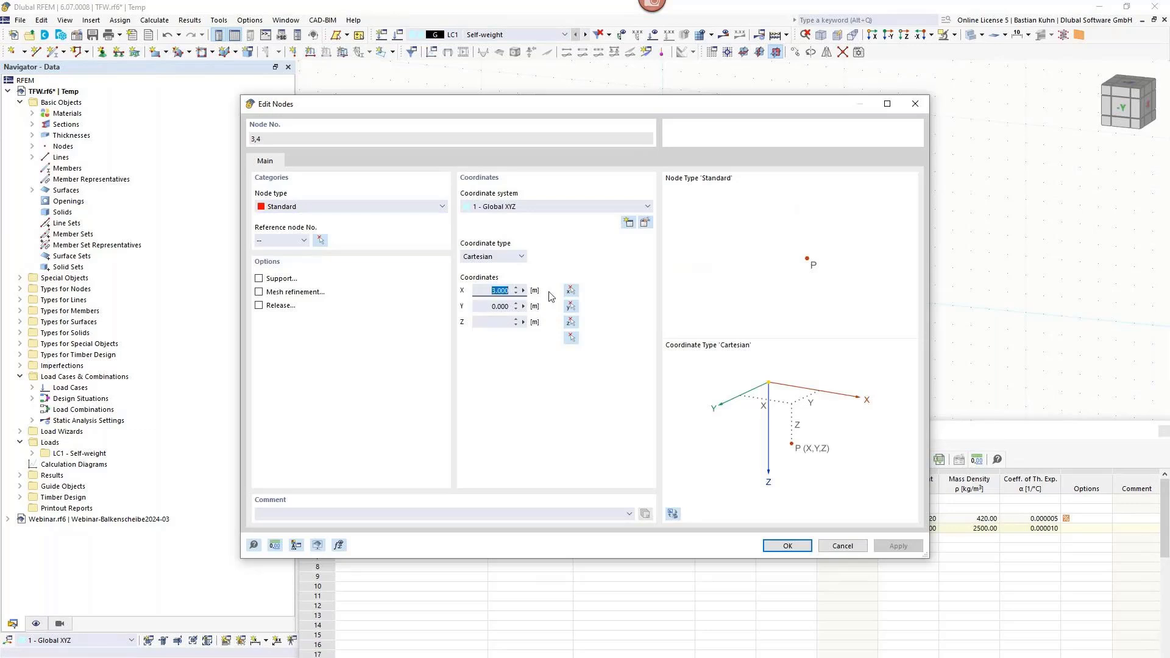
pyautogui.write('2,56')
pyautogui.click(779, 547)
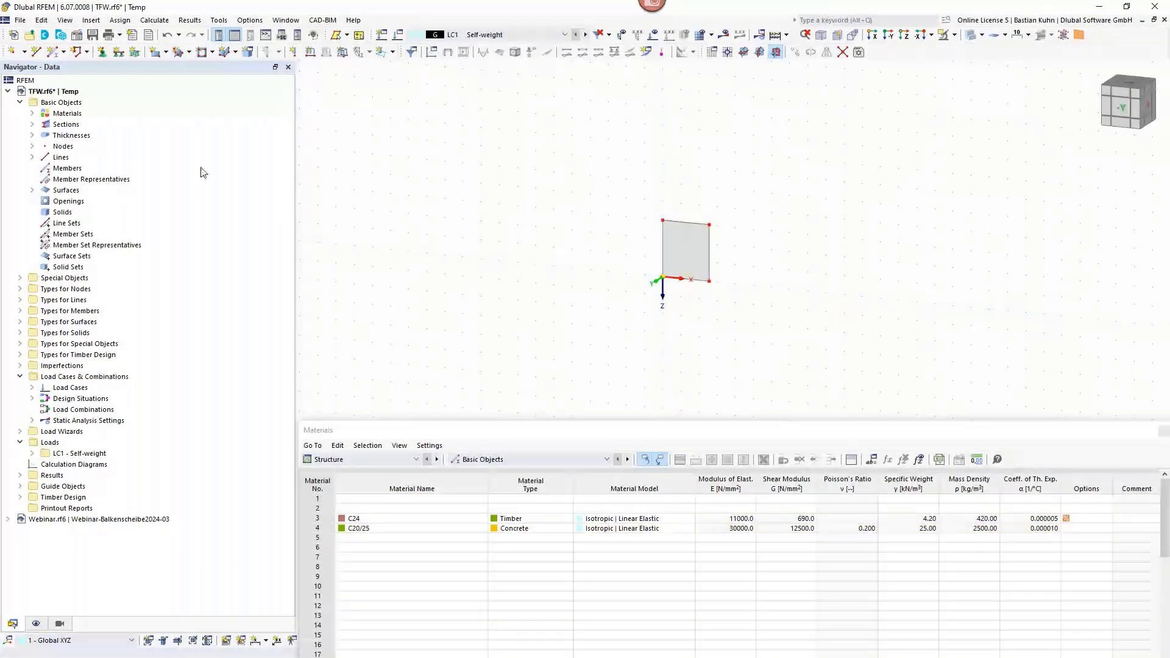
# Dock the floating Materials table below the model view.
pyautogui.click(447, 435)
pyautogui.doubleClick(448, 435)
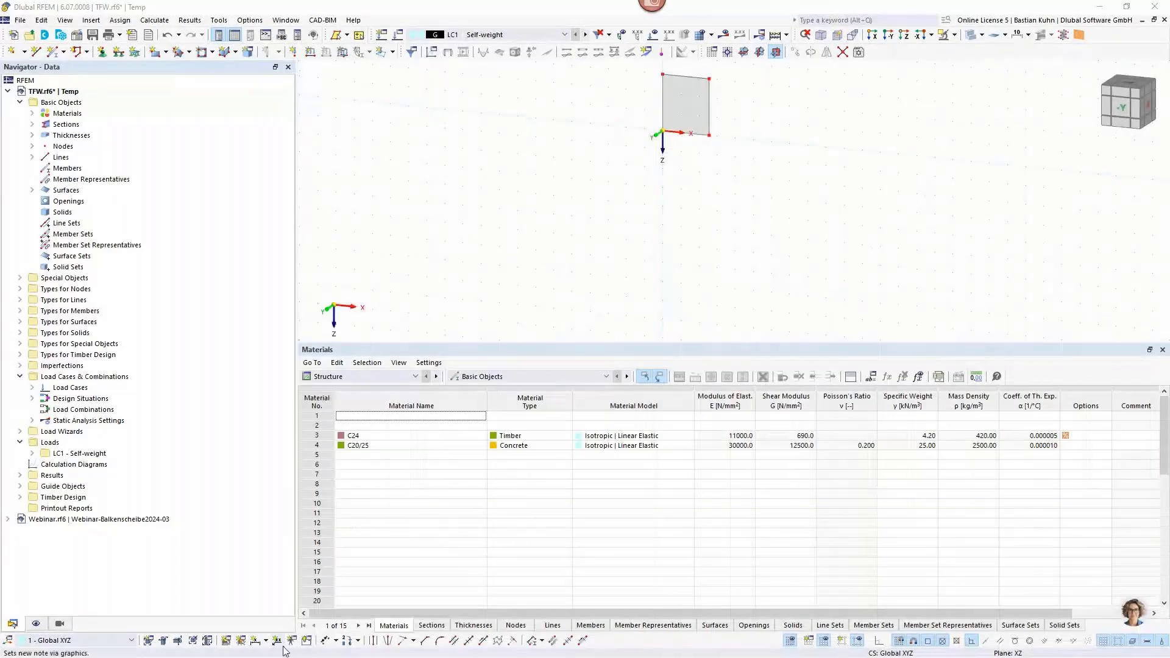
# Add a linear length dimension in the second plane below the wall surface's bottom edge, between its two lower corner nodes.
pyautogui.click(255, 647)
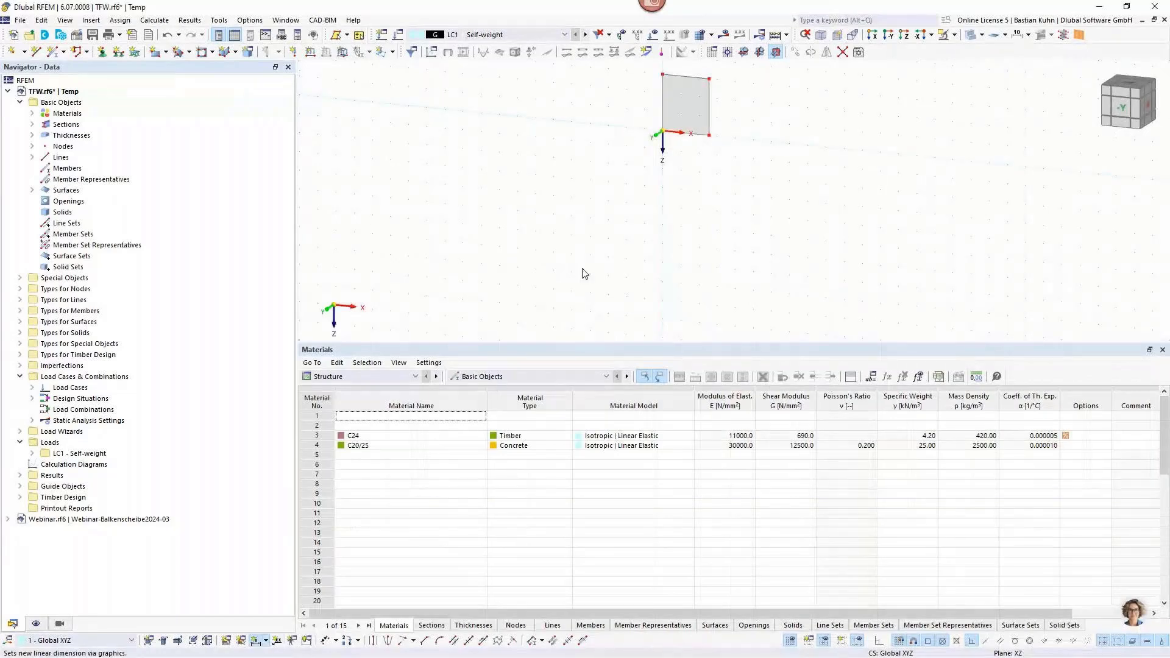
pyautogui.click(663, 135)
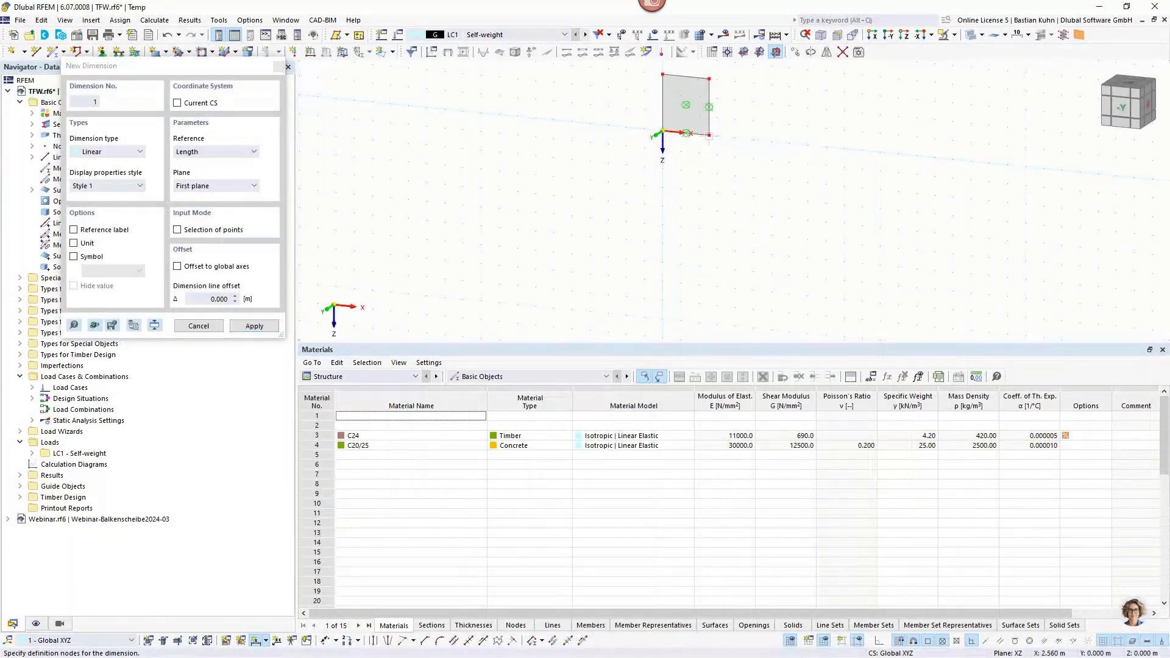
pyautogui.click(699, 159)
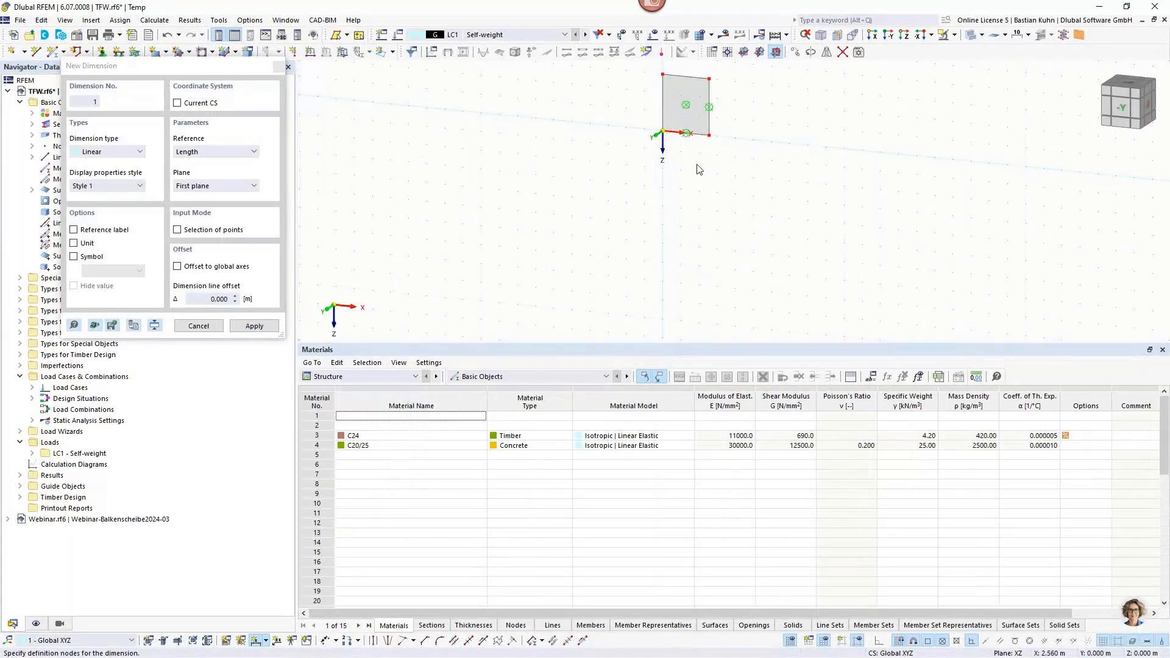
pyautogui.click(216, 186)
pyautogui.click(210, 207)
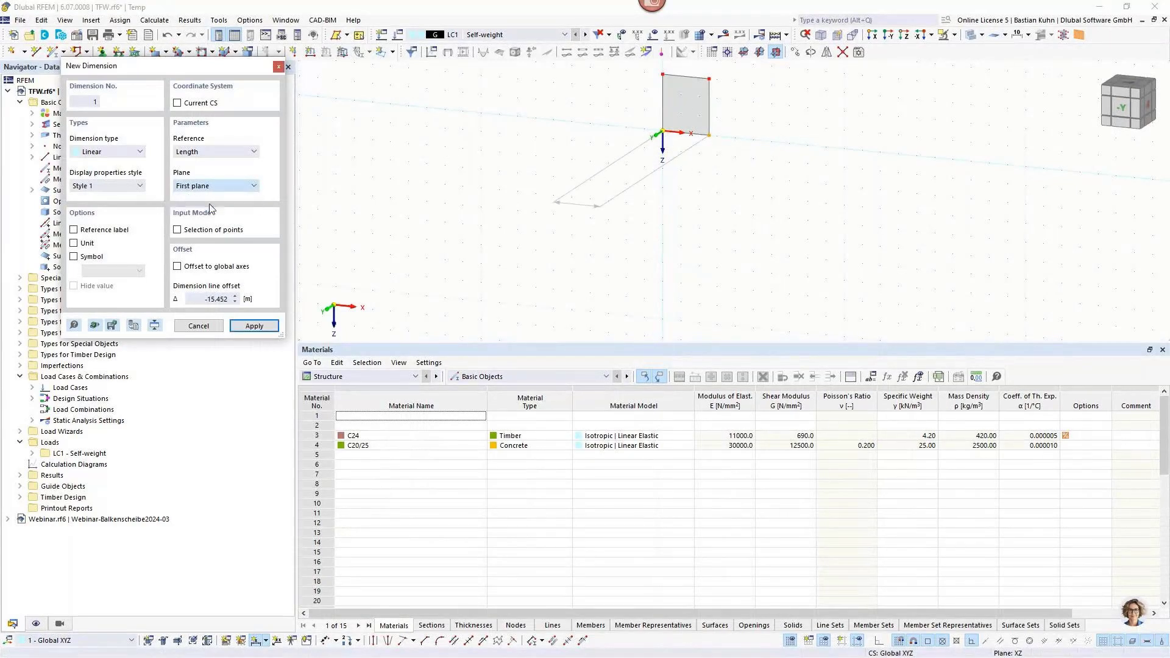
pyautogui.click(673, 172)
pyautogui.scroll(2, 675, 162)
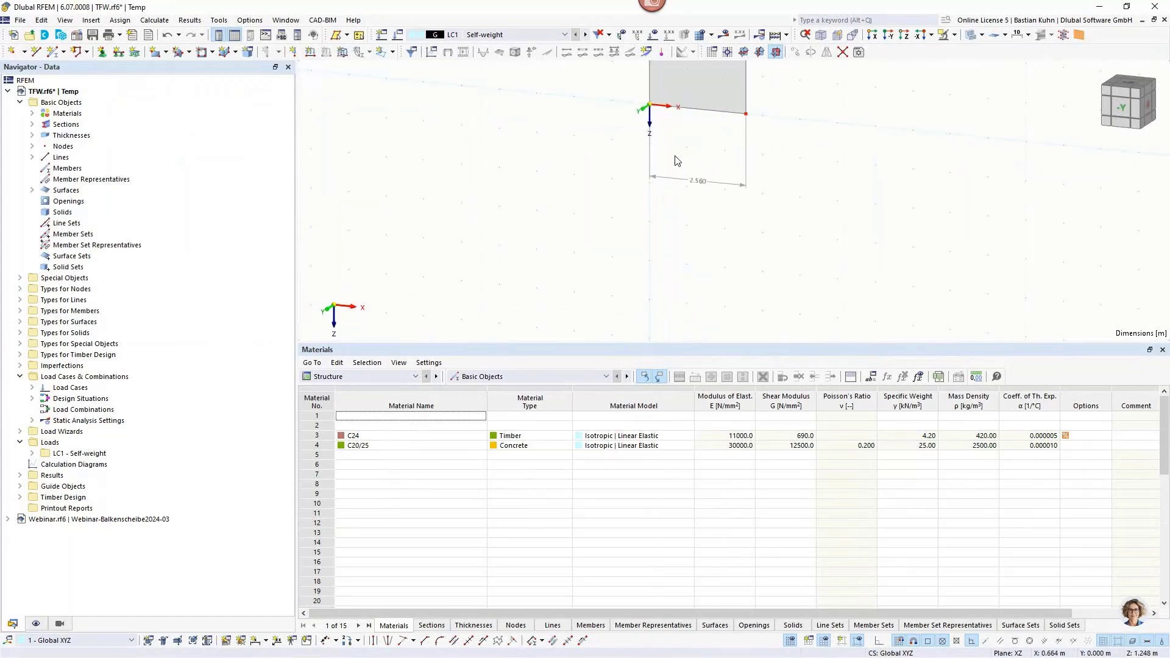
pyautogui.moveTo(692, 161); pyautogui.dragTo(658, 227, button='middle')
pyautogui.keyDown('ctrl'); pyautogui.moveTo(658, 227); pyautogui.dragTo(618, 240, button='middle'); pyautogui.keyUp('ctrl')
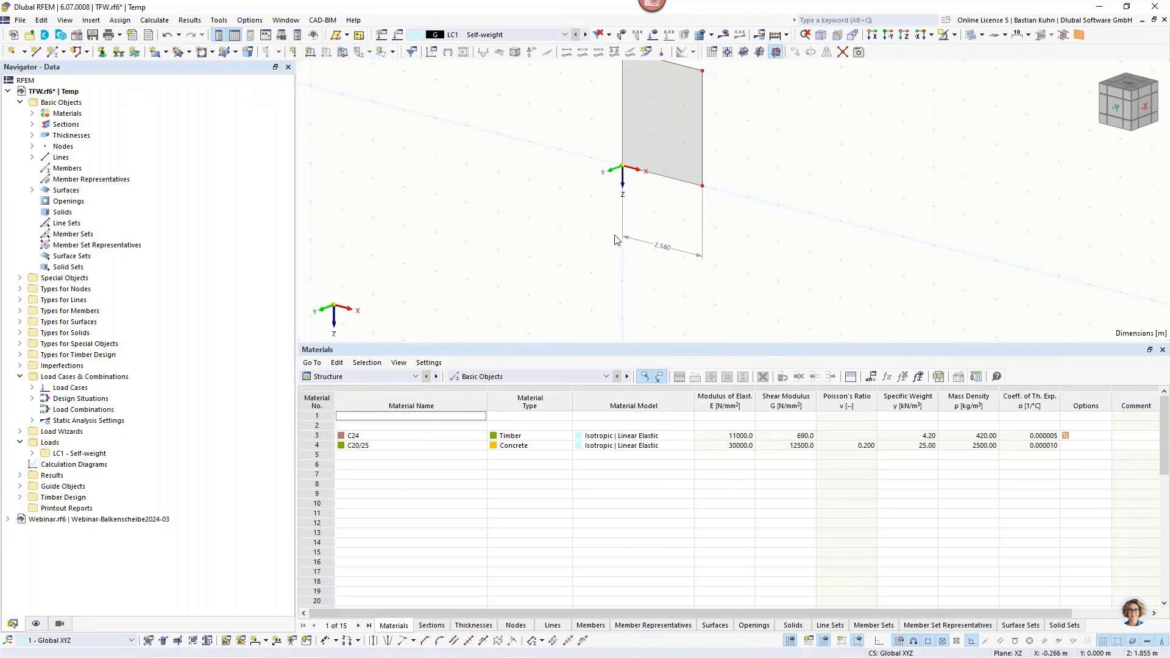
pyautogui.moveTo(666, 218); pyautogui.dragTo(660, 253, button='middle')
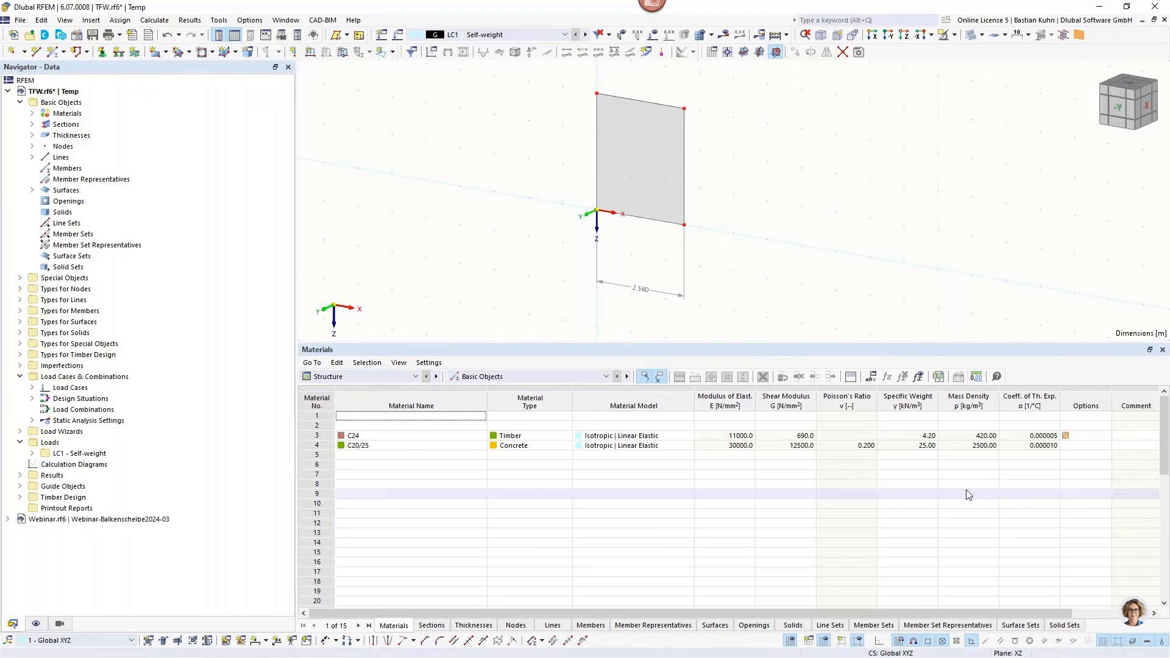
# Switch to the browser and examine the timber panel wall article's geometry, loading, supports and horizontal deformation formulas.
pyautogui.hotkey('alt', 'Tab')
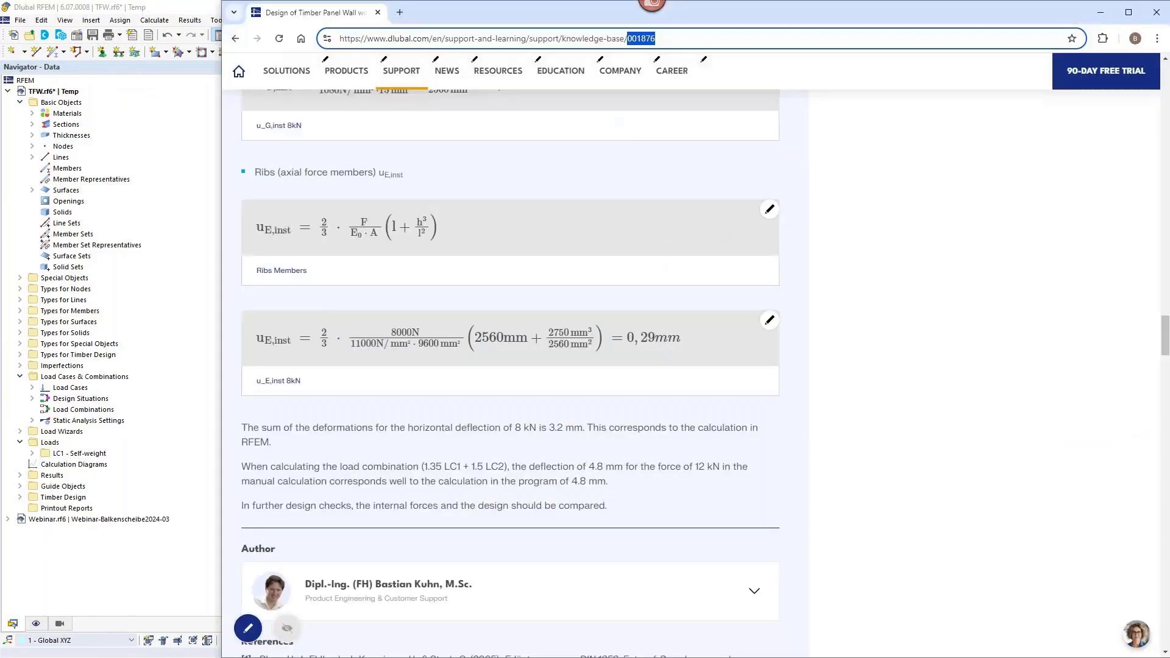
pyautogui.scroll(20, 915, 517)
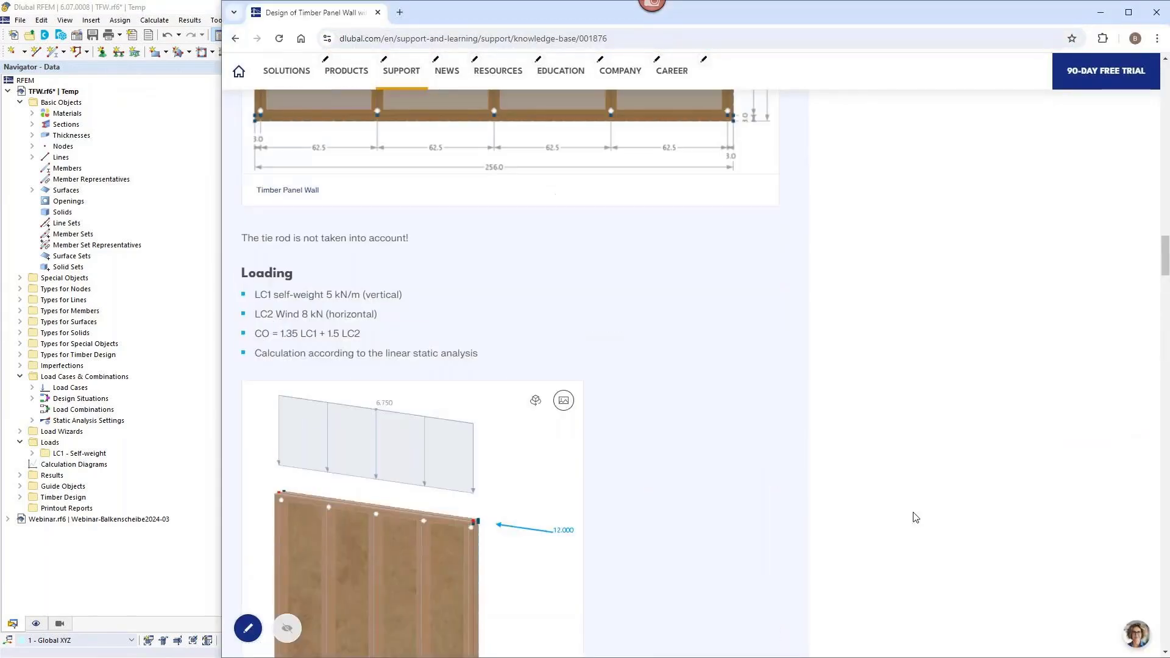
pyautogui.scroll(-6, 747, 467)
pyautogui.scroll(-3, 746, 467)
pyautogui.scroll(3, 271, 204)
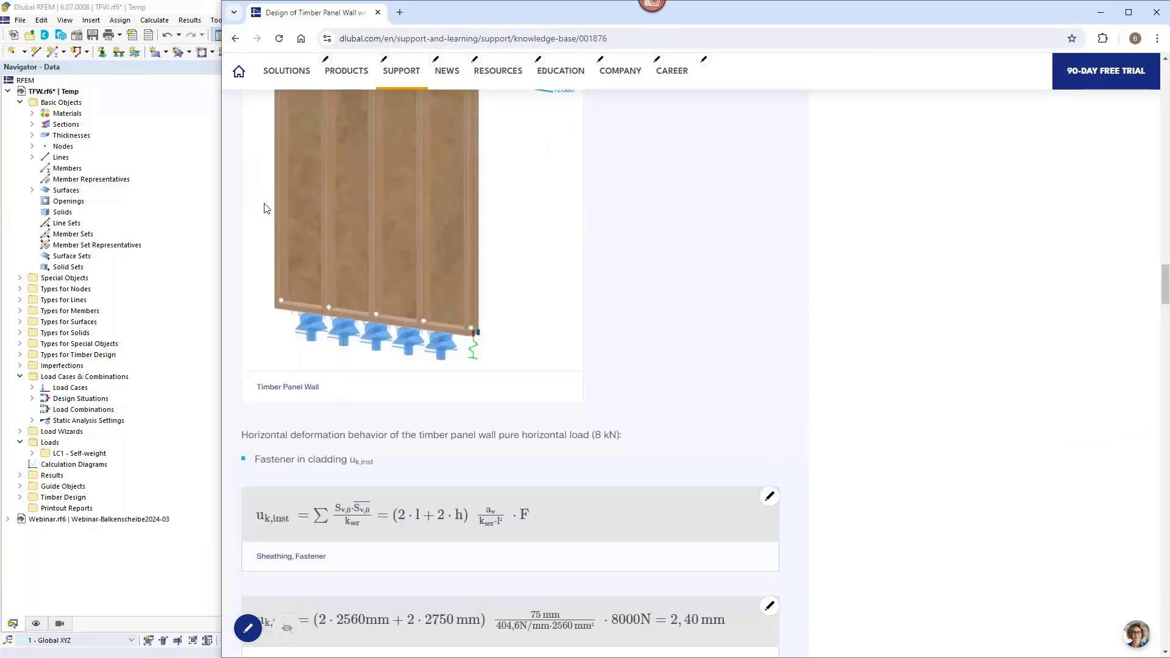
pyautogui.scroll(-3, 291, 201)
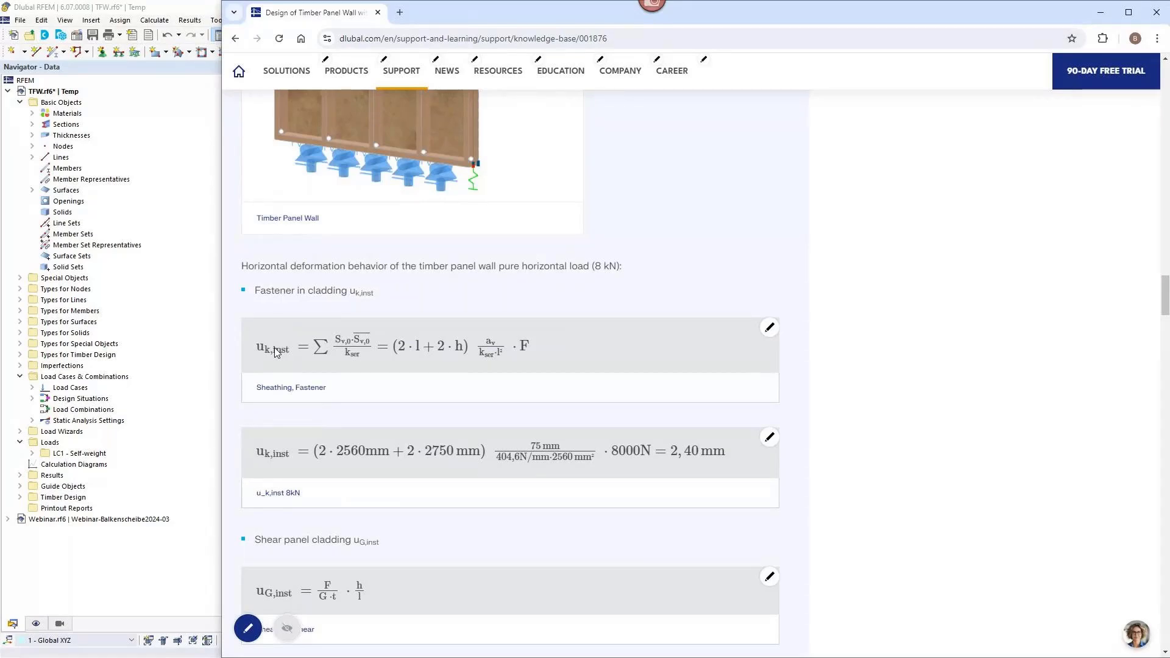
pyautogui.scroll(3, 276, 352)
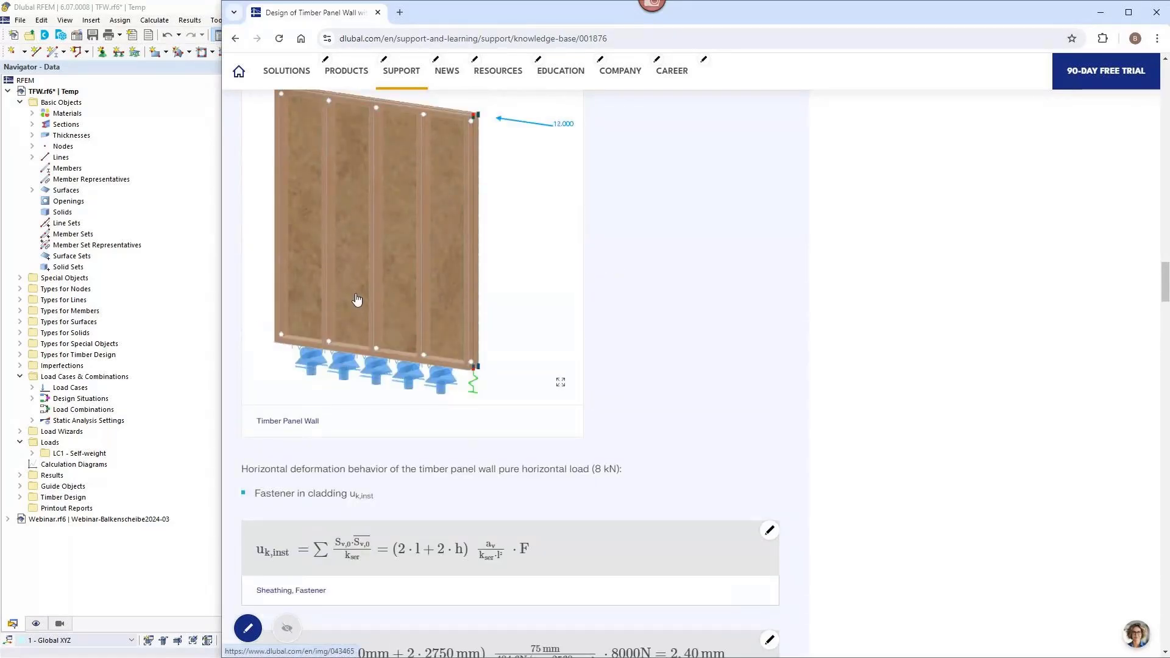
pyautogui.scroll(-3, 357, 299)
pyautogui.scroll(6, 341, 311)
pyautogui.scroll(-6, 329, 317)
pyautogui.scroll(5, 308, 331)
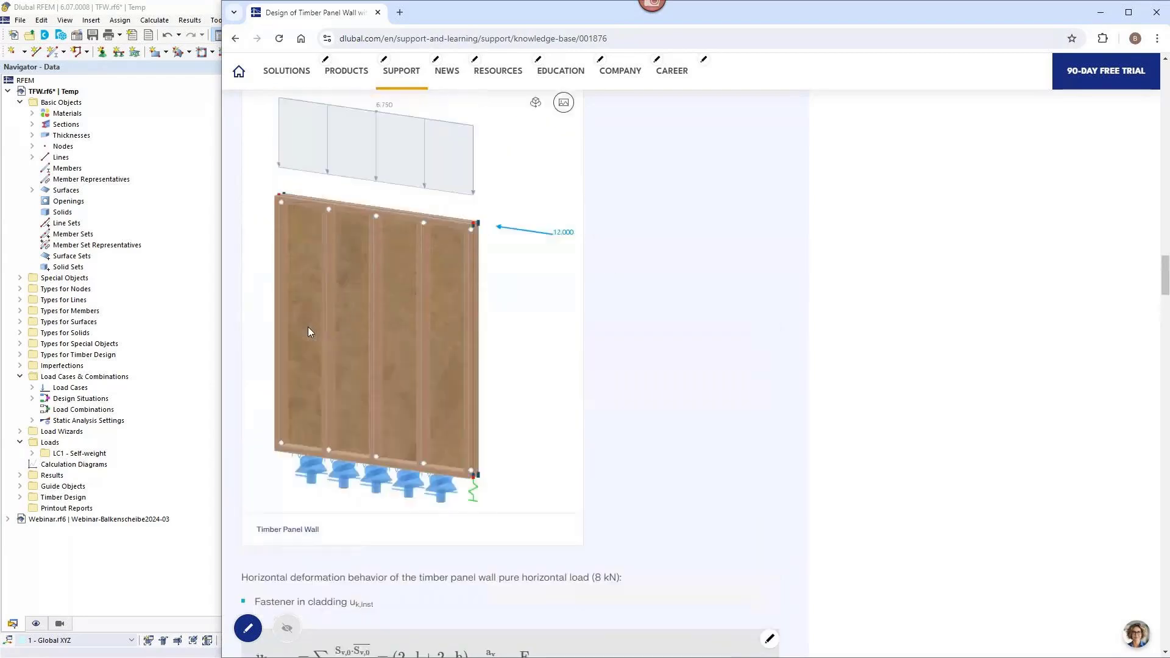
pyautogui.scroll(2, 309, 331)
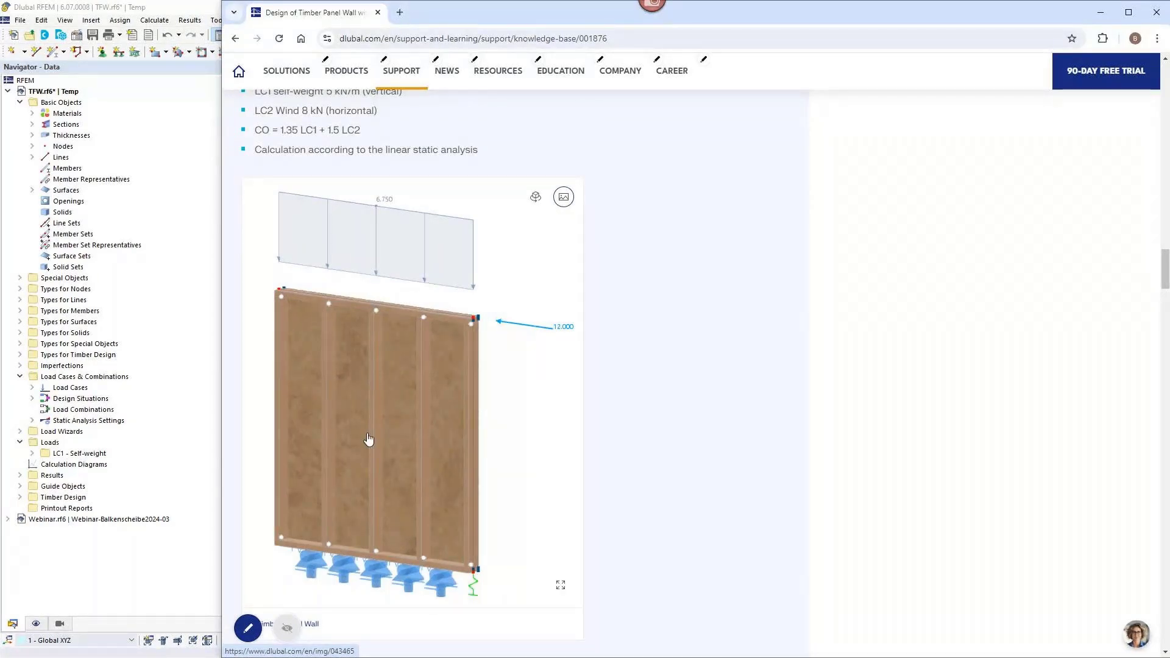
# Return to RFEM and set the Z coordinate of the surface's two top nodes, 2 and 3, to -2.75 m.
pyautogui.click(190, 275)
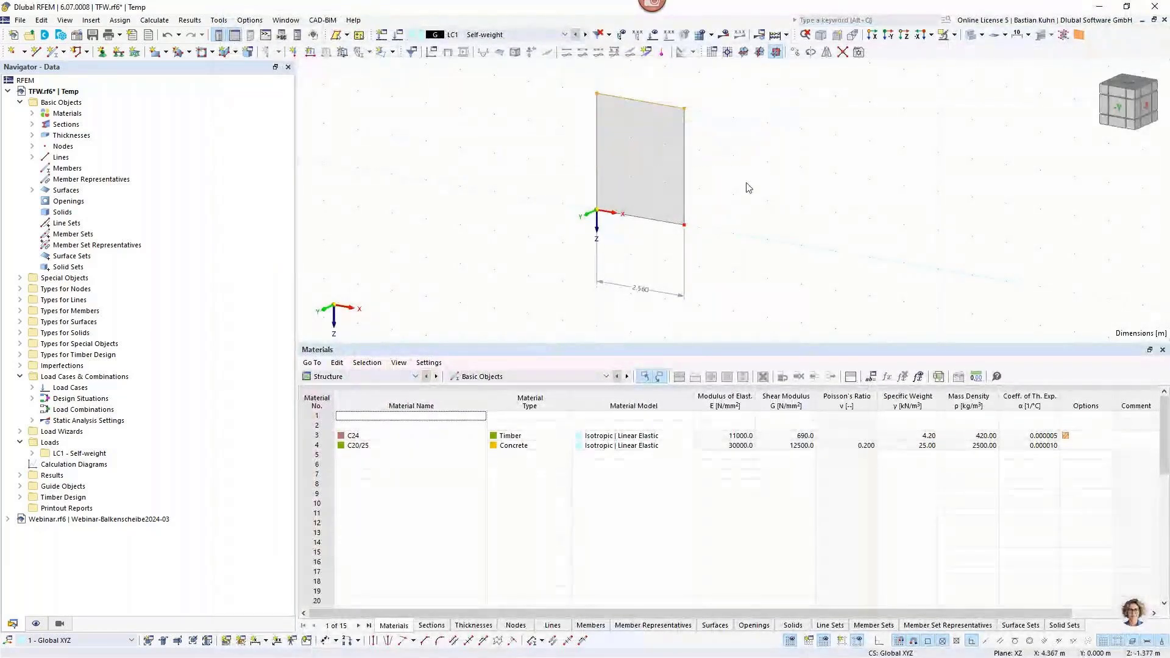
pyautogui.rightClick(684, 109)
pyautogui.moveTo(938, 135)
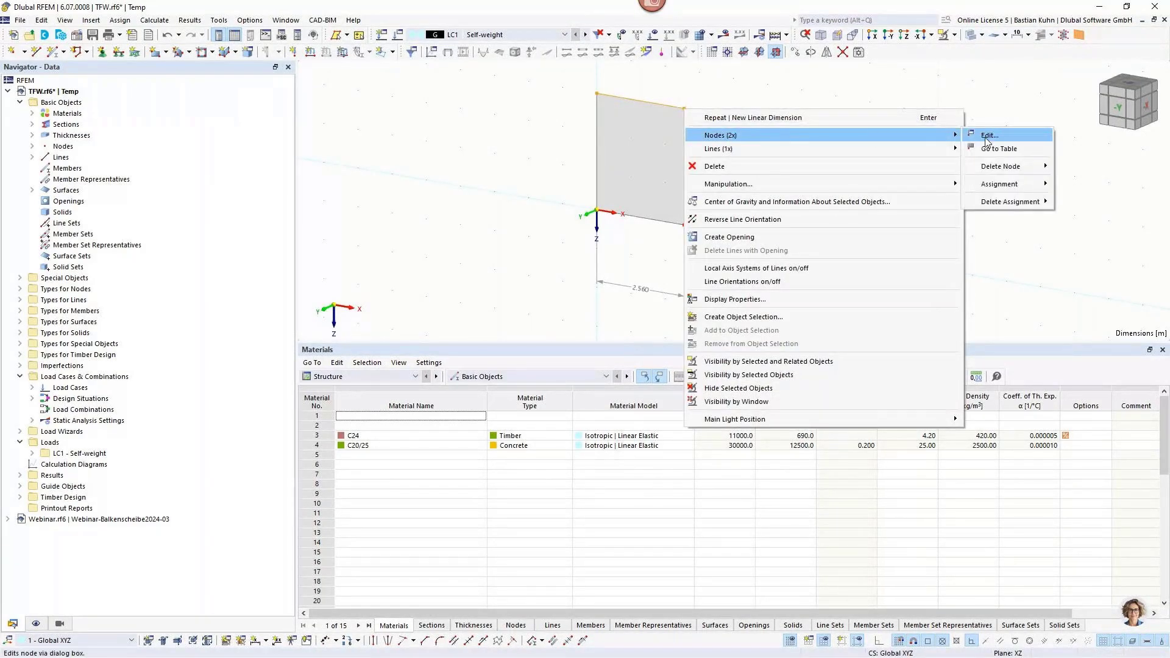
pyautogui.click(985, 136)
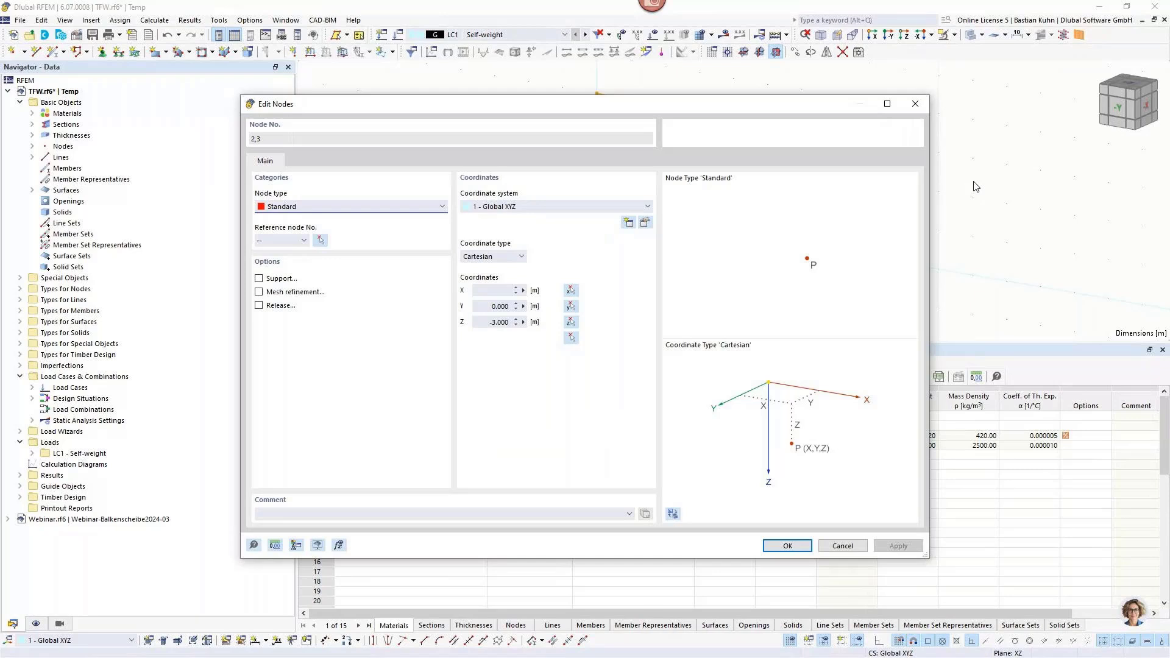
pyautogui.click(492, 323)
pyautogui.press('Delete')
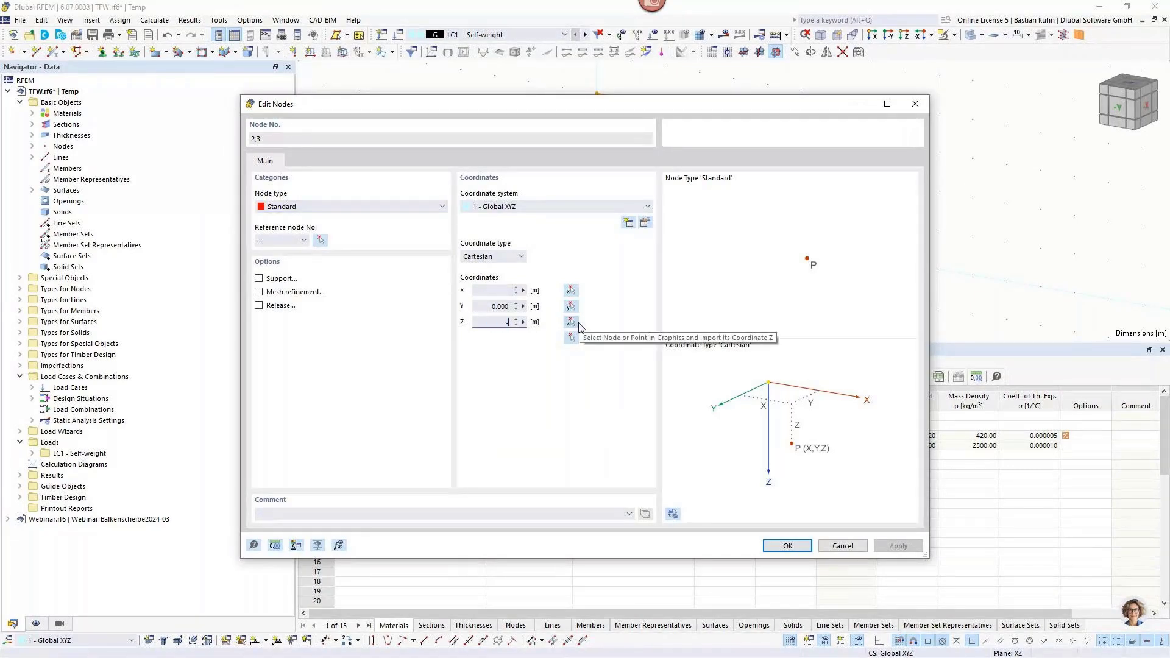
pyautogui.write('-2,75')
pyautogui.click(786, 546)
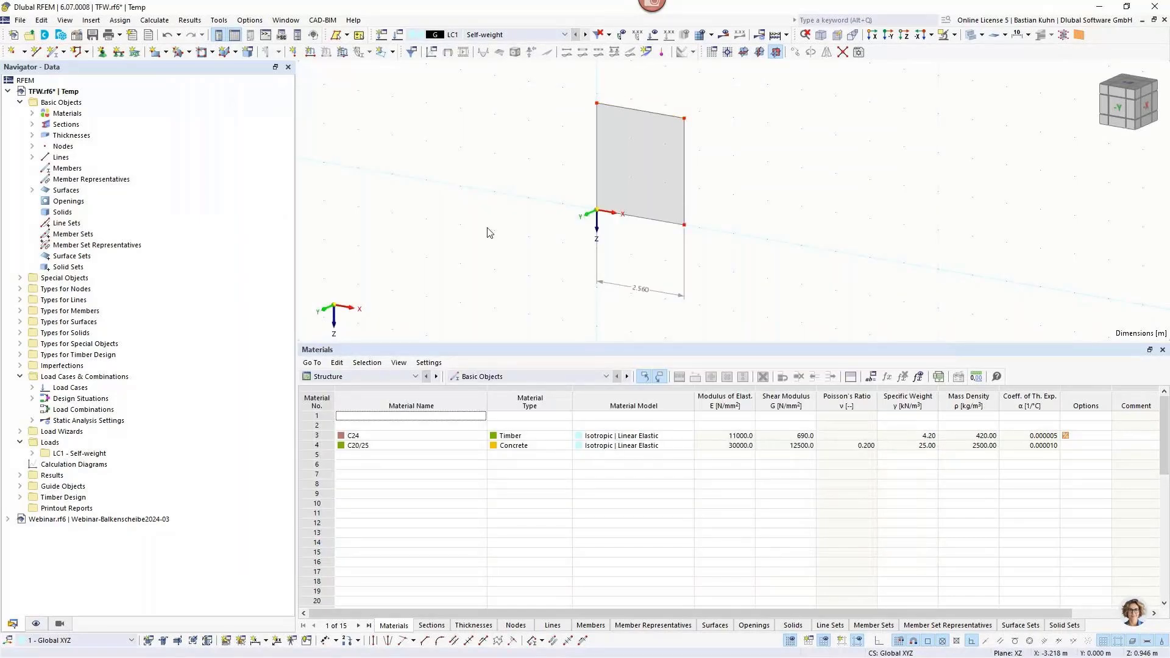
# Modify the Hinged nodal support so that rotation φX is also restrained, and assign it to the wall's origin node.
pyautogui.click(102, 52)
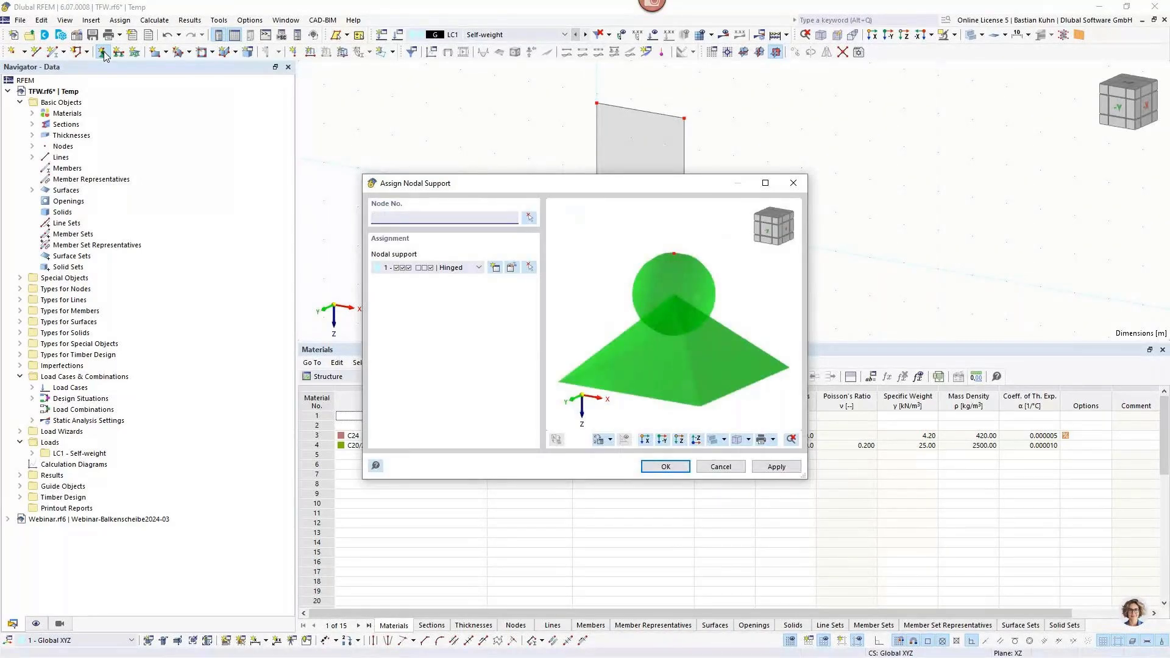
pyautogui.click(495, 268)
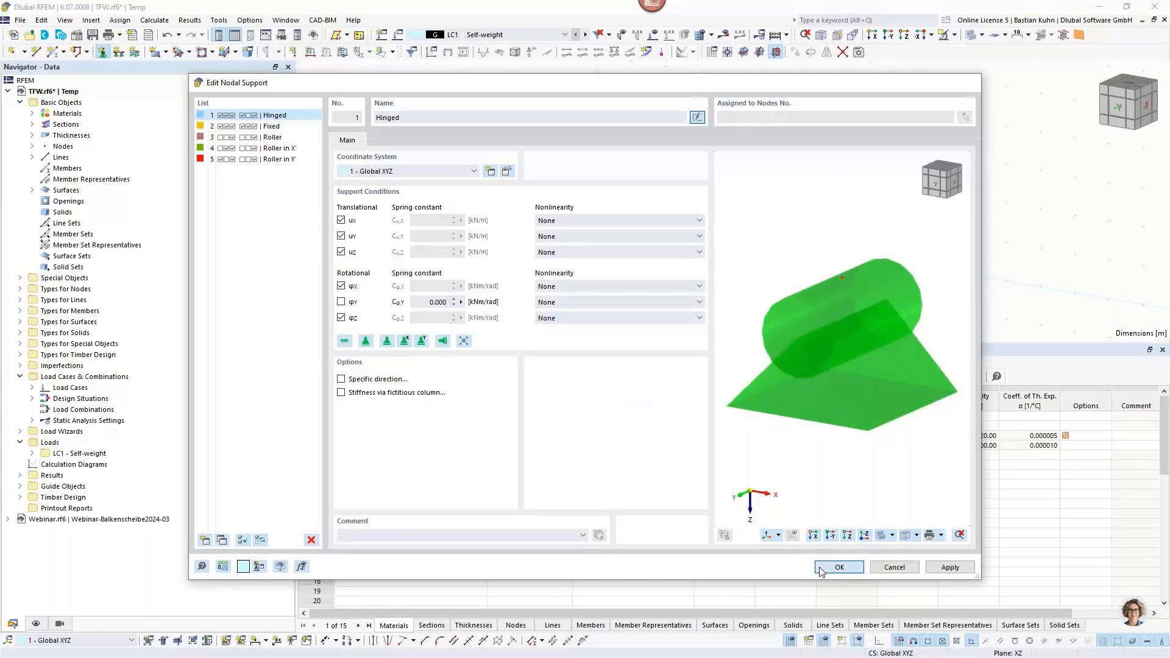
pyautogui.click(824, 569)
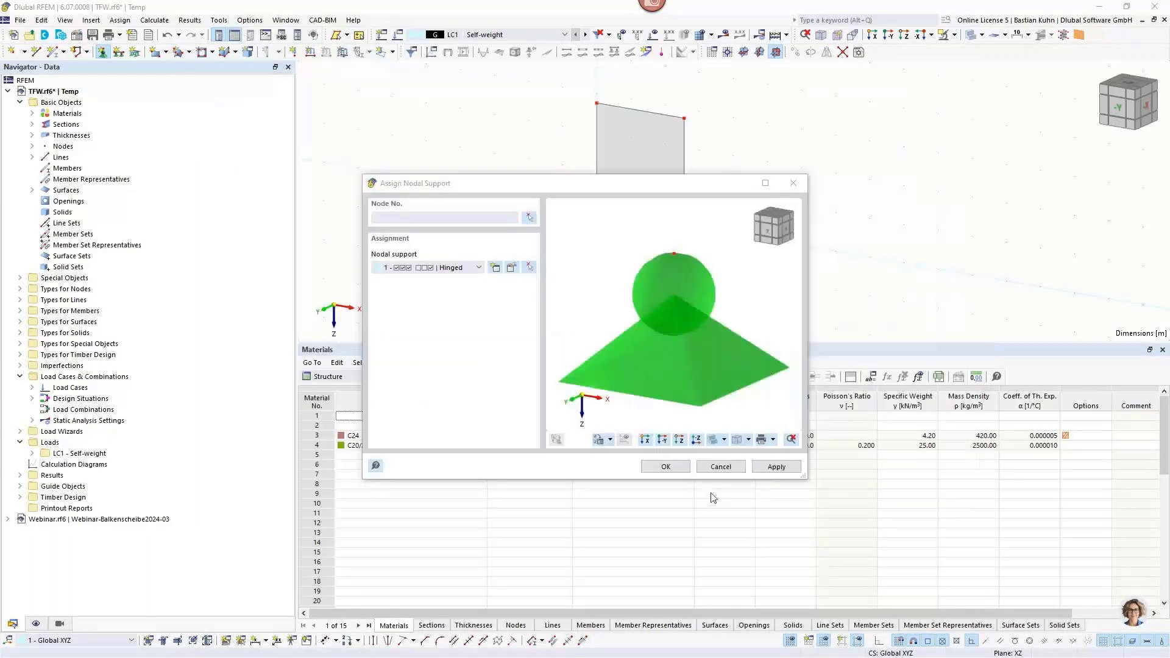
pyautogui.click(662, 468)
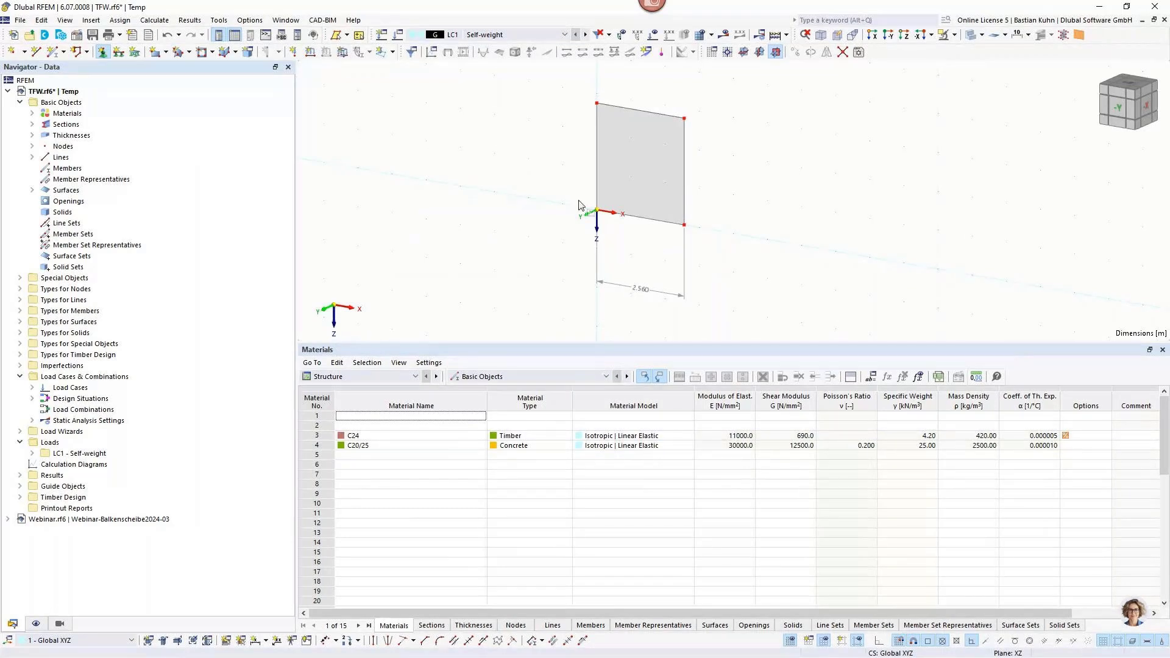
# Create a nodal support with uX released and φX restrained, keeping φY free, and assign it to the wall's other bottom node.
pyautogui.click(104, 52)
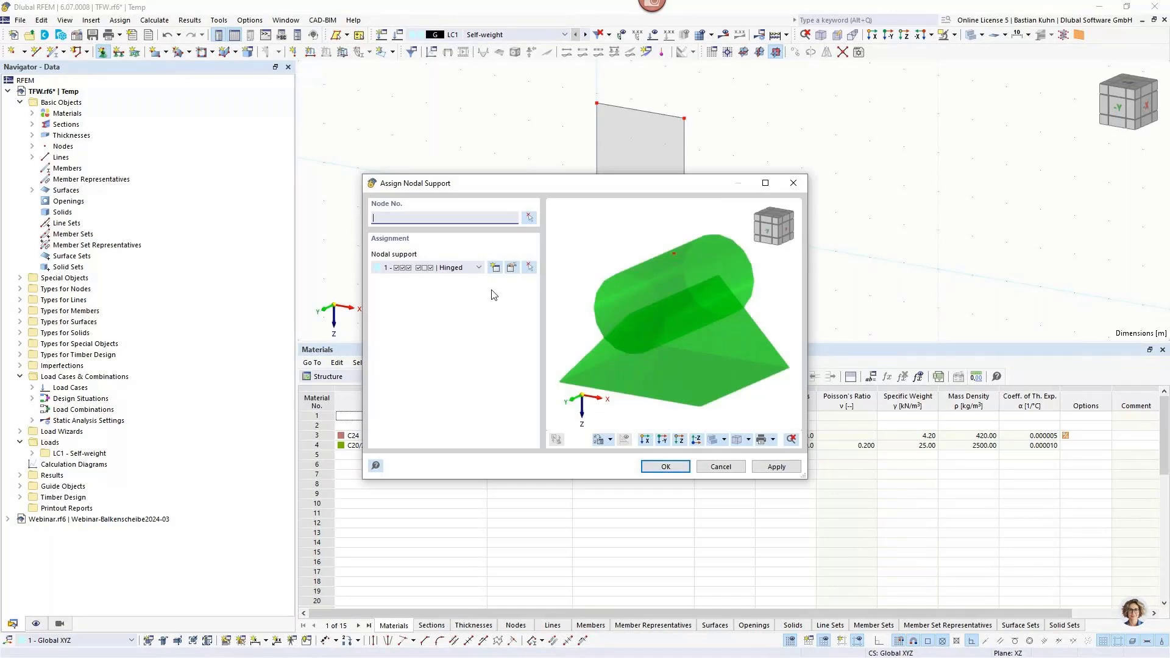
pyautogui.click(496, 268)
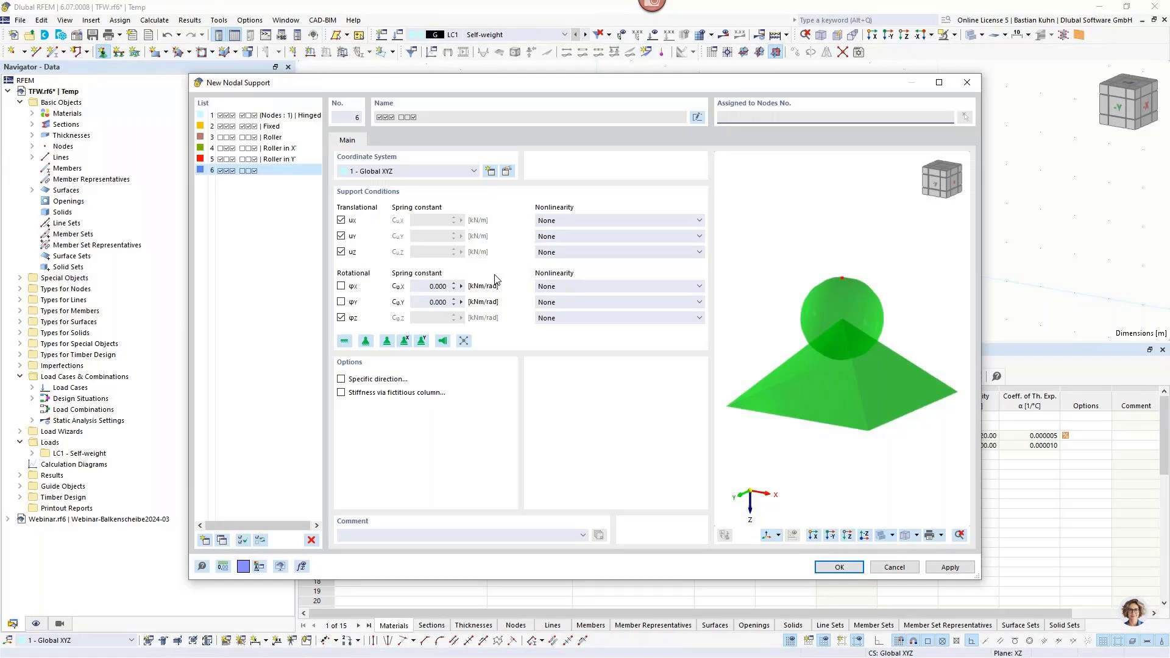
pyautogui.click(341, 286)
pyautogui.click(341, 220)
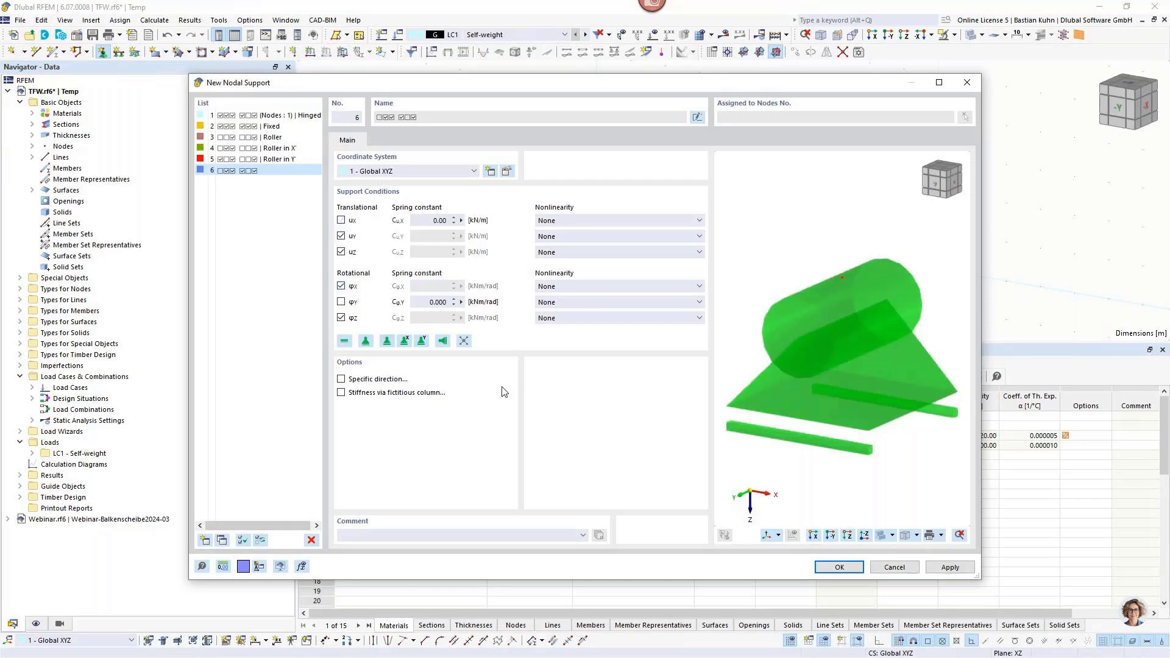
pyautogui.click(838, 567)
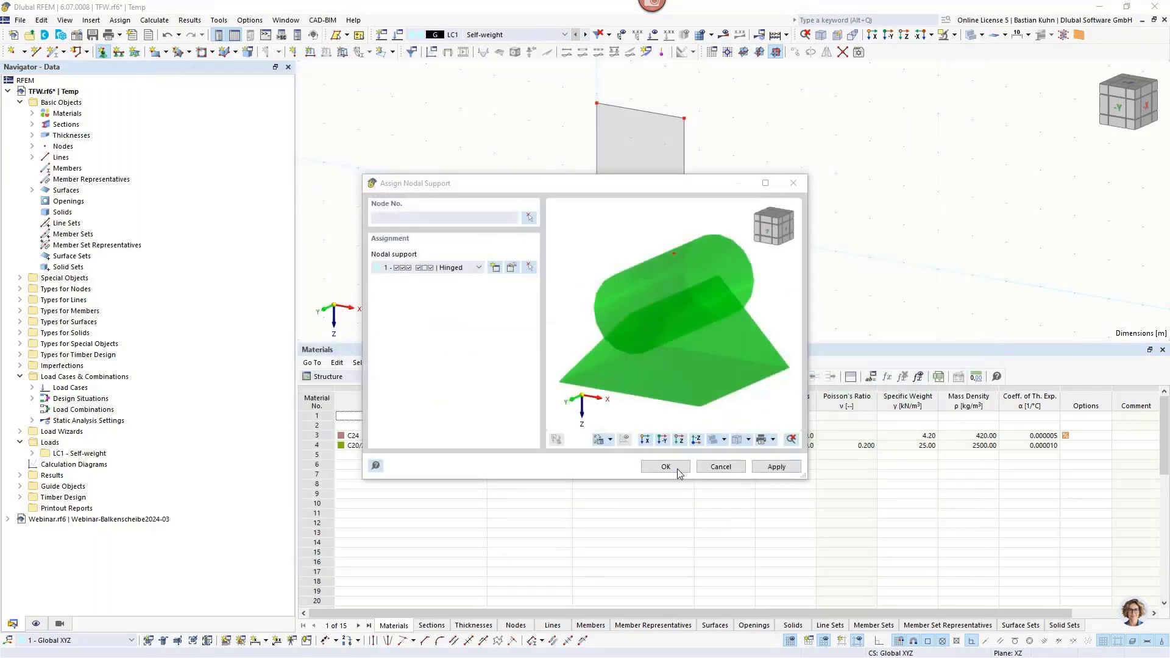
pyautogui.click(677, 468)
pyautogui.click(684, 224)
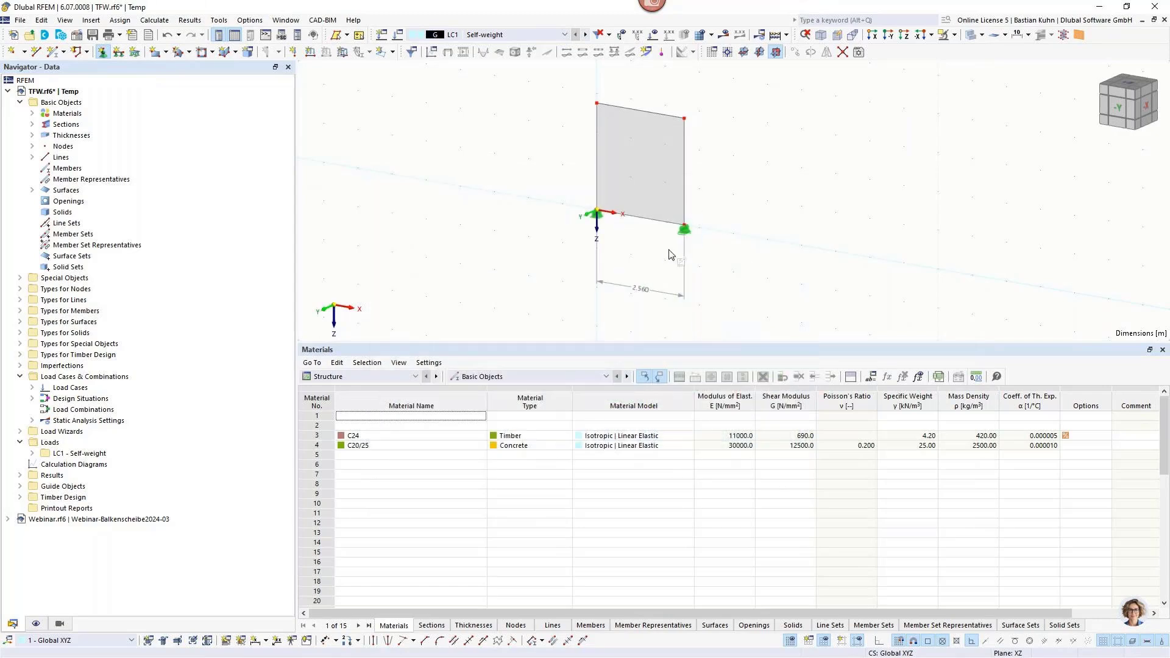
# Create a nodal support that restrains only uY, with all rotations free, and assign it to both top corner nodes.
pyautogui.click(102, 52)
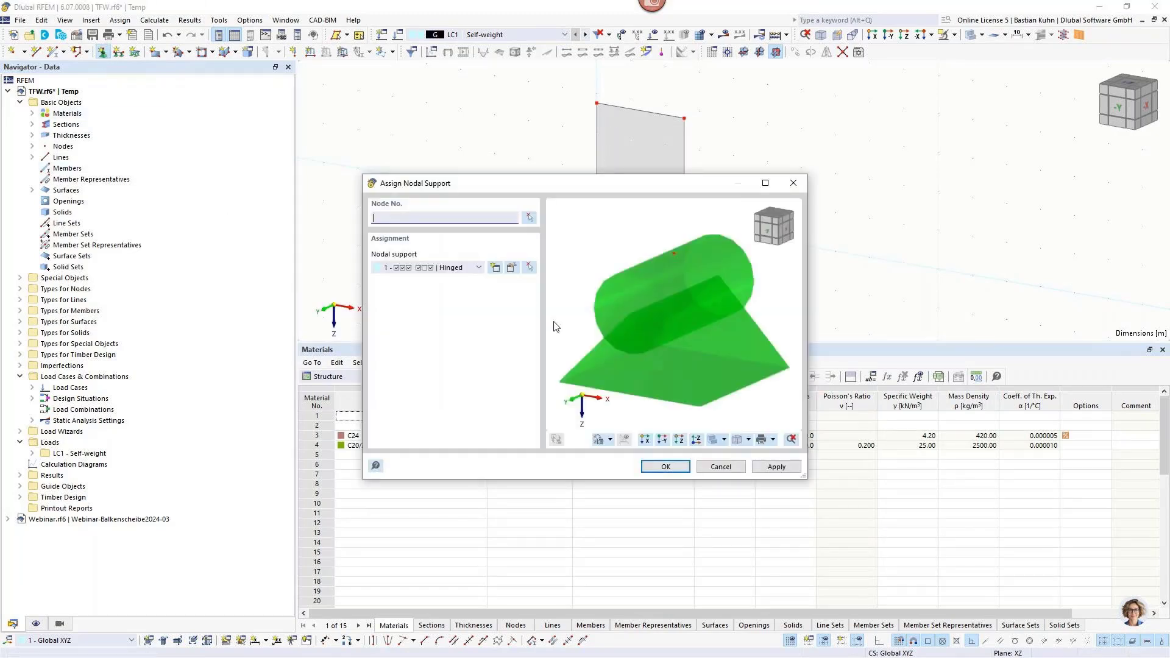
pyautogui.click(496, 269)
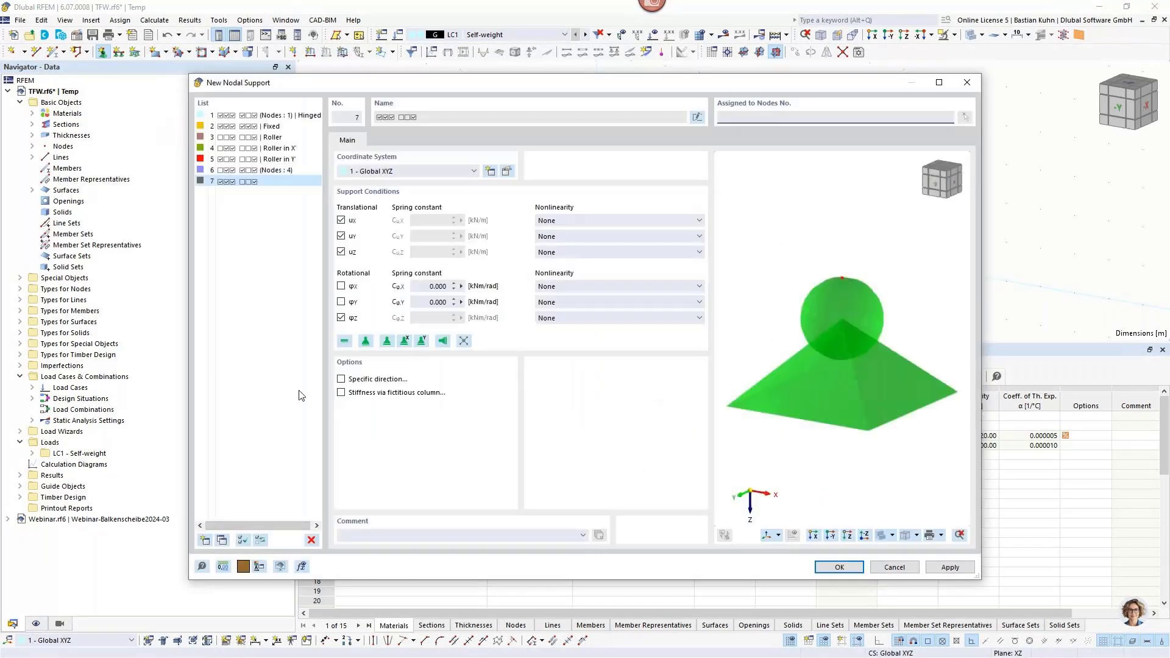
pyautogui.click(341, 220)
pyautogui.click(341, 252)
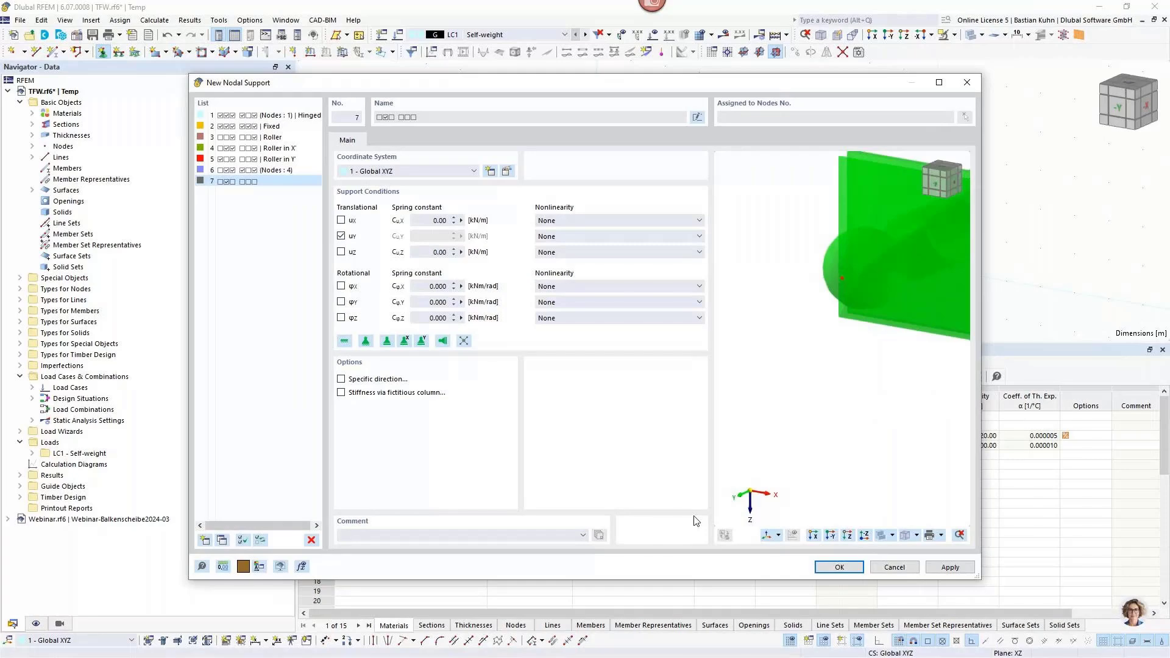
pyautogui.click(818, 566)
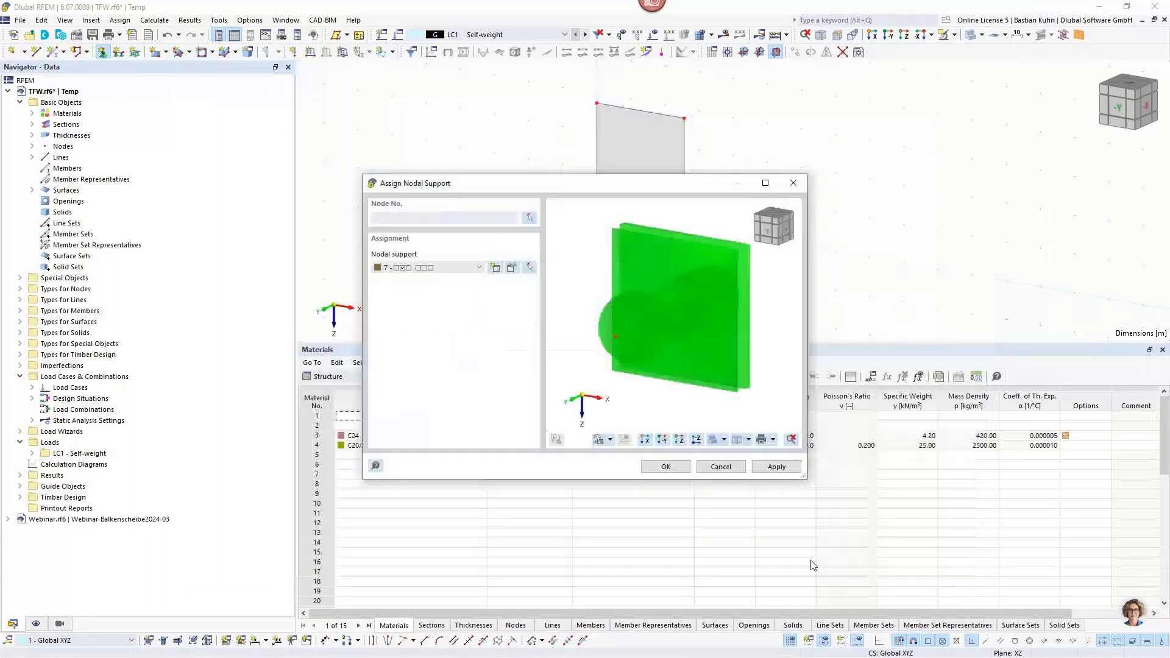
pyautogui.click(665, 467)
pyautogui.press('Escape')
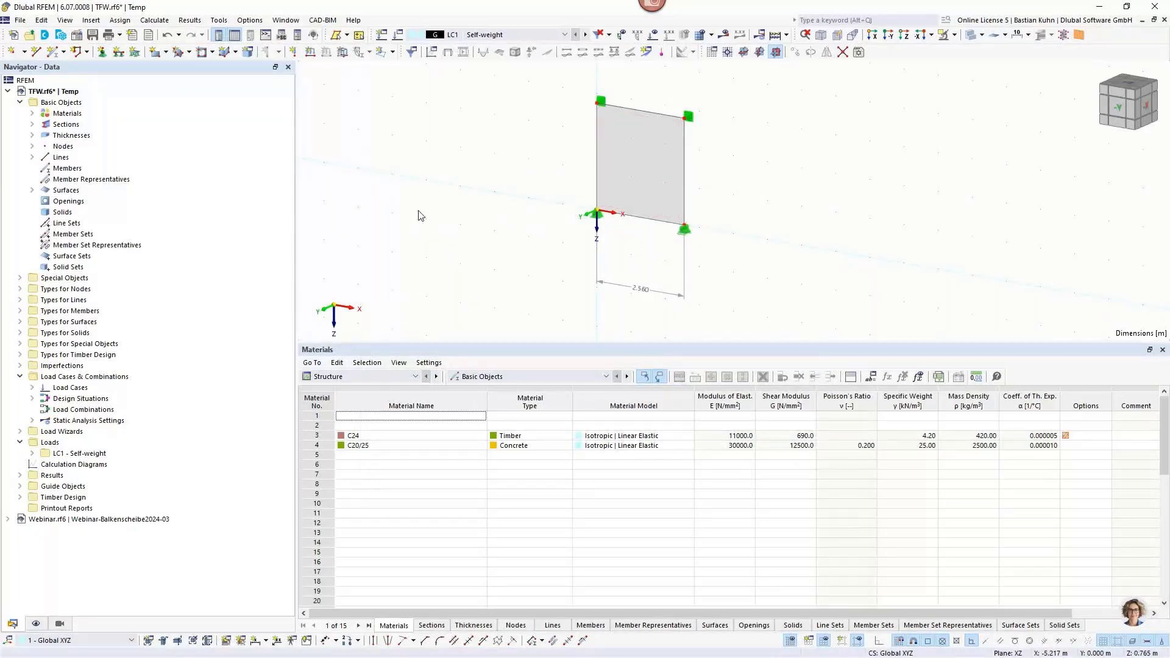
# Apply a uniform 5 kN/m line load in the global Z direction to the wall's top edge in load case LC1.
pyautogui.scroll(-2, 449, 225)
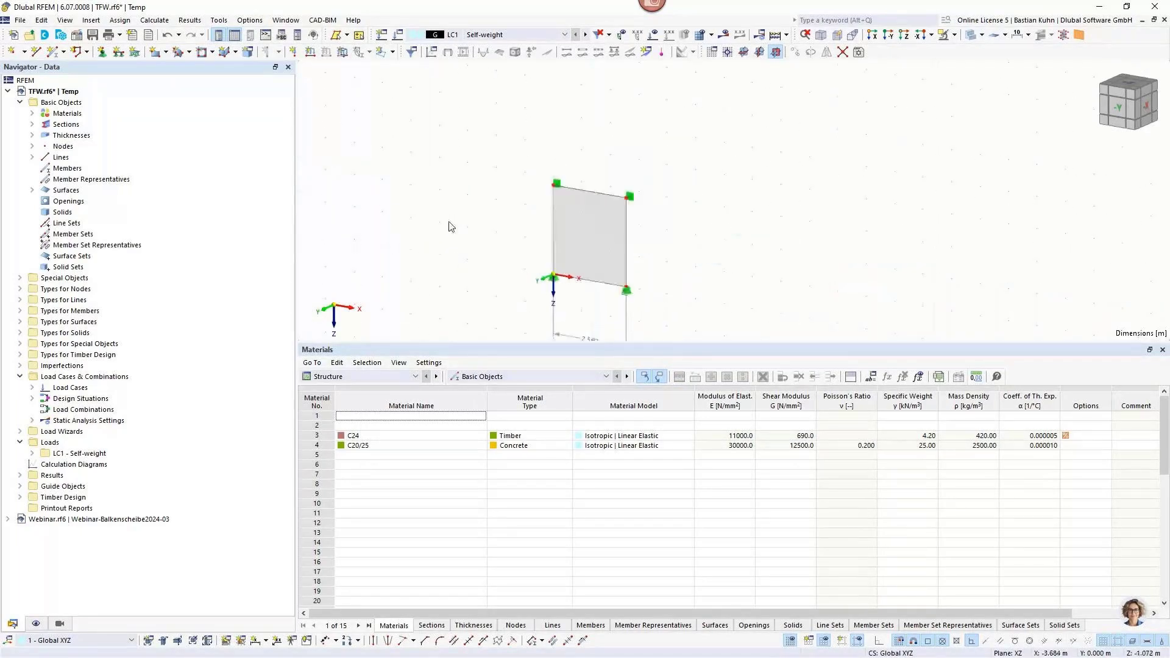
pyautogui.click(311, 53)
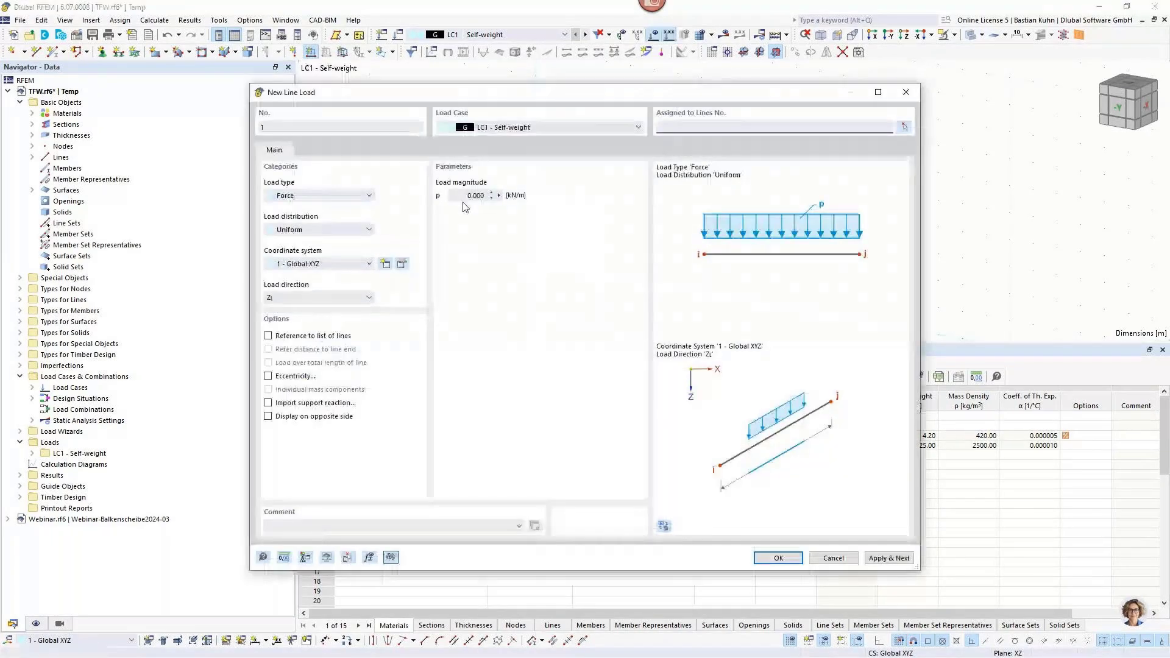
pyautogui.doubleClick(473, 196)
pyautogui.write('5')
pyautogui.press('Return')
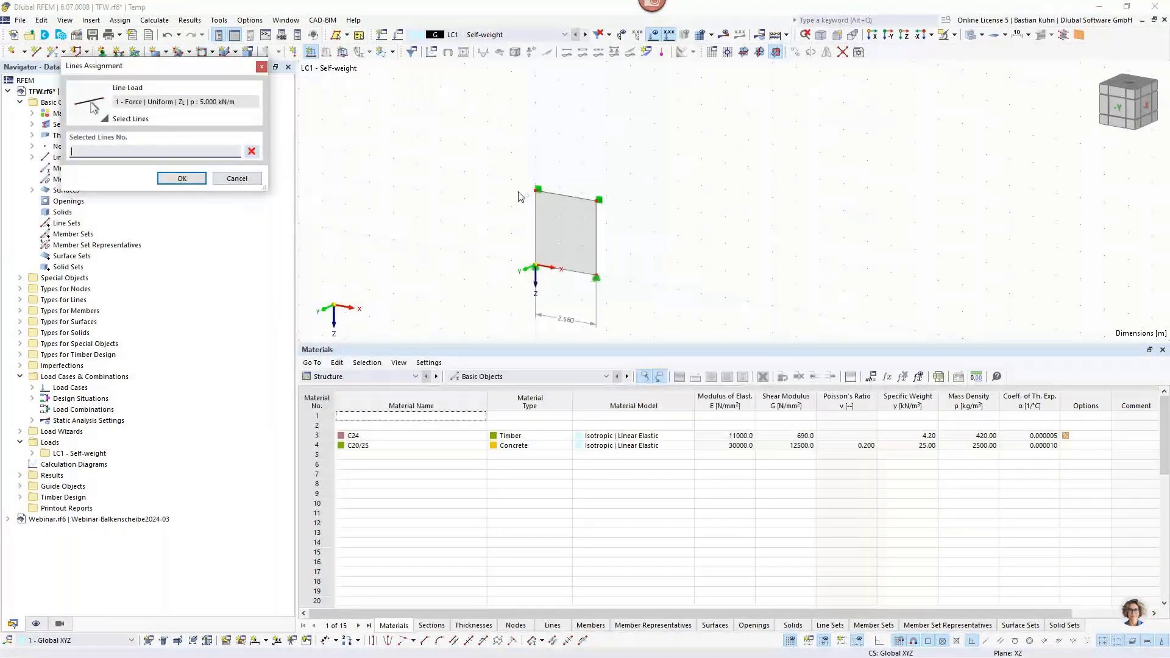
pyautogui.click(551, 192)
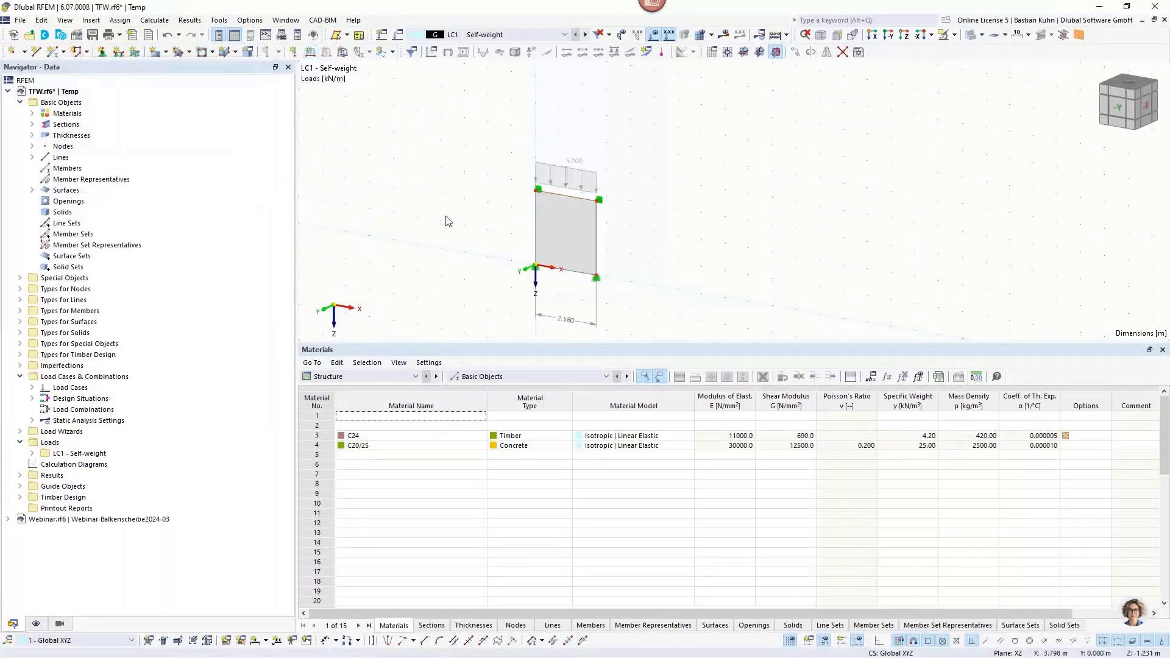
pyautogui.rightClick(445, 216)
# Open the load cases and combinations and create load case LC2 with the Wind action category.
pyautogui.rightClick(109, 377)
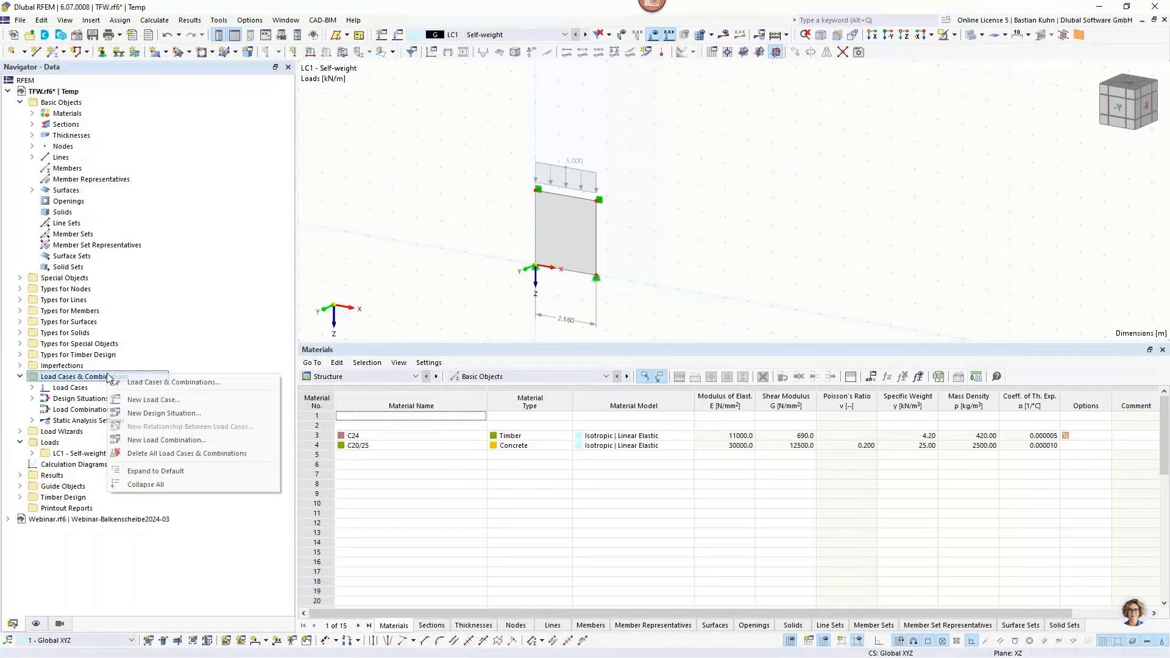
pyautogui.click(174, 382)
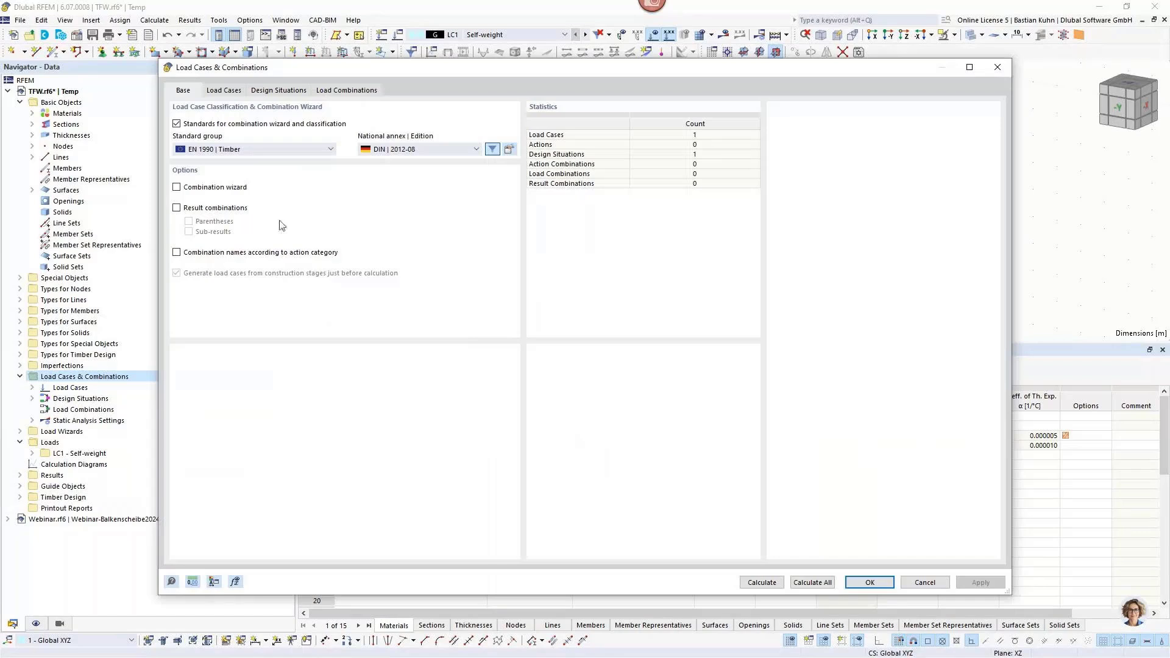
pyautogui.click(232, 93)
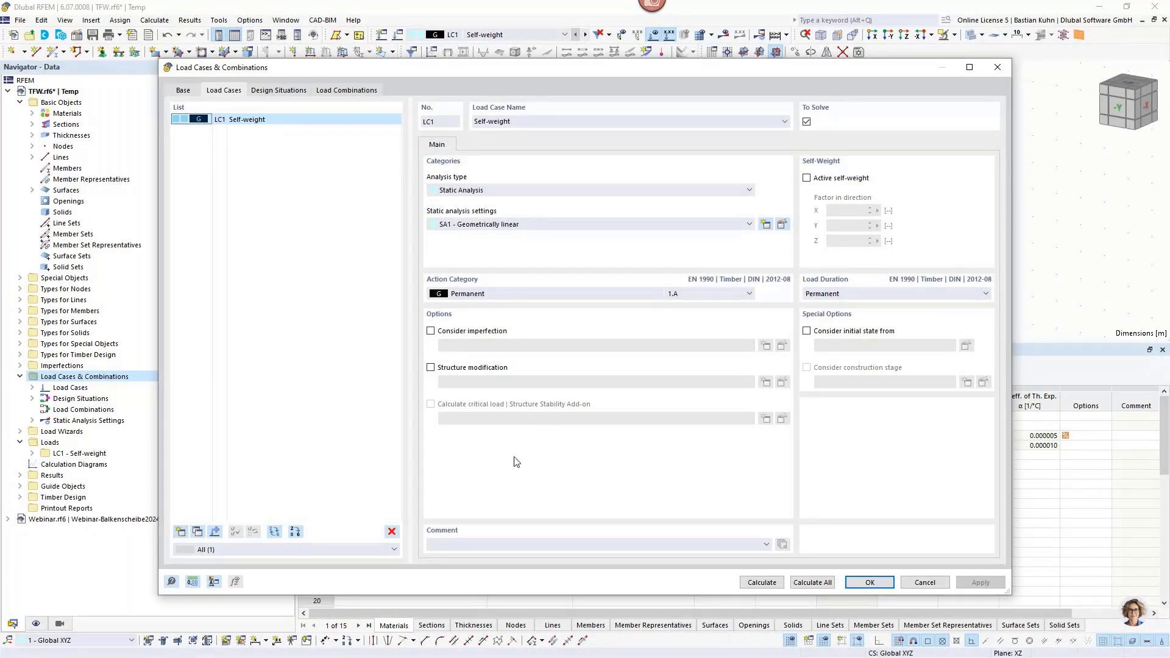
pyautogui.click(180, 531)
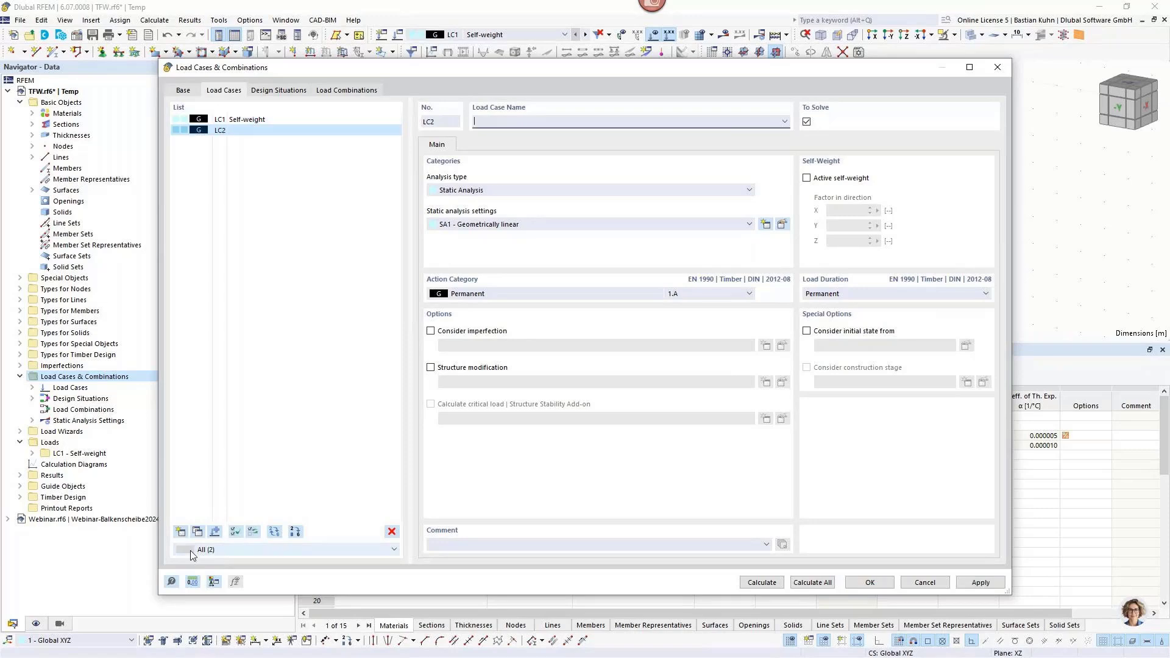
pyautogui.click(541, 296)
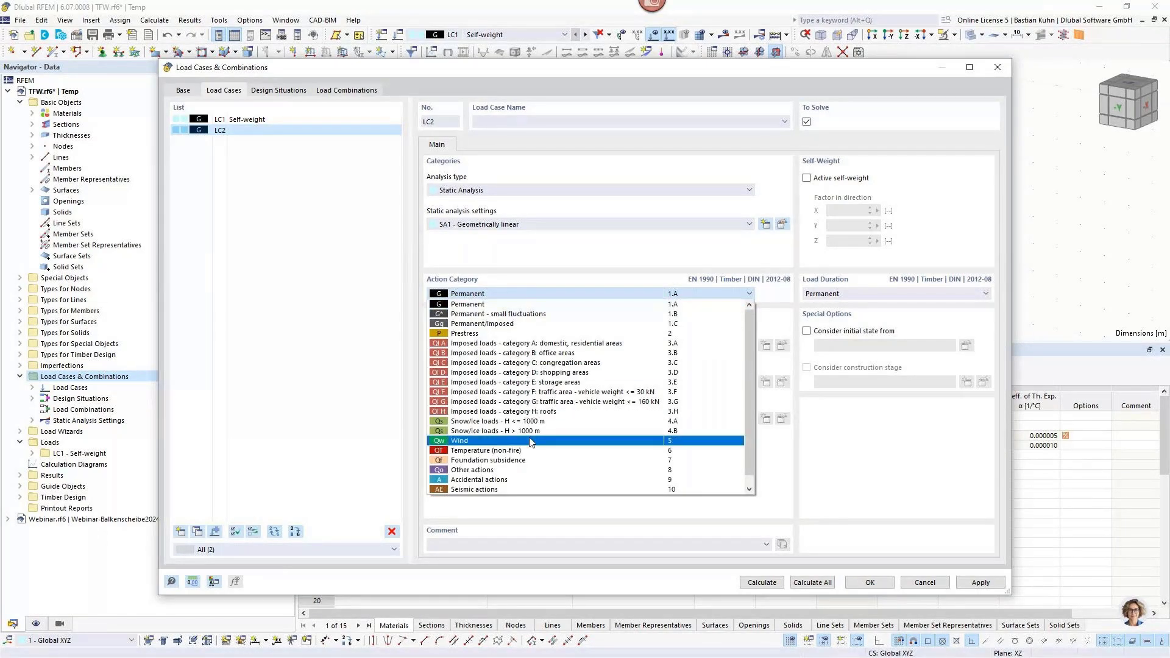
pyautogui.click(528, 441)
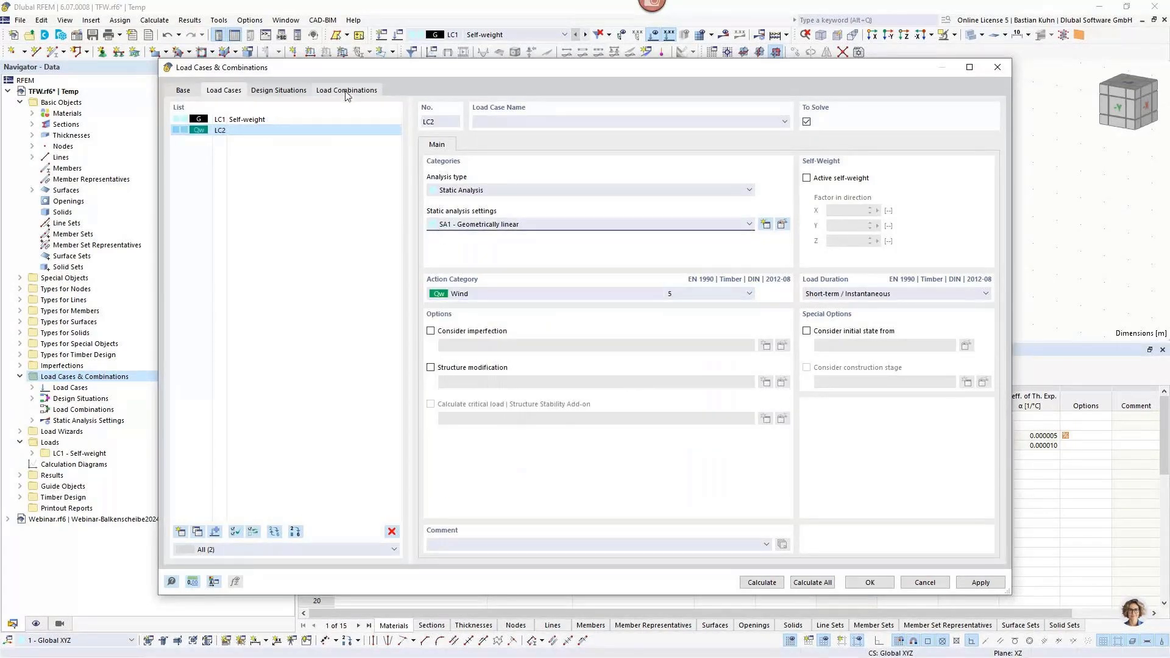
# Create load combination CO1 with geometrically linear static analysis and assign both load cases to it.
pyautogui.click(180, 532)
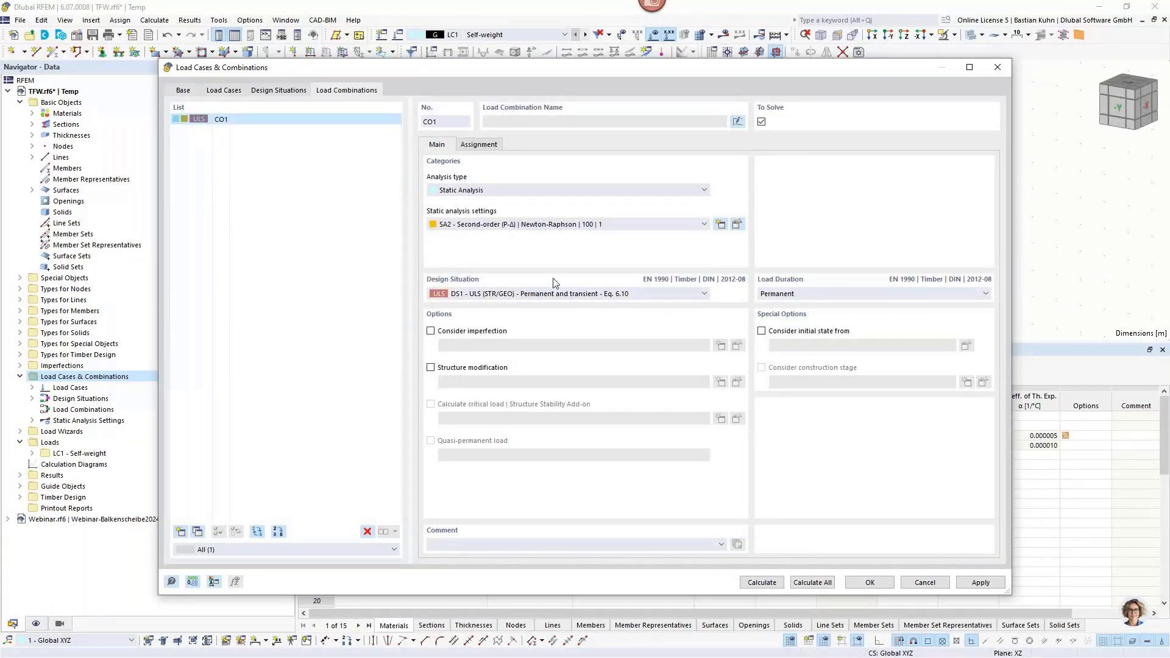
pyautogui.click(565, 225)
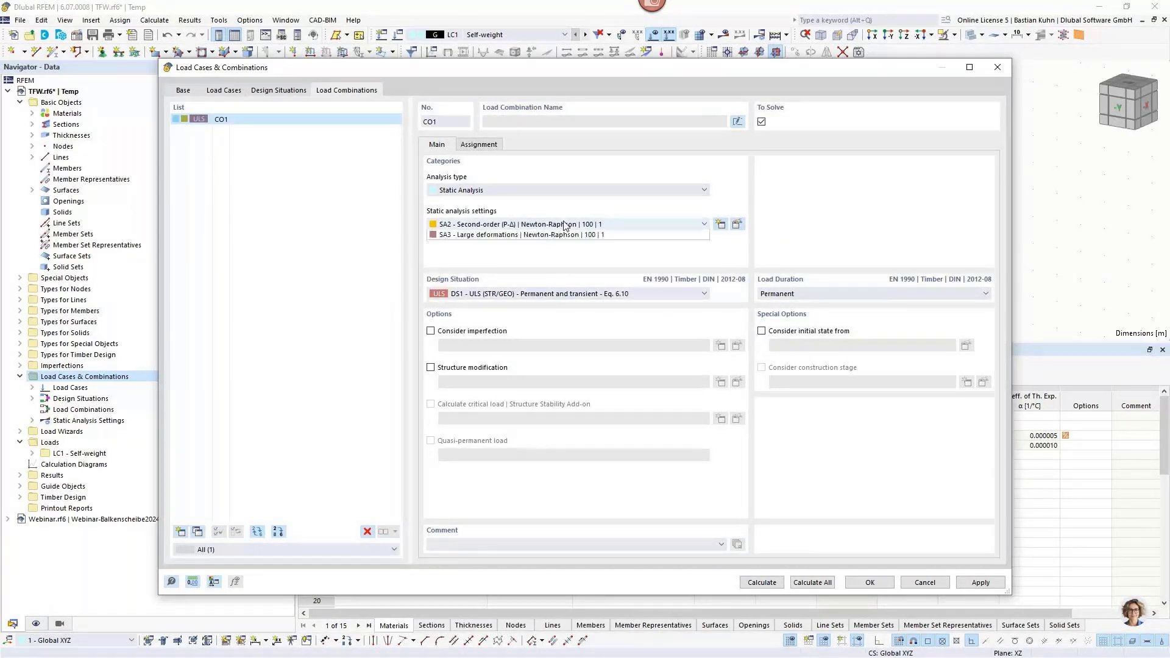
pyautogui.click(565, 224)
pyautogui.click(482, 145)
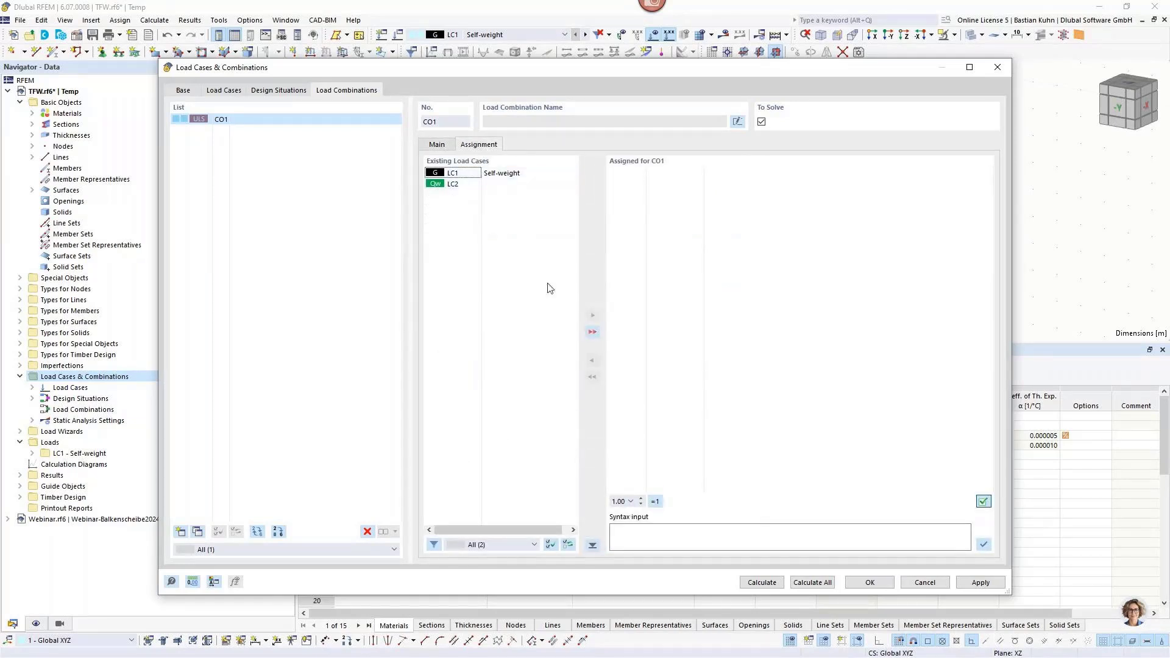
pyautogui.click(592, 332)
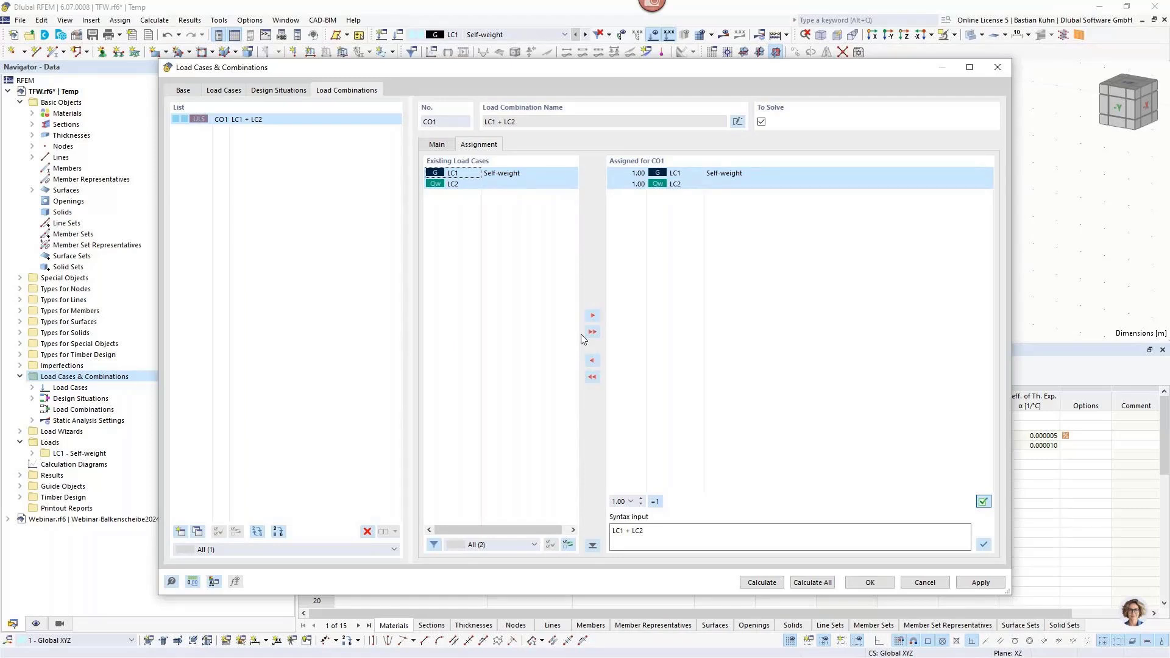
# Define the combination factors of CO1 as 1.35 * LC1 + 1.50 * LC2 and accept the load settings.
pyautogui.click(614, 530)
pyautogui.write('1,35')
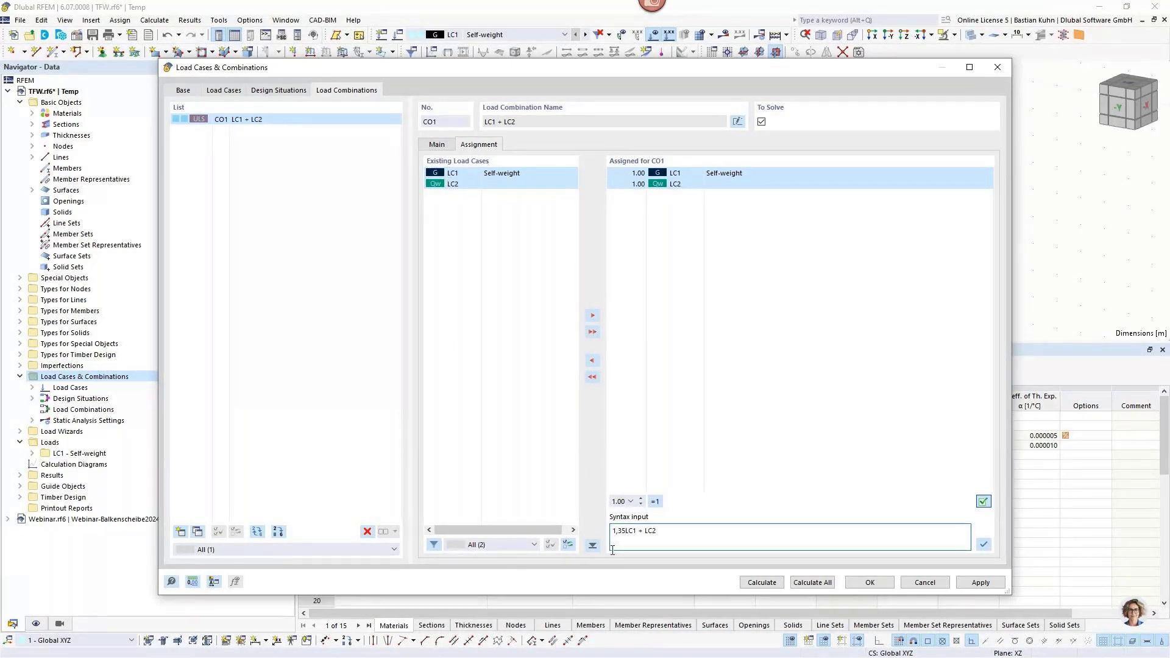
pyautogui.write('*')
pyautogui.press('Right')
pyautogui.press('Right')
pyautogui.write('1')
pyautogui.write(',5')
pyautogui.write('*')
pyautogui.click(983, 544)
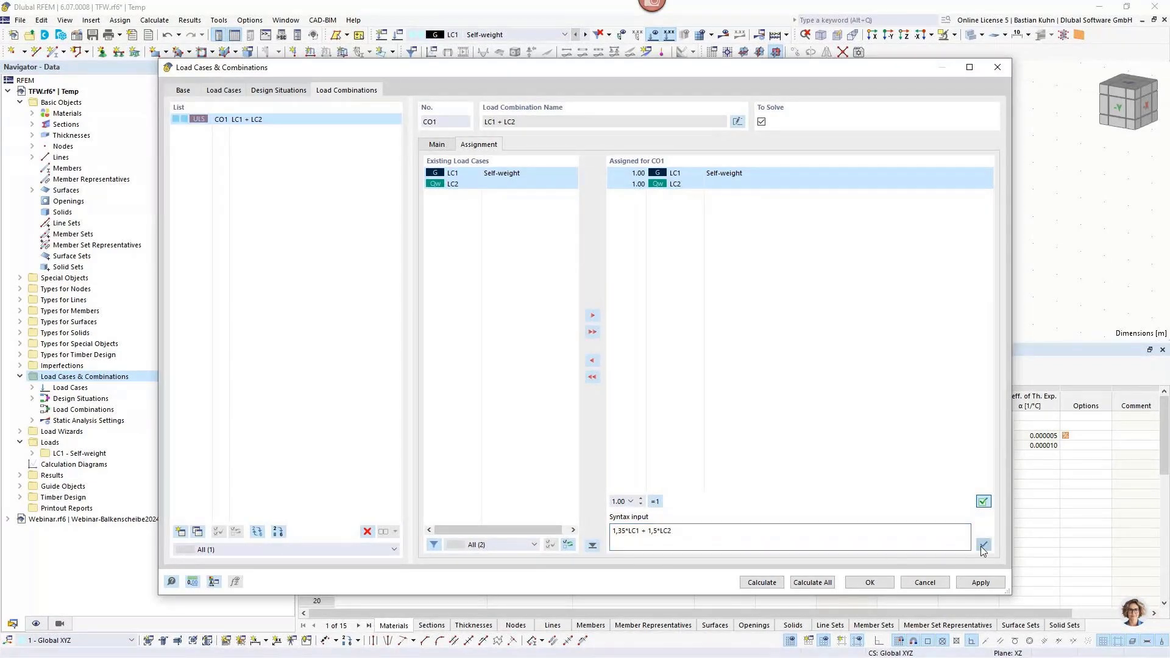
pyautogui.click(869, 583)
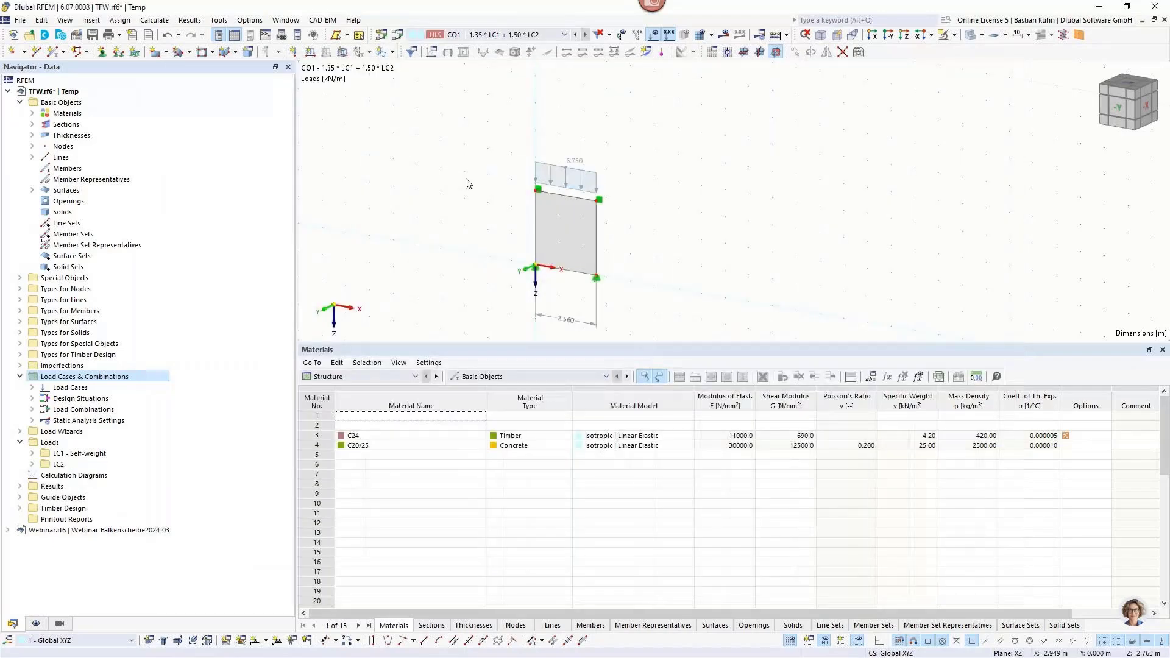
# In load case LC2, apply a nodal force of -8 kN in the X direction to the wall's top corner node 3.
pyautogui.click(481, 34)
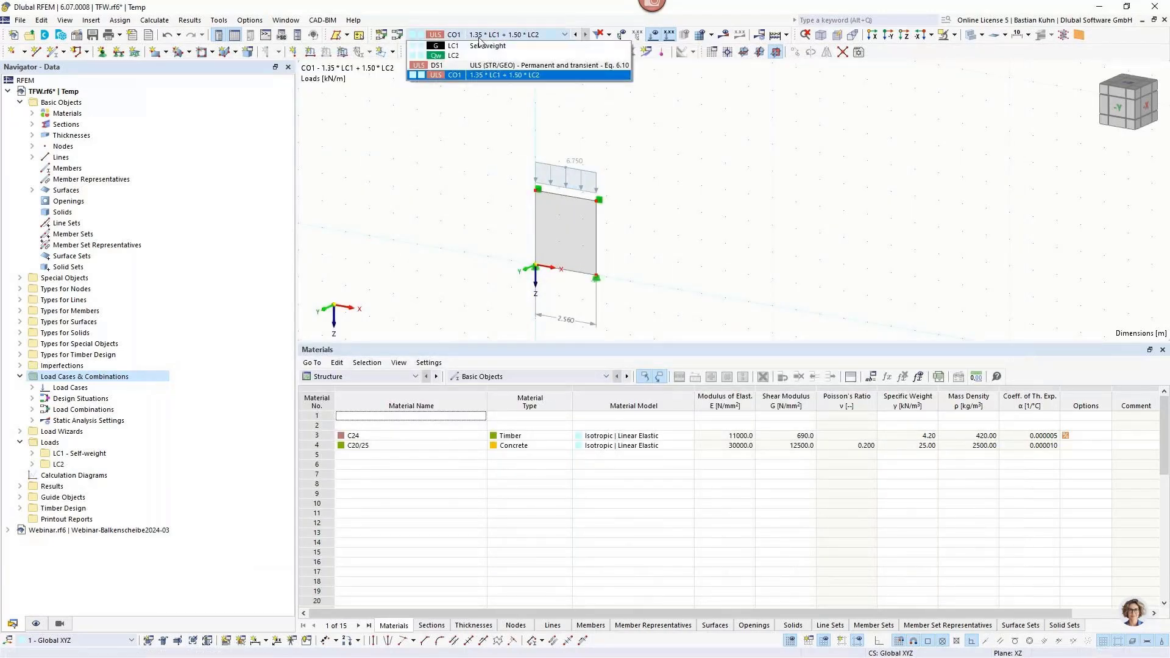
pyautogui.click(473, 55)
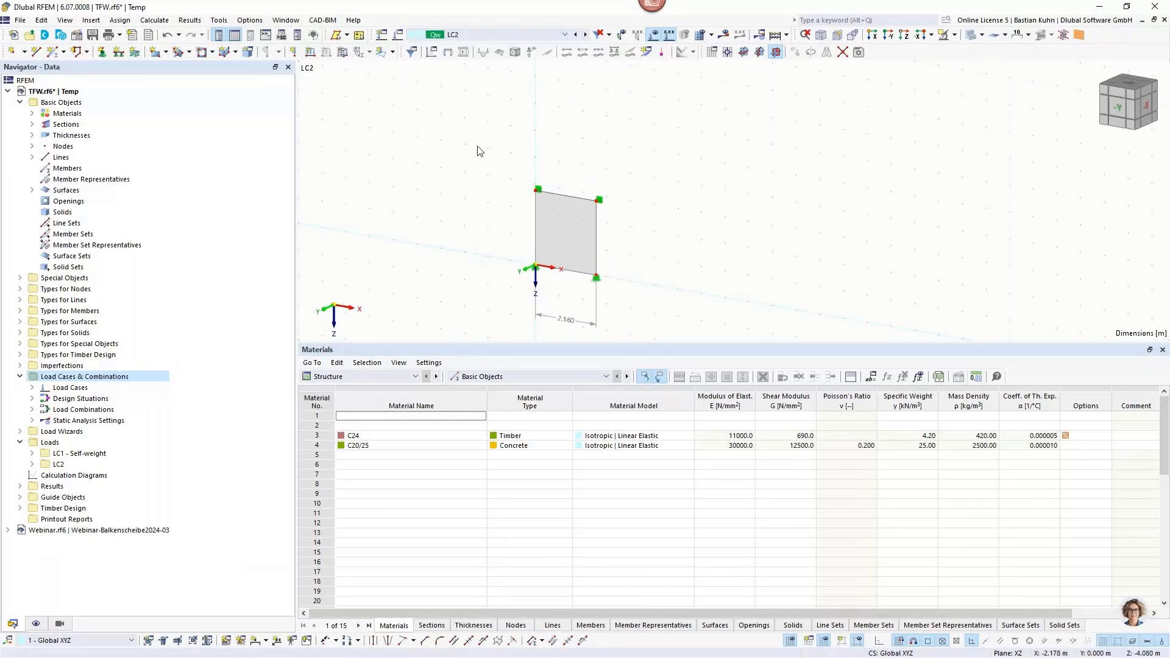
pyautogui.click(293, 53)
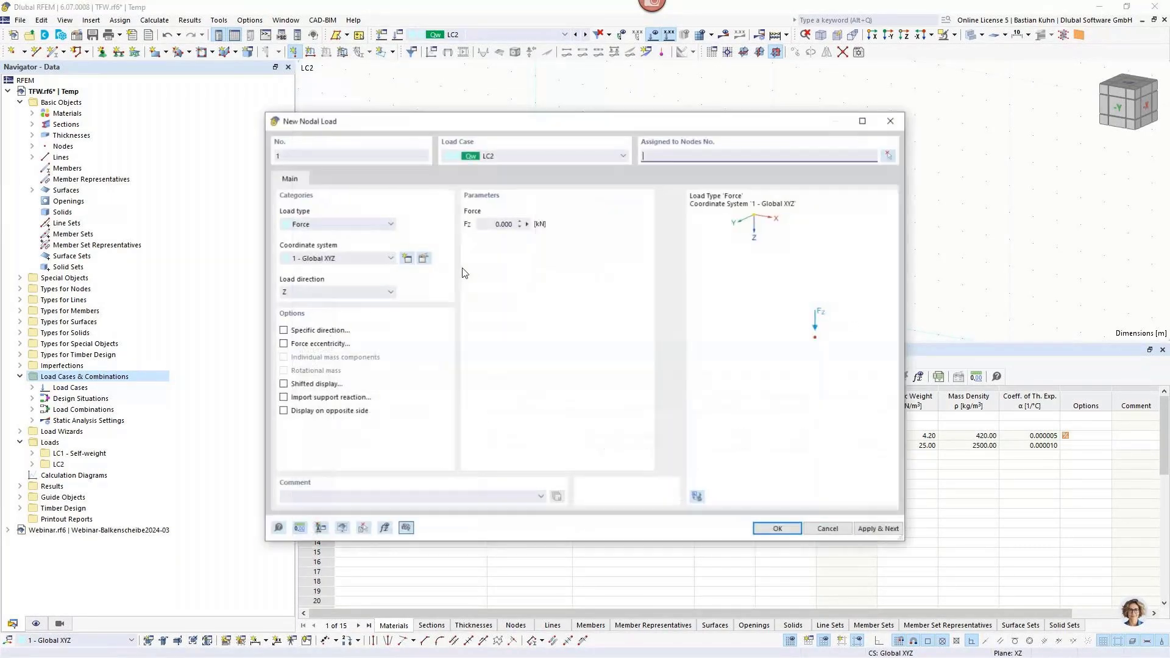
pyautogui.click(469, 222)
pyautogui.doubleClick(469, 223)
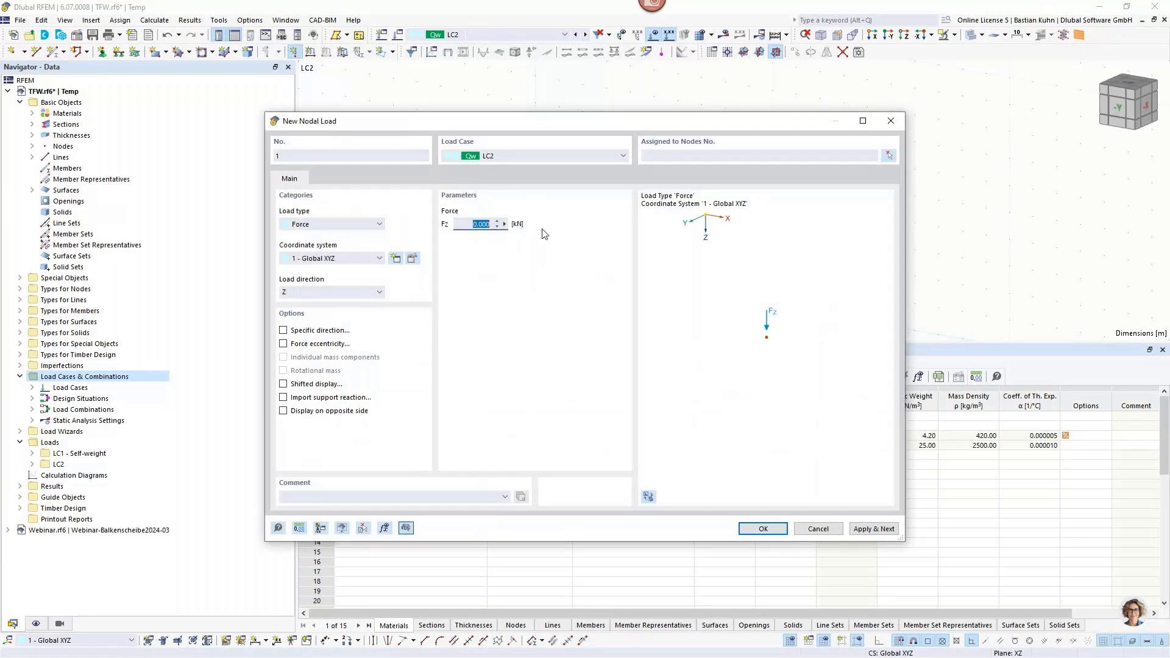
pyautogui.write('8')
pyautogui.click(365, 291)
pyautogui.click(329, 303)
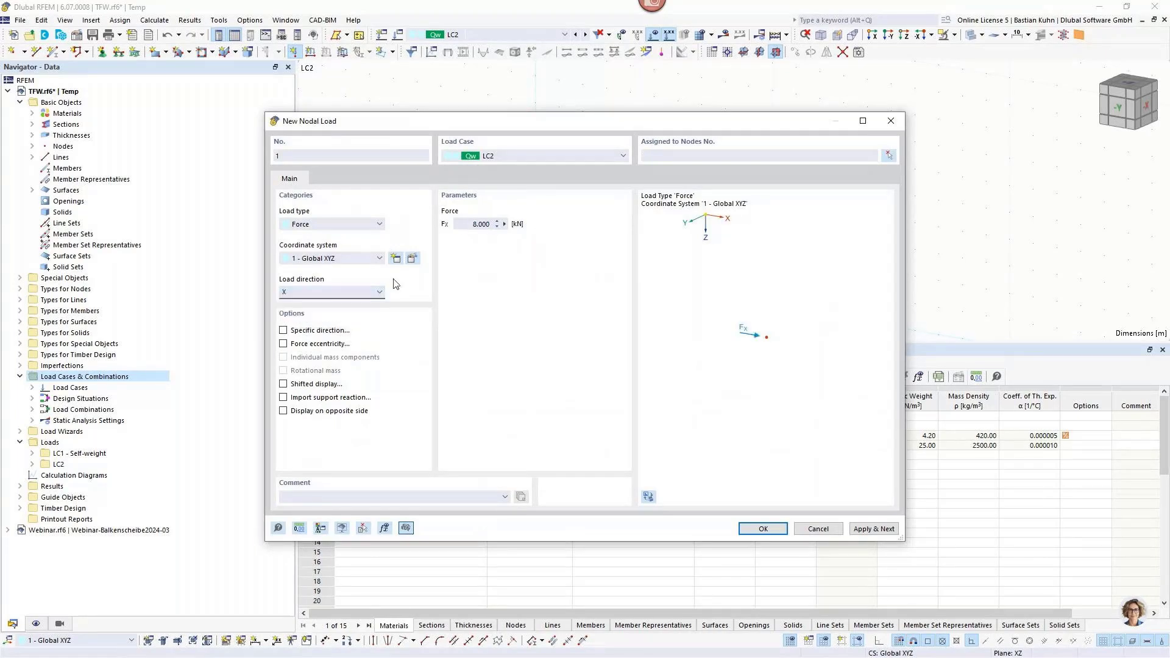
pyautogui.click(465, 223)
pyautogui.write('-')
pyautogui.press('Return')
pyautogui.click(599, 200)
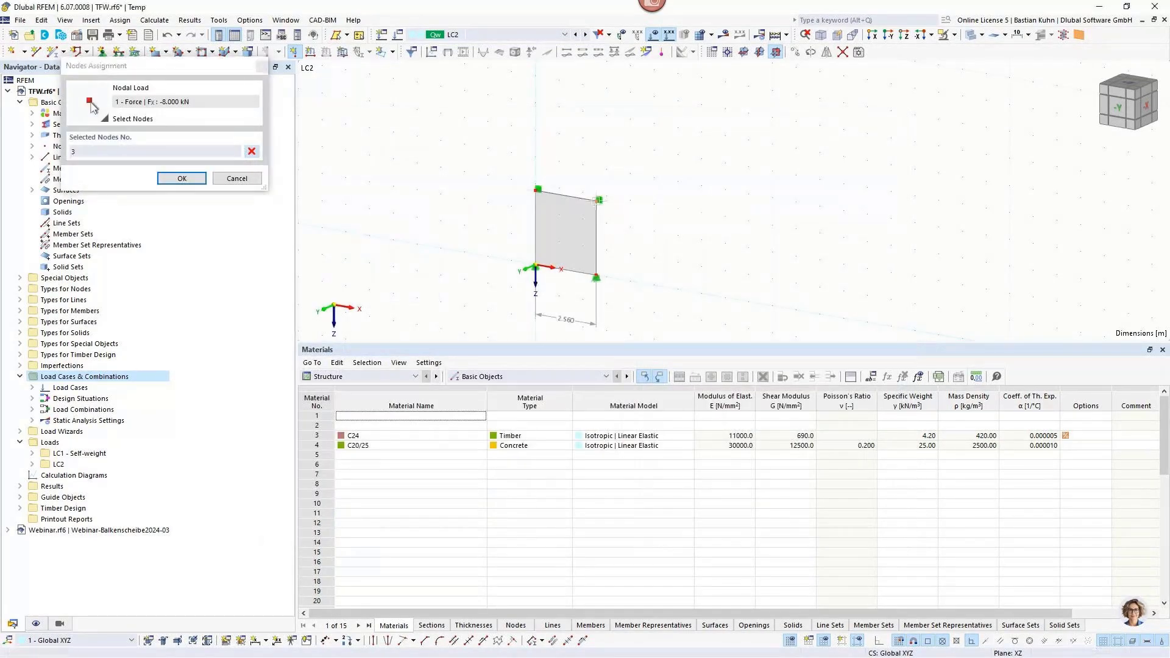
pyautogui.press('Return')
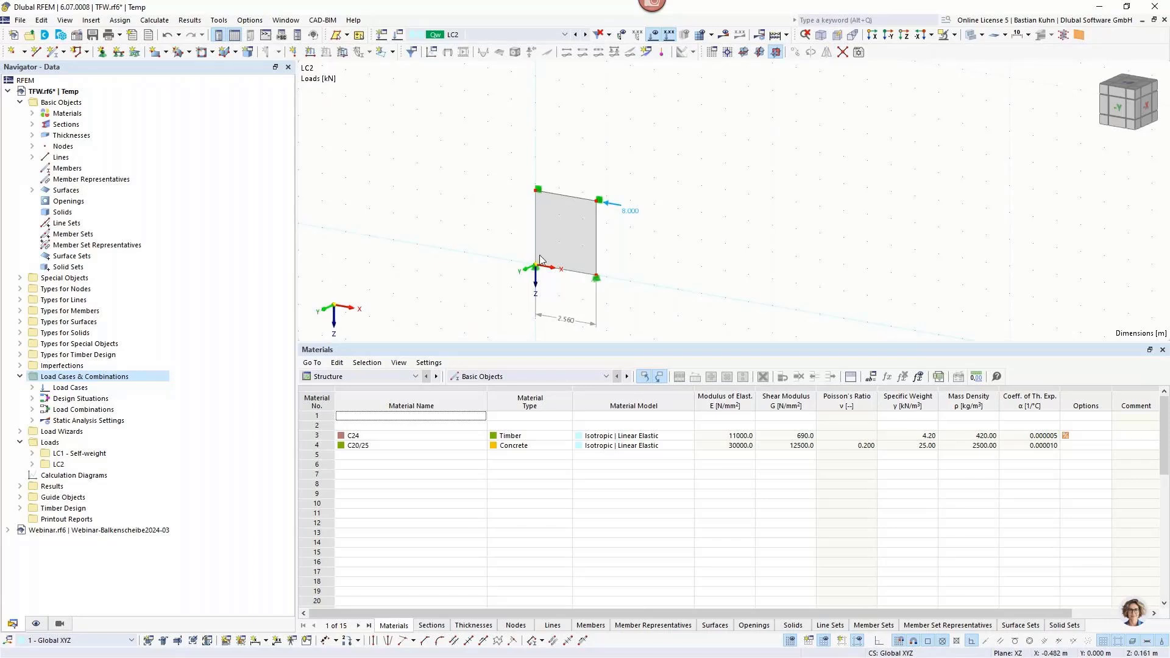
# Open the wall surface's properties and its assigned thickness for editing.
pyautogui.click(552, 219)
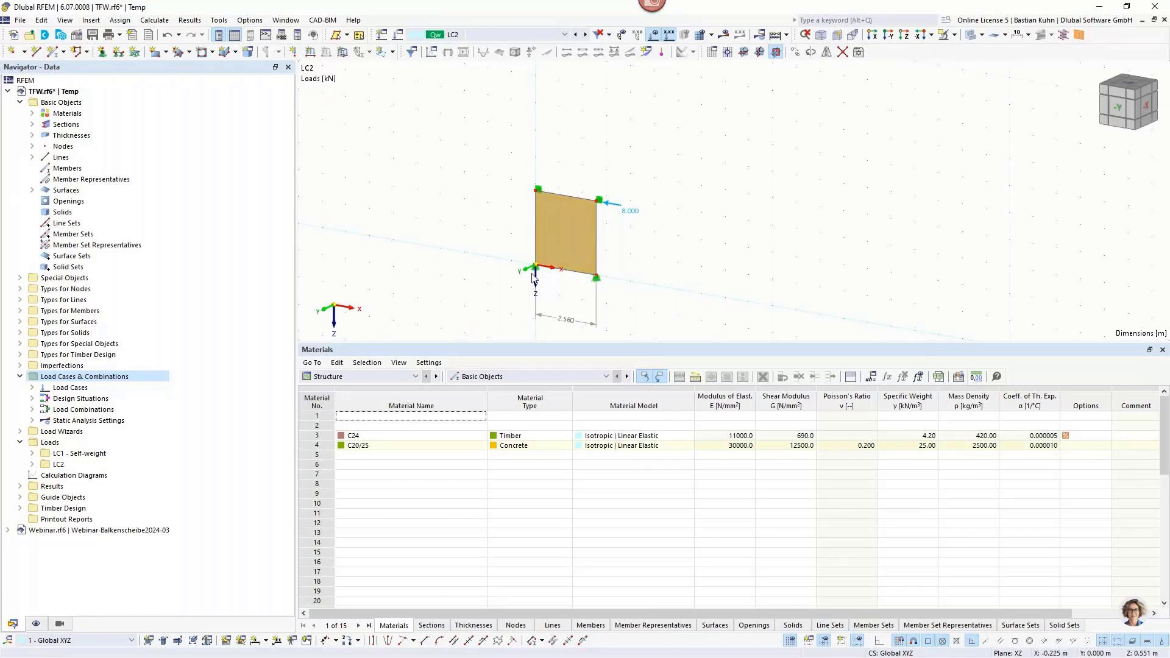
pyautogui.moveTo(546, 223)
pyautogui.doubleClick(546, 223)
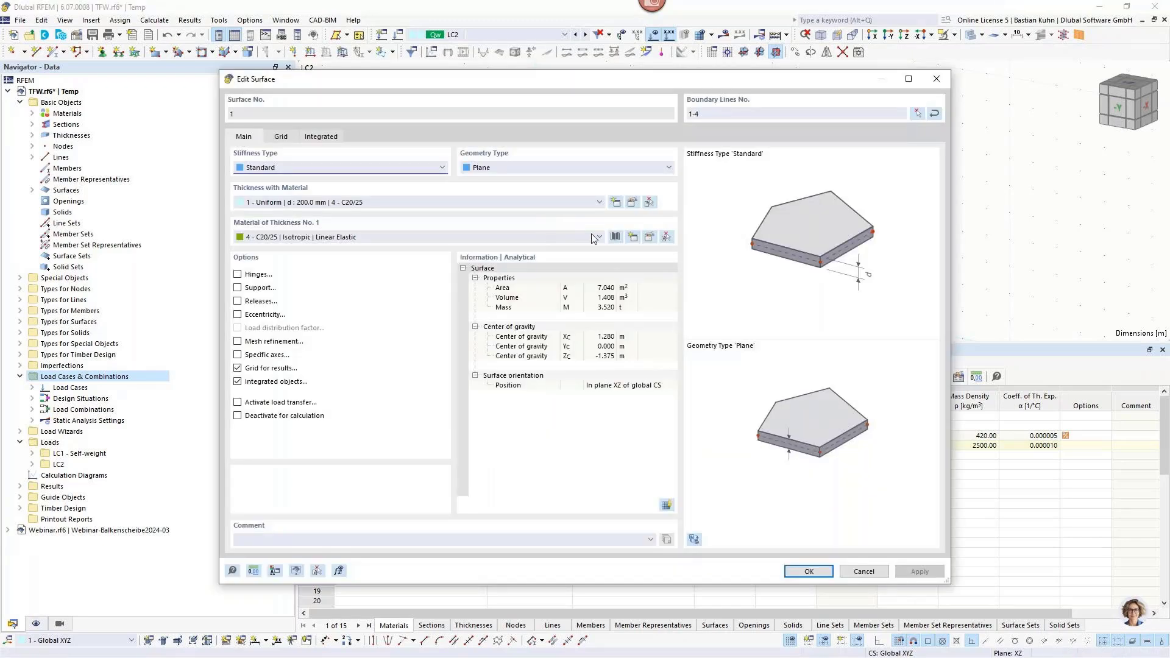
pyautogui.click(632, 203)
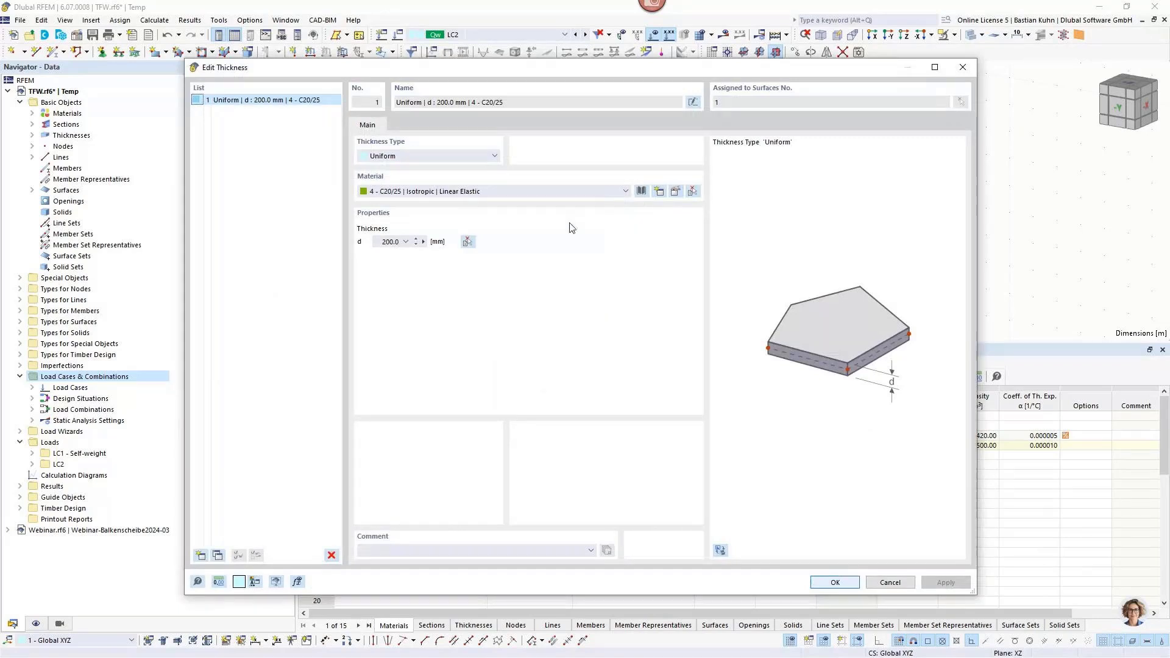
# Try the Layers thickness type and view the library of layer compositions.
pyautogui.click(488, 154)
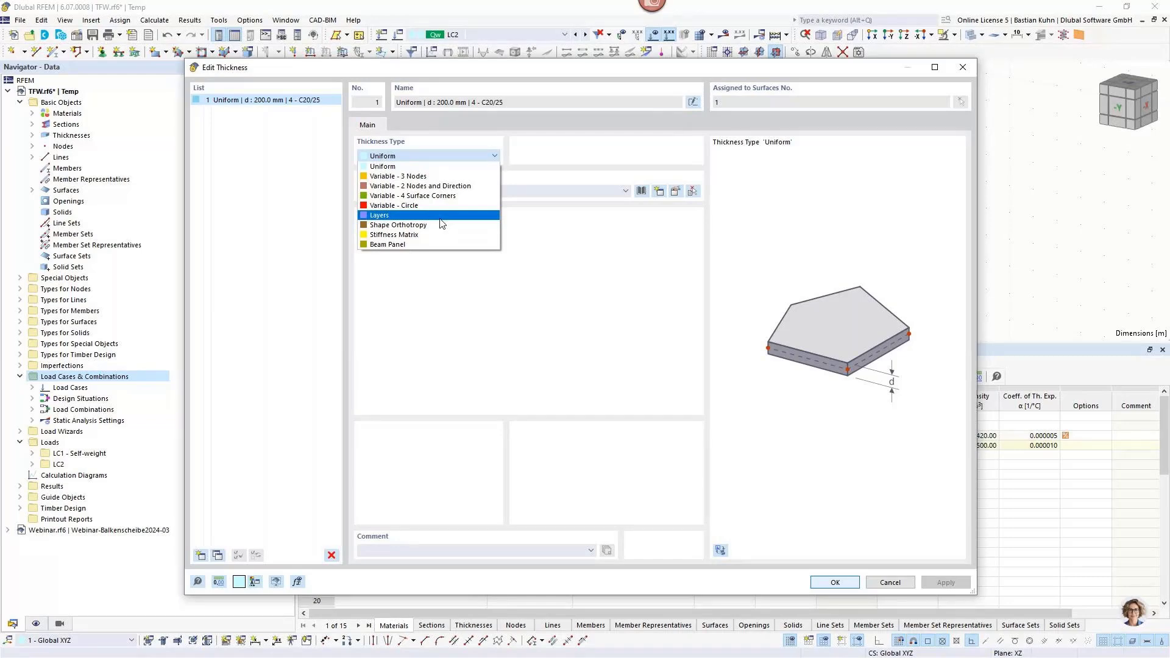
pyautogui.click(440, 217)
pyautogui.click(408, 125)
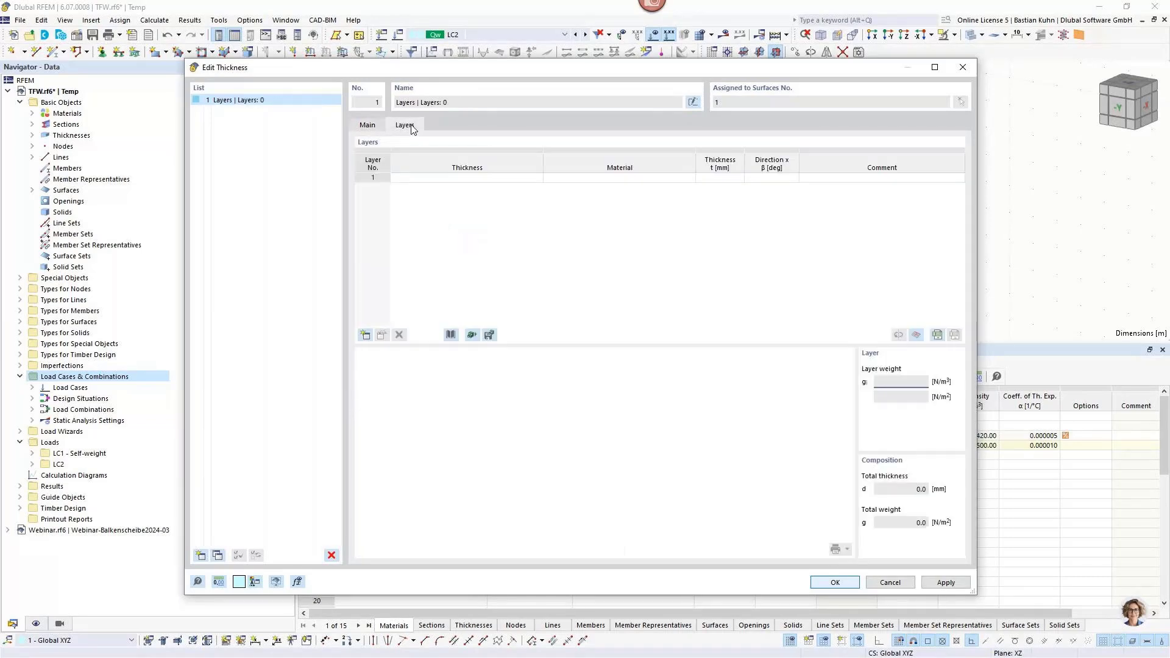
pyautogui.click(450, 334)
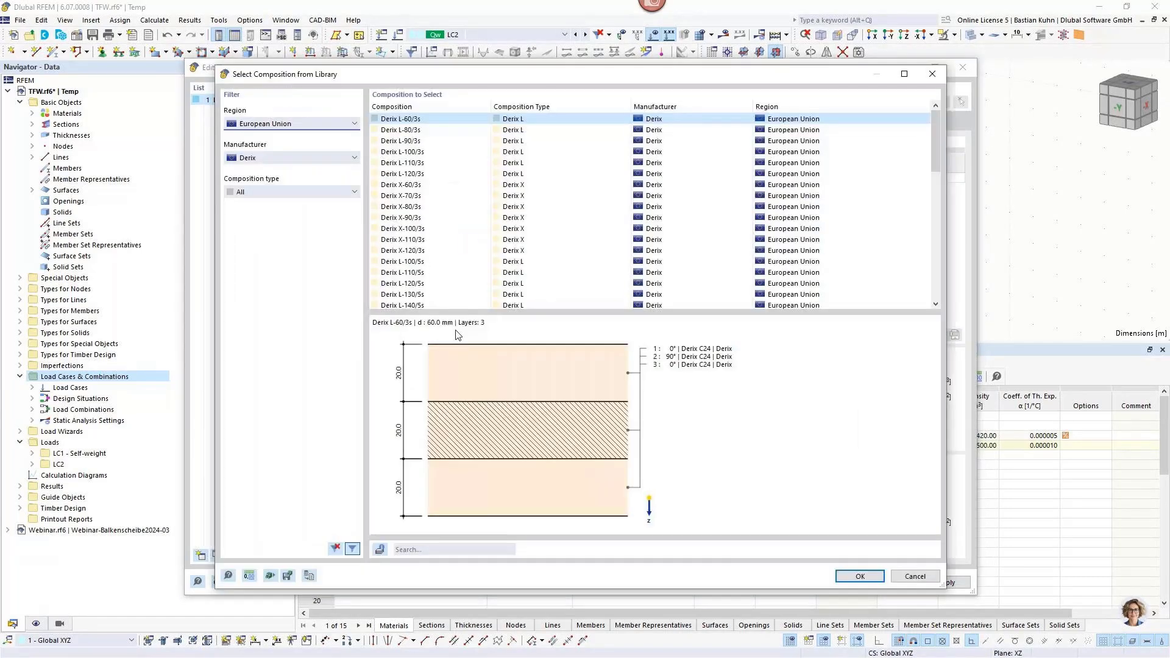
pyautogui.click(868, 575)
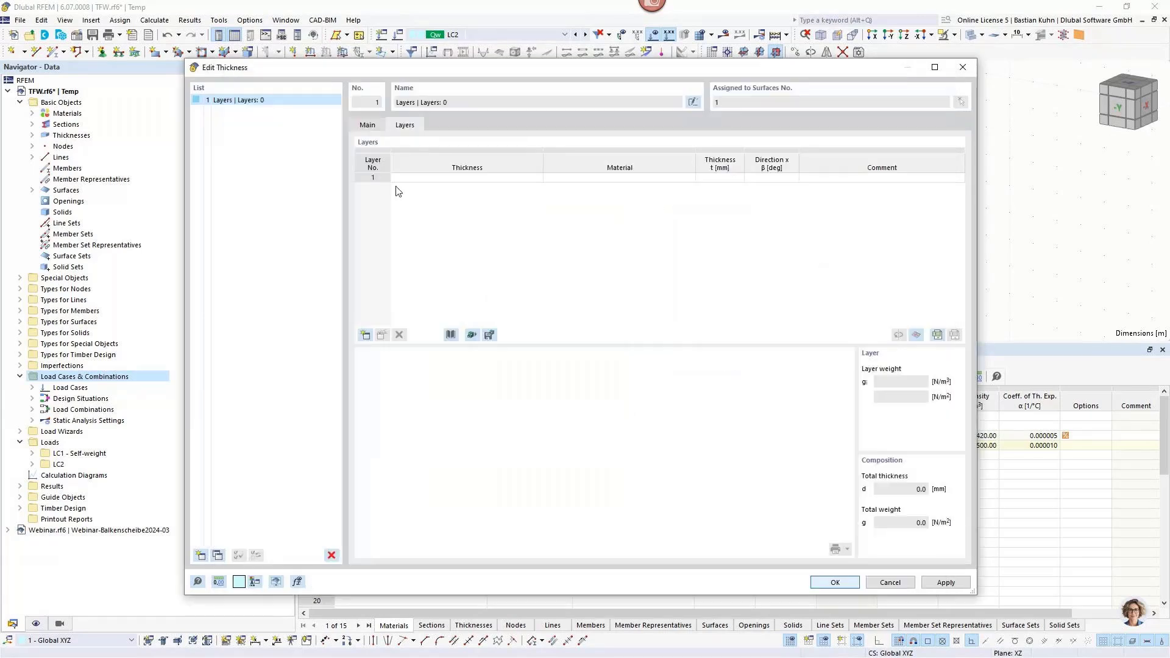
# Set the wall's thickness type to Beam Panel.
pyautogui.click(367, 126)
pyautogui.click(406, 157)
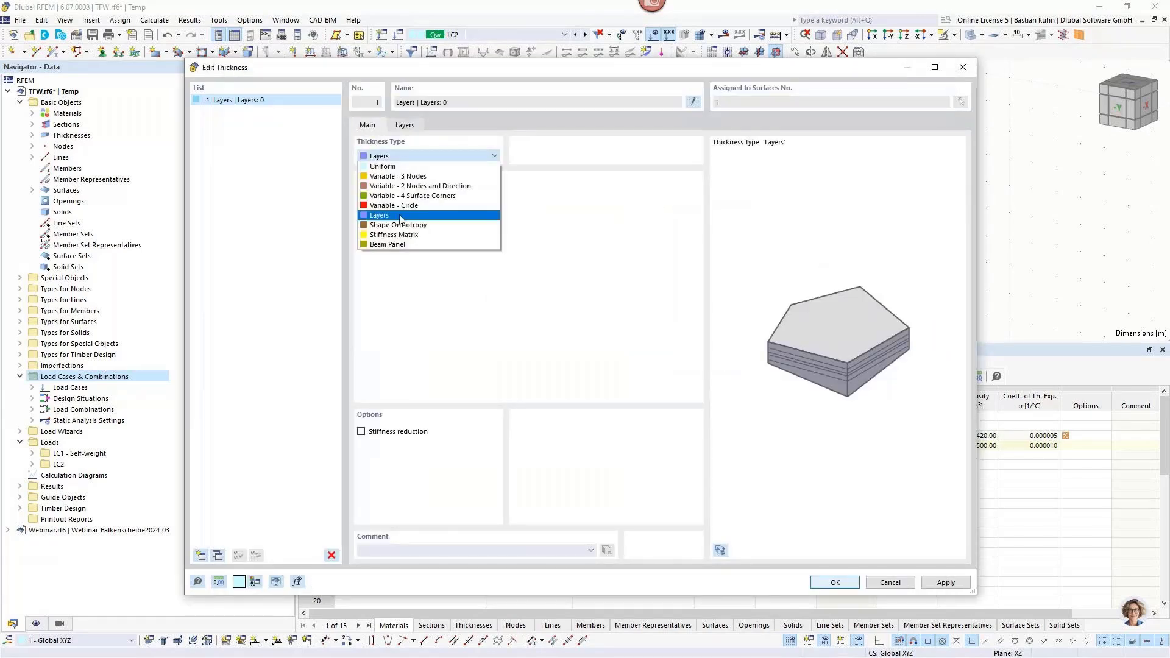
pyautogui.click(401, 244)
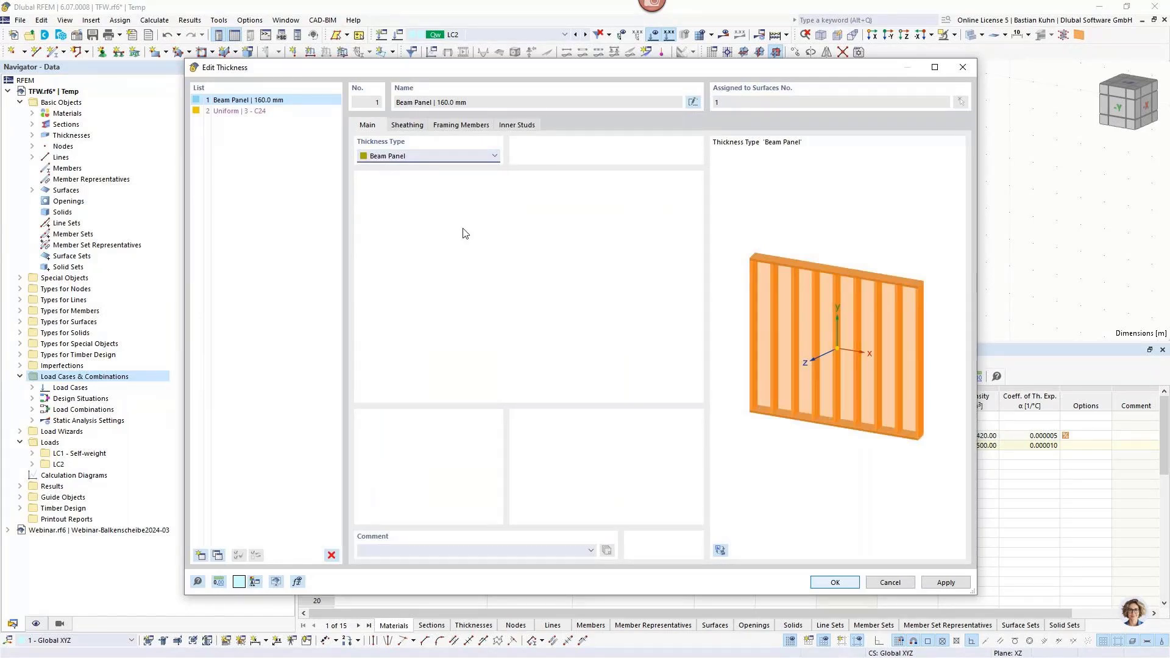
# Open the material library for the beam panel's front sheathing and browse the OSB and gypsum board series.
pyautogui.click(407, 126)
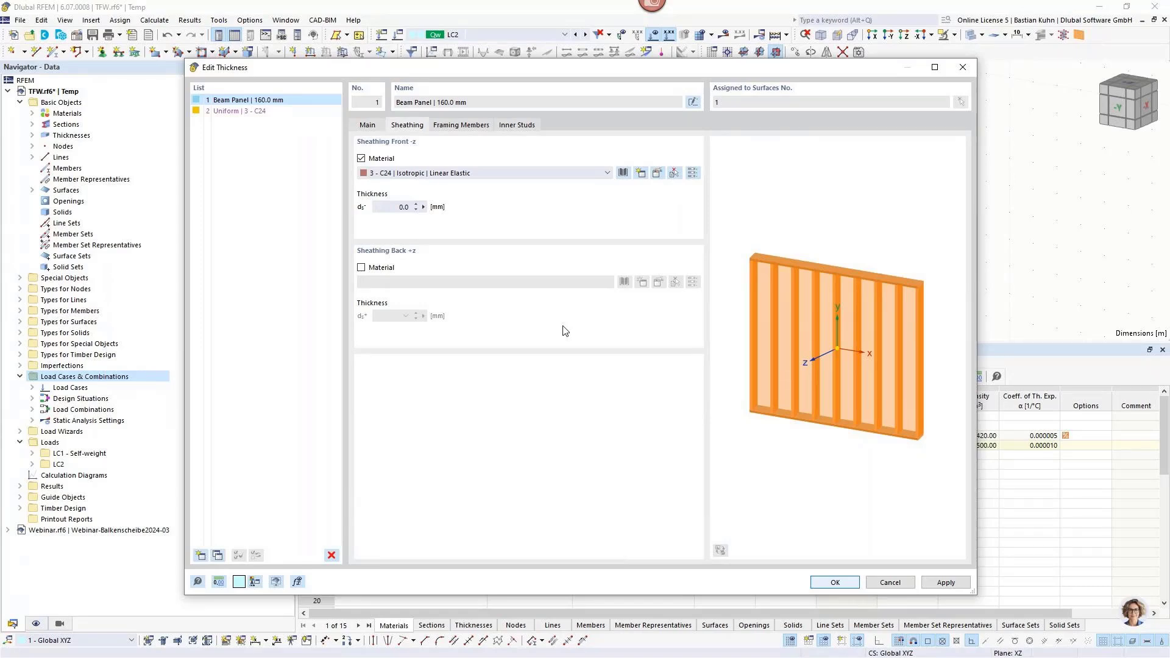
pyautogui.click(622, 174)
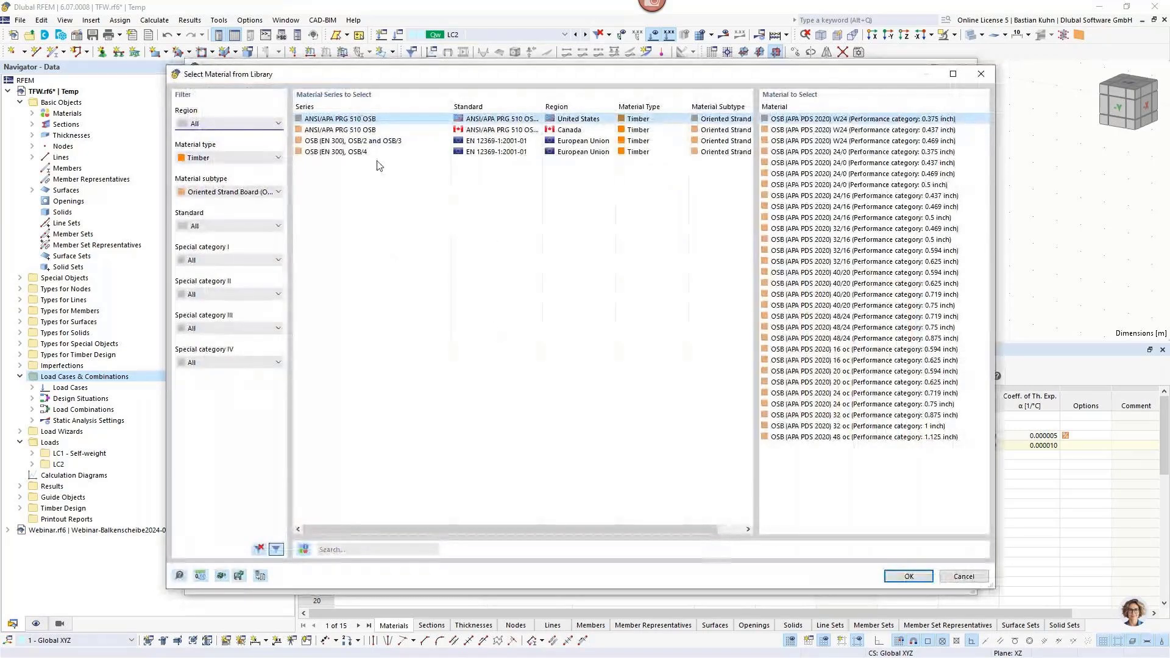
pyautogui.click(375, 142)
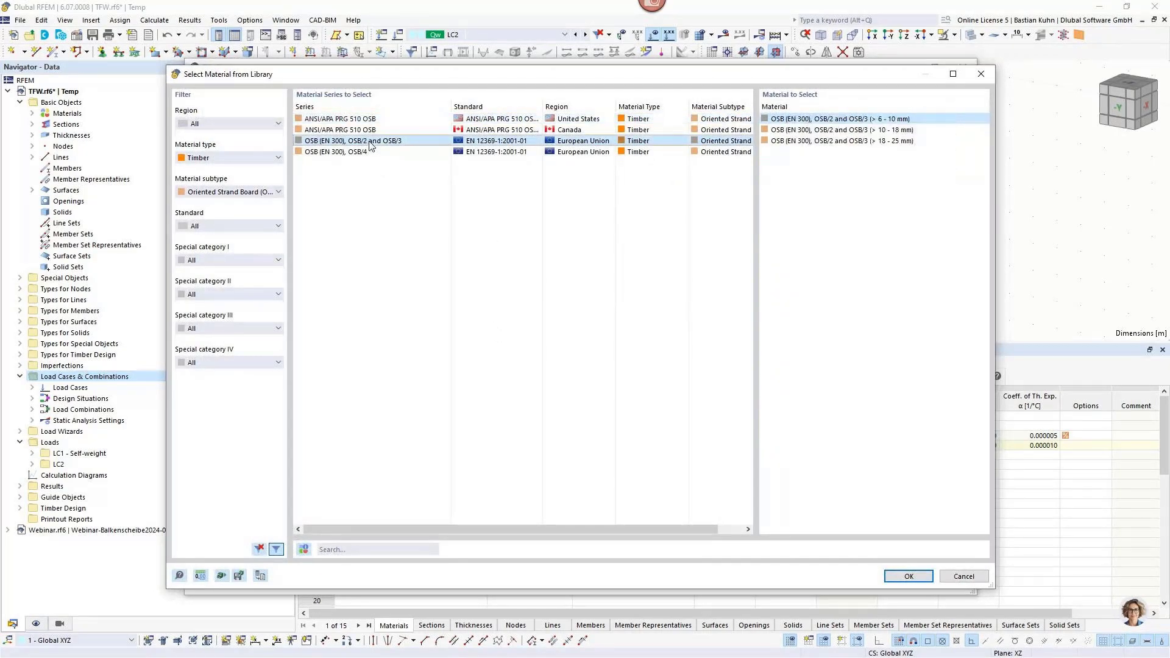
pyautogui.click(364, 119)
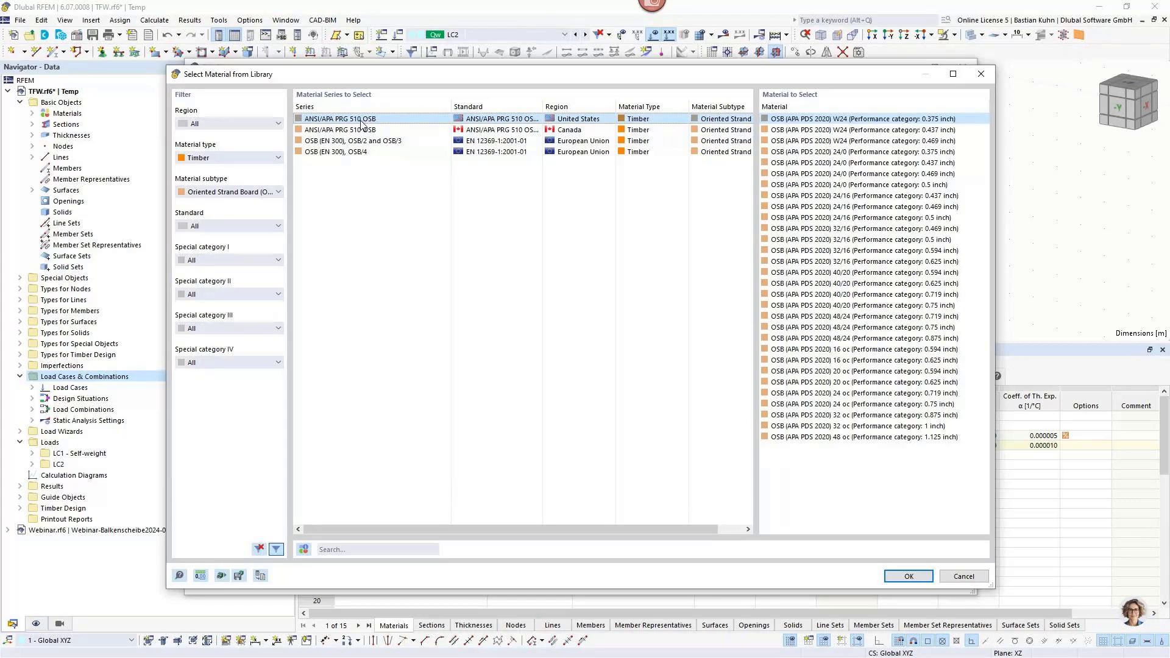
pyautogui.click(353, 141)
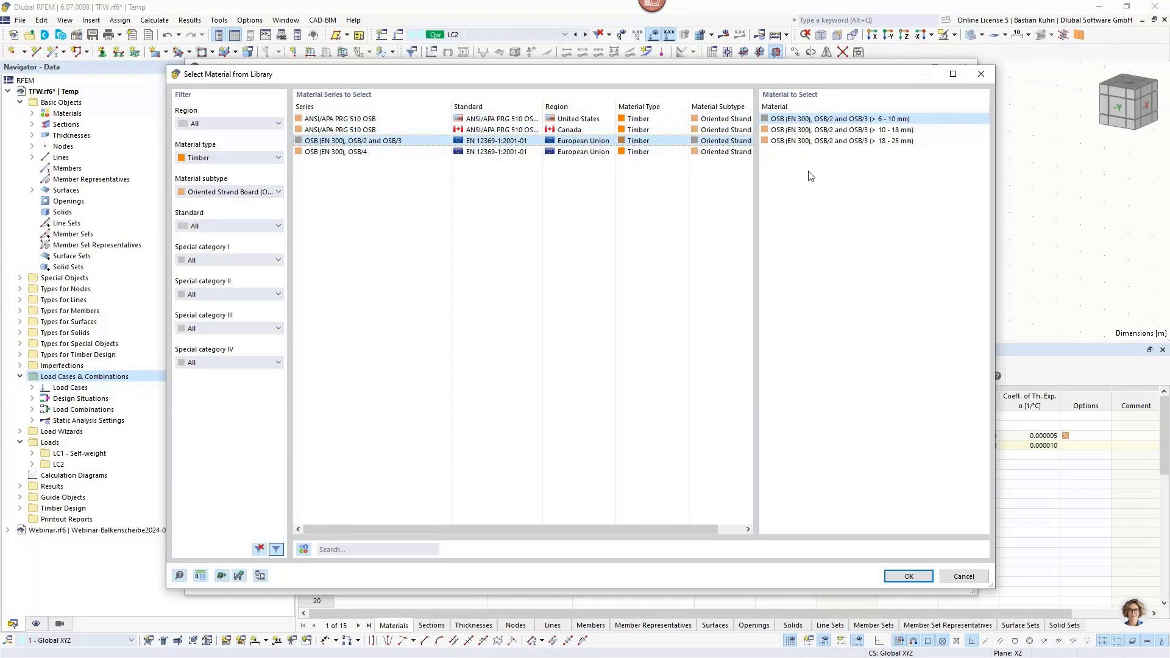
pyautogui.click(830, 130)
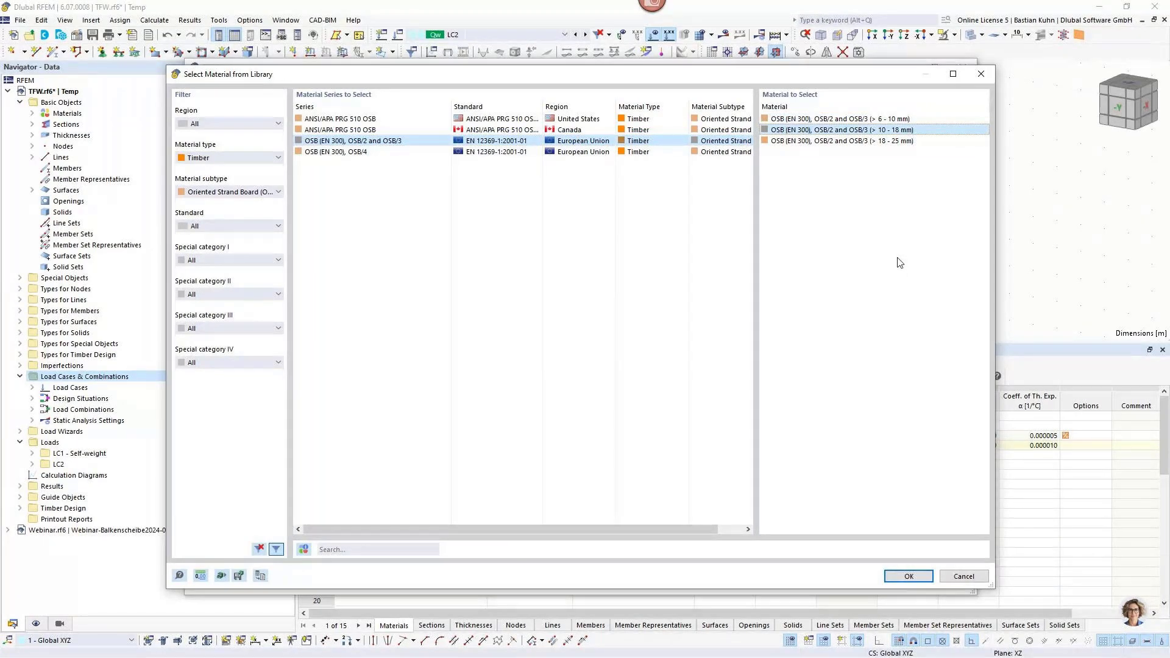
pyautogui.click(258, 192)
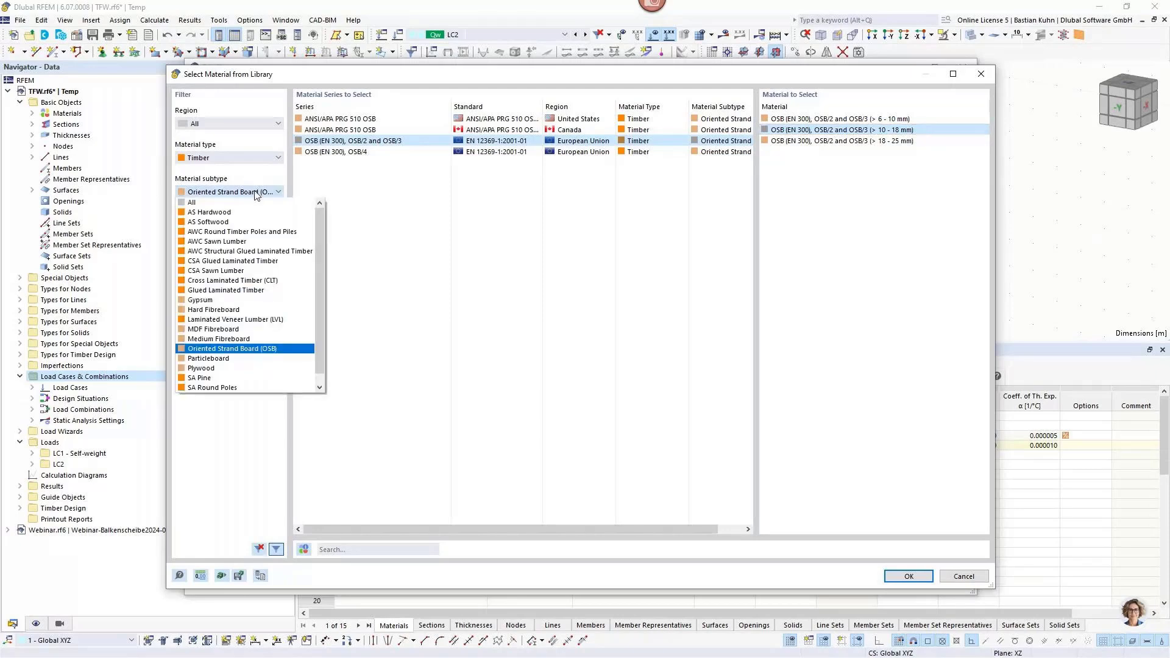
pyautogui.click(235, 301)
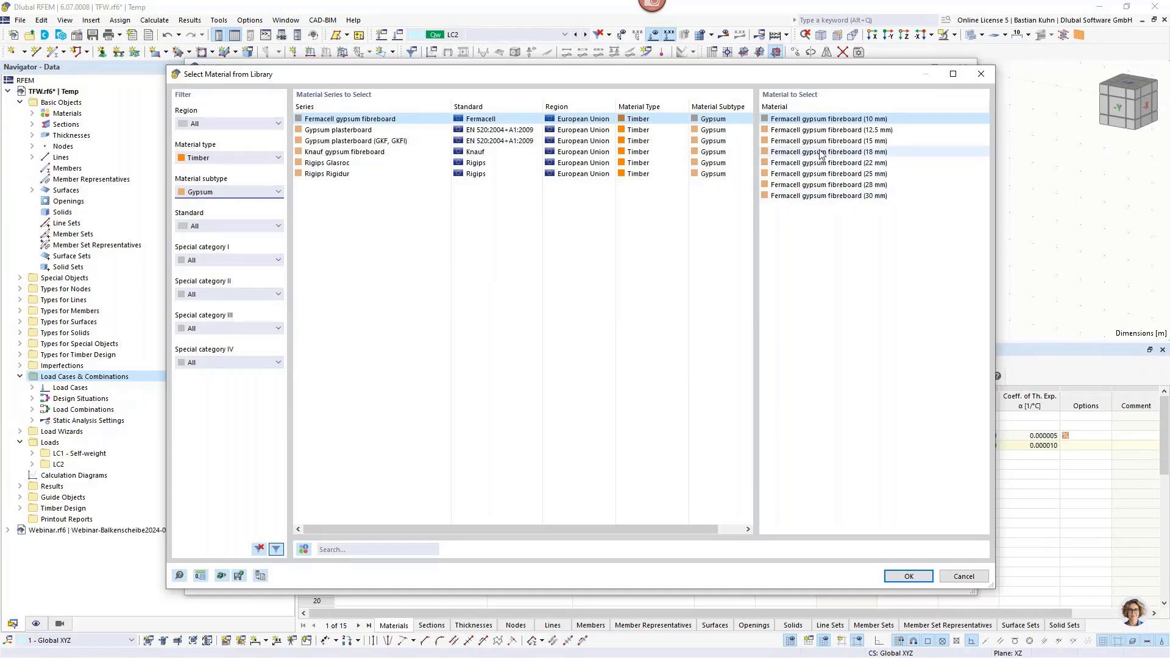
# Assign the material OSB (APA PDS 2020) 24/0 (Performance category: 0.5 inch) to the front sheathing.
pyautogui.click(238, 193)
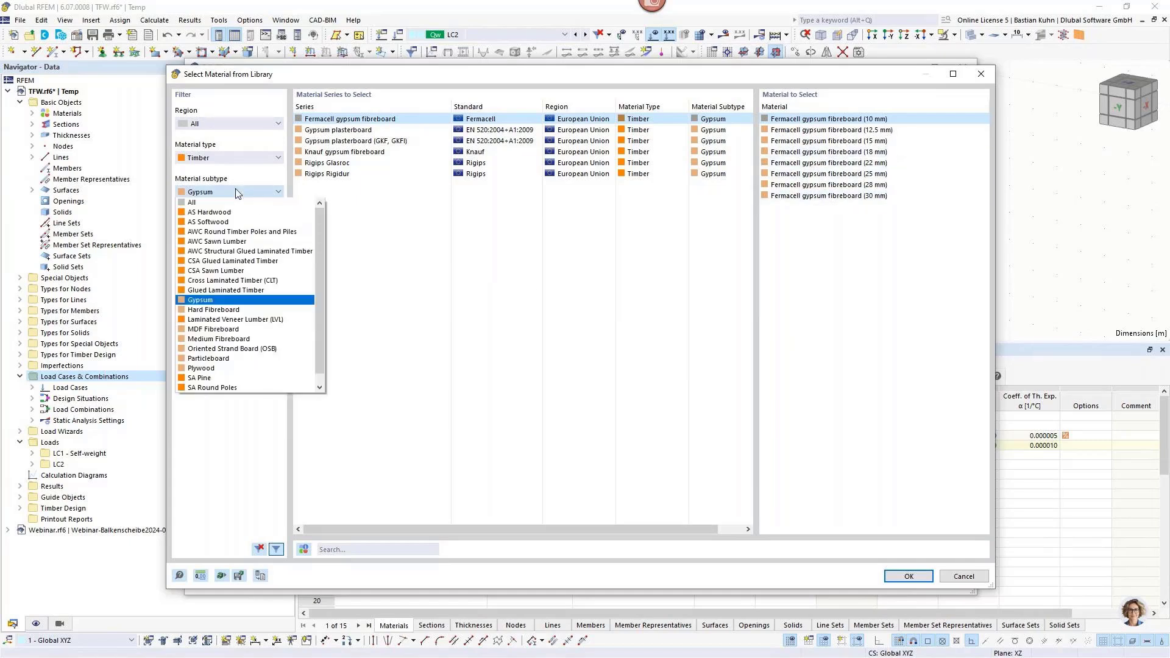
pyautogui.click(250, 349)
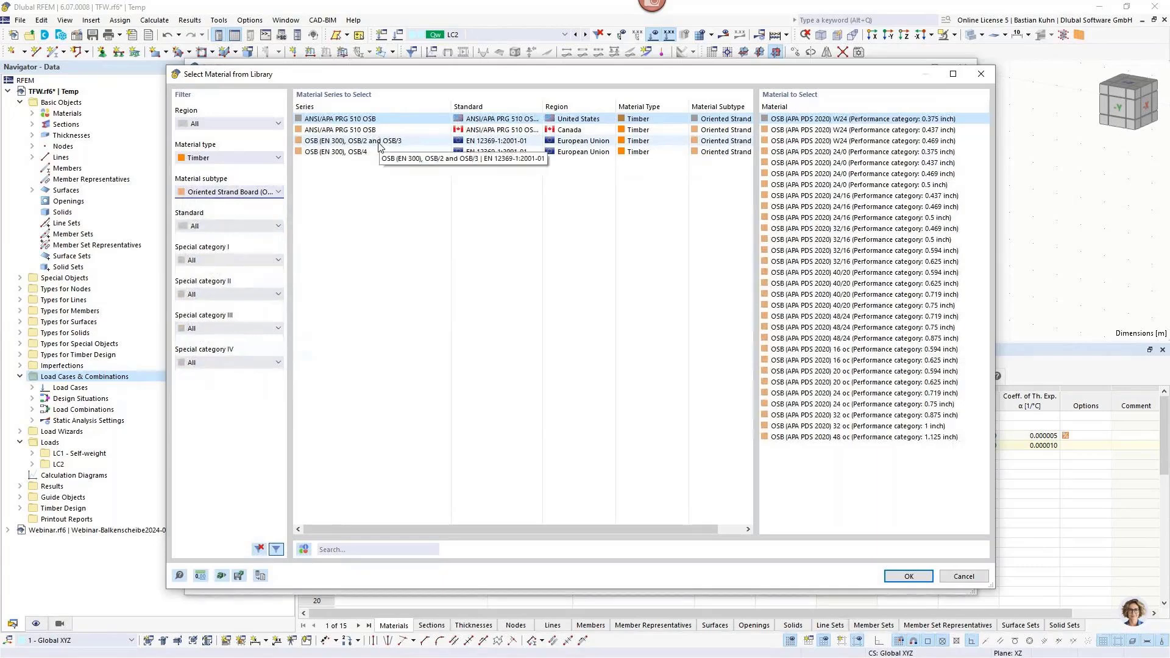
pyautogui.click(881, 185)
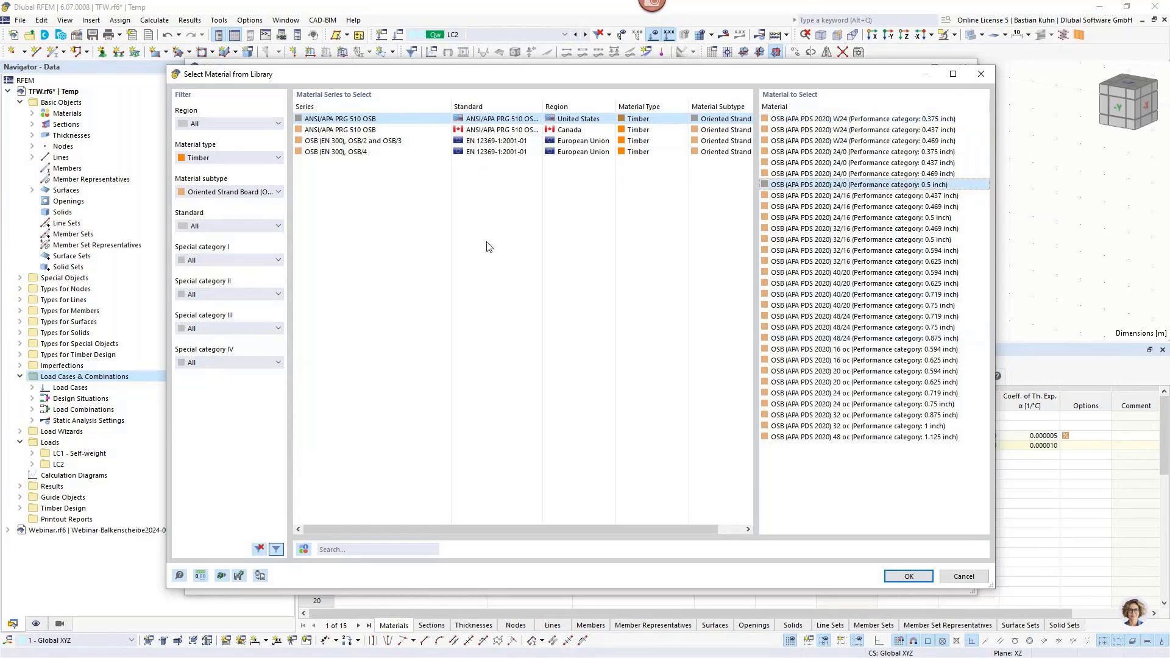
pyautogui.click(893, 576)
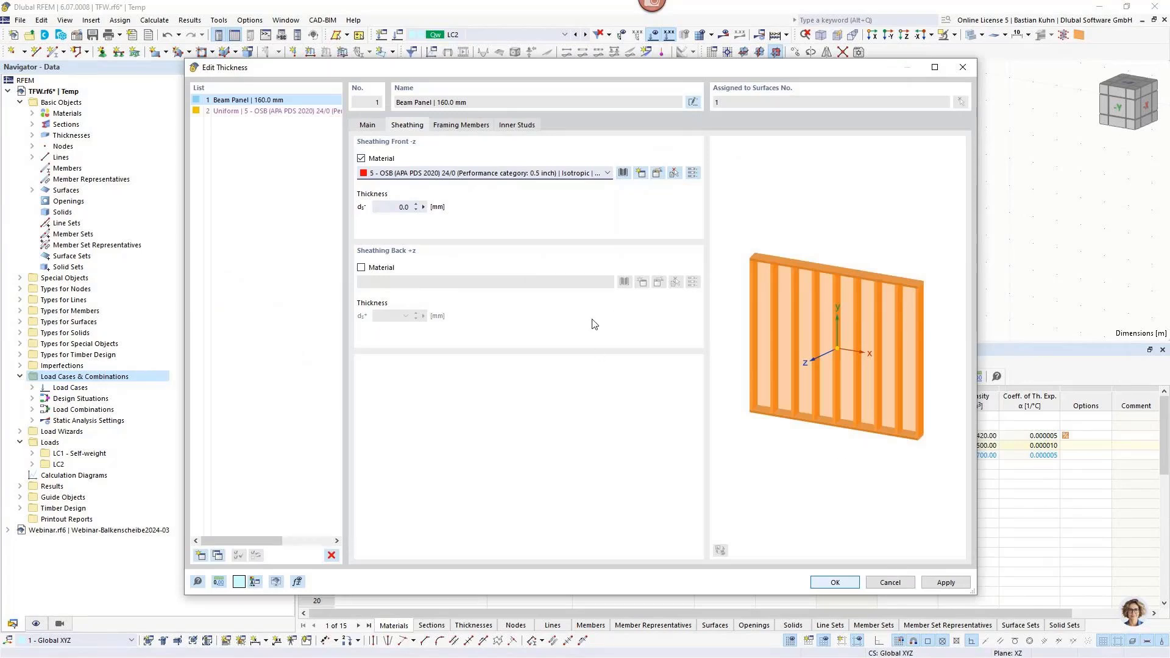
# Assign the library material OSB (EN 300), OSB/2 and OSB/3 (> 10 - 18 mm) to the front sheathing.
pyautogui.click(400, 208)
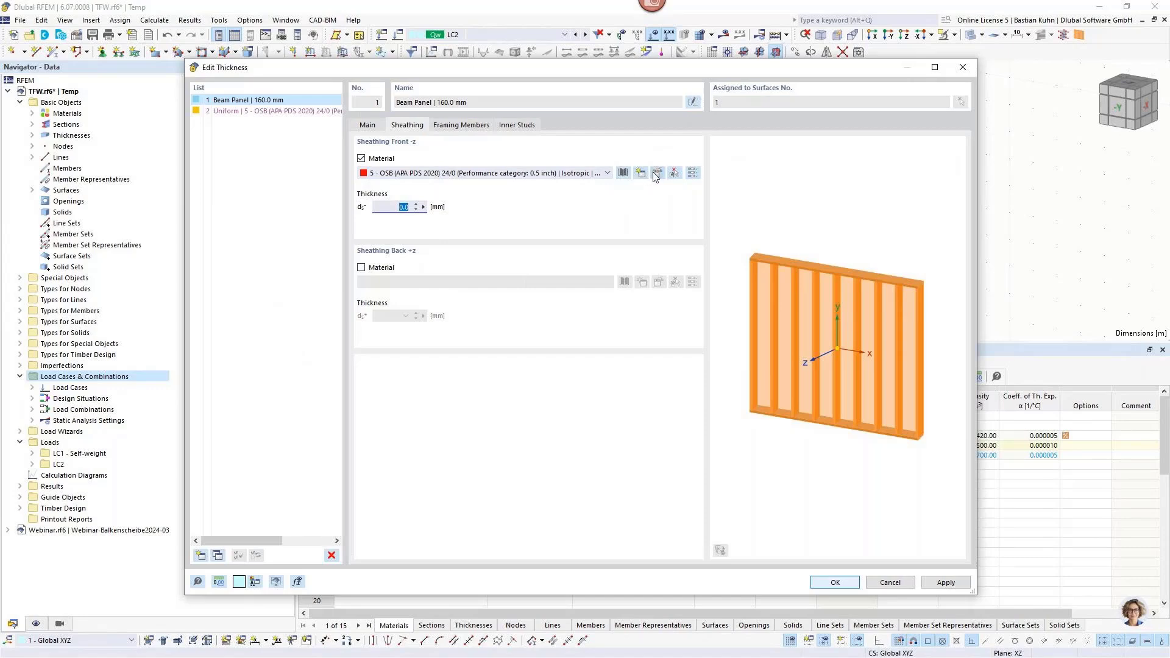
pyautogui.click(623, 173)
pyautogui.click(390, 142)
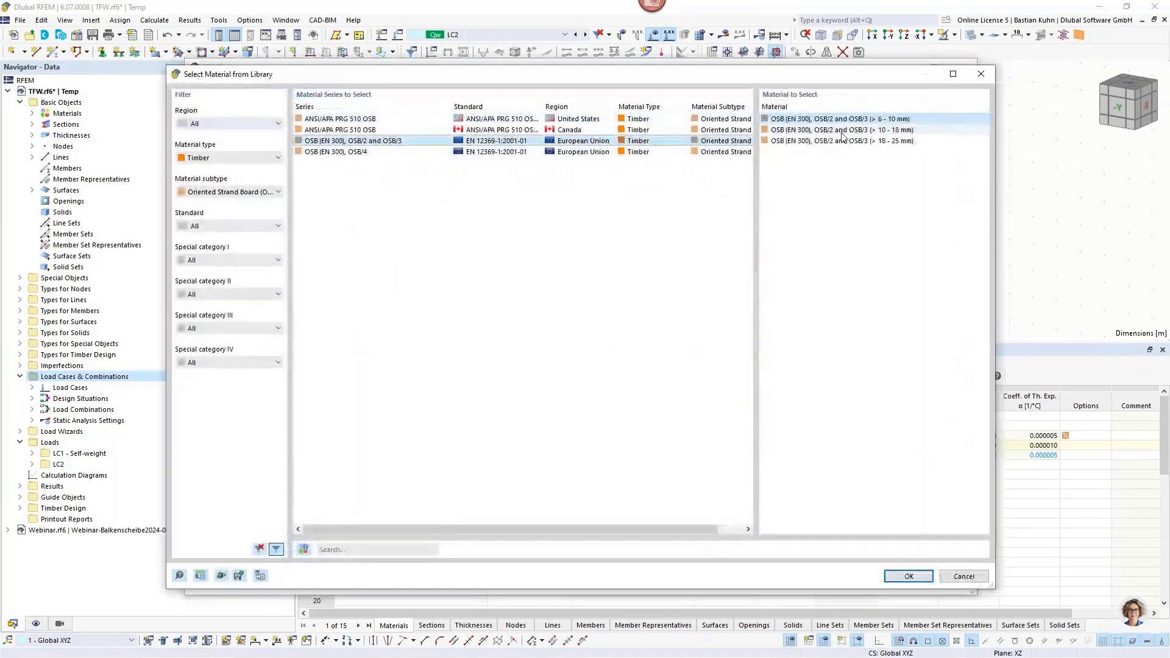
pyautogui.click(842, 134)
pyautogui.click(892, 575)
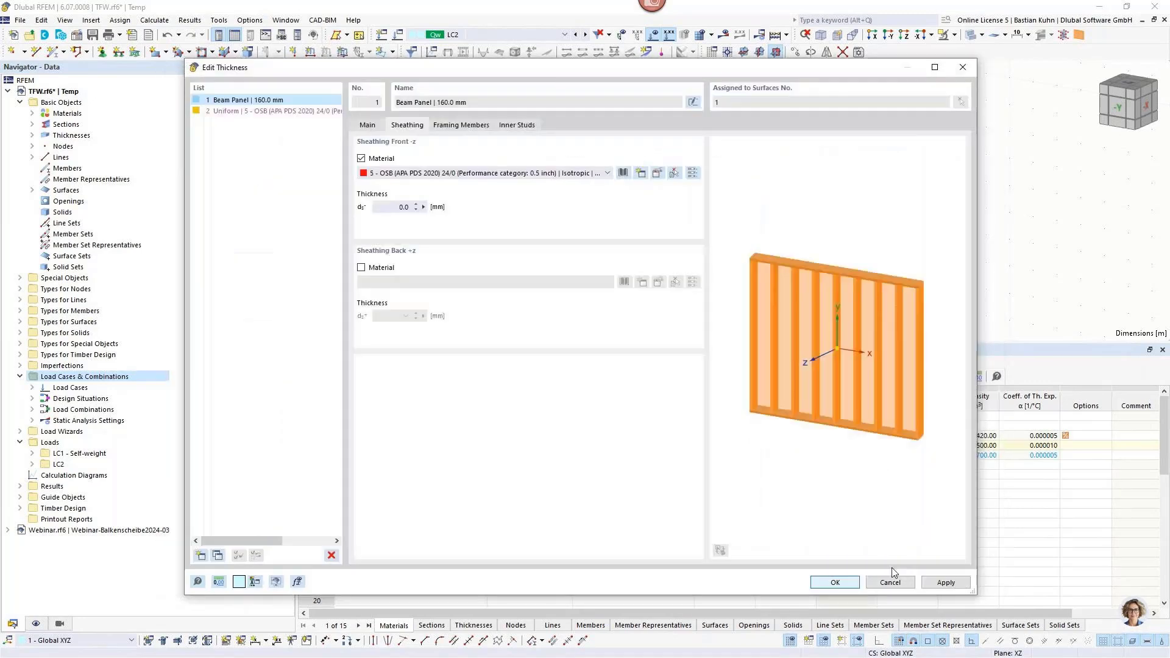
# Set the sheathing material's model to Orthotropic | Linear Elastic (Surfaces) and the front sheathing's thickness to 15 mm.
pyautogui.click(656, 174)
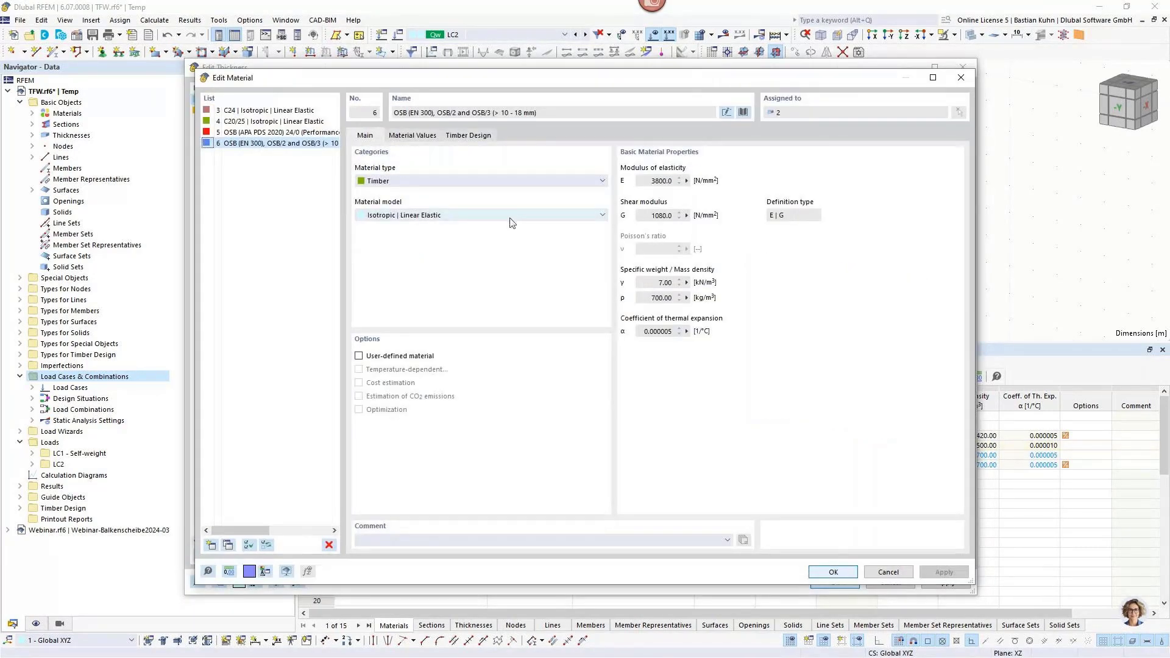
pyautogui.click(512, 223)
pyautogui.click(496, 240)
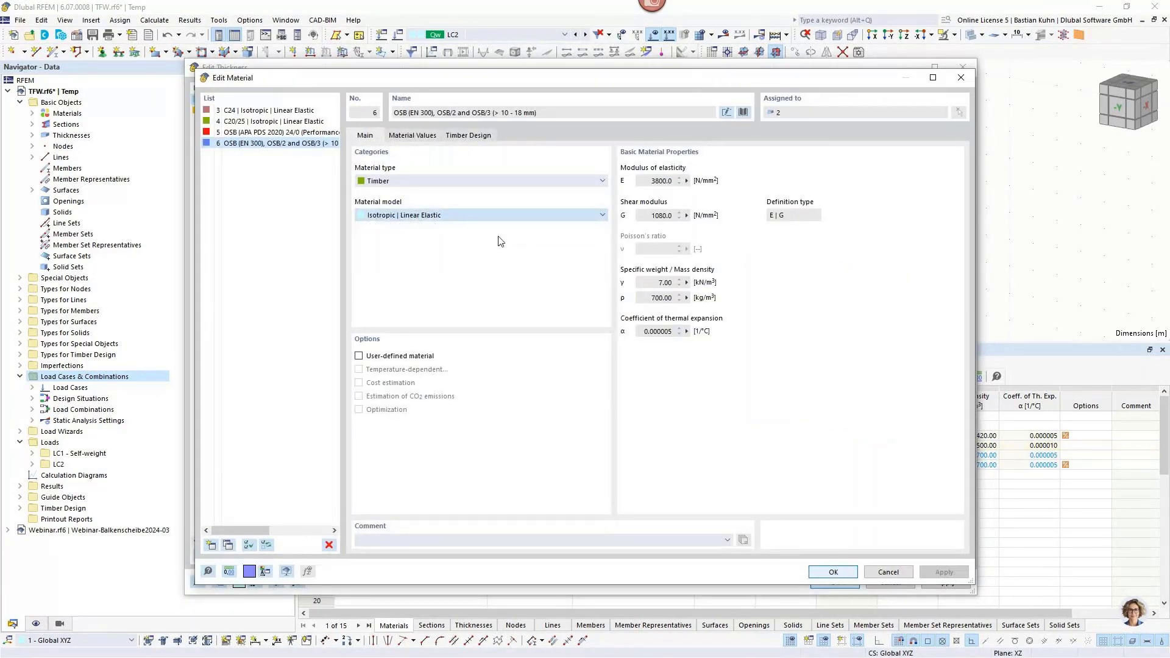
pyautogui.click(817, 577)
pyautogui.moveTo(394, 208); pyautogui.dragTo(439, 213)
pyautogui.write('15')
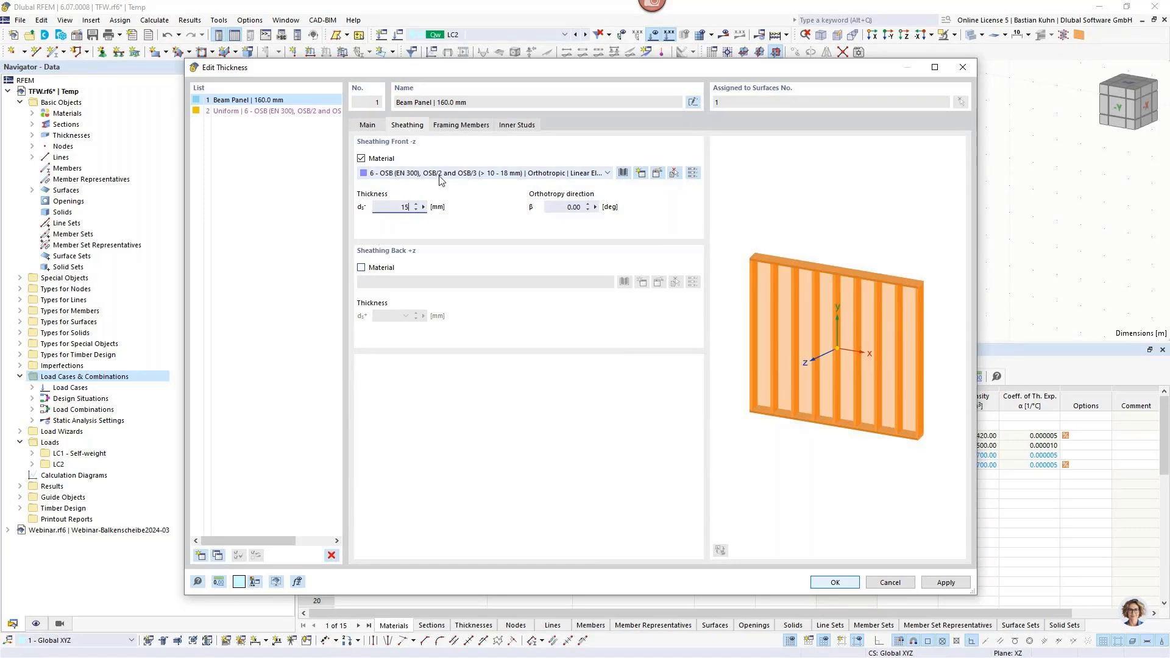
# View the framing members' section assignments and the shapes offered in the section library.
pyautogui.click(457, 126)
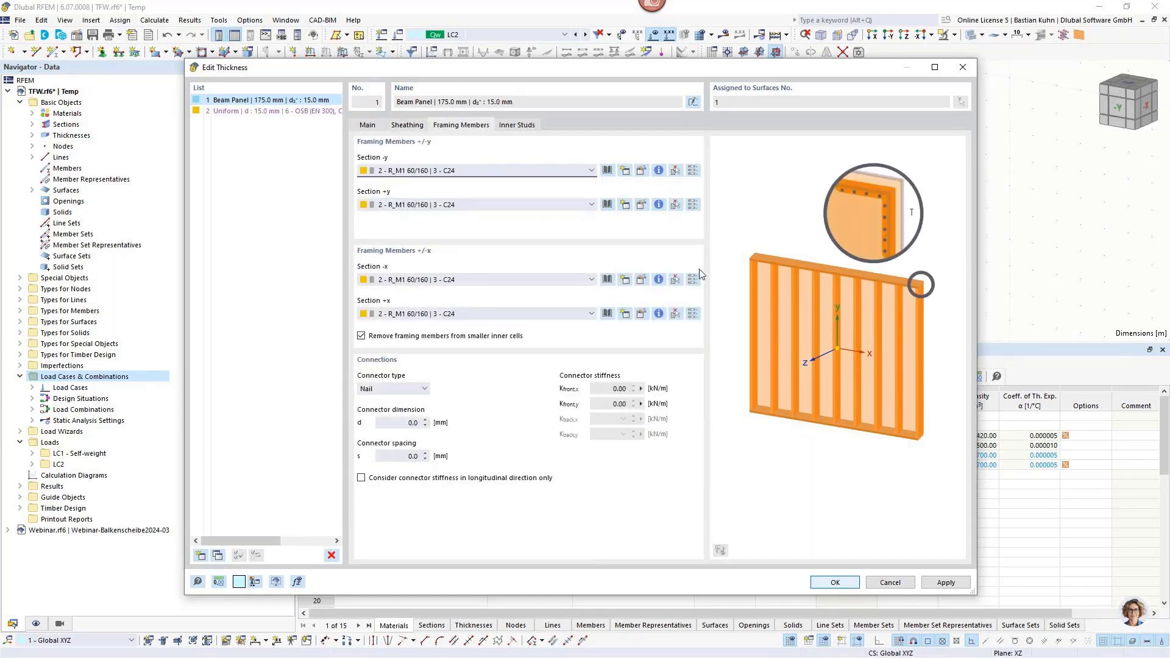
pyautogui.click(608, 171)
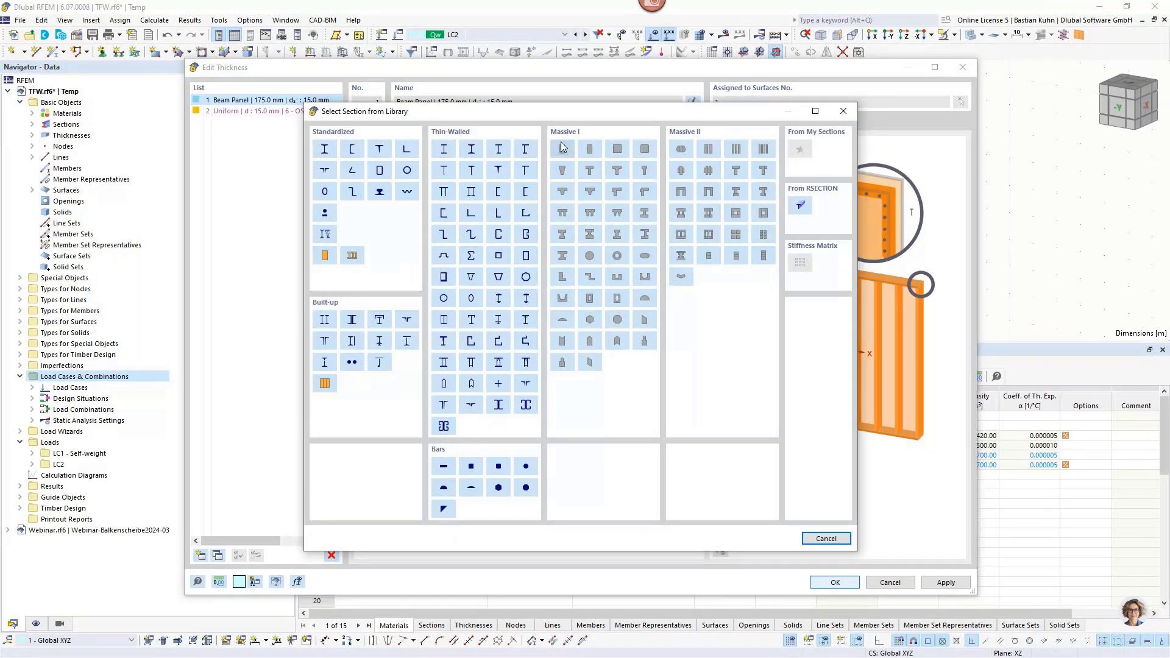
pyautogui.moveTo(621, 115); pyautogui.dragTo(978, 127)
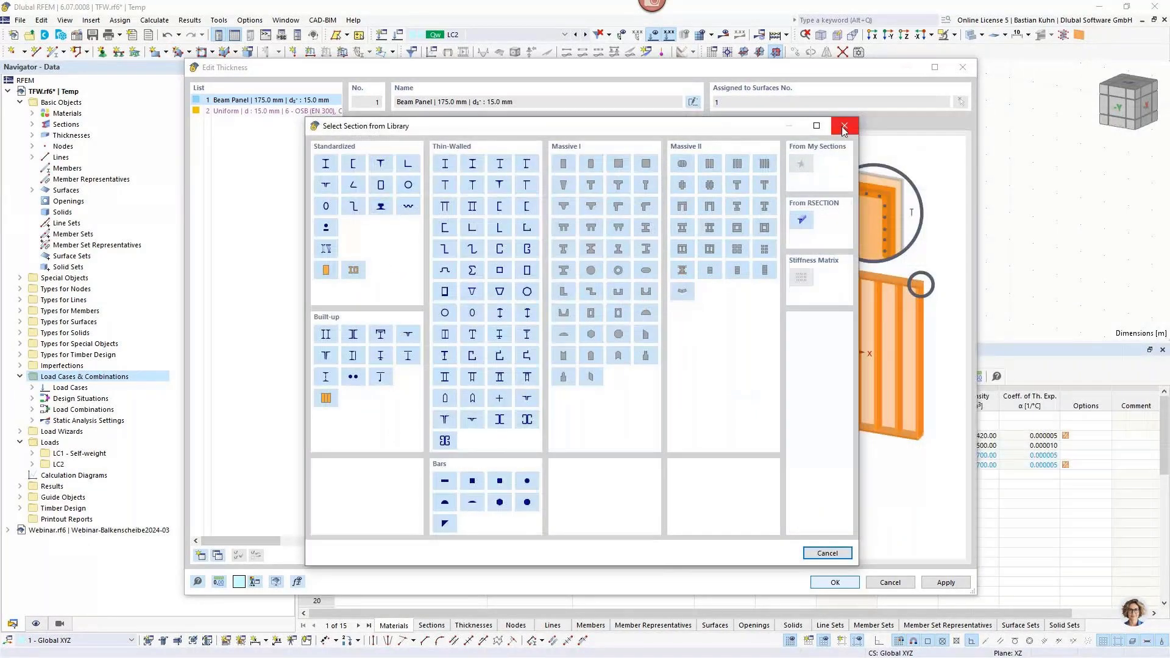
pyautogui.click(839, 122)
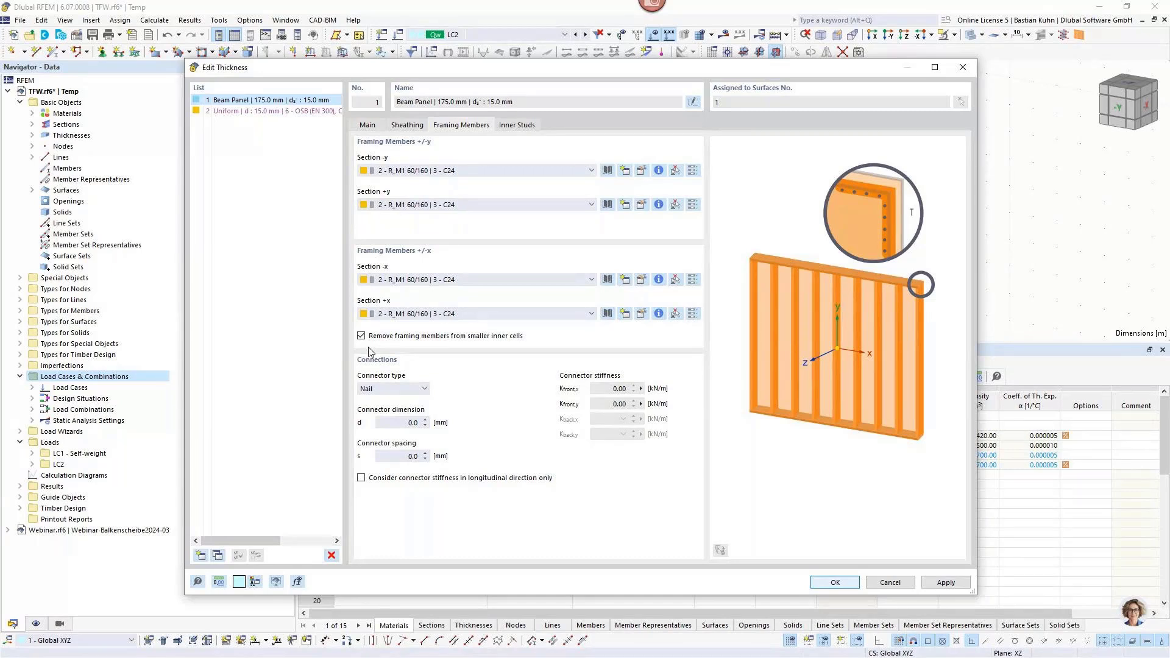
# Define the framing members' connectors as staples of 1.5 x 50 mm with a spacing of 75 mm.
pyautogui.click(403, 389)
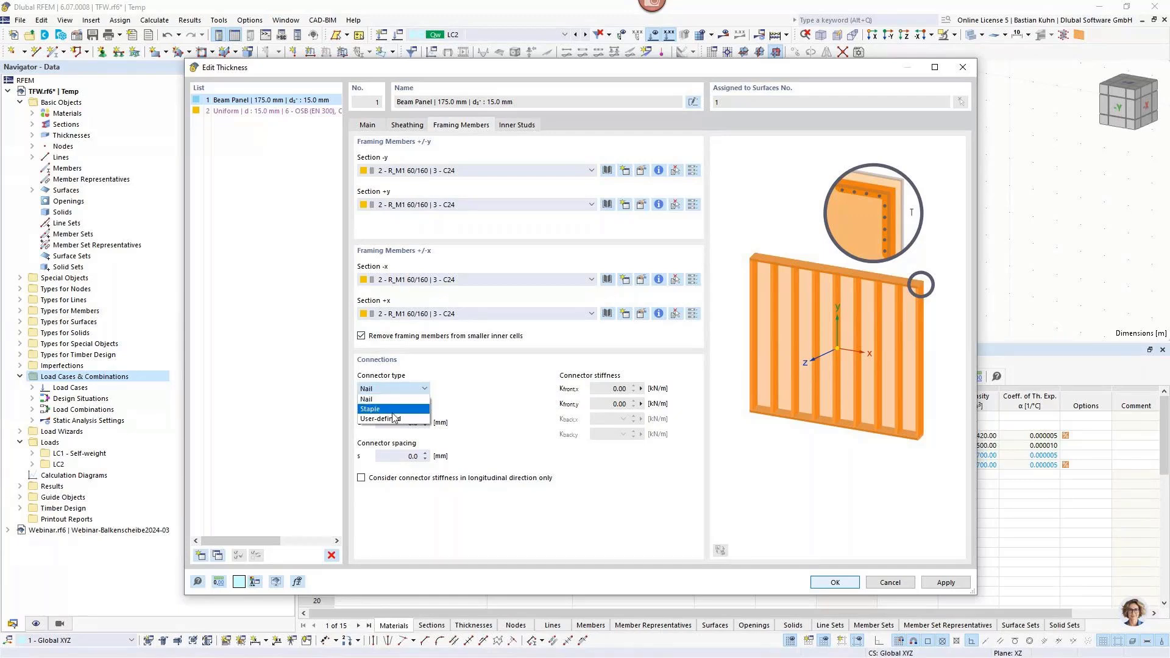
pyautogui.click(394, 419)
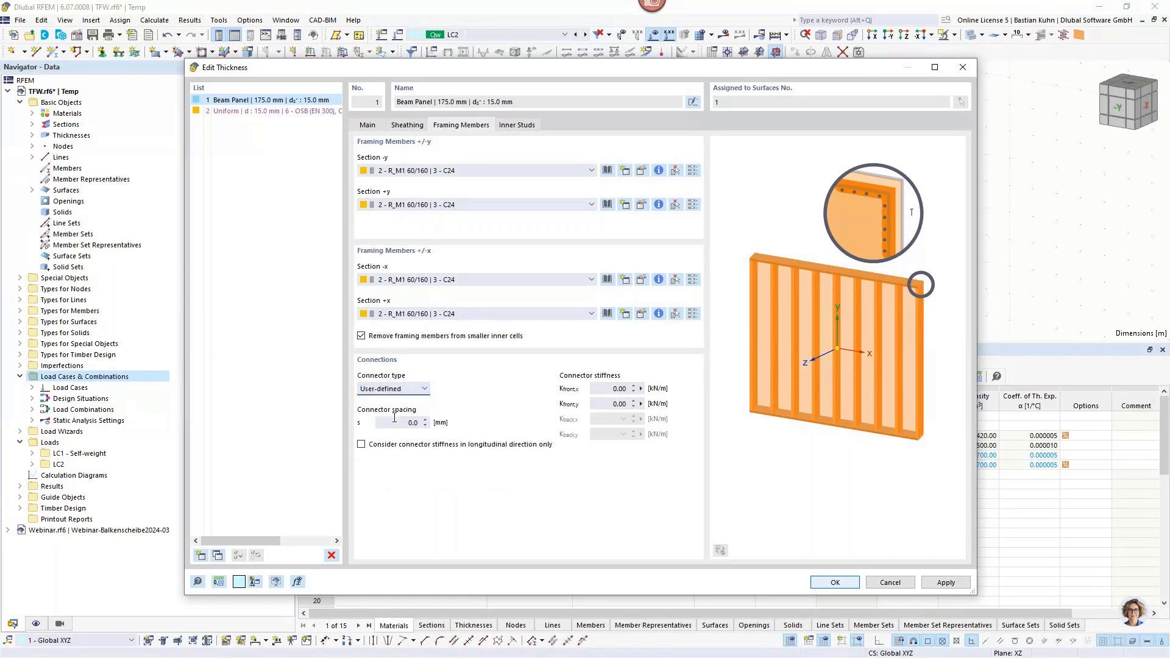
pyautogui.click(399, 389)
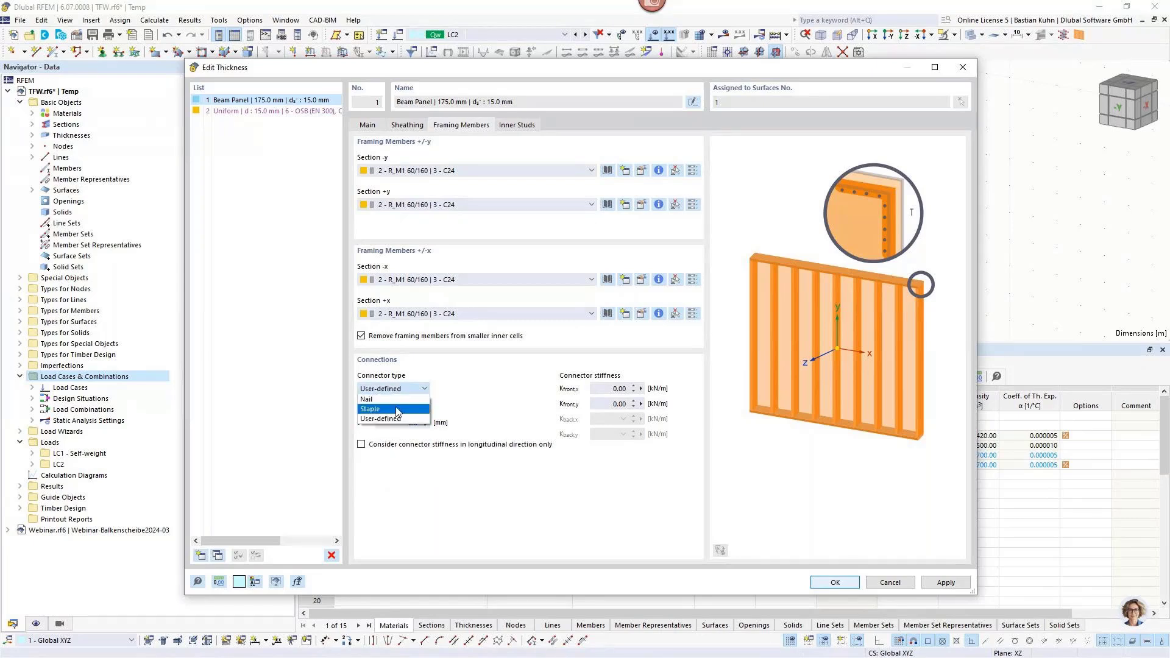
pyautogui.click(399, 409)
pyautogui.click(385, 423)
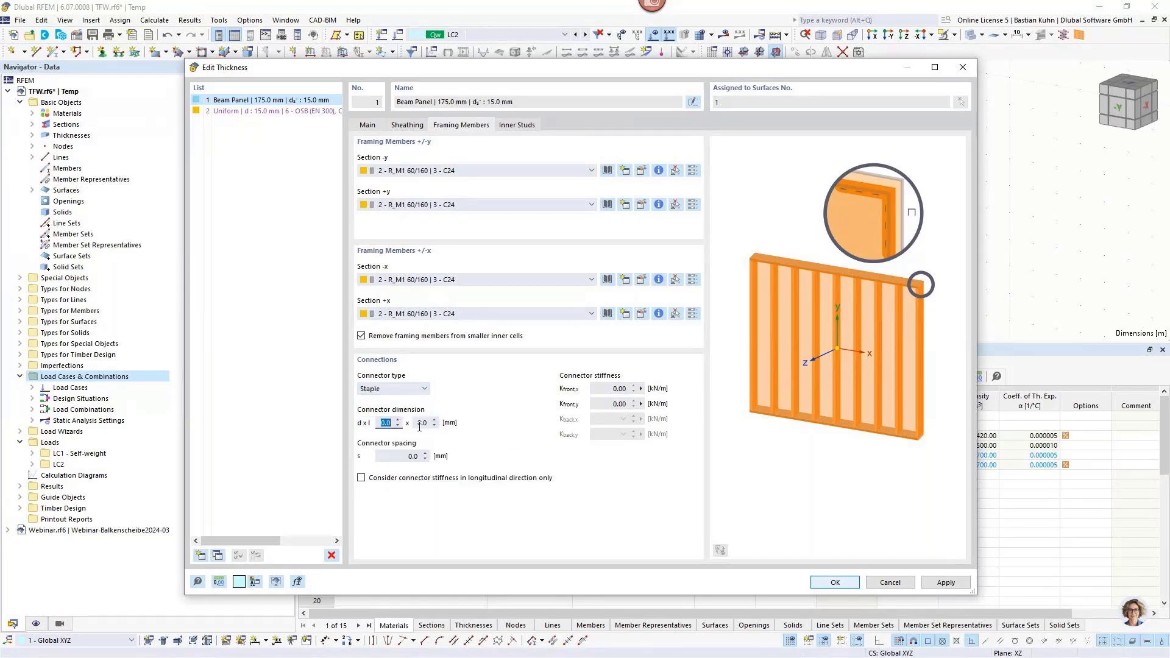
pyautogui.write('1,5')
pyautogui.click(419, 427)
pyautogui.write('50')
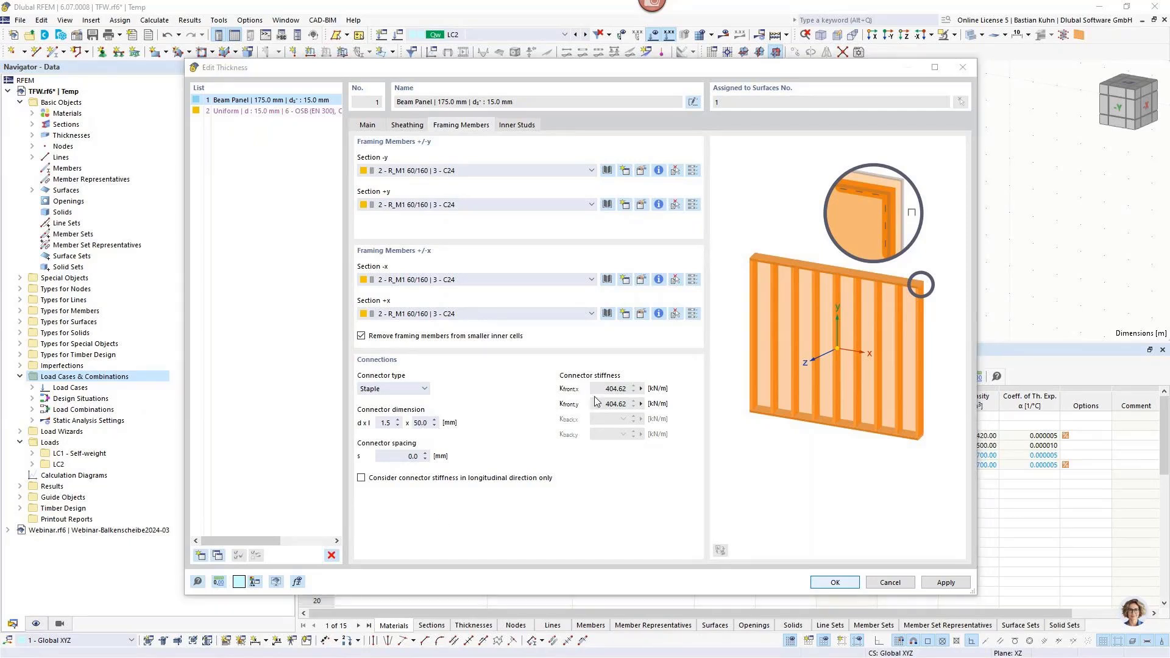
pyautogui.click(396, 456)
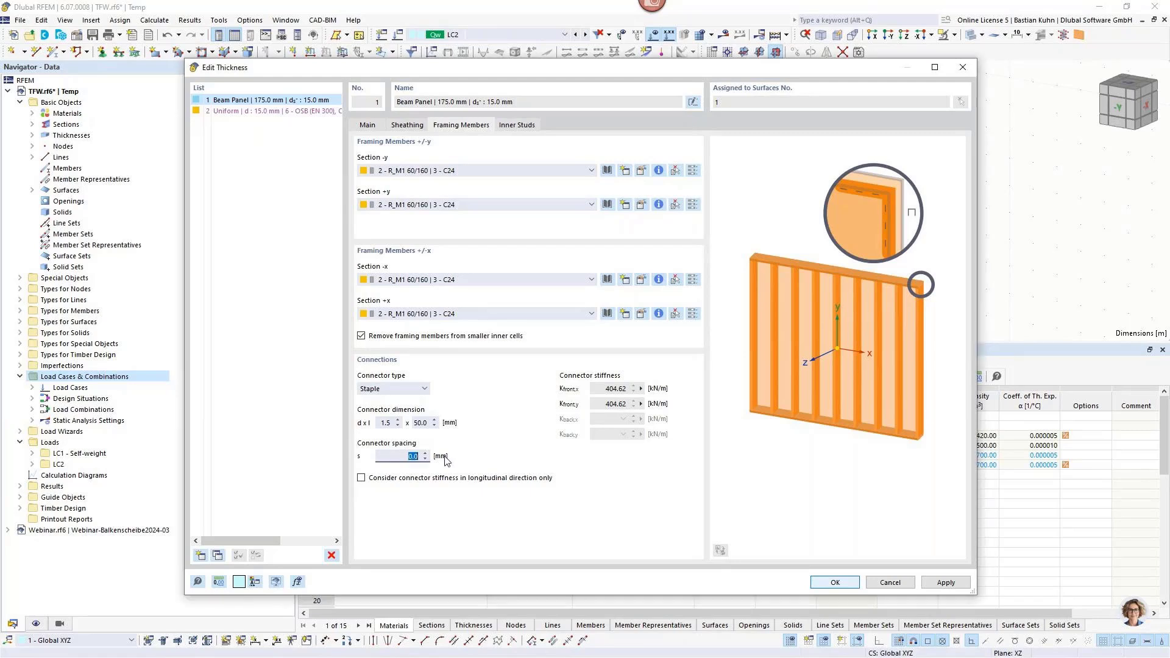
pyautogui.write('75')
# Switch to the Knowledge Base article in the browser, review the slip modulus and connector calculation, and return to RFEM.
pyautogui.hotkey('alt', 'Tab')
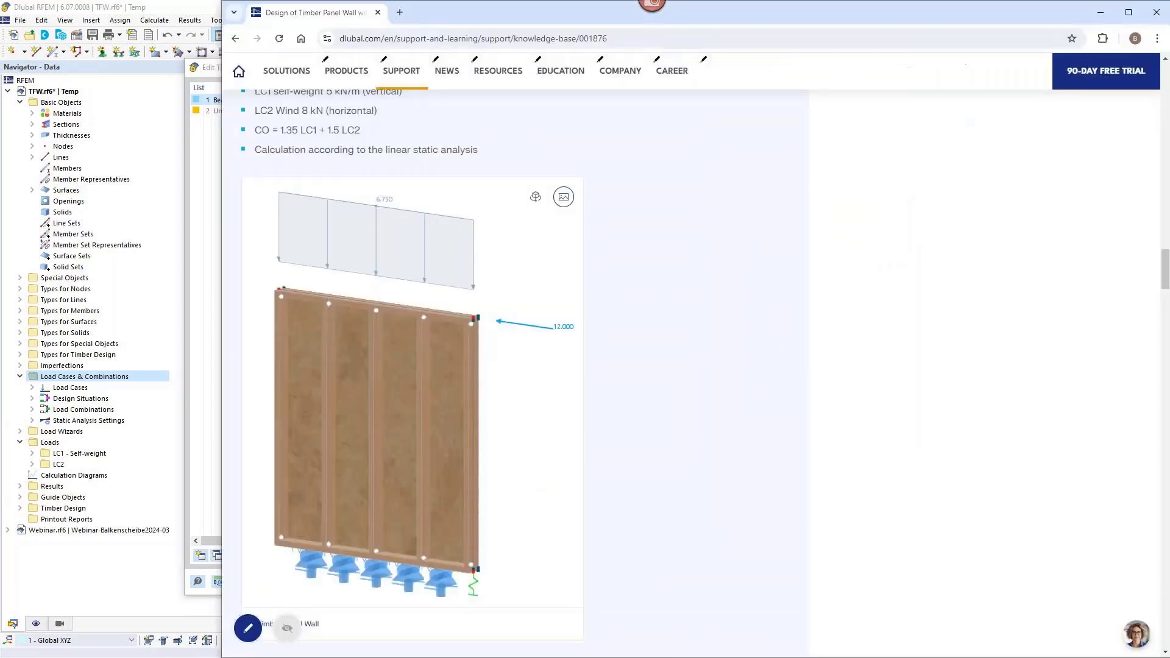
pyautogui.scroll(10, 853, 404)
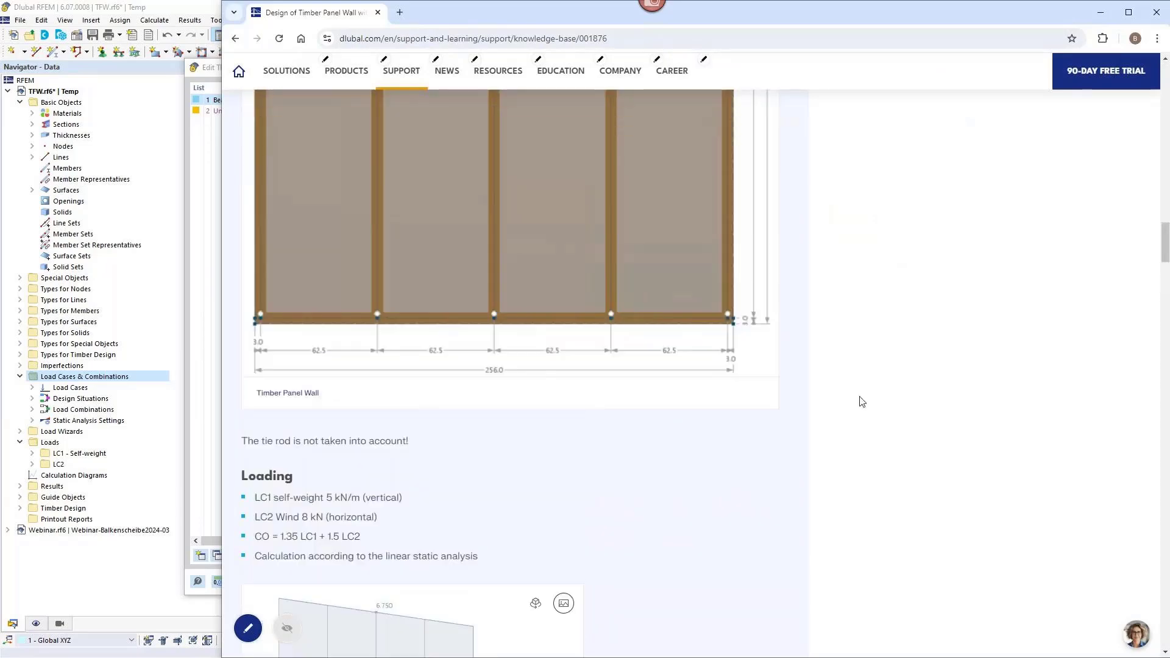
pyautogui.scroll(14, 862, 402)
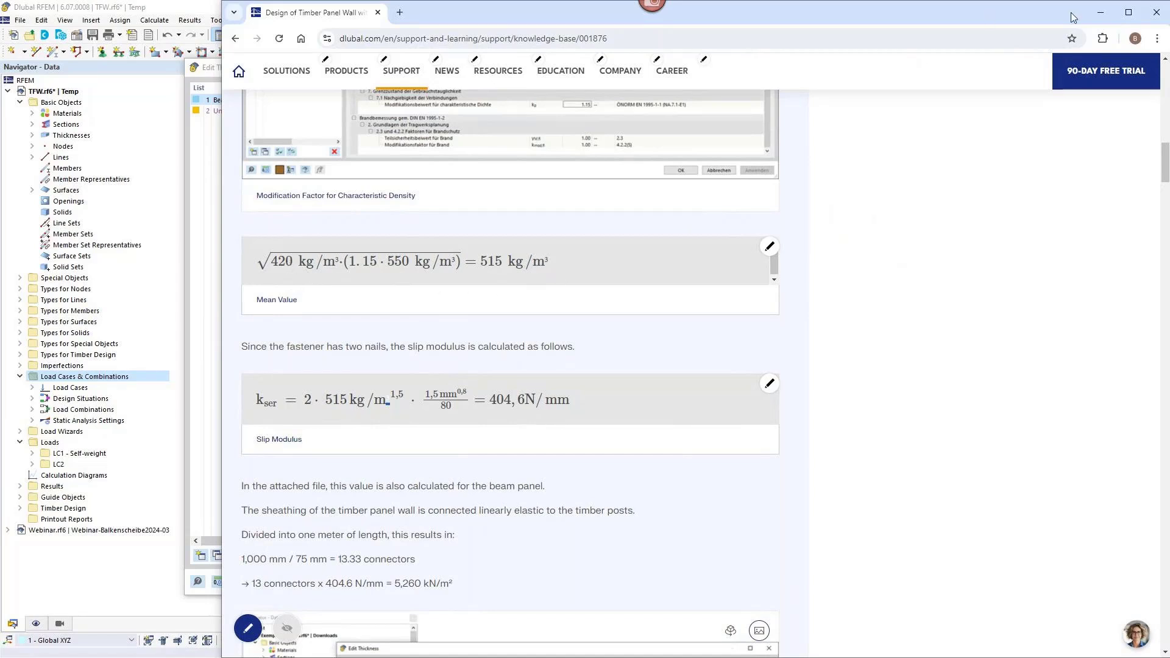
pyautogui.click(1099, 14)
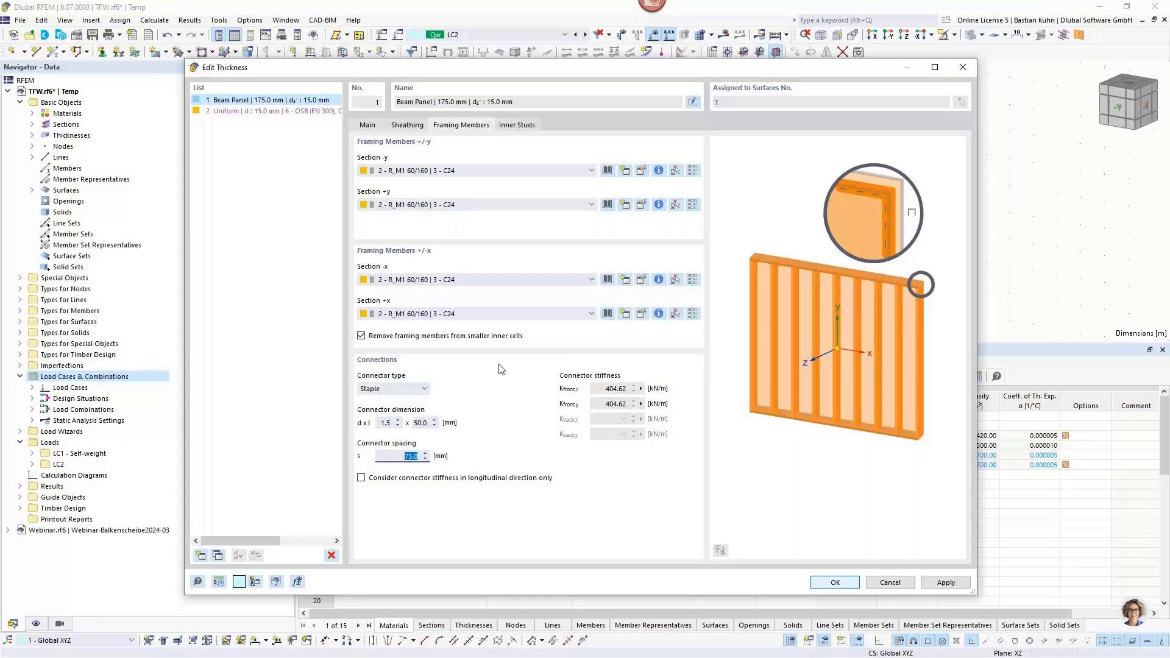
# Select section 2 - R_M1 60/160 | 3 - C24 for the beam panel's inner studs.
pyautogui.click(516, 125)
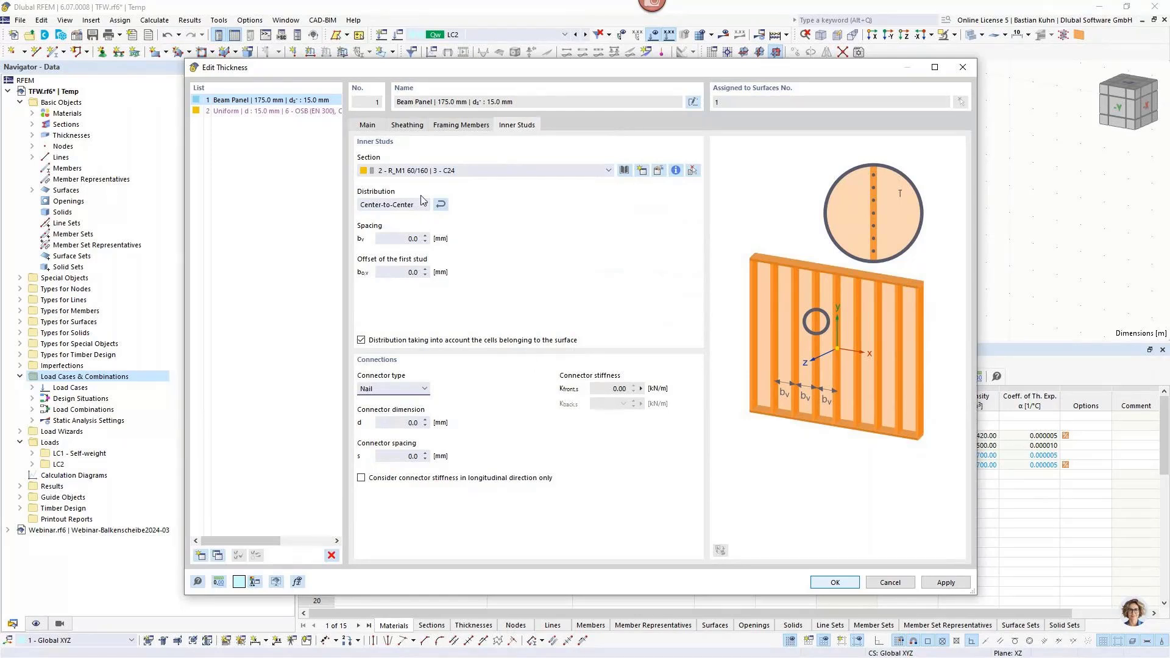
pyautogui.click(389, 172)
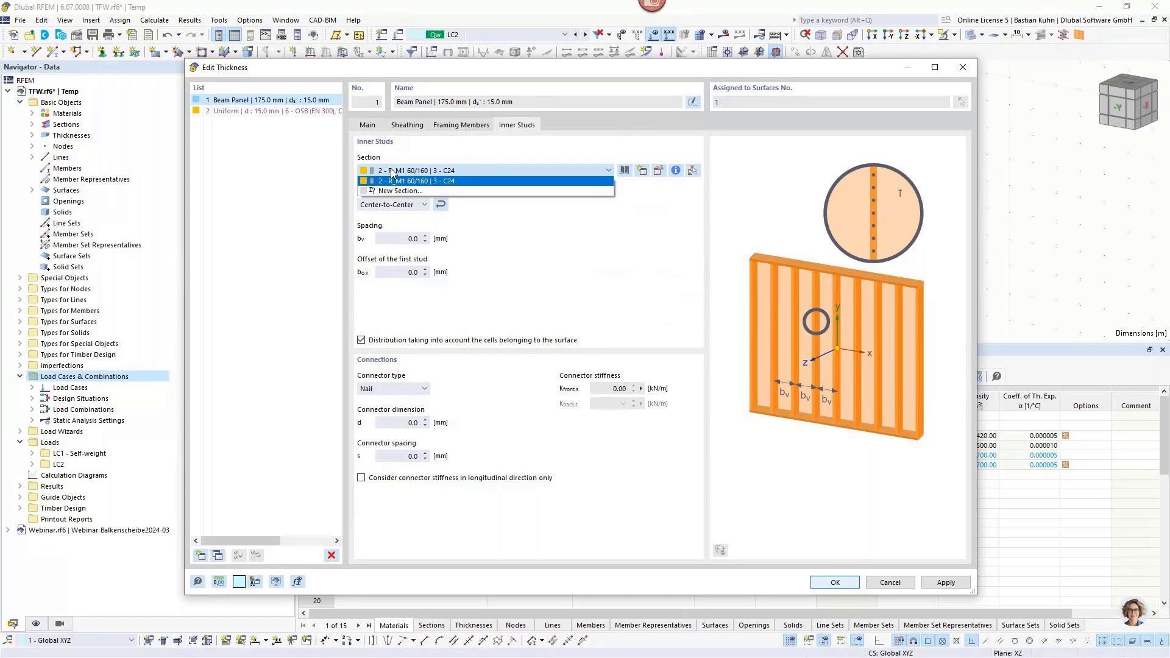
pyautogui.click(392, 179)
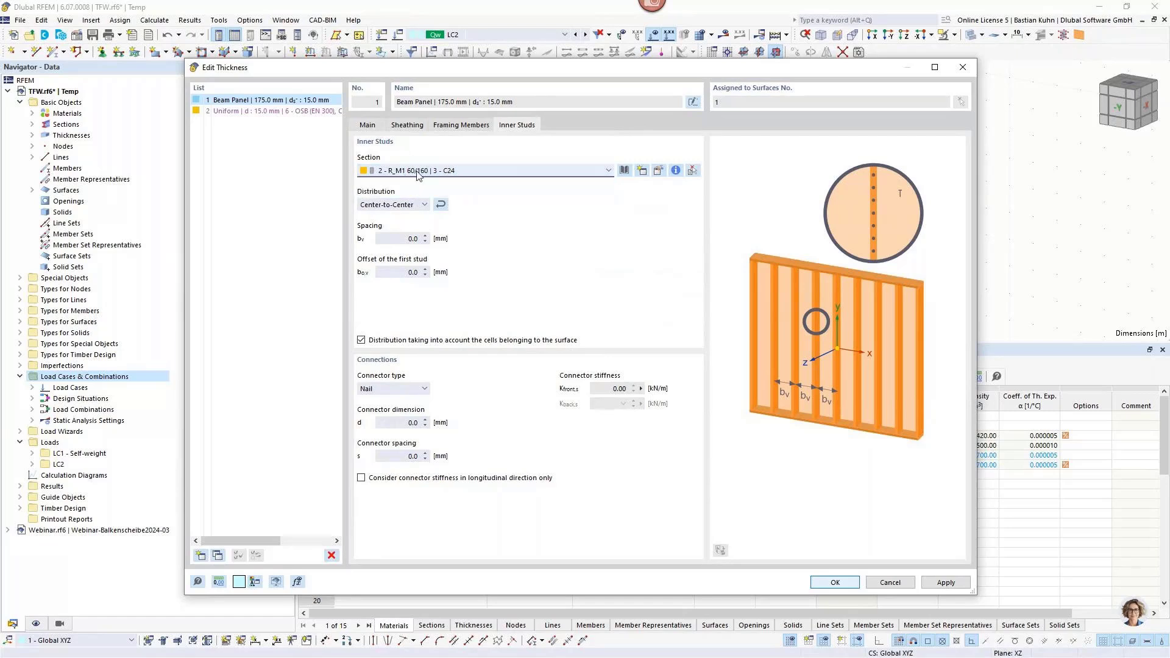
# Try a user-defined distribution for the inner studs with a first spacing entry of 10000 mm.
pyautogui.click(447, 125)
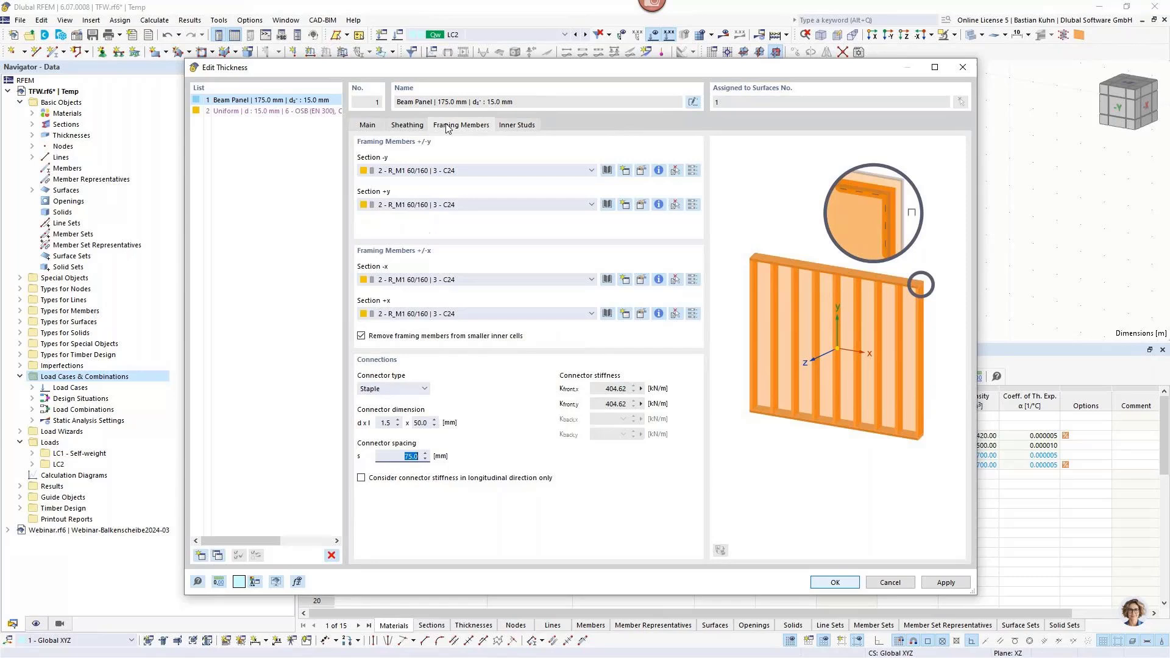
pyautogui.click(532, 128)
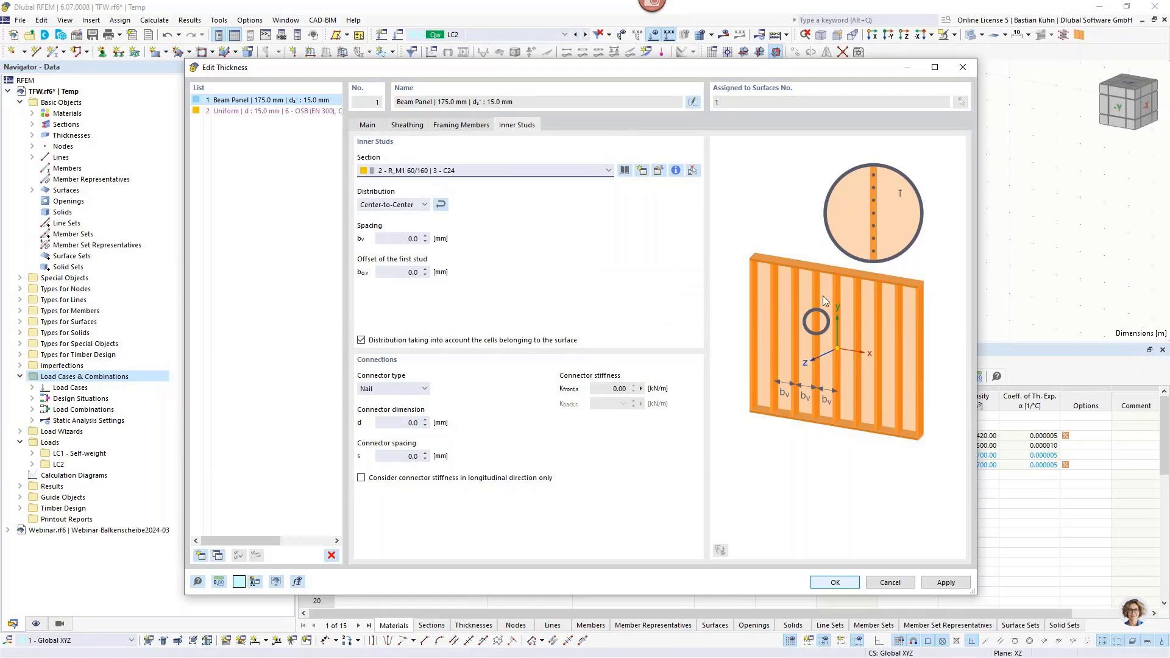
pyautogui.click(425, 206)
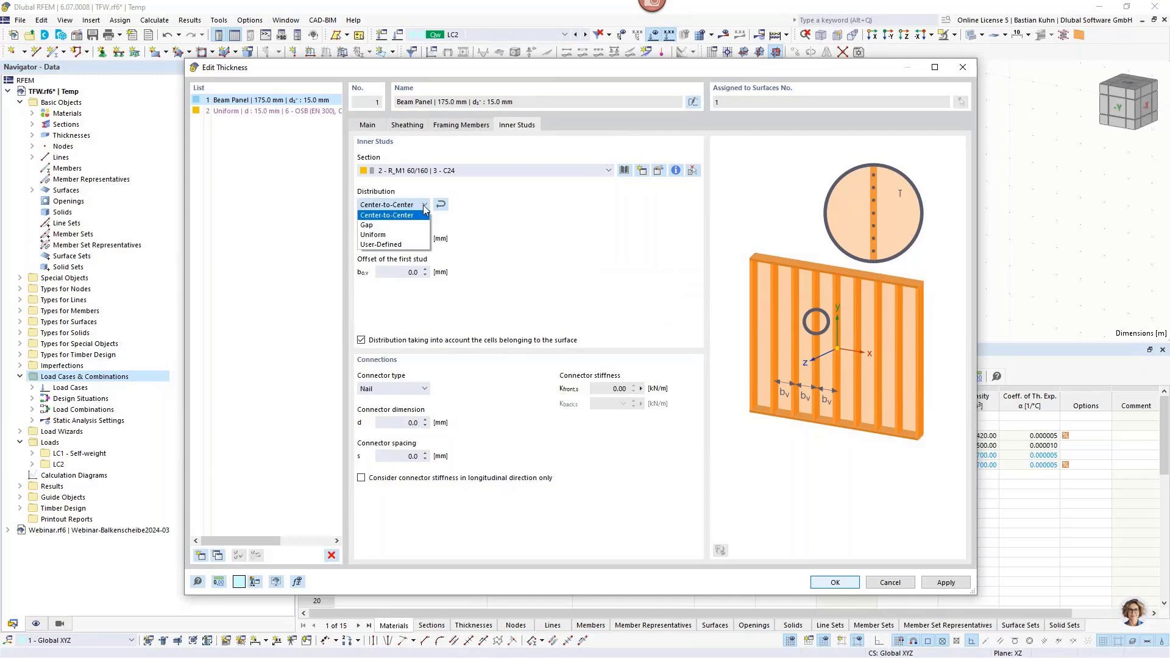
pyautogui.click(407, 245)
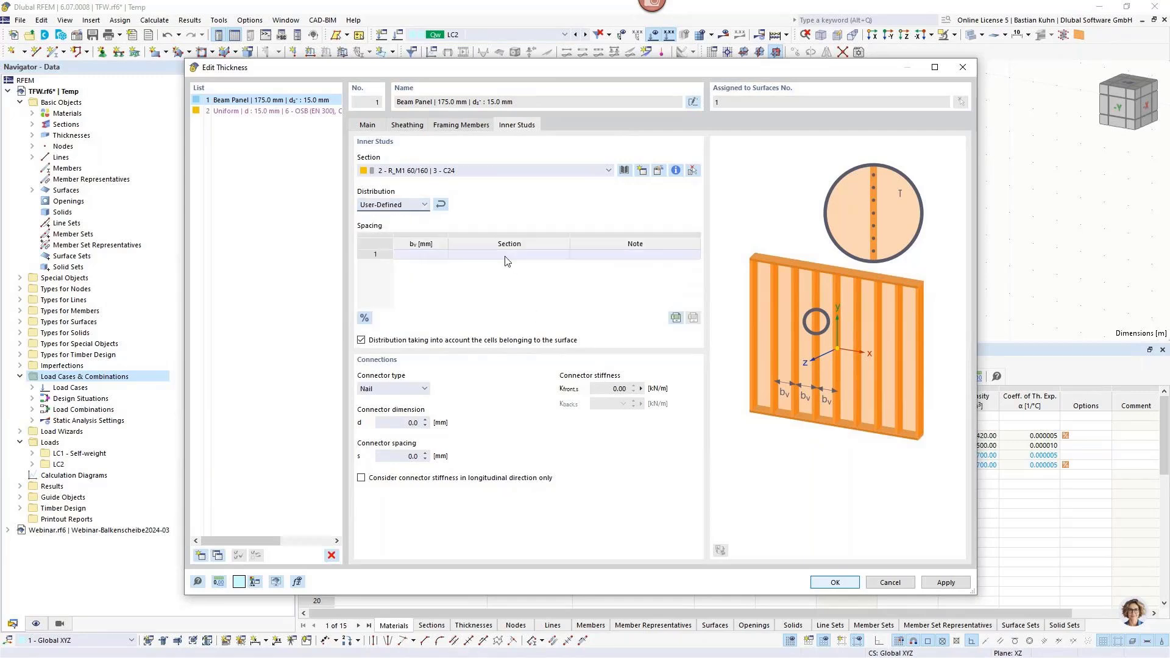
pyautogui.click(505, 255)
pyautogui.click(506, 259)
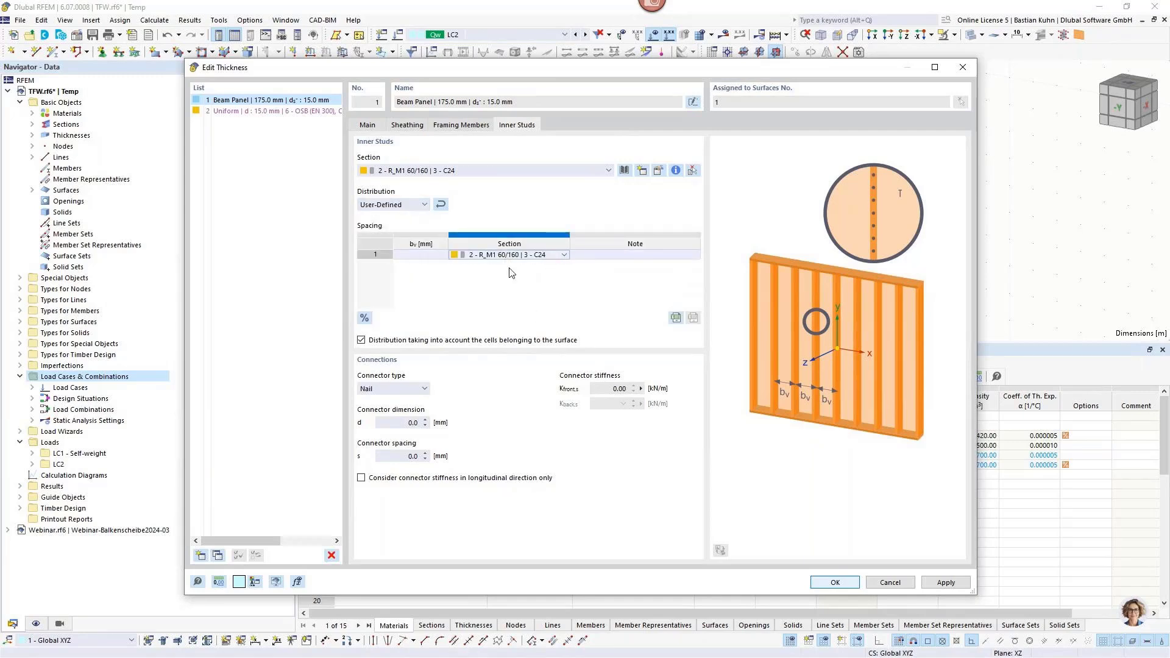
pyautogui.hotkey('shift', 'Tab')
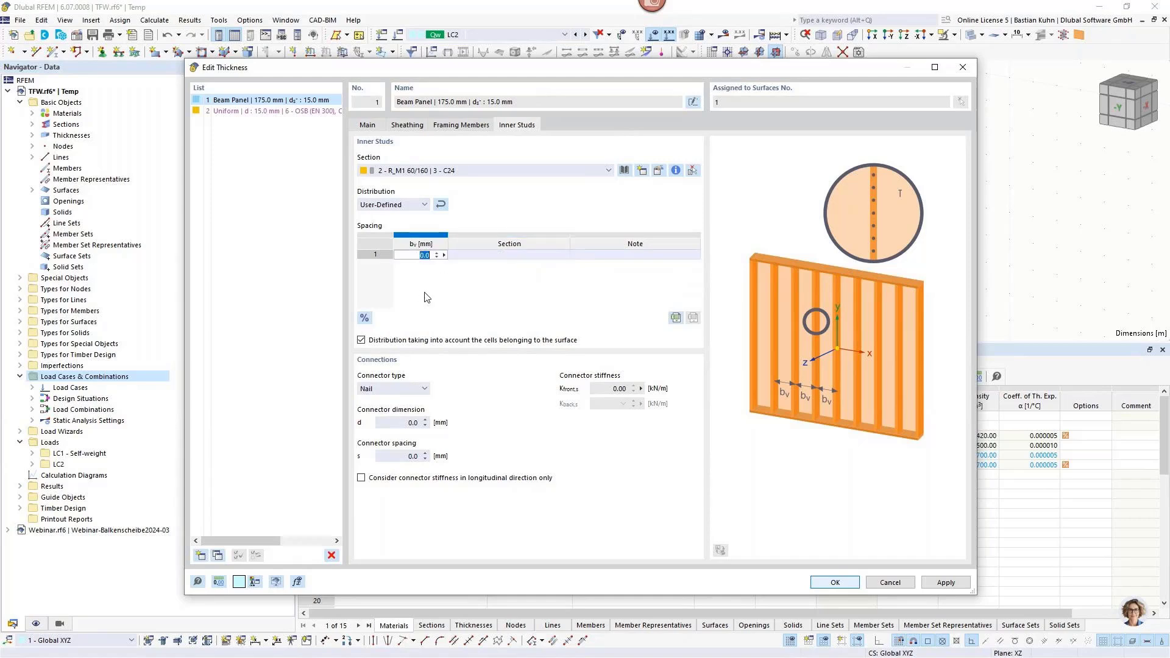
pyautogui.write('10000')
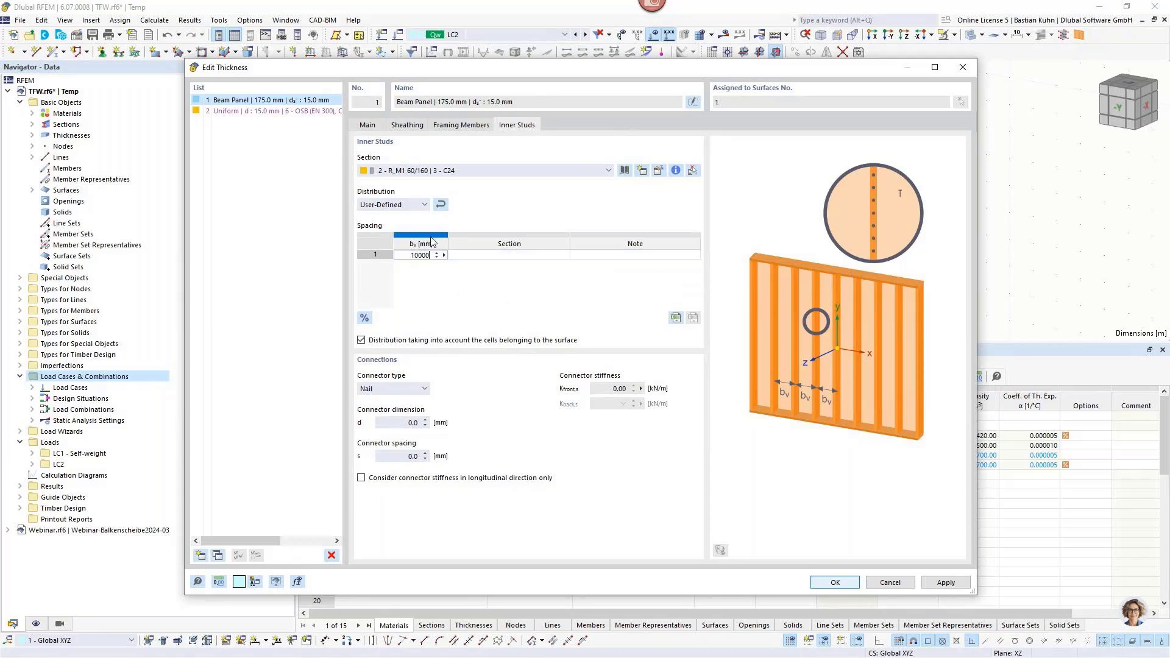
# Distribute the inner studs center-to-center with a spacing of 625 mm.
pyautogui.click(417, 205)
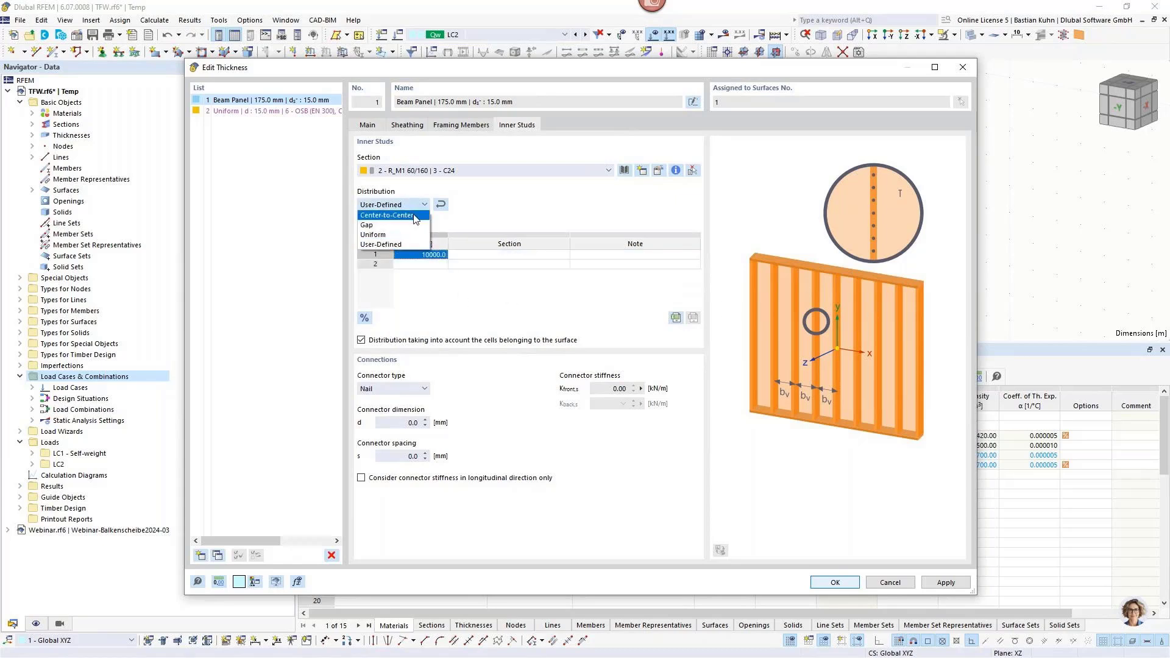
pyautogui.click(416, 217)
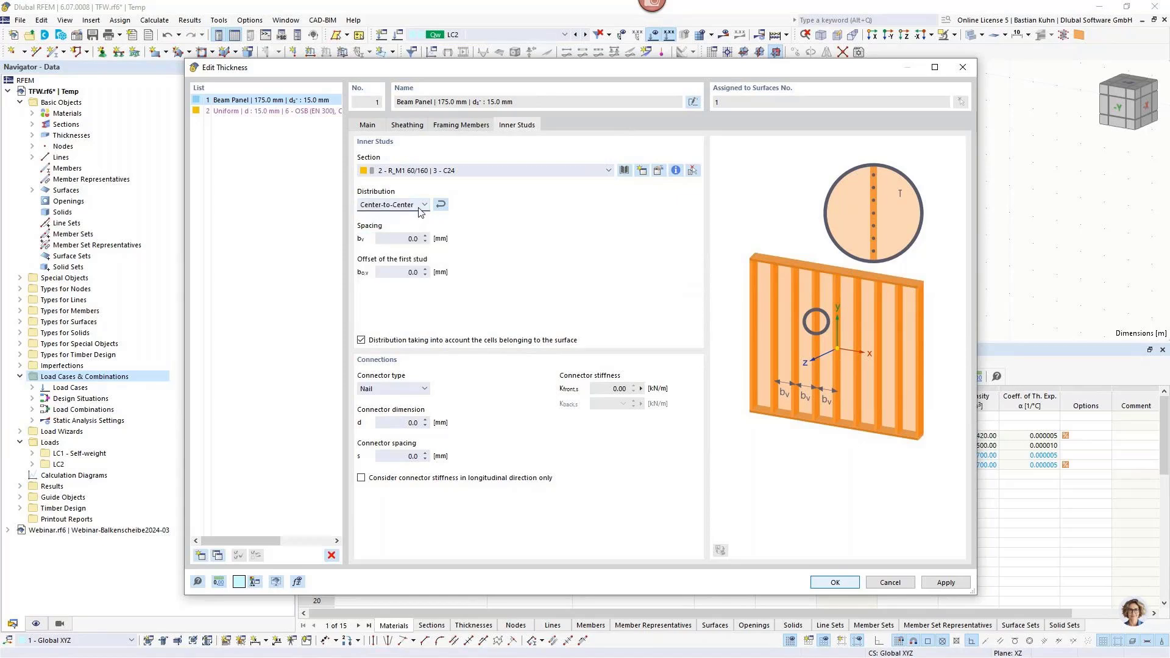
pyautogui.click(413, 238)
pyautogui.write('625')
# Define the inner studs' connectors as staples of 1.5 x 50 mm with a spacing of 75 mm, and accept the thickness and surface definitions.
pyautogui.click(420, 389)
pyautogui.click(413, 409)
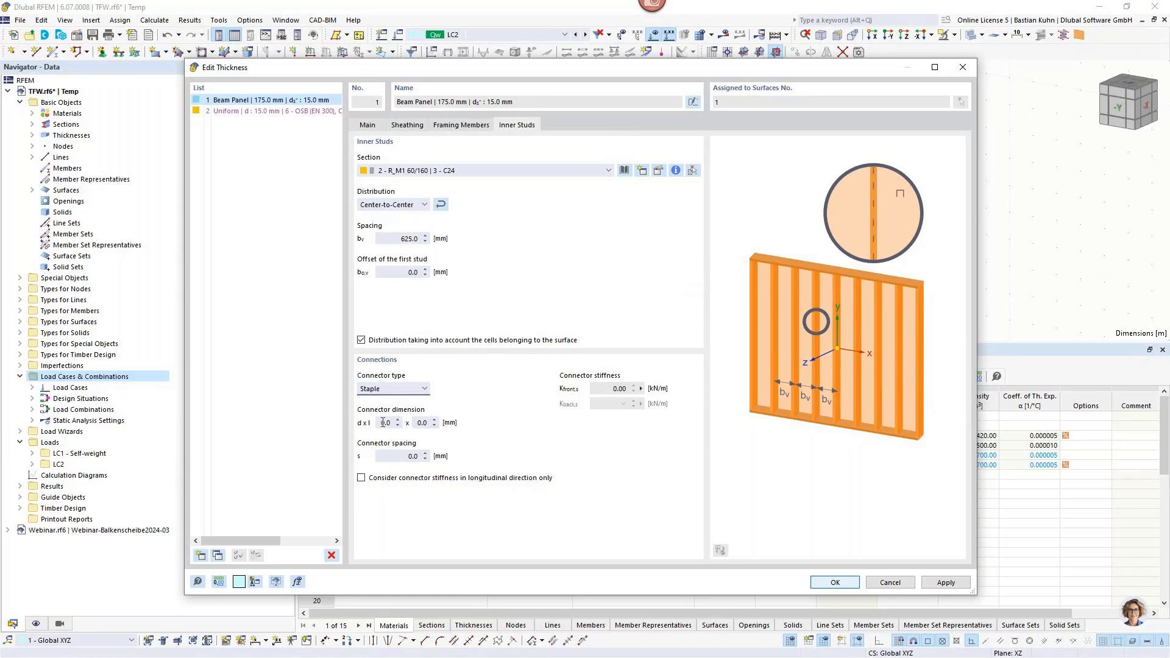
pyautogui.press('Tab')
pyautogui.write('1.5')
pyautogui.press('Tab')
pyautogui.write('50')
pyautogui.press('Tab')
pyautogui.write('75')
pyautogui.click(831, 583)
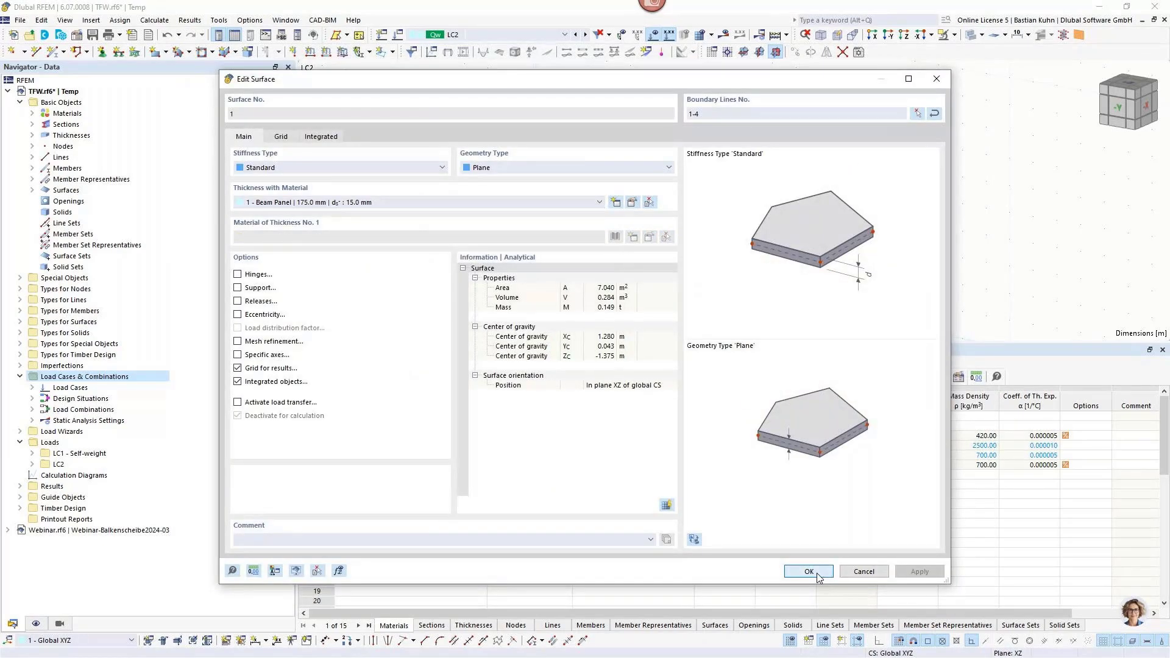
pyautogui.click(810, 571)
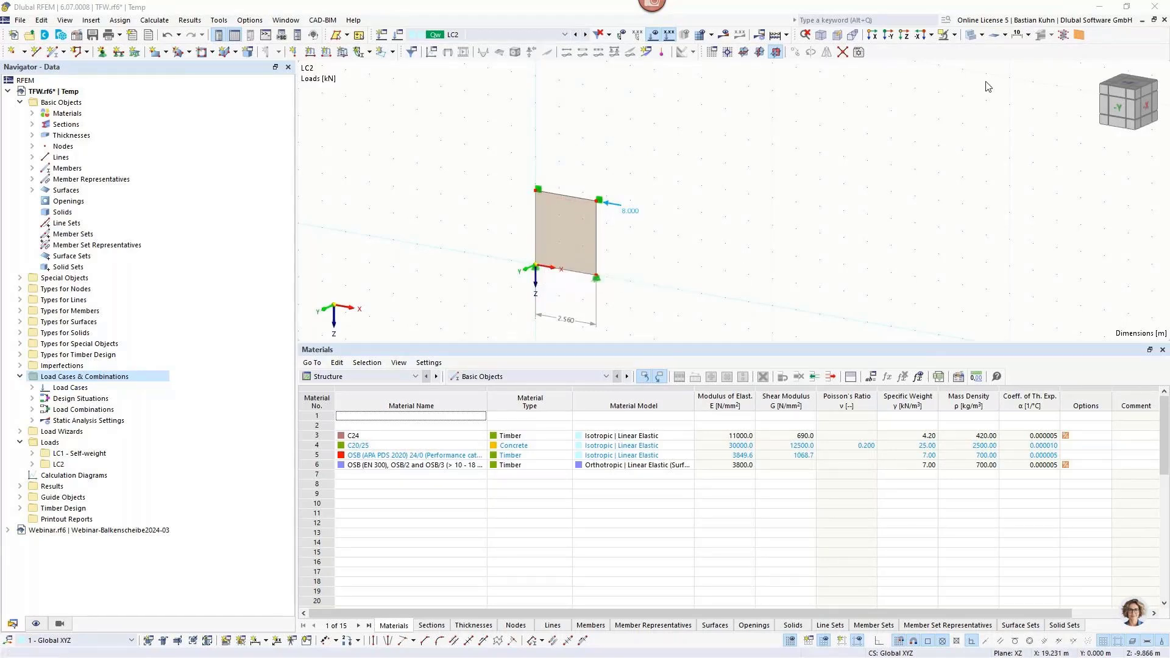
# Show the framing members, inner studs and sheathing generated from the beam panel in the model view.
pyautogui.click(1078, 36)
pyautogui.scroll(3, 551, 239)
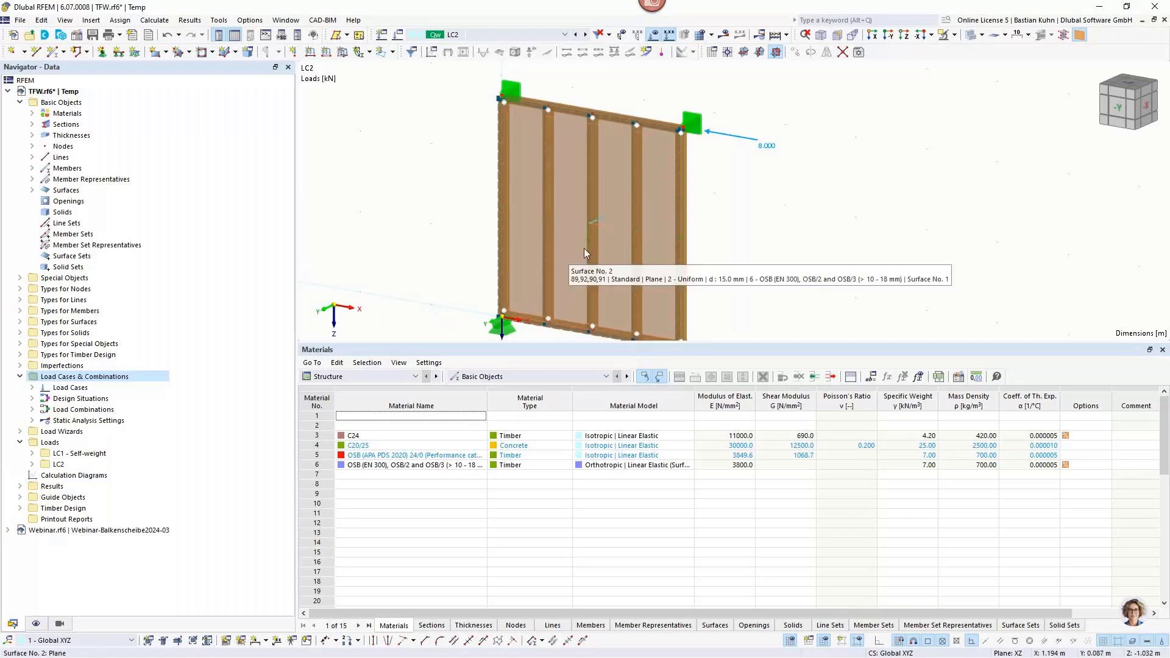
pyautogui.scroll(-3, 594, 244)
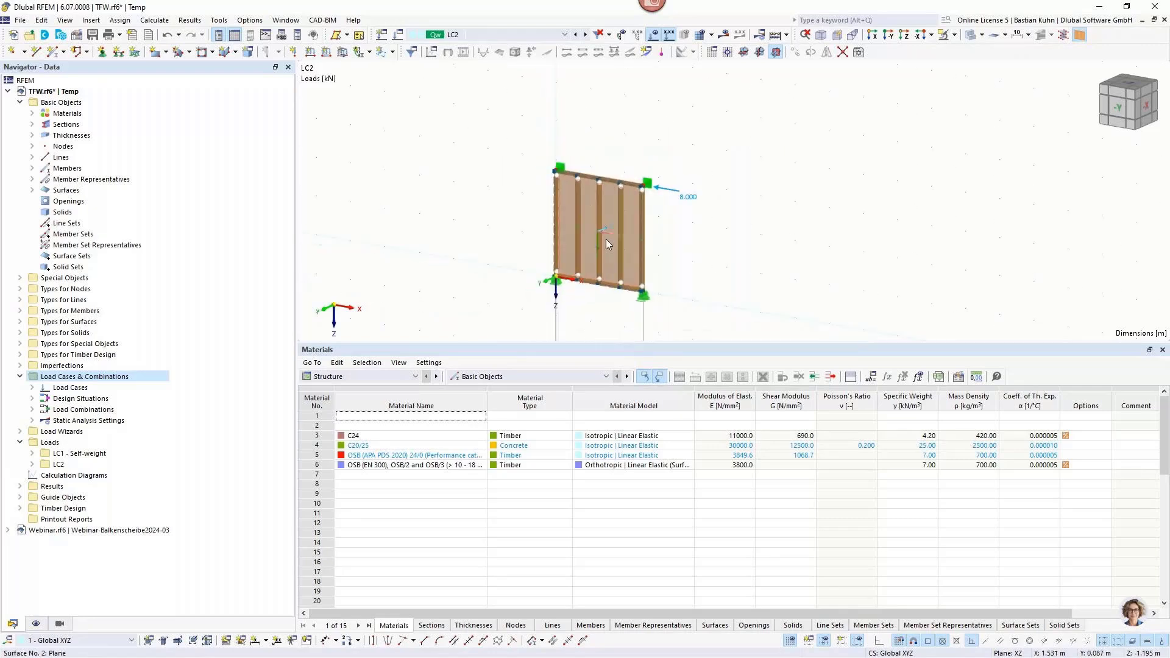
pyautogui.scroll(1, 603, 286)
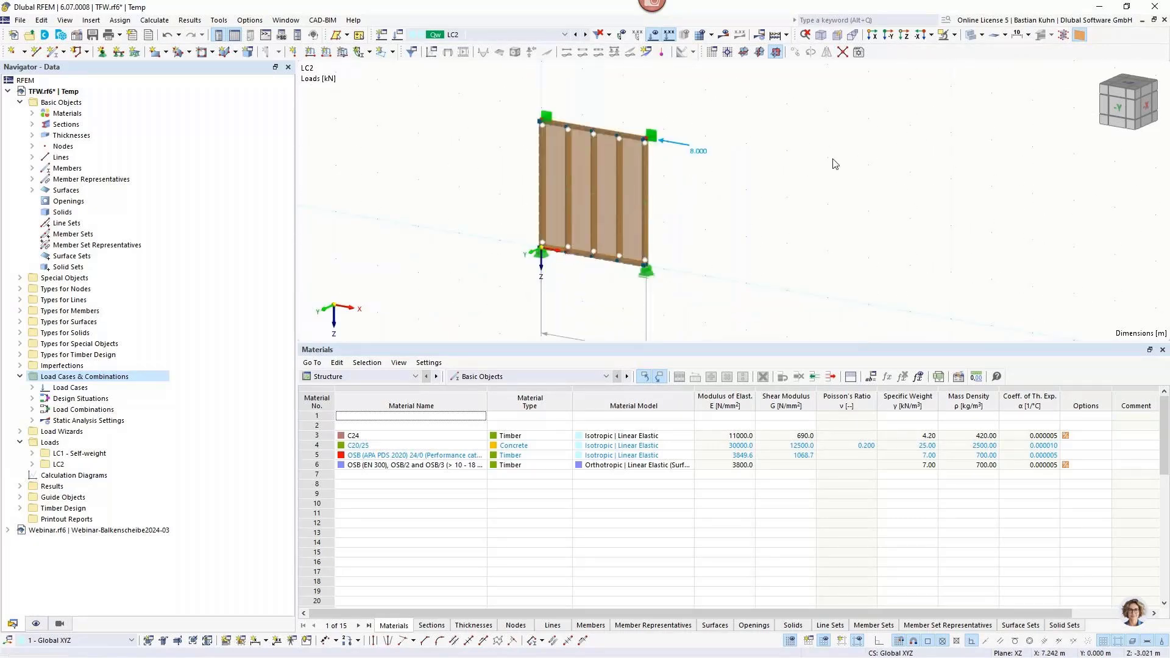
pyautogui.scroll(-3, 451, 403)
# Enable photorealistic colors for the rendered objects in the display settings.
pyautogui.click(36, 623)
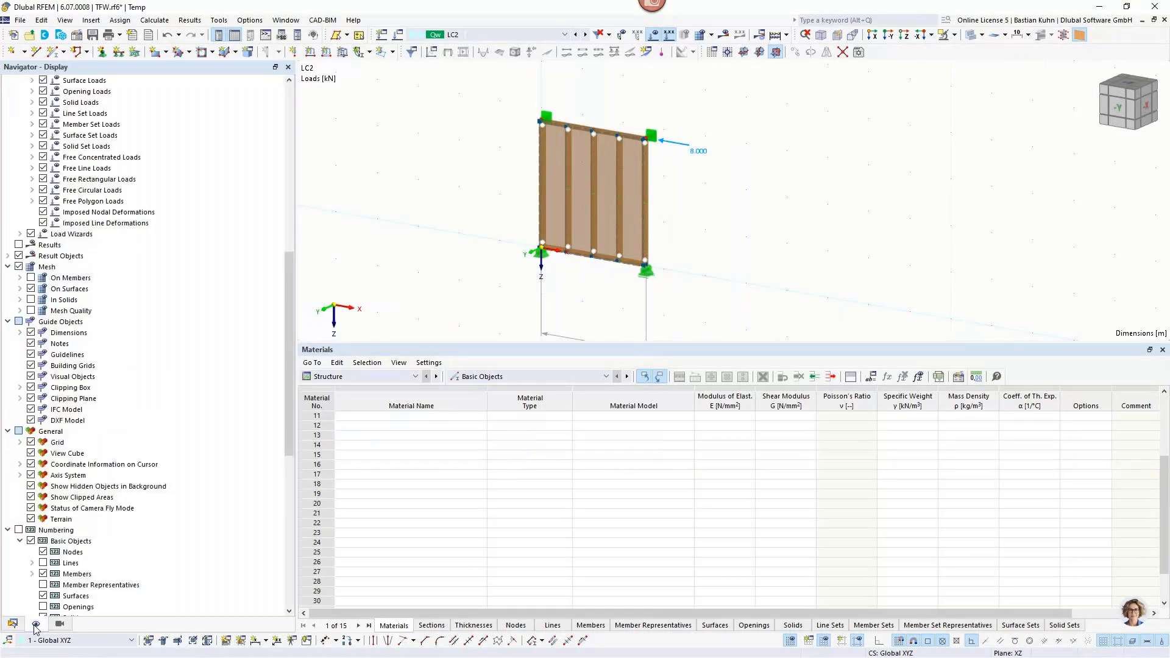
pyautogui.scroll(-12, 116, 374)
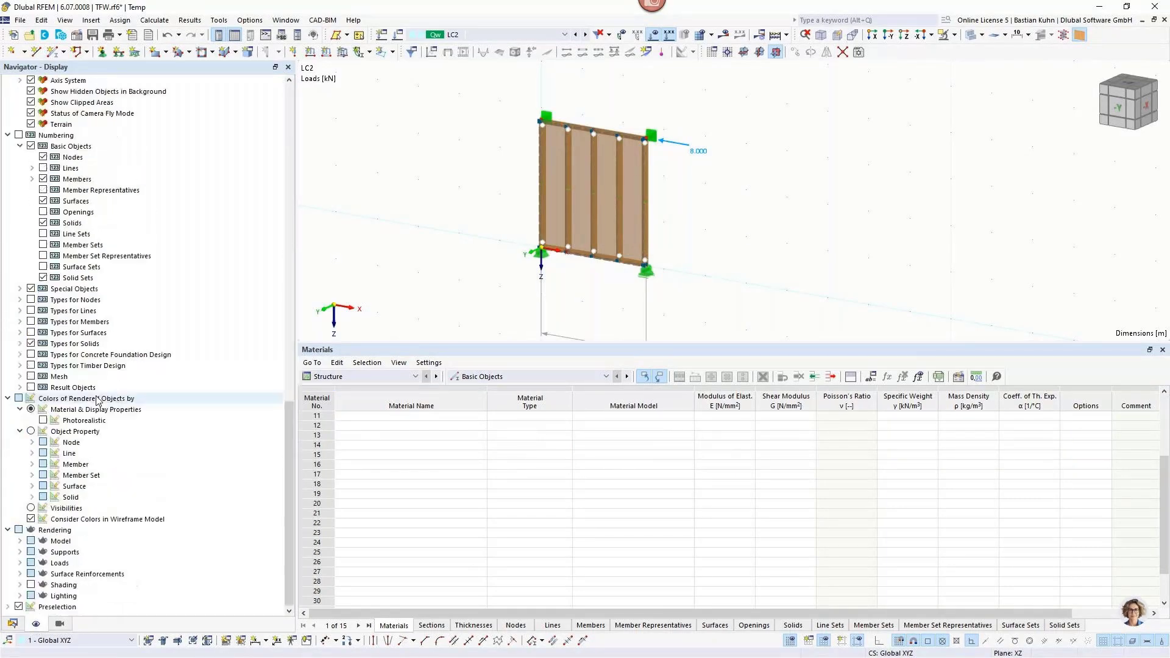
pyautogui.click(43, 421)
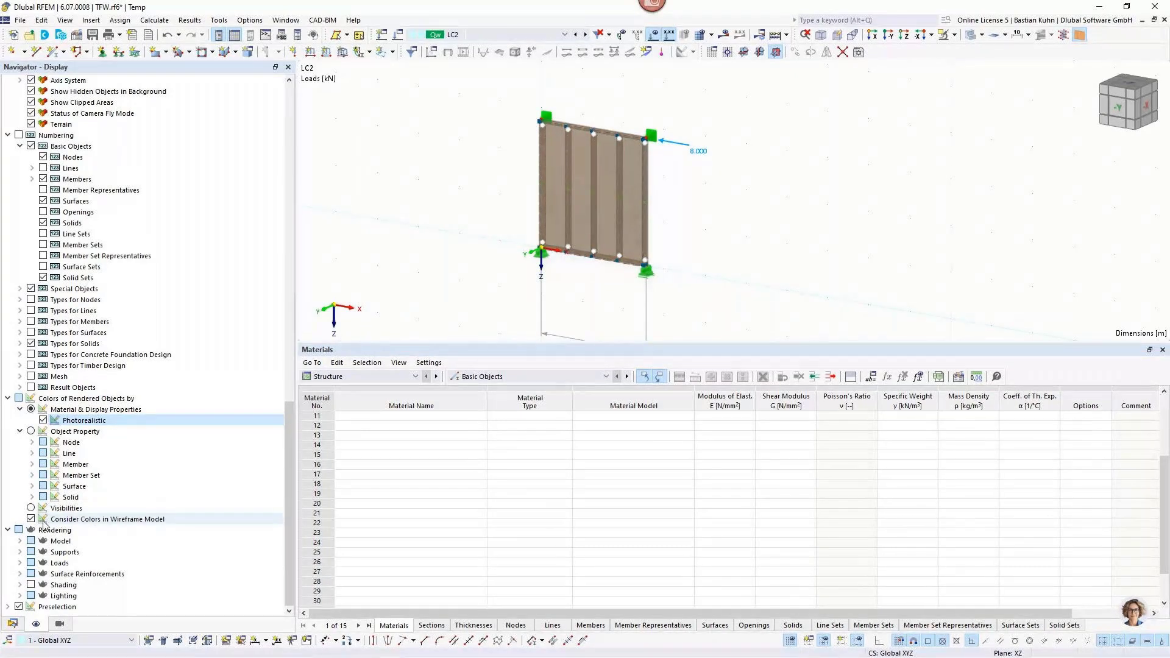
# Set the solid model rendering to Sections with Edges for members and Filled incl. Thickness for surfaces.
pyautogui.click(20, 542)
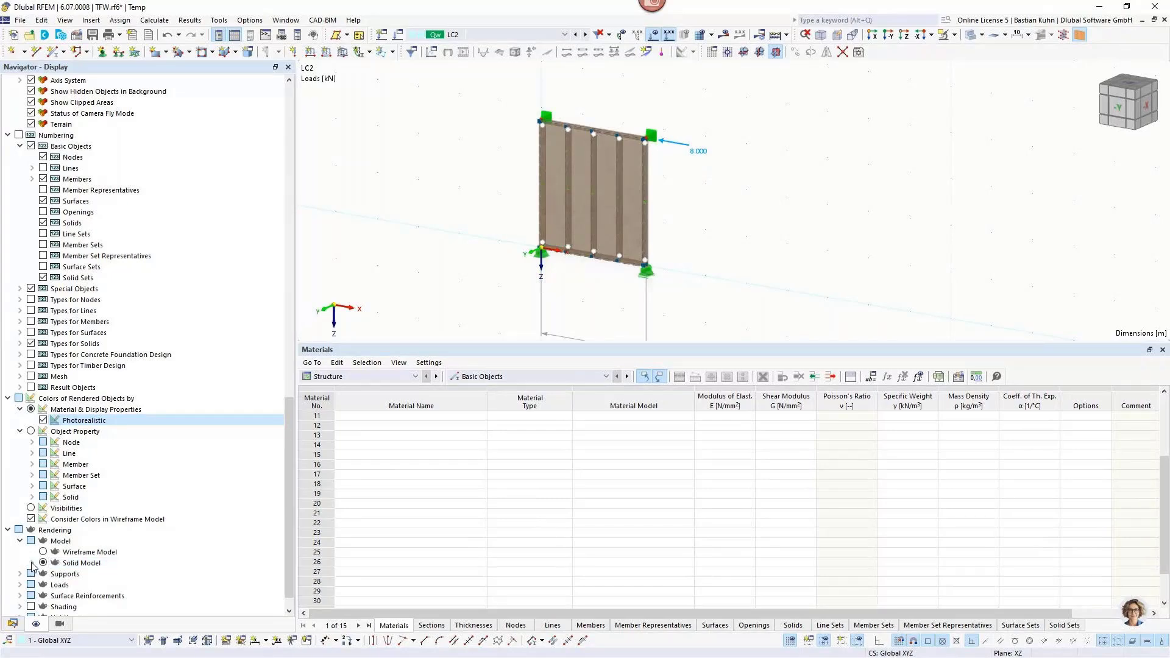
pyautogui.click(32, 563)
pyautogui.click(67, 562)
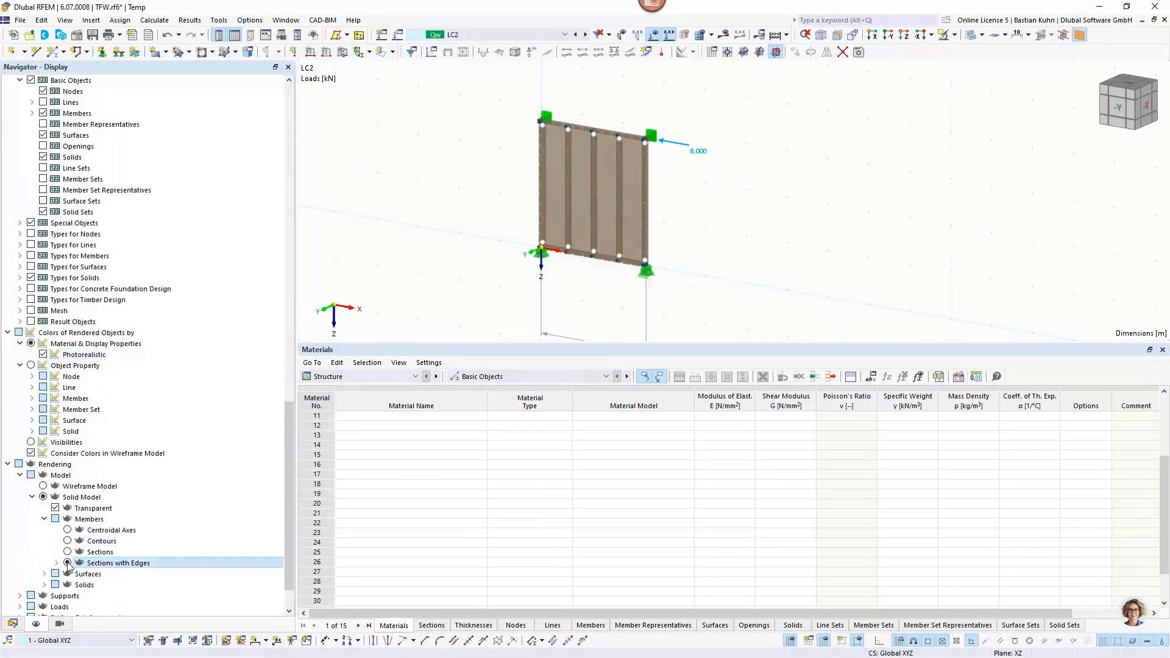
pyautogui.click(44, 573)
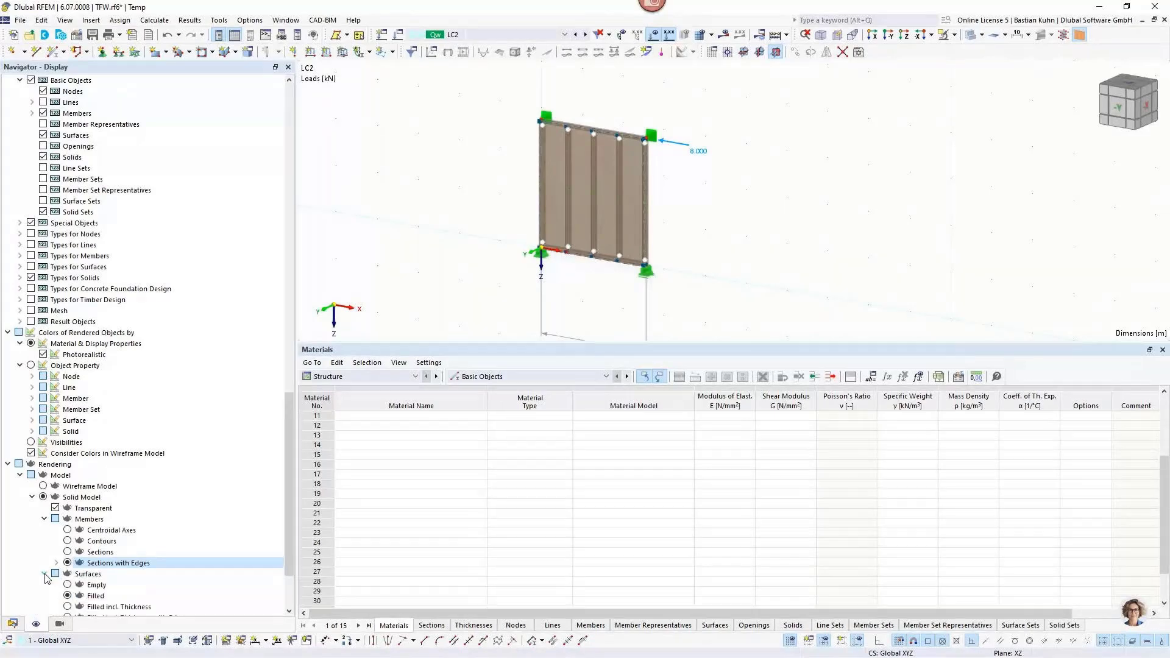
pyautogui.click(67, 519)
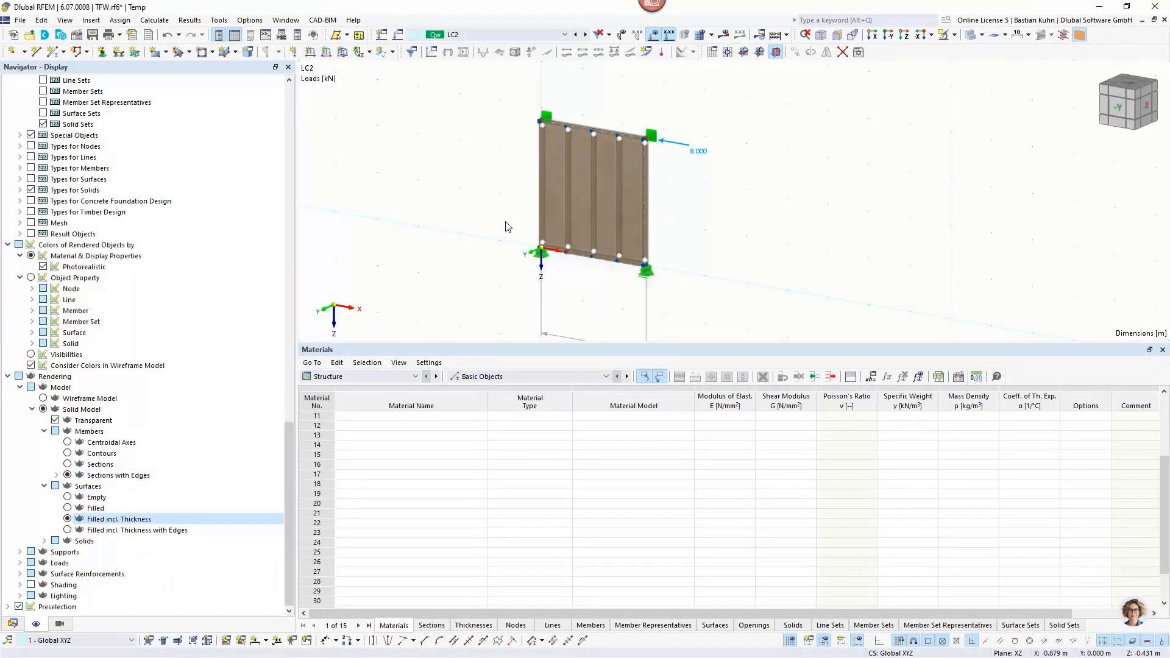
# View the wall obliquely near its loaded upper corner and switch the rendering to the wireframe model.
pyautogui.keyDown('ctrl'); pyautogui.moveTo(509, 227); pyautogui.dragTo(449, 225, button='middle'); pyautogui.keyUp('ctrl')
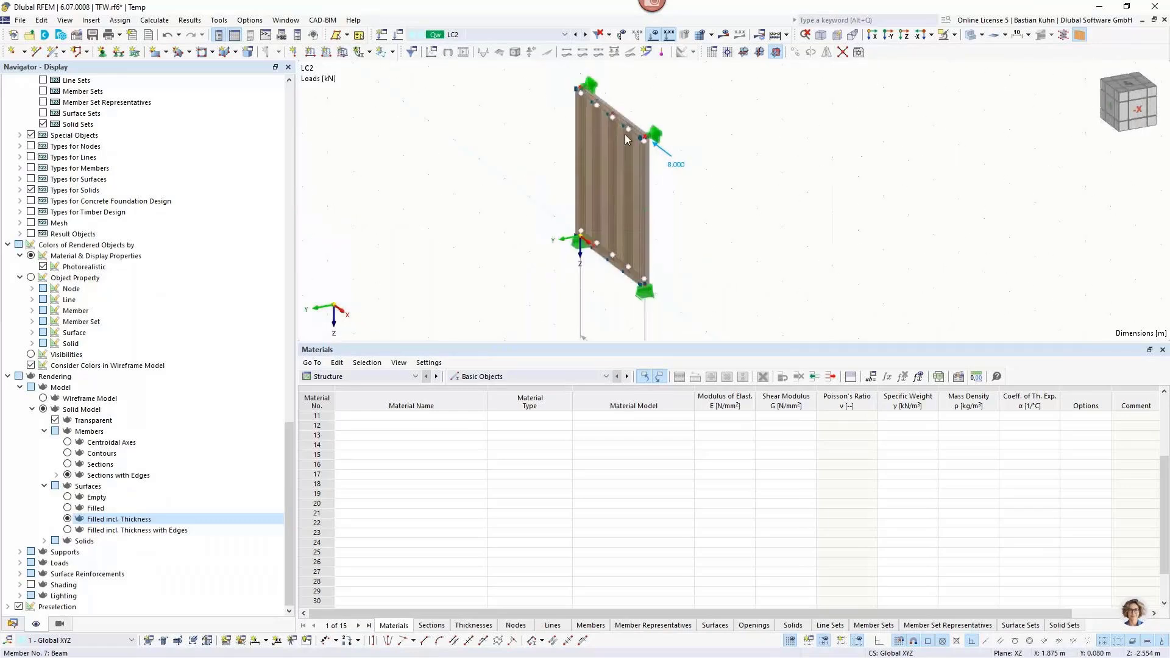
pyautogui.scroll(5, 612, 144)
pyautogui.scroll(4, 624, 152)
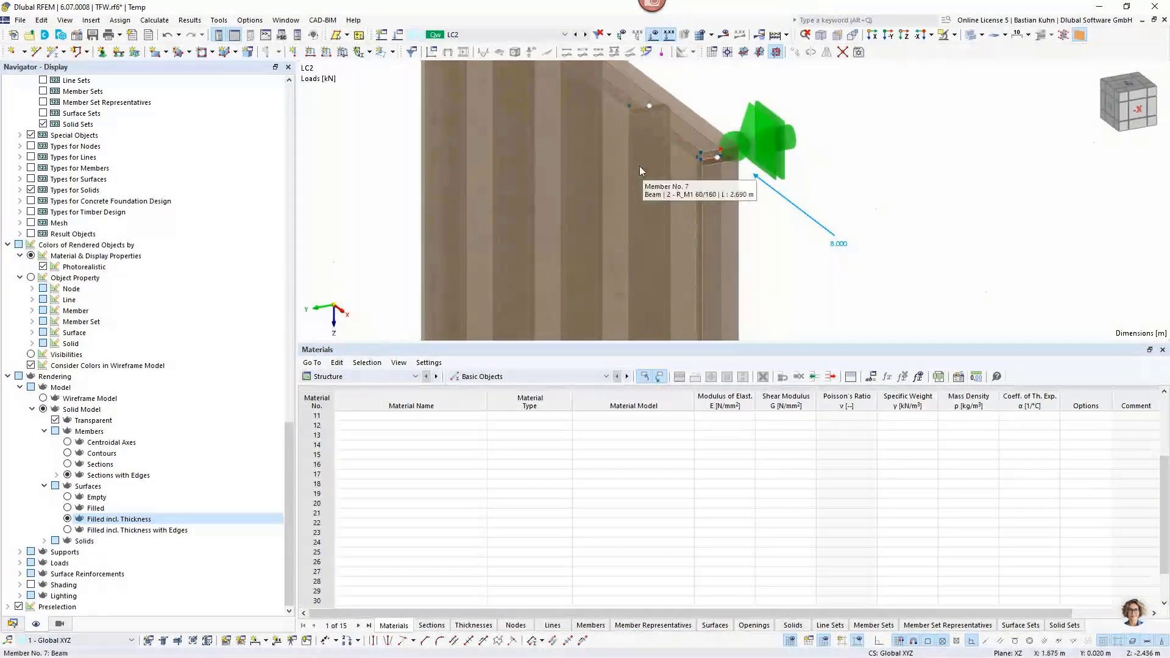
pyautogui.click(970, 36)
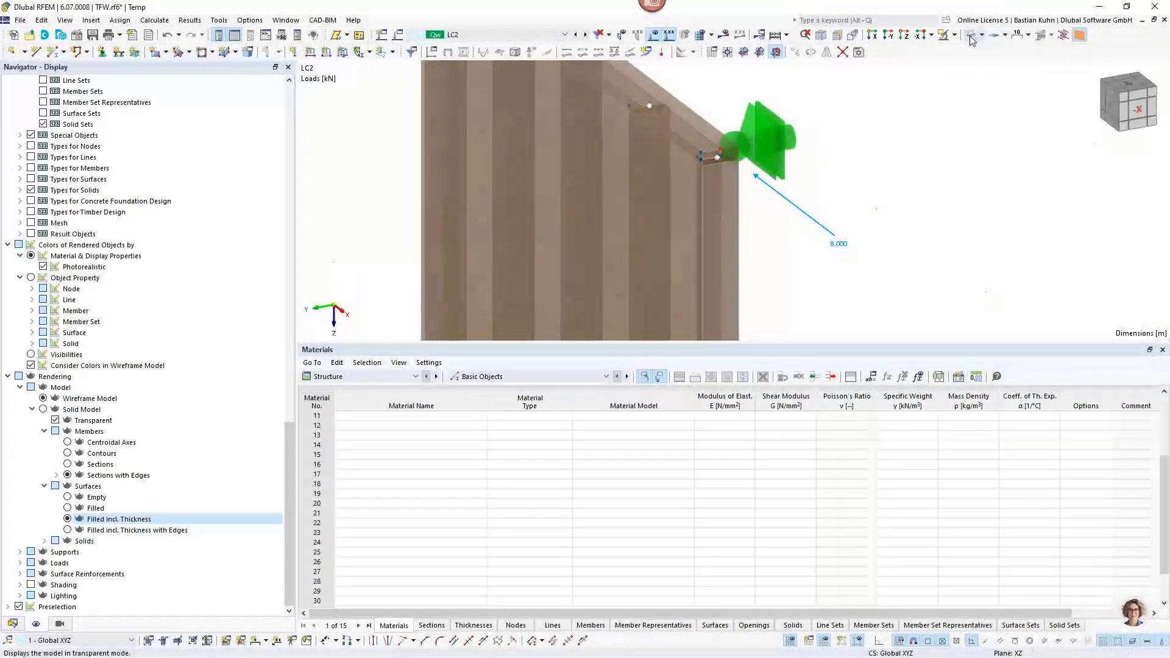
# Open the rigid link along an inner stud and view the spring constants of its line hinge.
pyautogui.scroll(4, 638, 156)
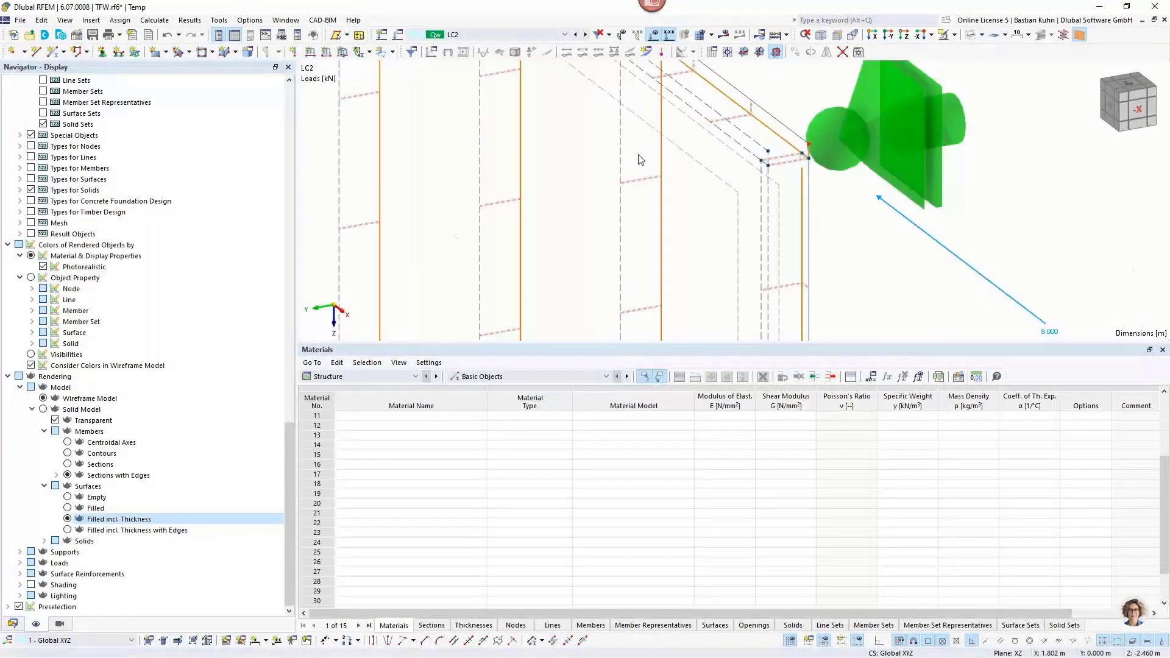
pyautogui.scroll(-4, 646, 180)
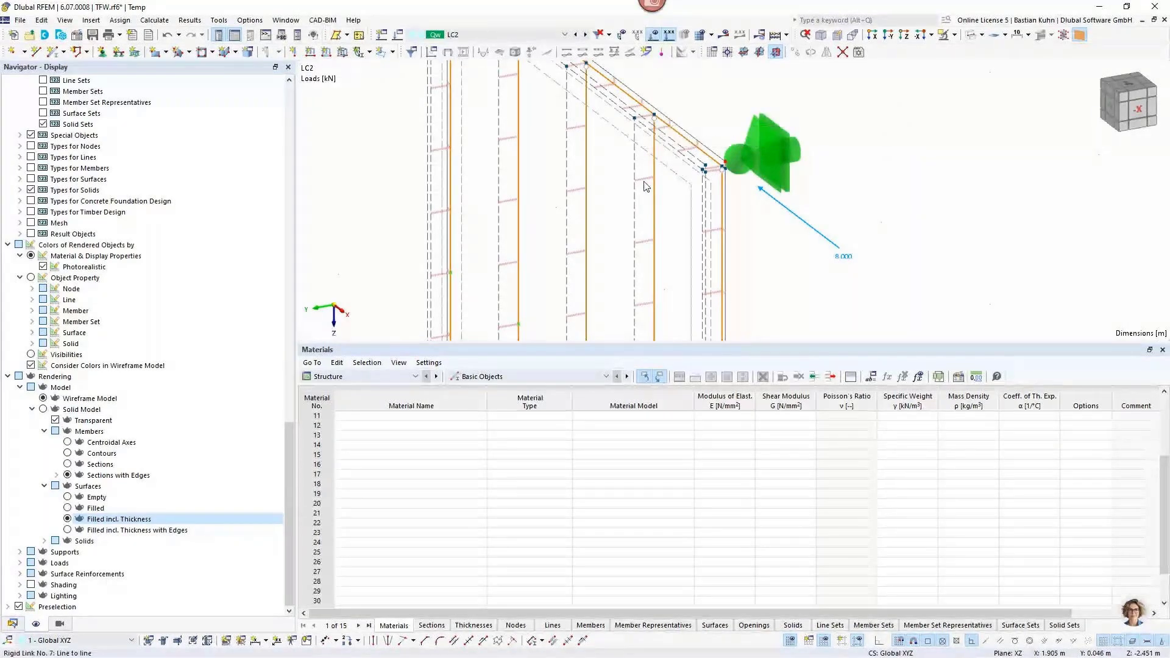
pyautogui.scroll(1, 645, 182)
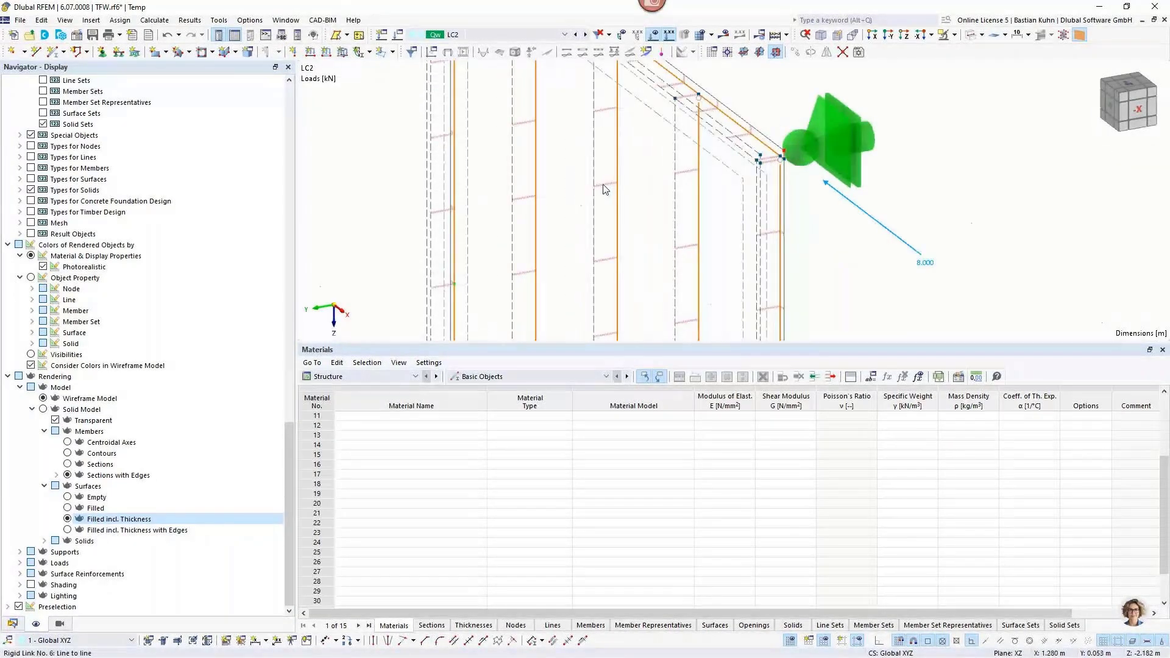
pyautogui.doubleClick(605, 188)
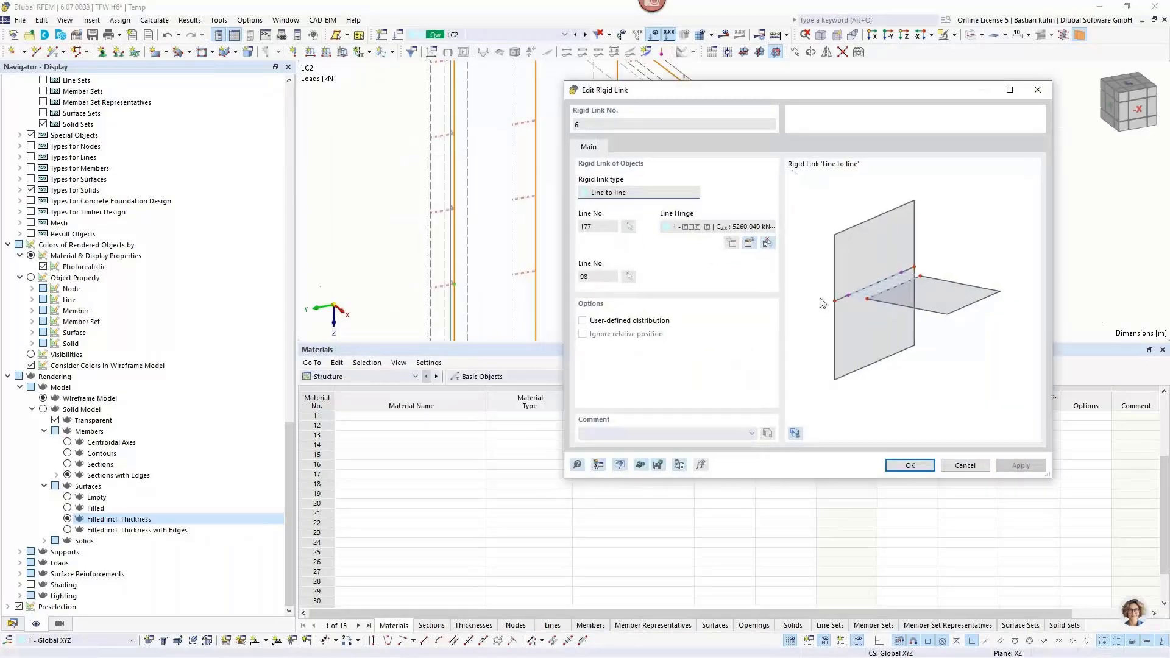
pyautogui.click(749, 243)
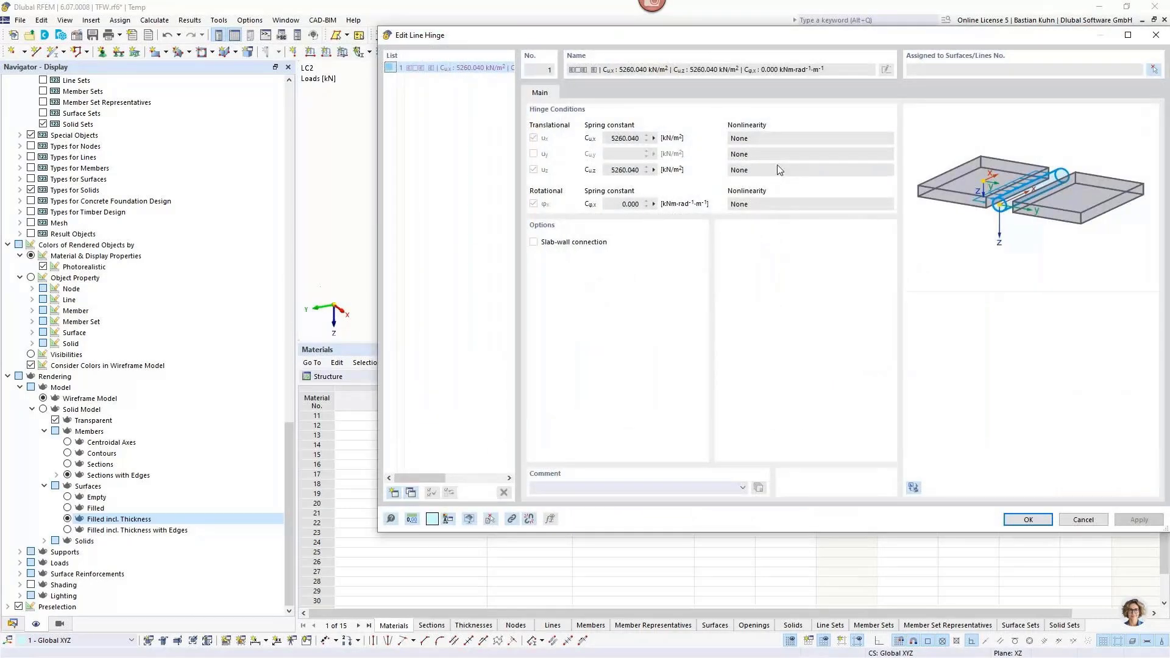
pyautogui.moveTo(770, 35); pyautogui.dragTo(410, 30)
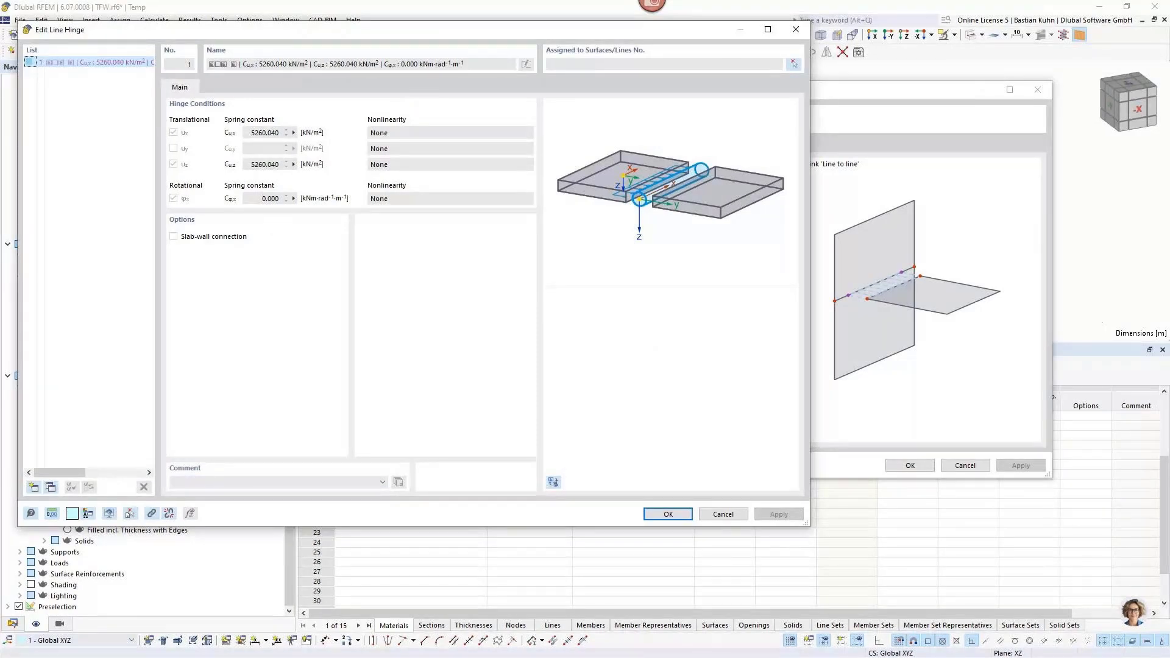
# Switch to the Knowledge Base article in the browser and review how the slip modulus and connector spacing give the stiffness per metre.
pyautogui.hotkey('alt', 'Tab')
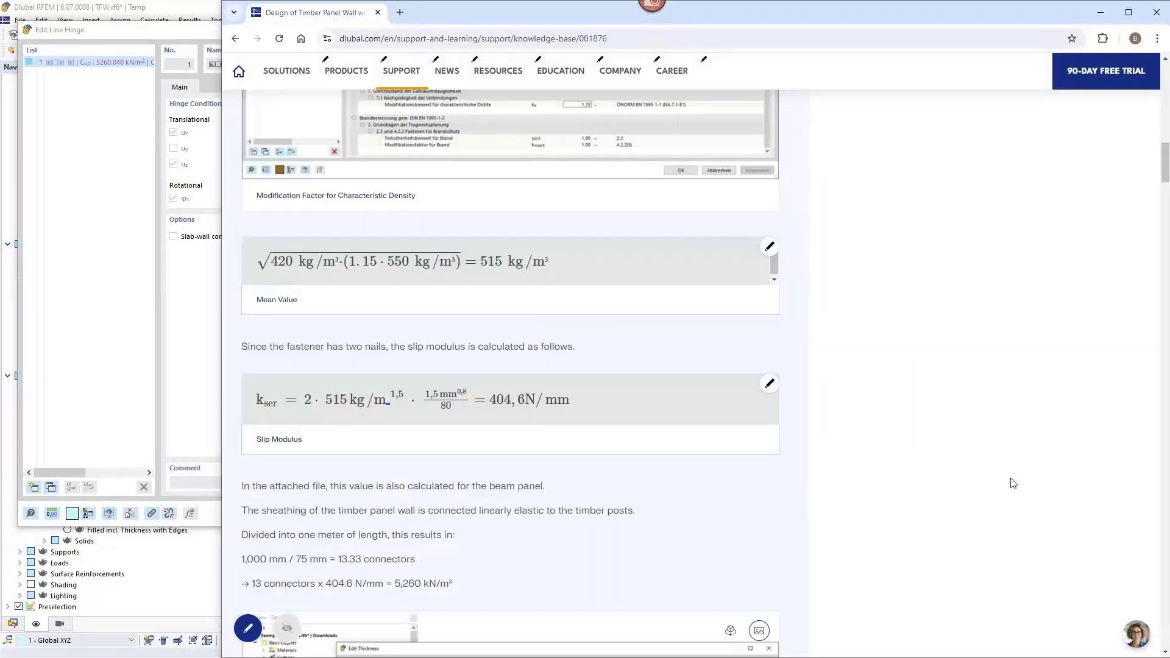
pyautogui.scroll(-3, 883, 473)
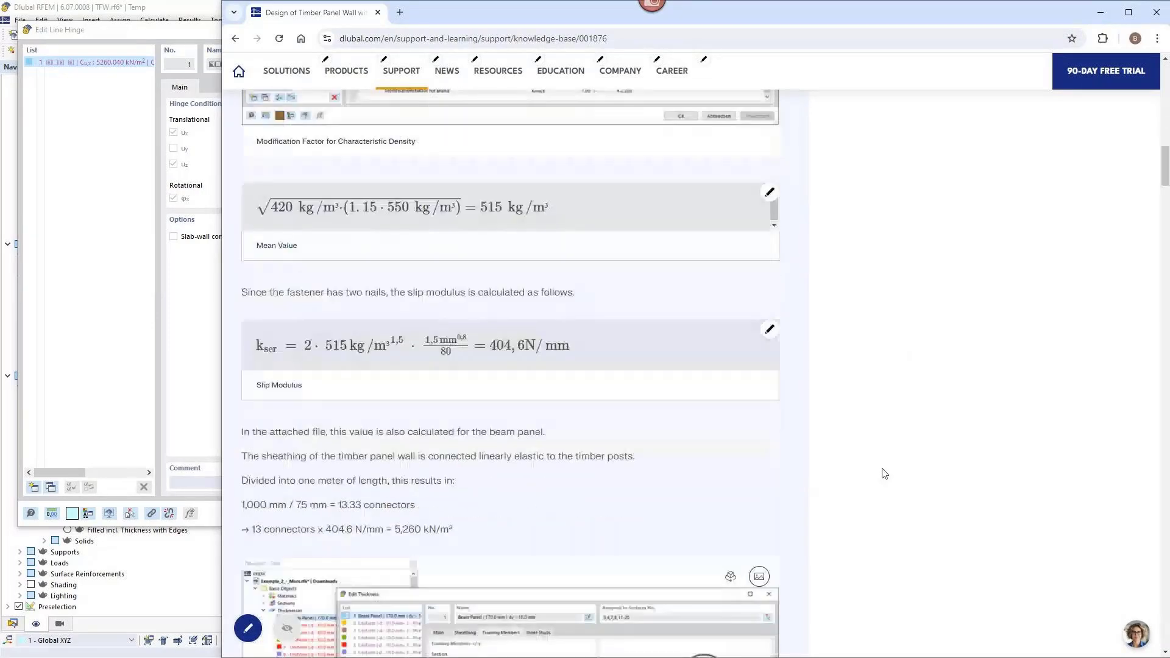
pyautogui.moveTo(260, 356); pyautogui.dragTo(427, 379)
pyautogui.moveTo(427, 377); pyautogui.dragTo(414, 380)
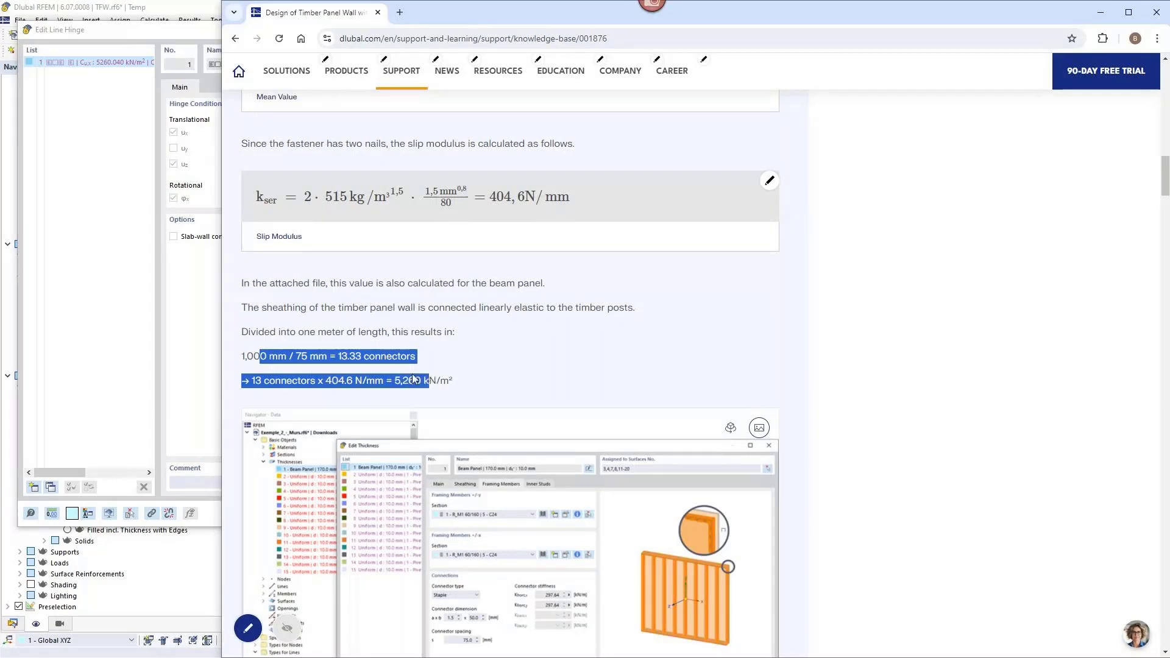
pyautogui.doubleClick(302, 356)
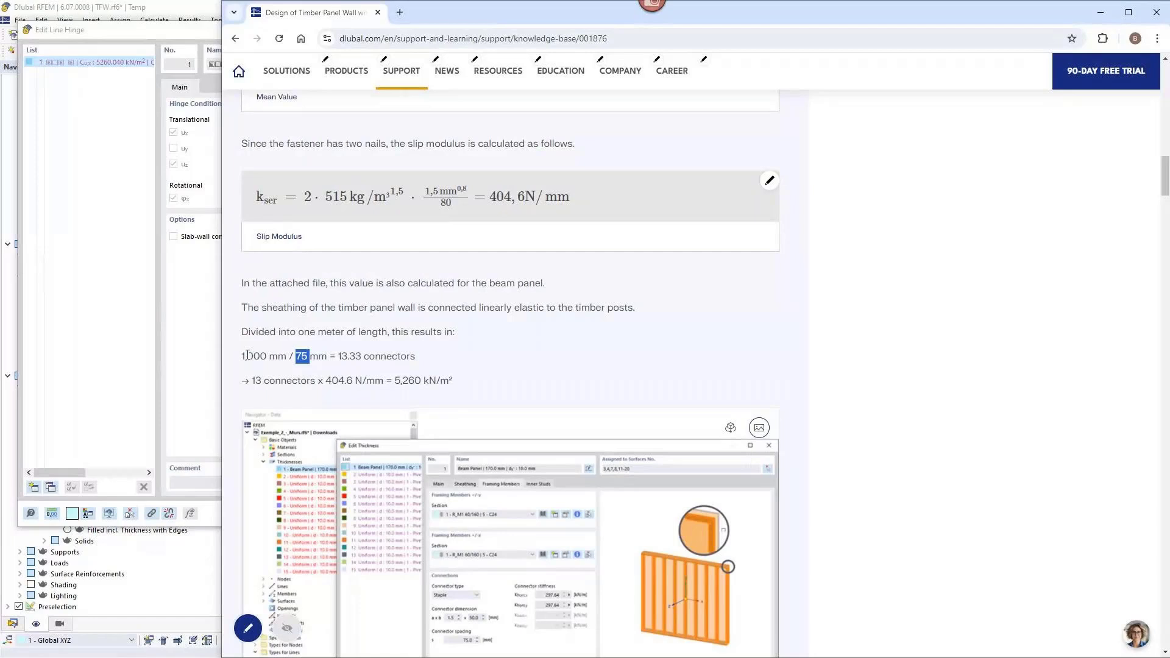
# Return from the Knowledge Base article to RFEM and close the line hinge and rigid link dialogs without changes.
pyautogui.click(497, 197)
pyautogui.hotkey('alt', 'Tab')
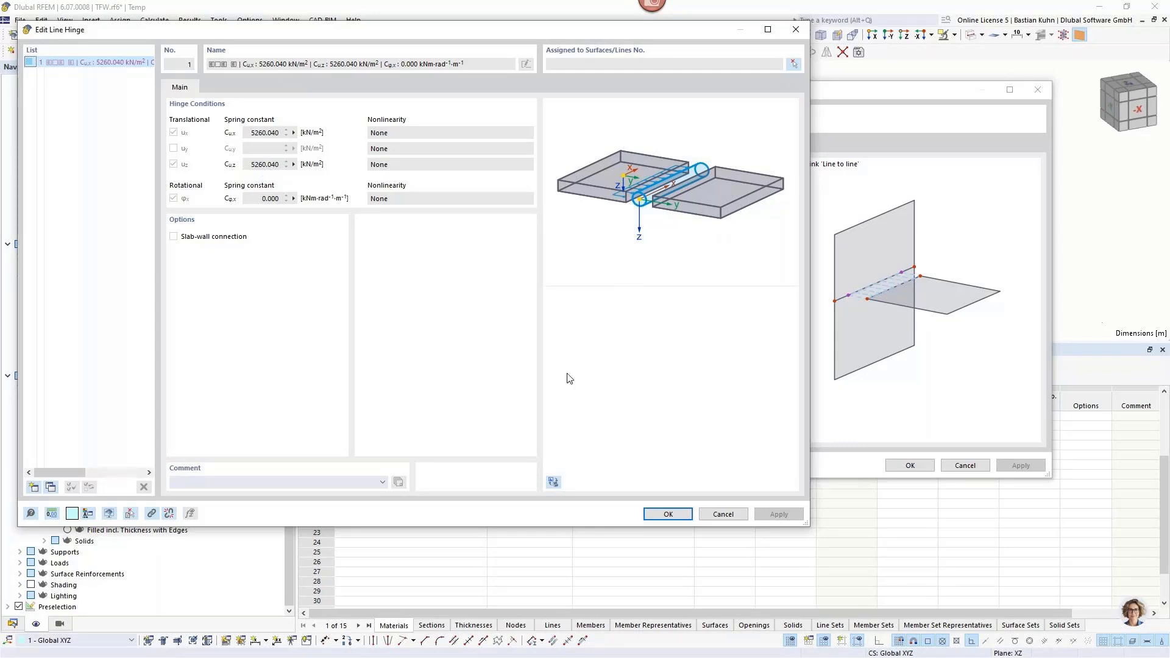
pyautogui.click(717, 515)
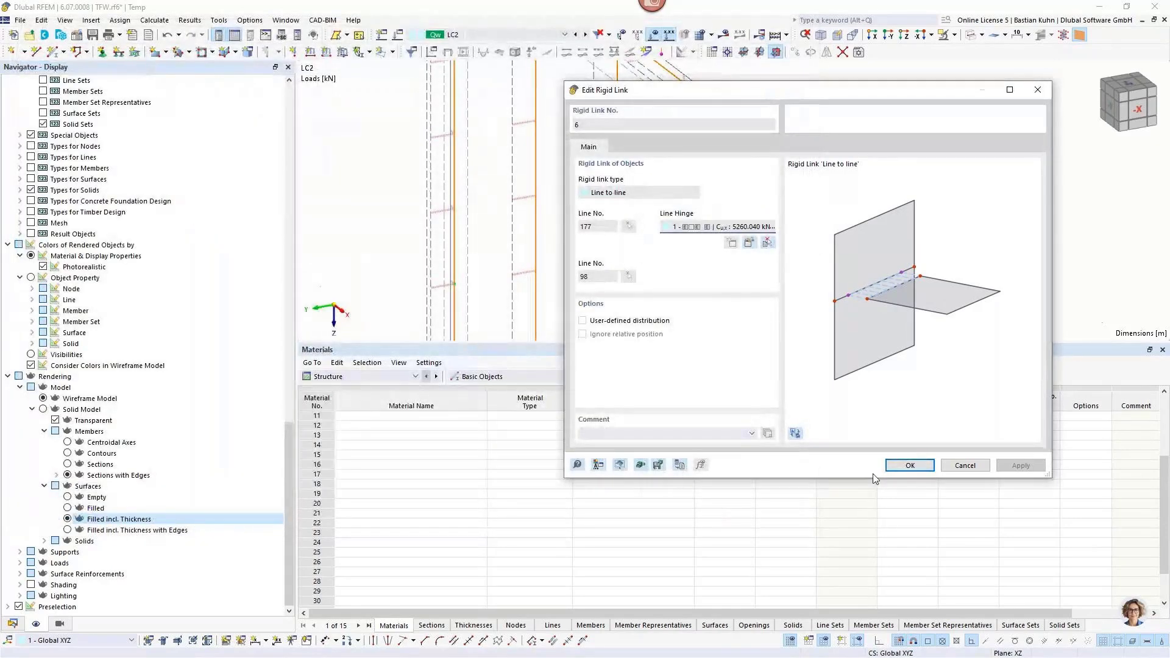
pyautogui.click(964, 465)
pyautogui.scroll(5, 651, 157)
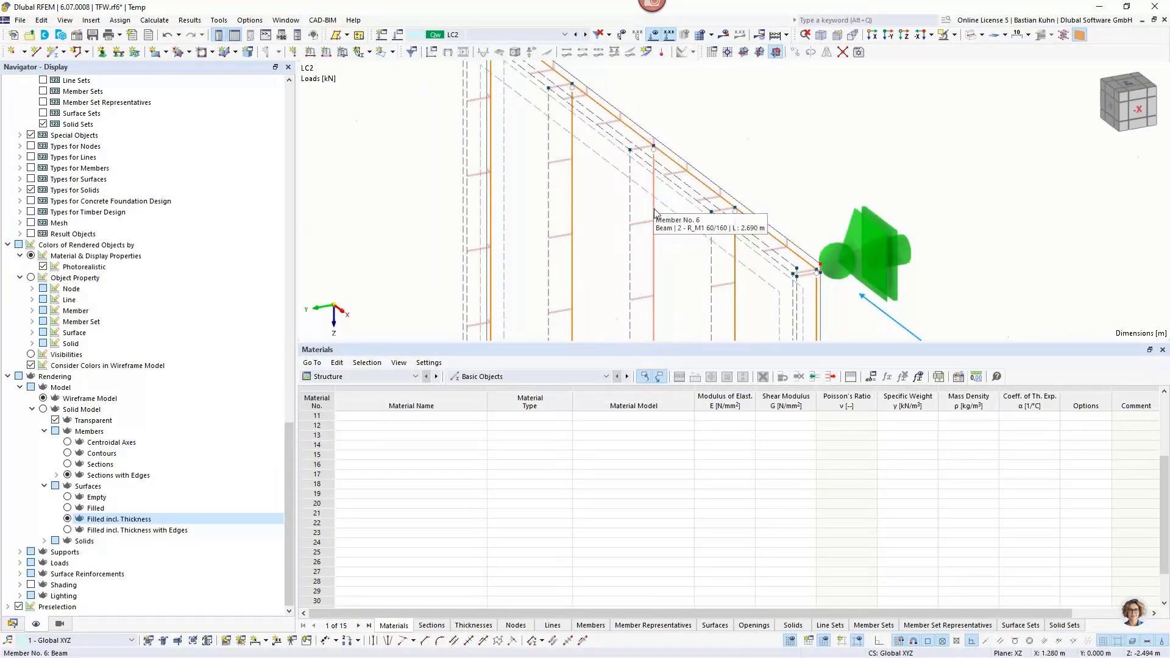
pyautogui.scroll(-4, 651, 168)
pyautogui.scroll(3, 664, 158)
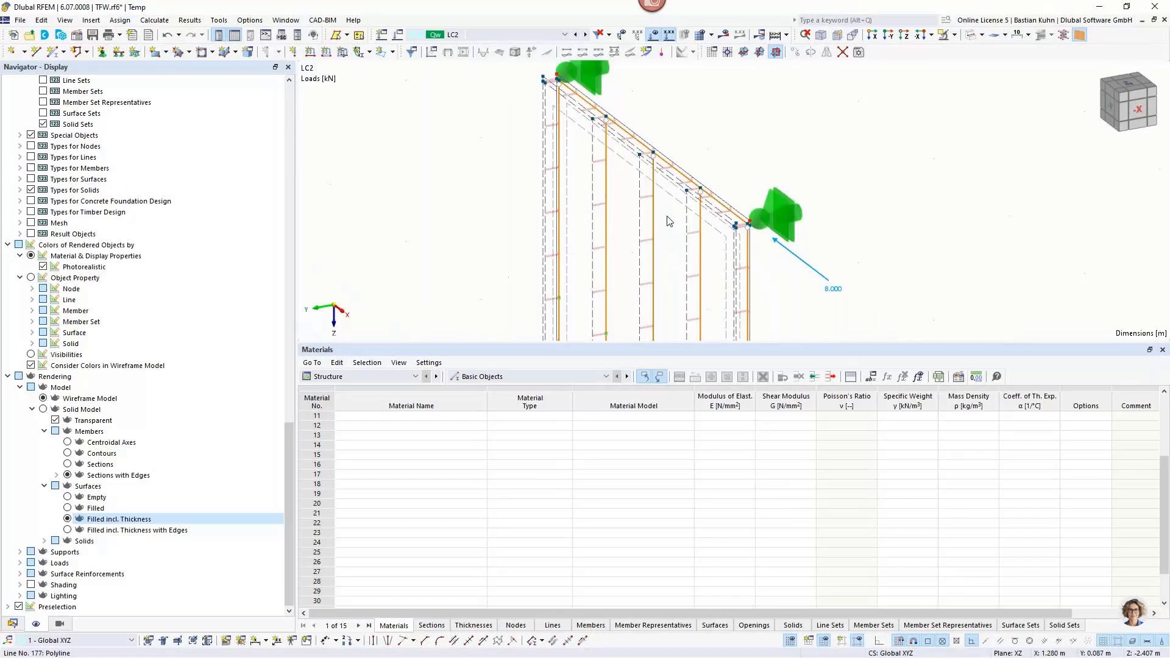
# Switch the wall's rendering to the solid model and view the whole wall from its opposite side.
pyautogui.click(992, 41)
pyautogui.scroll(-3, 824, 134)
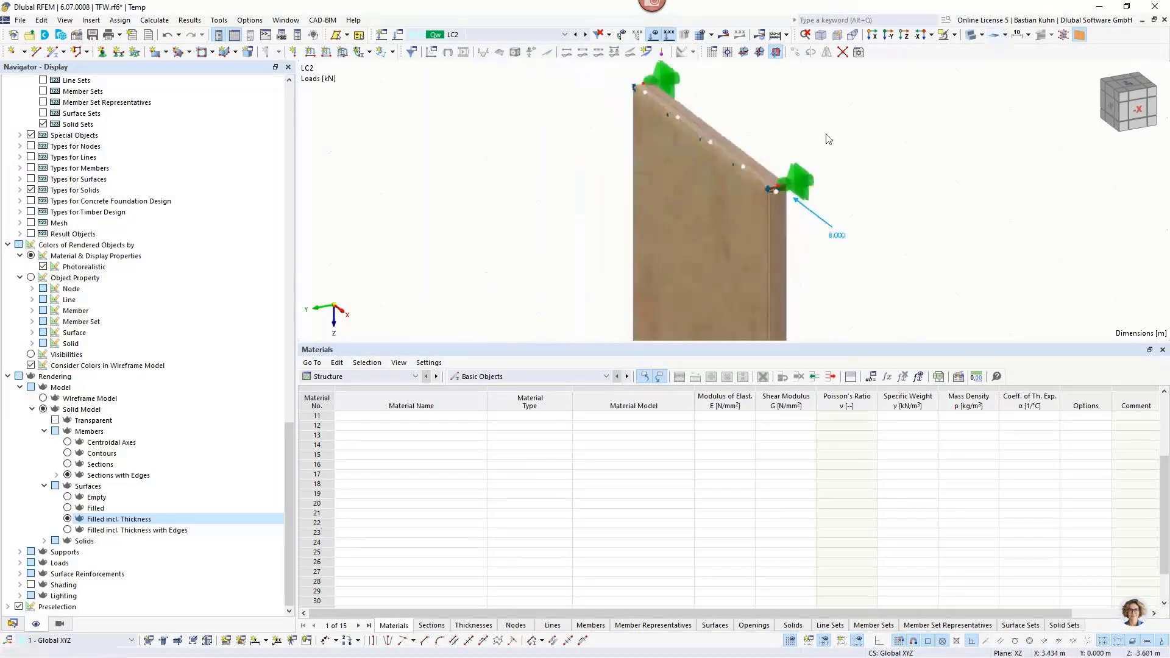
pyautogui.moveTo(825, 134); pyautogui.dragTo(509, 146, button='middle')
pyautogui.scroll(1, 576, 157)
pyautogui.scroll(-3, 577, 157)
pyautogui.scroll(1, 517, 158)
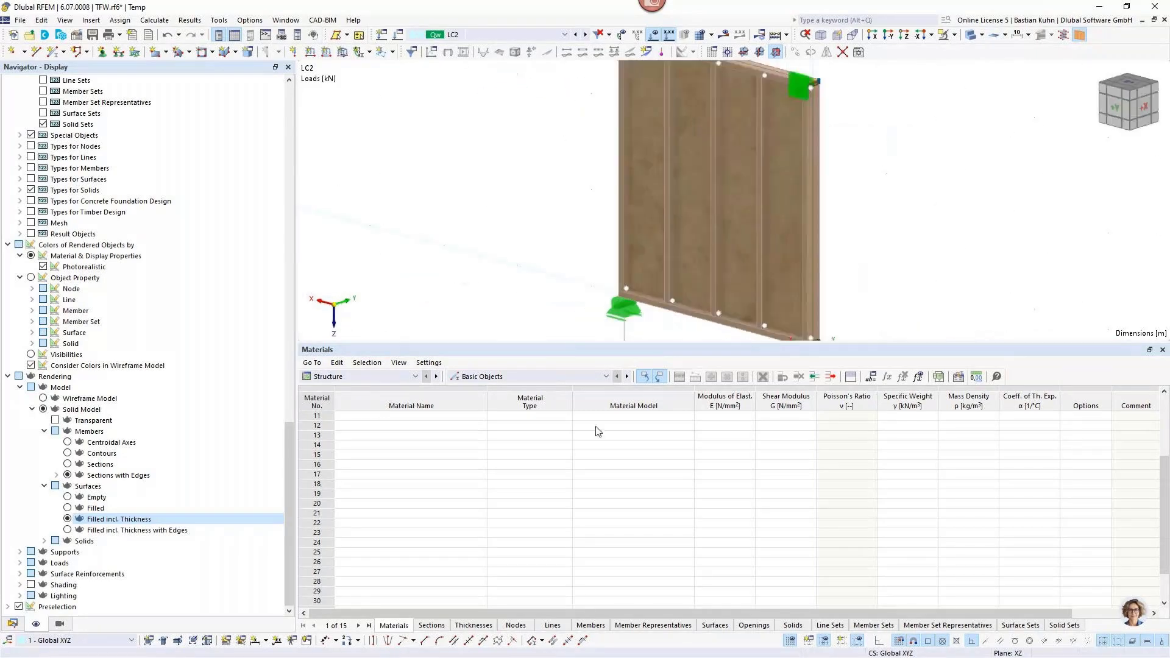
pyautogui.scroll(4, 595, 431)
pyautogui.click(790, 641)
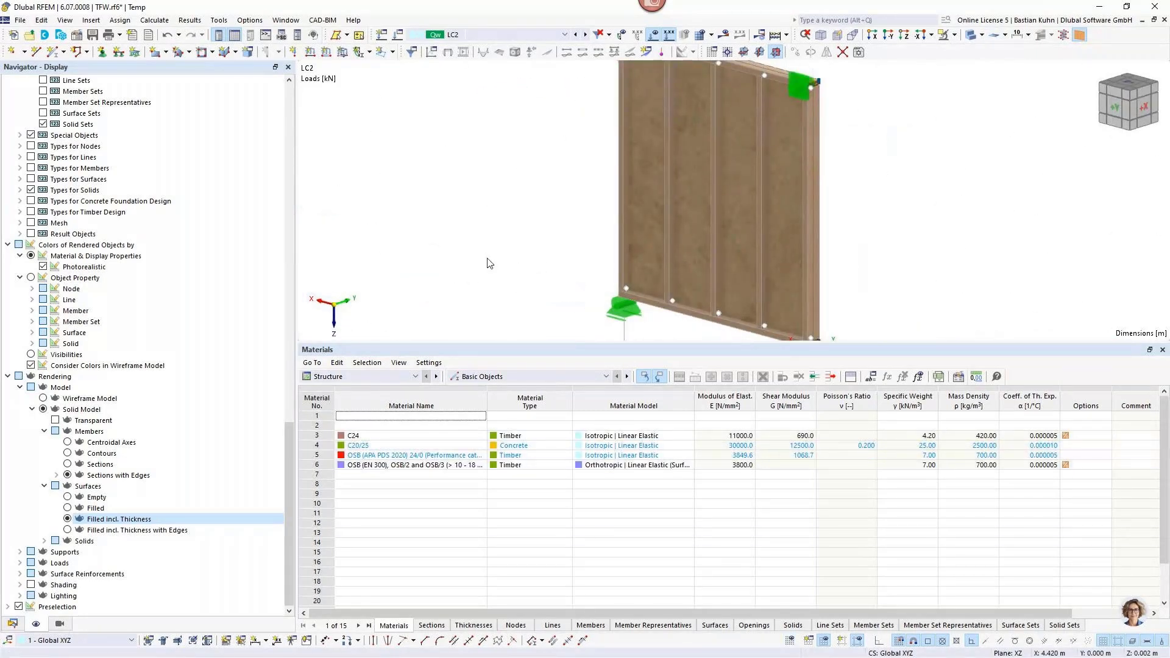
pyautogui.scroll(-2, 561, 219)
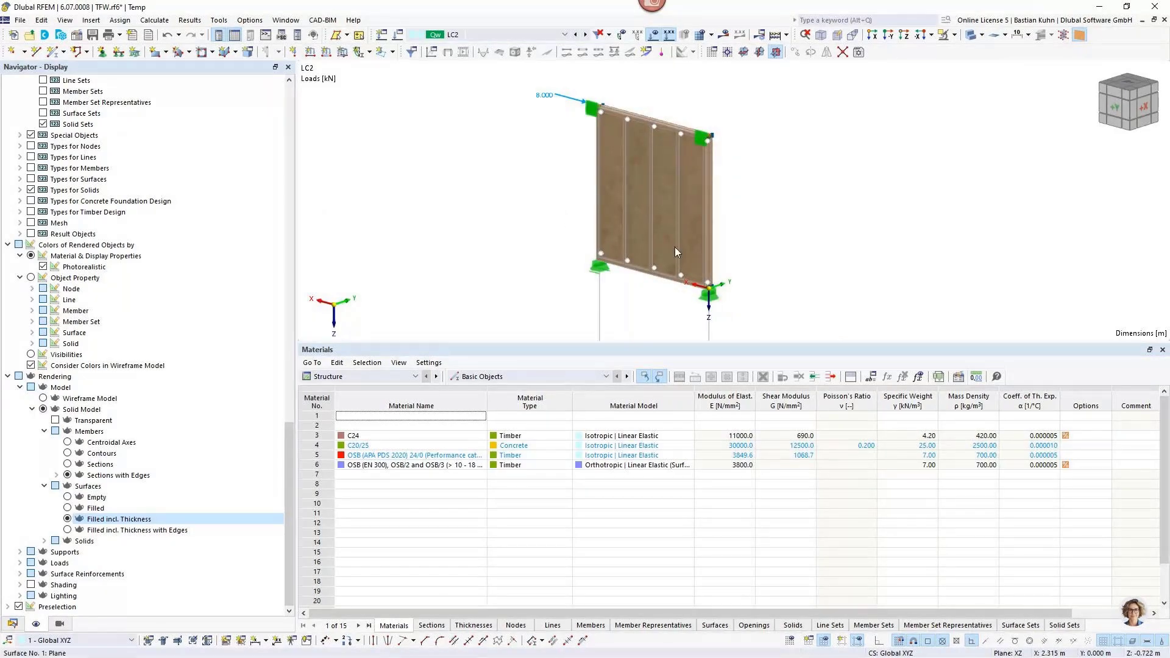
# Calculate load case LC2 and view the global deformations of the wall.
pyautogui.click(723, 35)
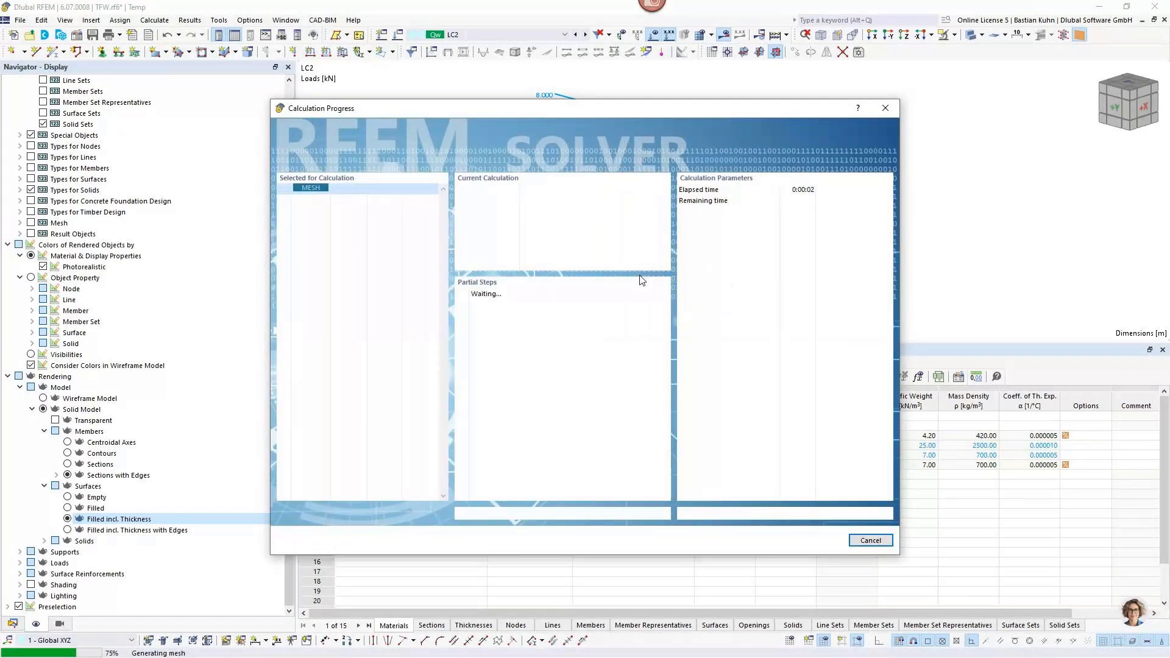
pyautogui.moveTo(681, 113); pyautogui.dragTo(559, 196)
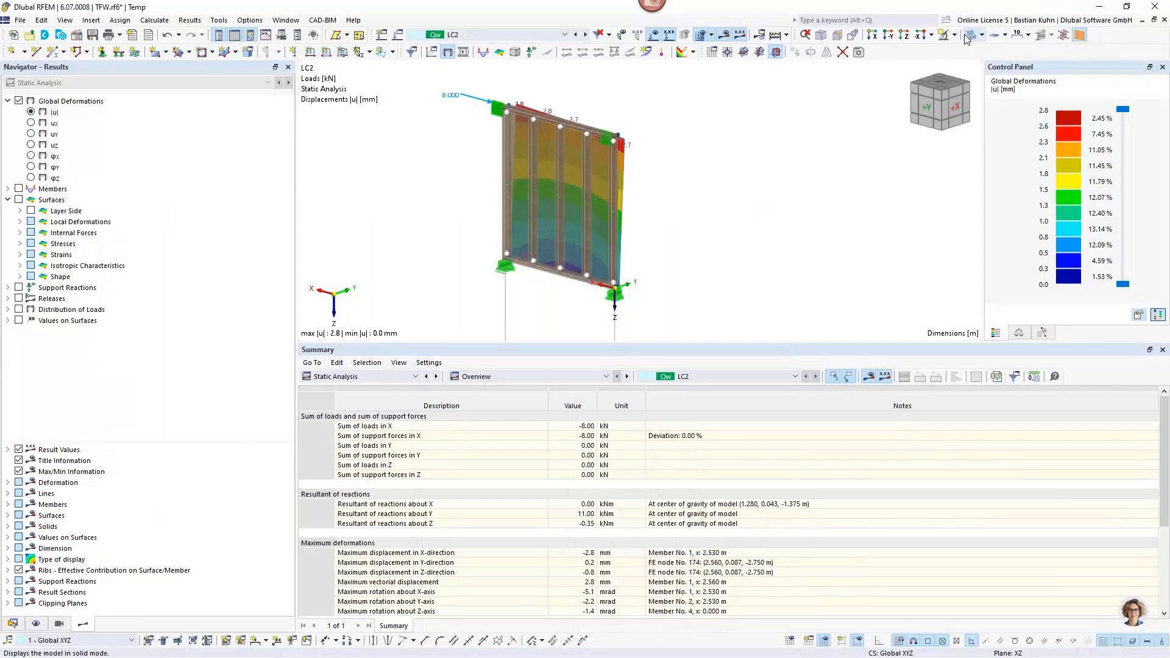
pyautogui.scroll(4, 550, 170)
pyautogui.scroll(-3, 522, 207)
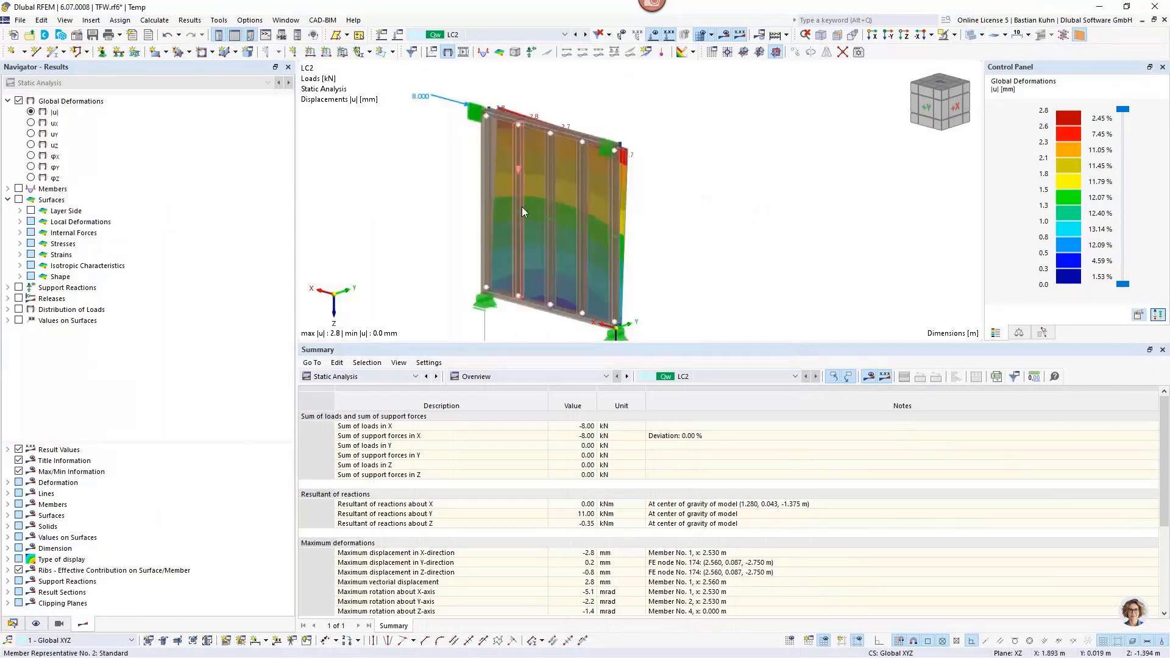
# Change the target length of finite elements in the mesh settings and recalculate load case LC2.
pyautogui.click(154, 21)
pyautogui.click(182, 190)
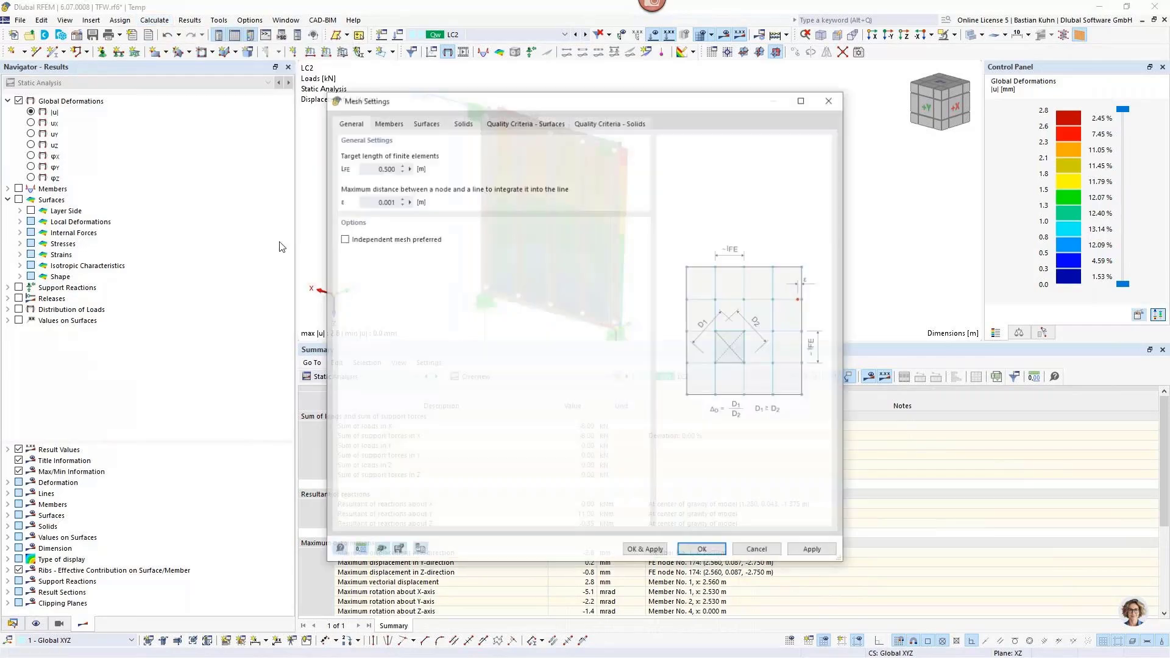
pyautogui.click(384, 168)
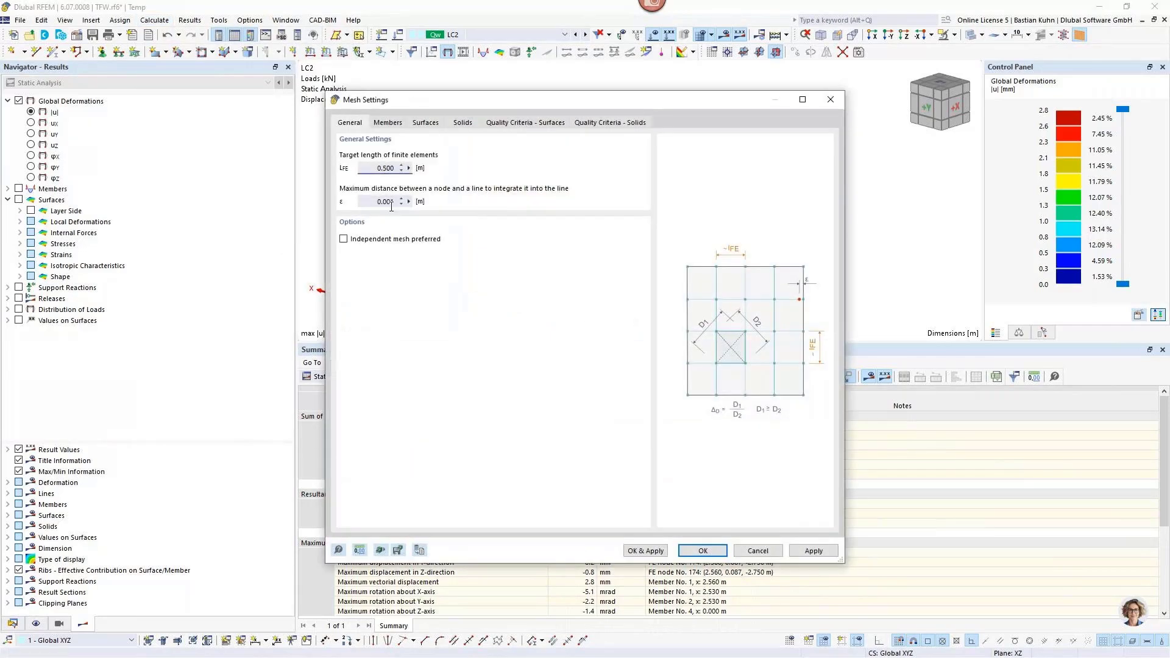
pyautogui.write('0')
pyautogui.click(716, 551)
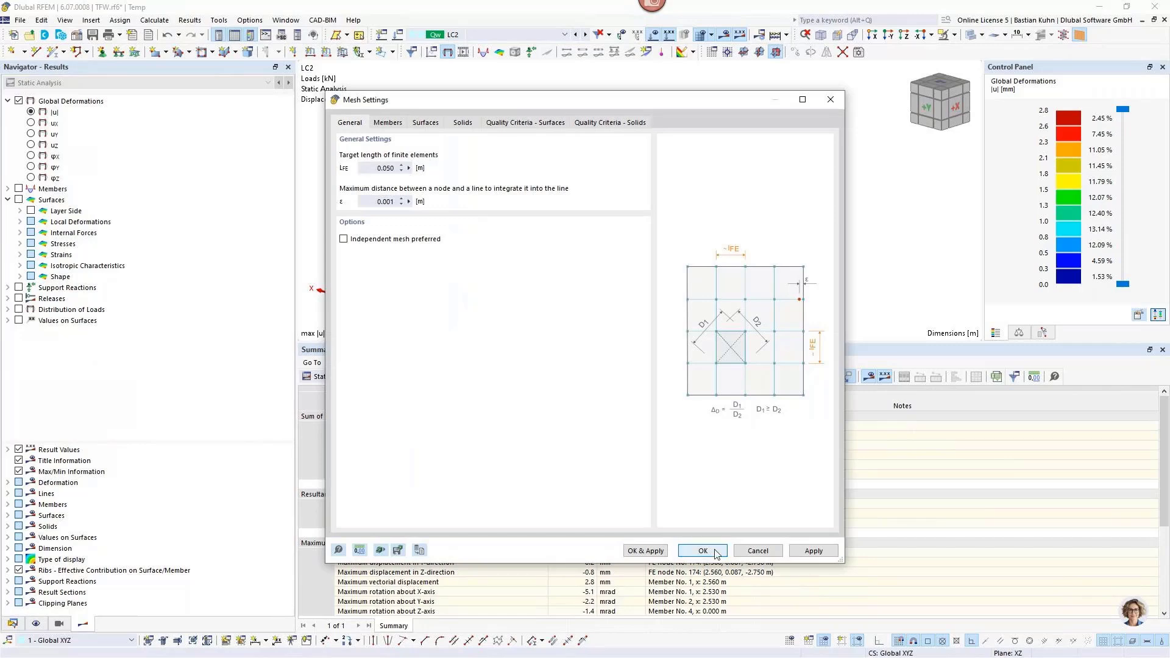
pyautogui.click(723, 34)
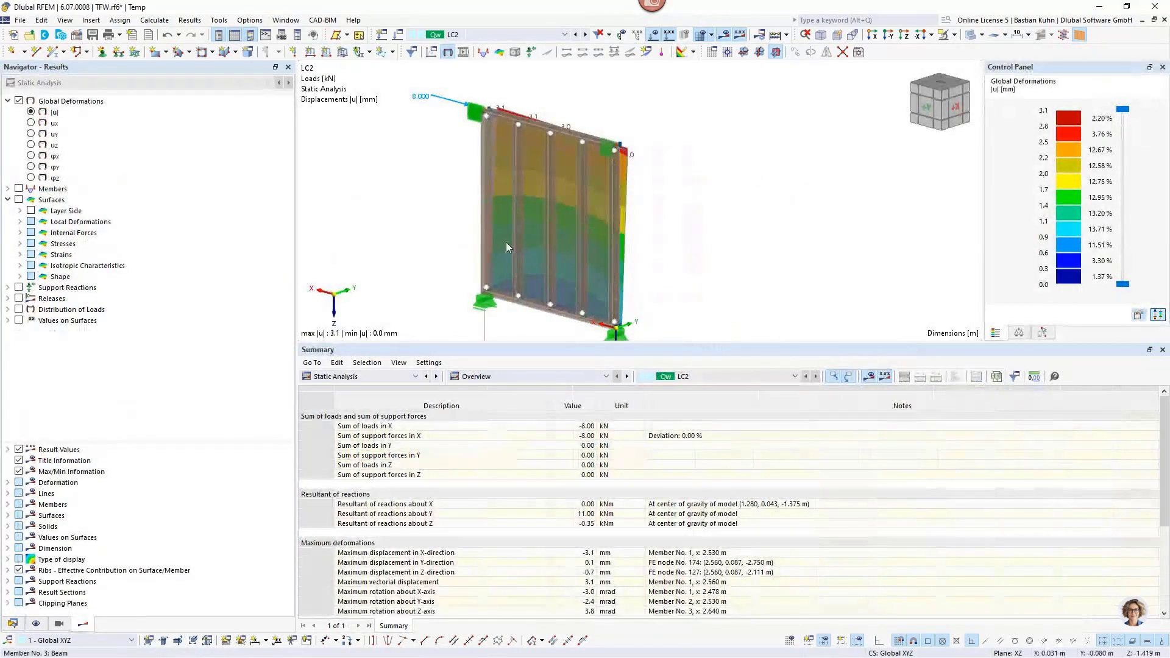
# Turn off the finite element mesh display on the deformed wall.
pyautogui.click(37, 623)
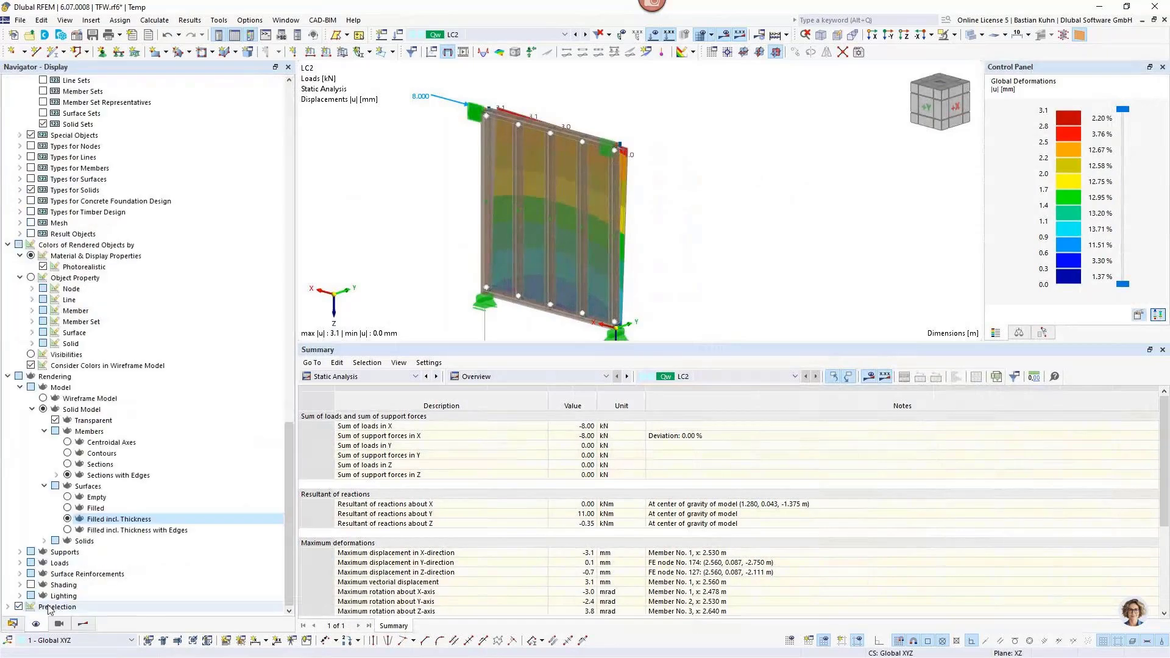
pyautogui.scroll(10, 73, 368)
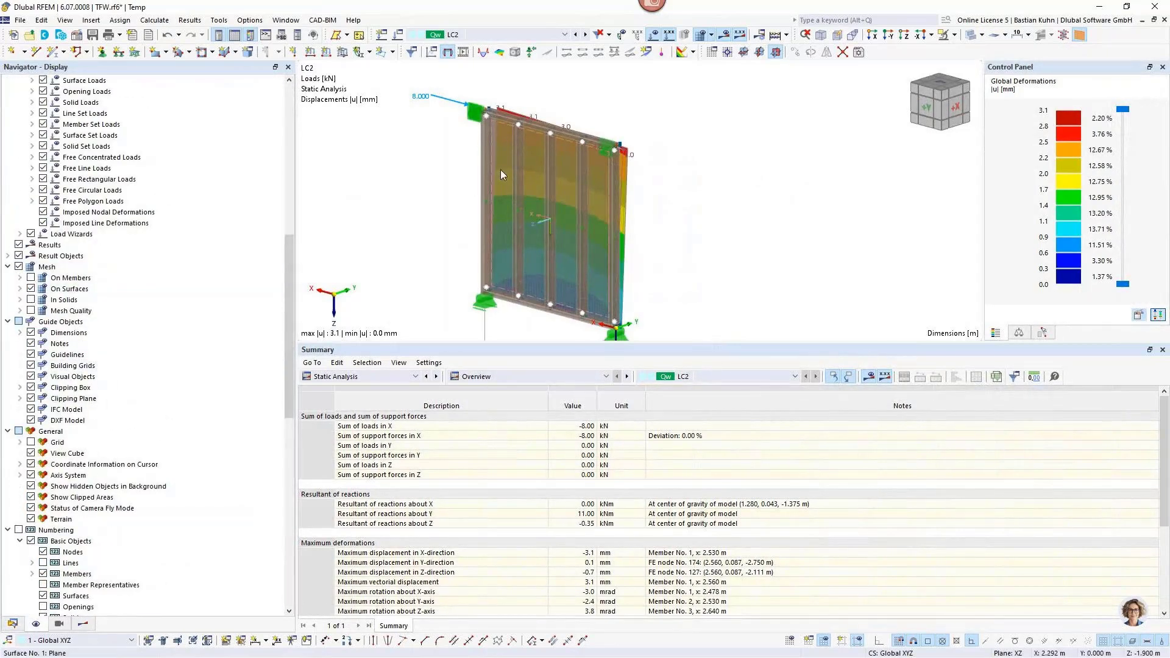
pyautogui.scroll(3, 514, 120)
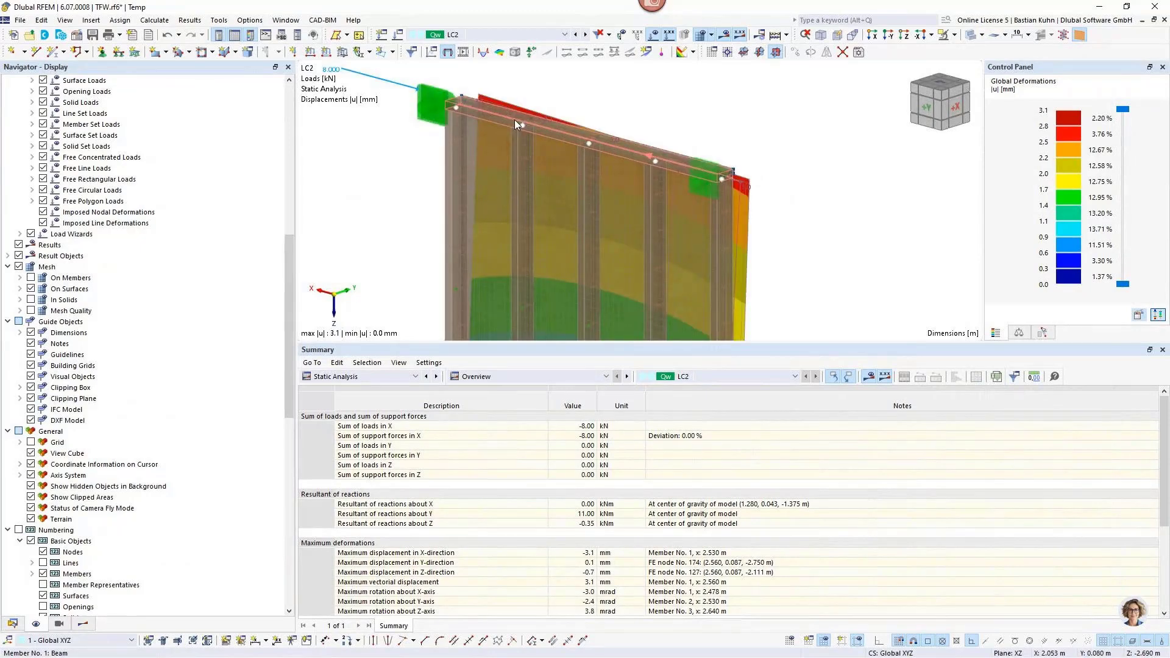
pyautogui.click(19, 267)
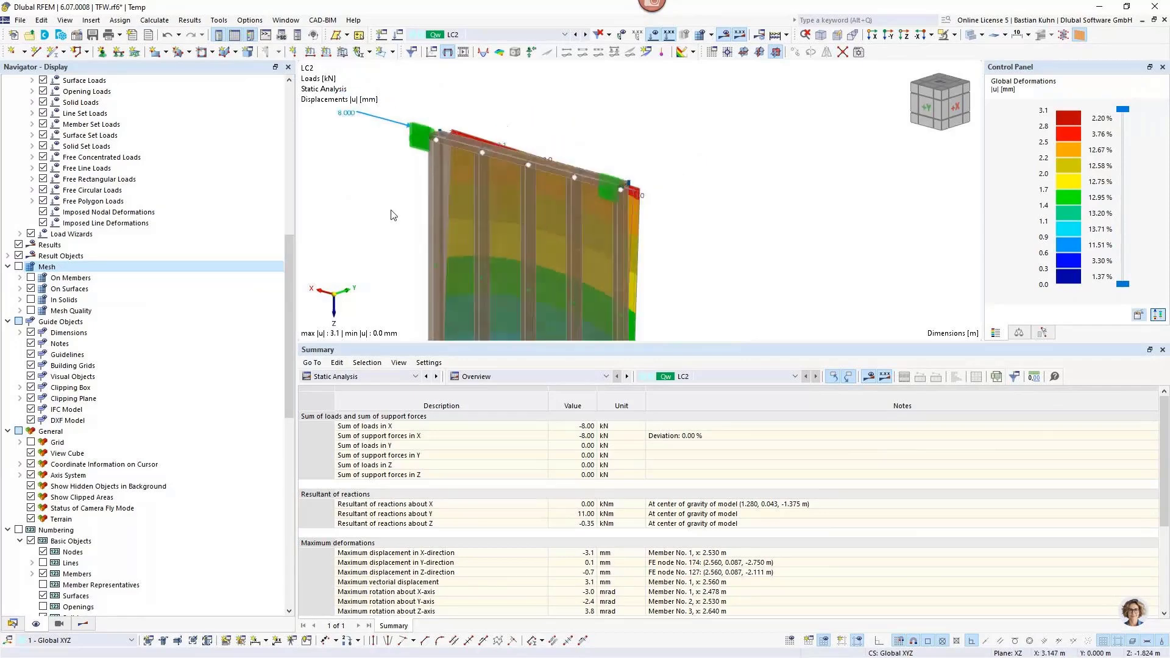
pyautogui.scroll(-6, 453, 130)
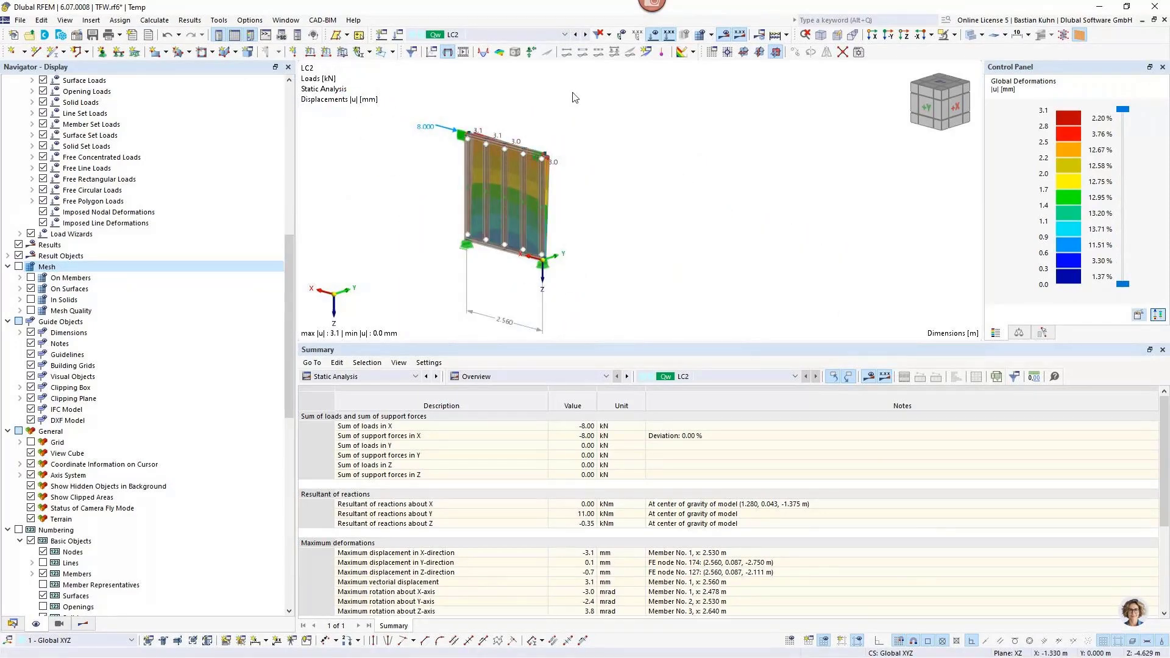
# Display the support reactions and examine them together with the wall's deformations from several angles.
pyautogui.click(531, 51)
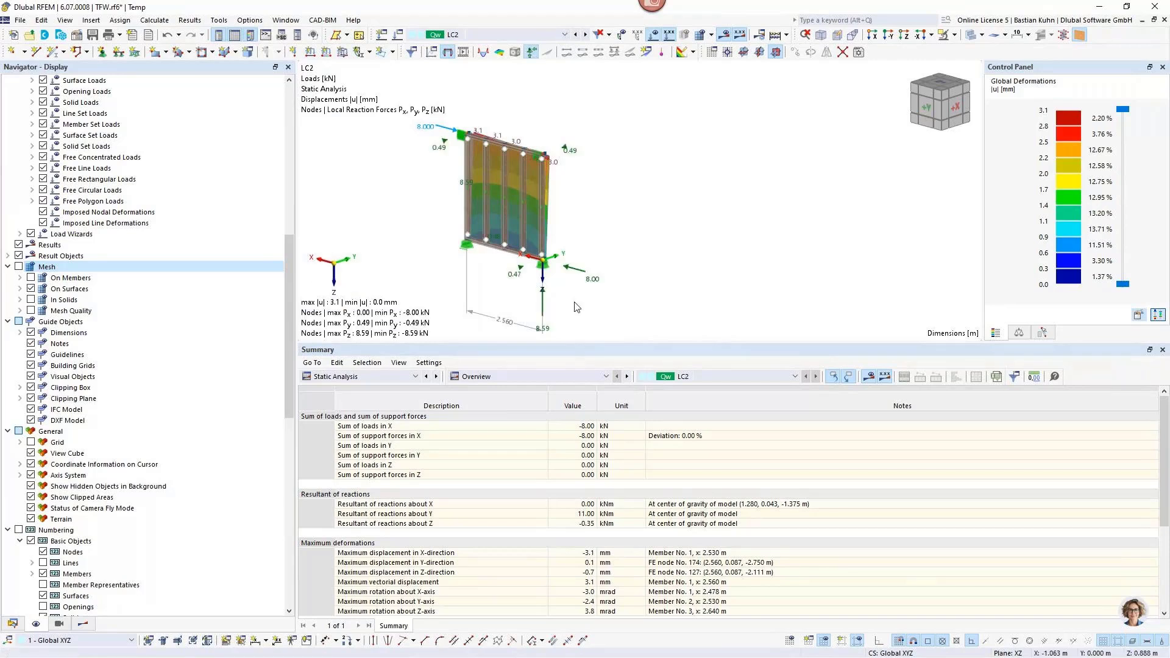
pyautogui.moveTo(574, 303); pyautogui.dragTo(659, 301, button='middle')
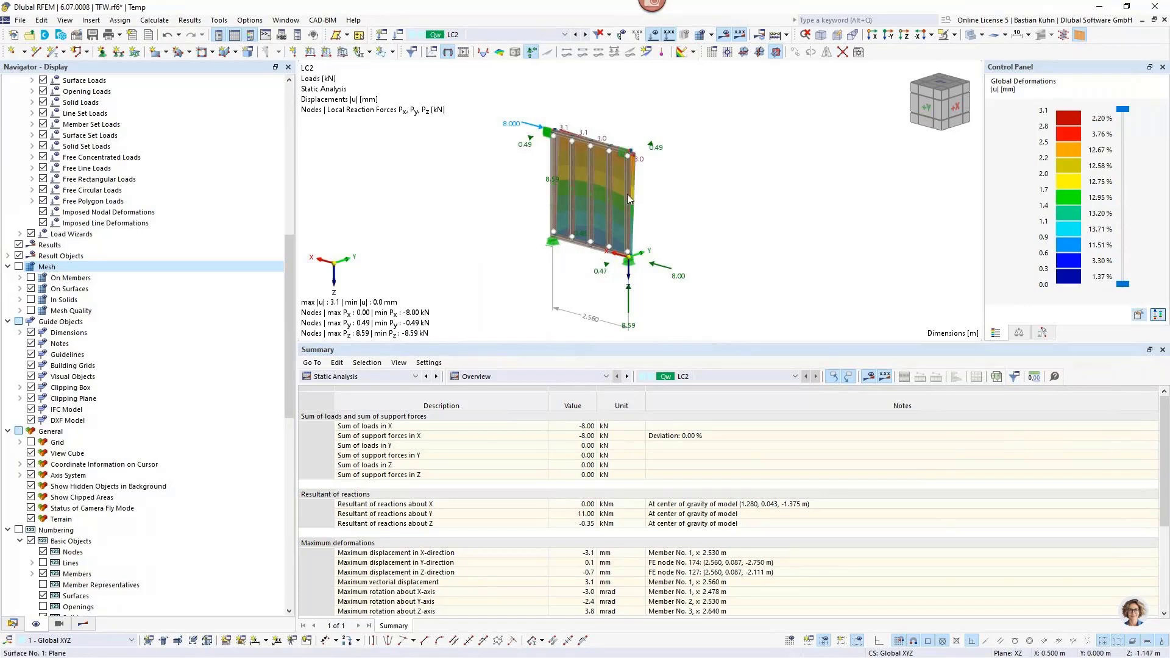
pyautogui.moveTo(654, 175)
pyautogui.keyDown('ctrl'); pyautogui.mouseDown(button='middle')
pyautogui.moveTo(647, 202)
pyautogui.moveTo(645, 163)
pyautogui.mouseUp(button='middle'); pyautogui.keyUp('ctrl')
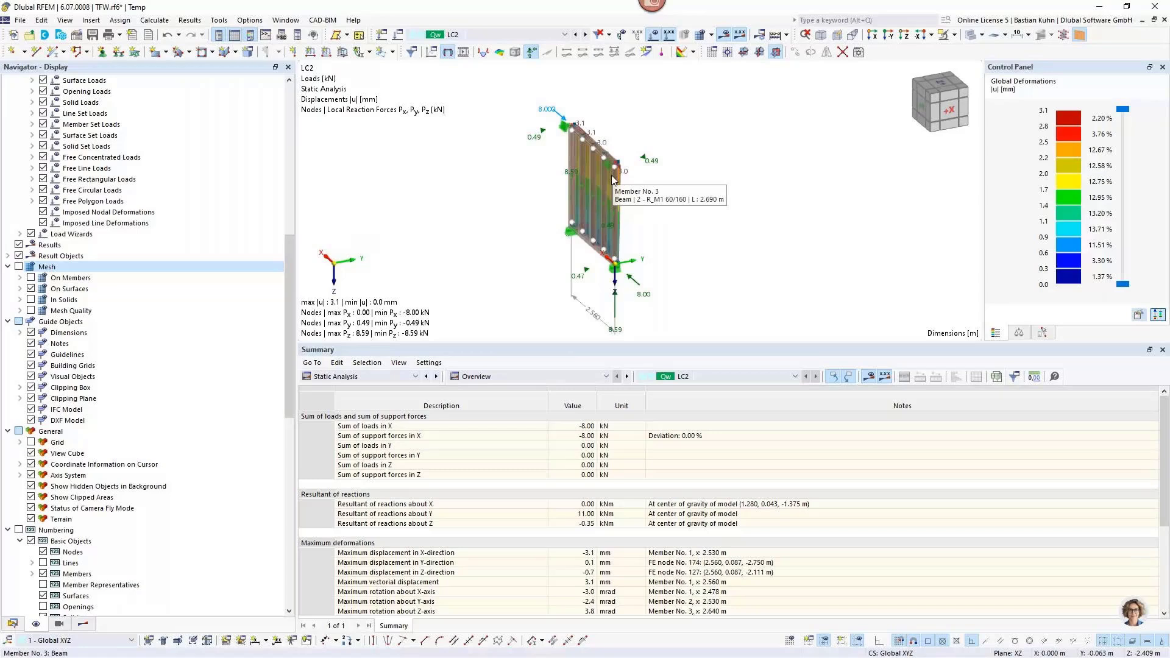
pyautogui.scroll(-2, 684, 243)
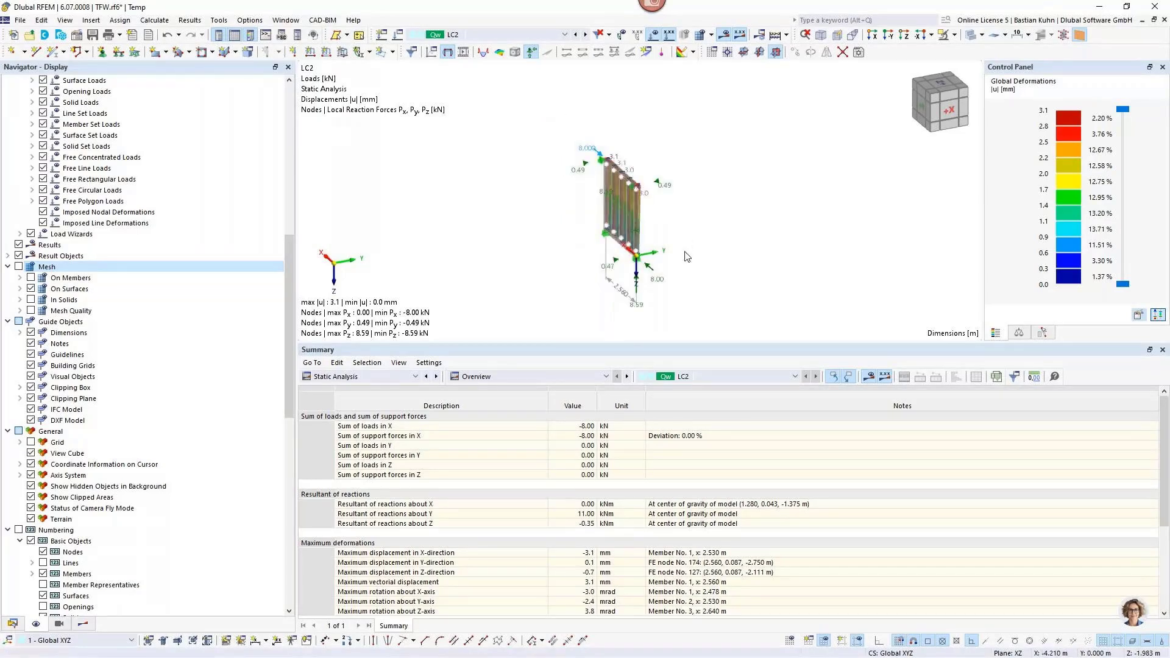
pyautogui.moveTo(687, 256); pyautogui.dragTo(695, 234, button='middle')
pyautogui.keyDown('ctrl'); pyautogui.moveTo(695, 234); pyautogui.dragTo(773, 235, button='middle'); pyautogui.keyUp('ctrl')
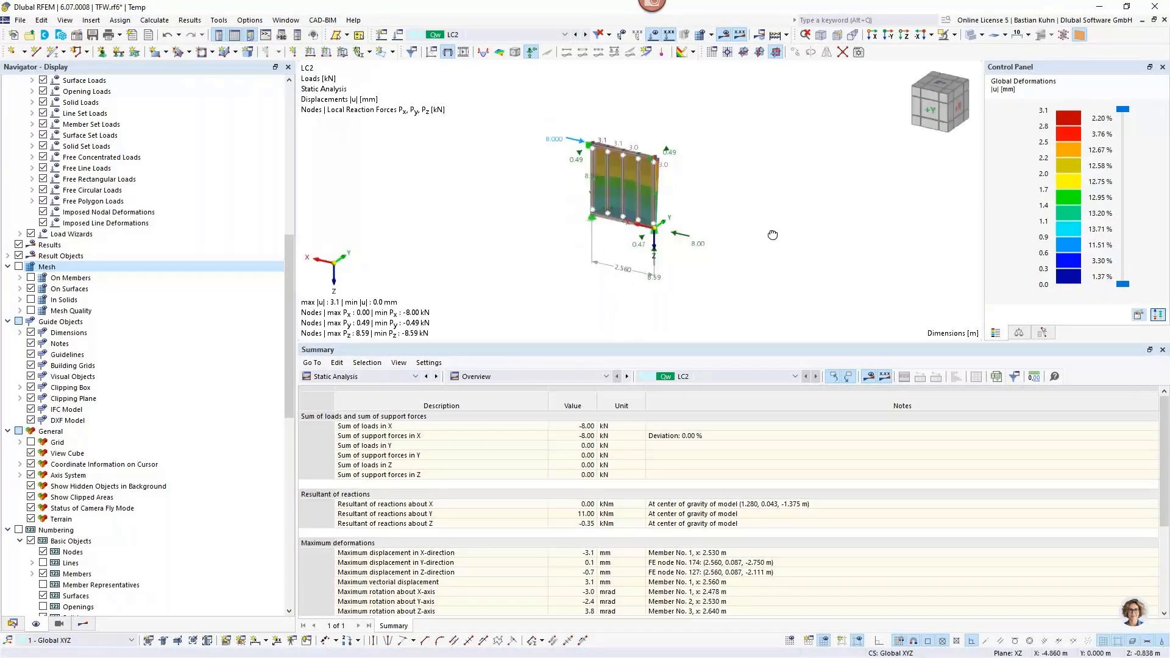
pyautogui.scroll(2, 556, 147)
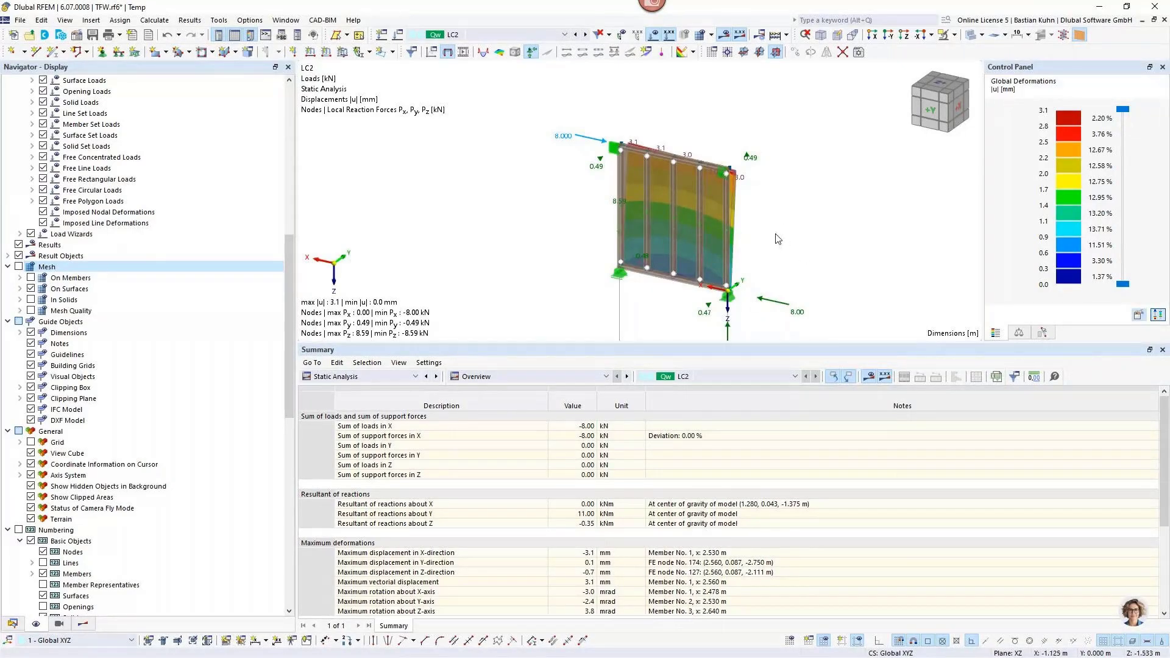
pyautogui.moveTo(769, 232); pyautogui.dragTo(770, 216, button='middle')
pyautogui.scroll(2, 770, 217)
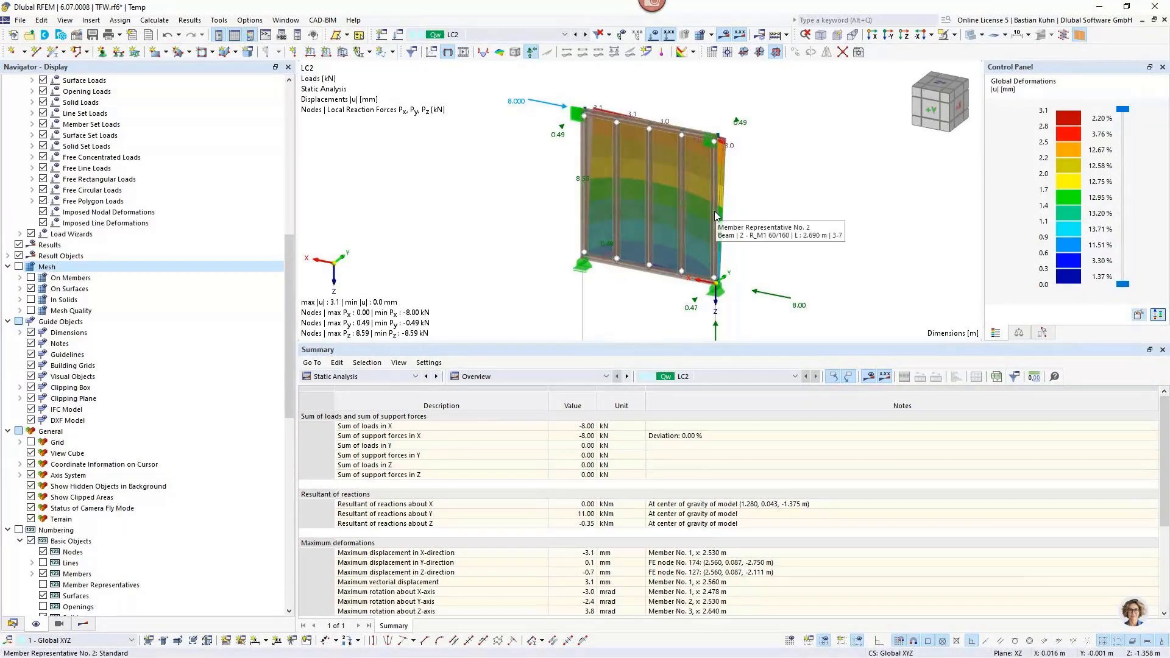
# Open the member representative of the vertical studs for editing and show its timber design types.
pyautogui.click(713, 211)
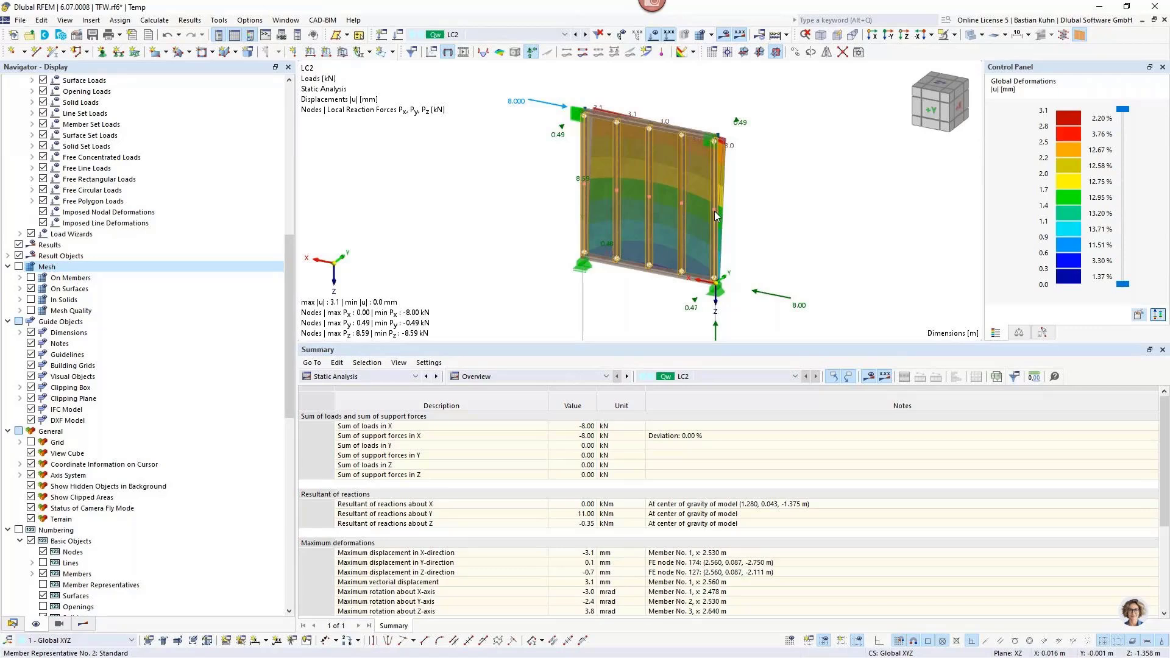
pyautogui.rightClick(714, 211)
pyautogui.moveTo(894, 264)
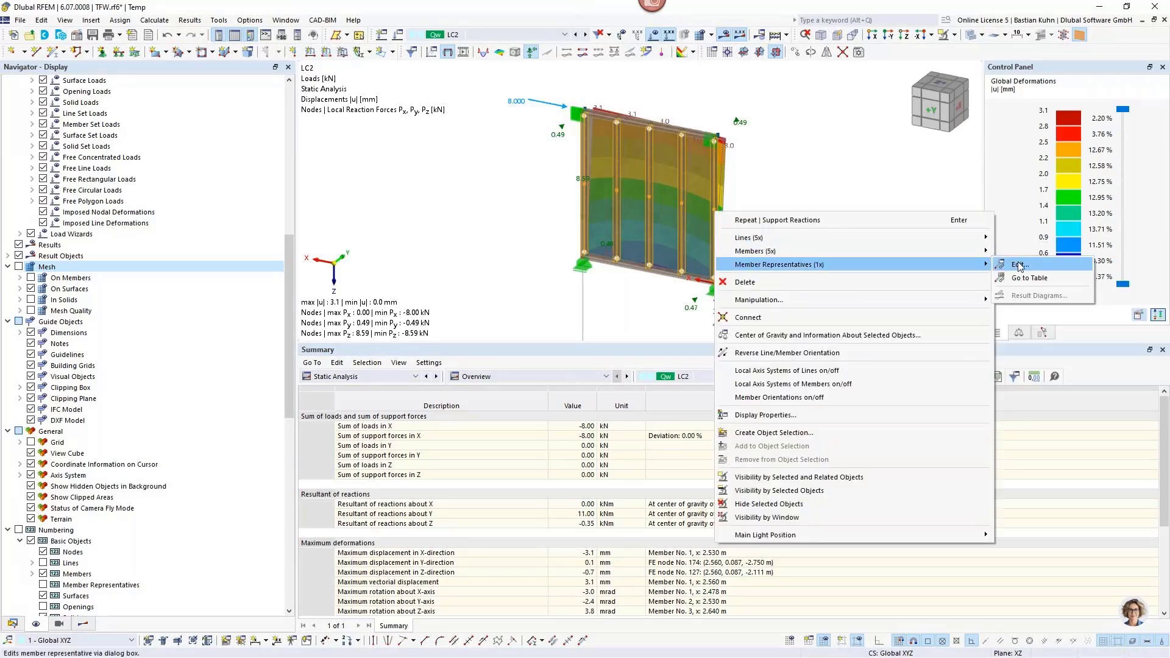
pyautogui.click(1018, 265)
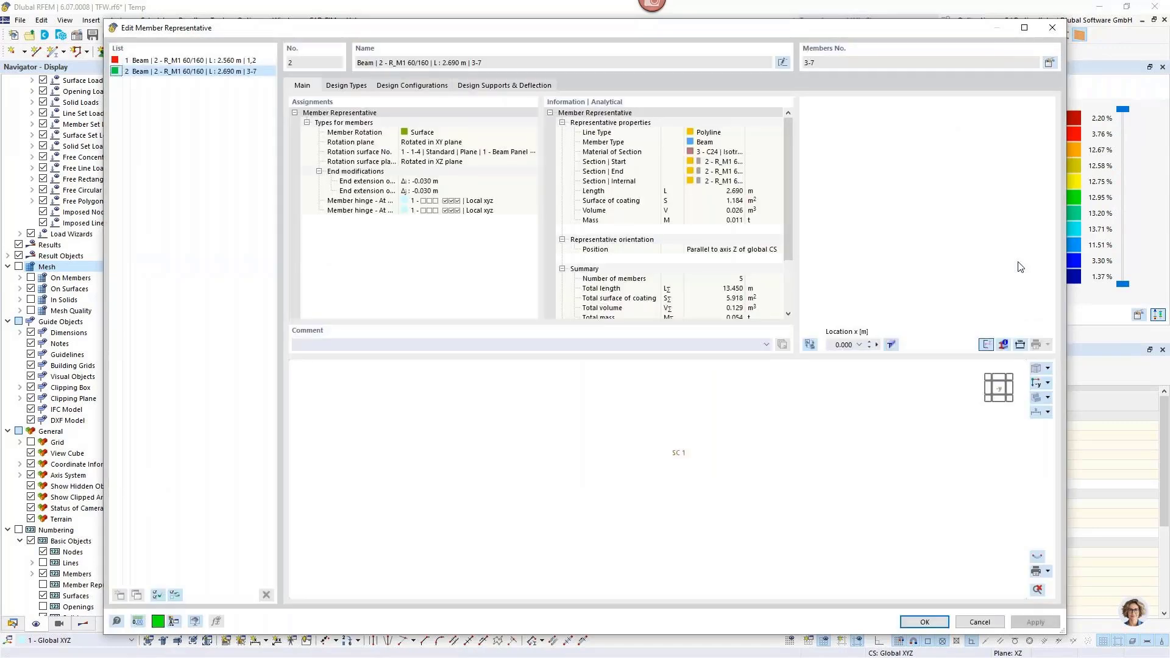
pyautogui.click(346, 85)
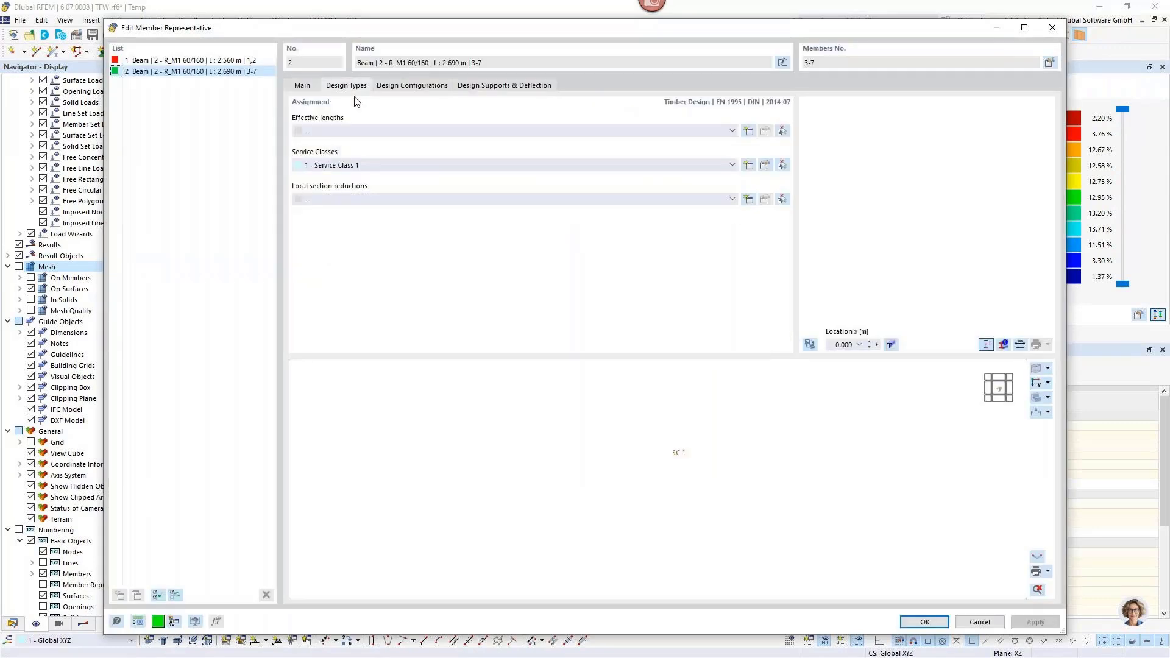
# Assign new timber effective lengths to the stud member representative, considering flexural buckling about both axes but not lateral-torsional buckling.
pyautogui.moveTo(464, 28); pyautogui.dragTo(499, 358)
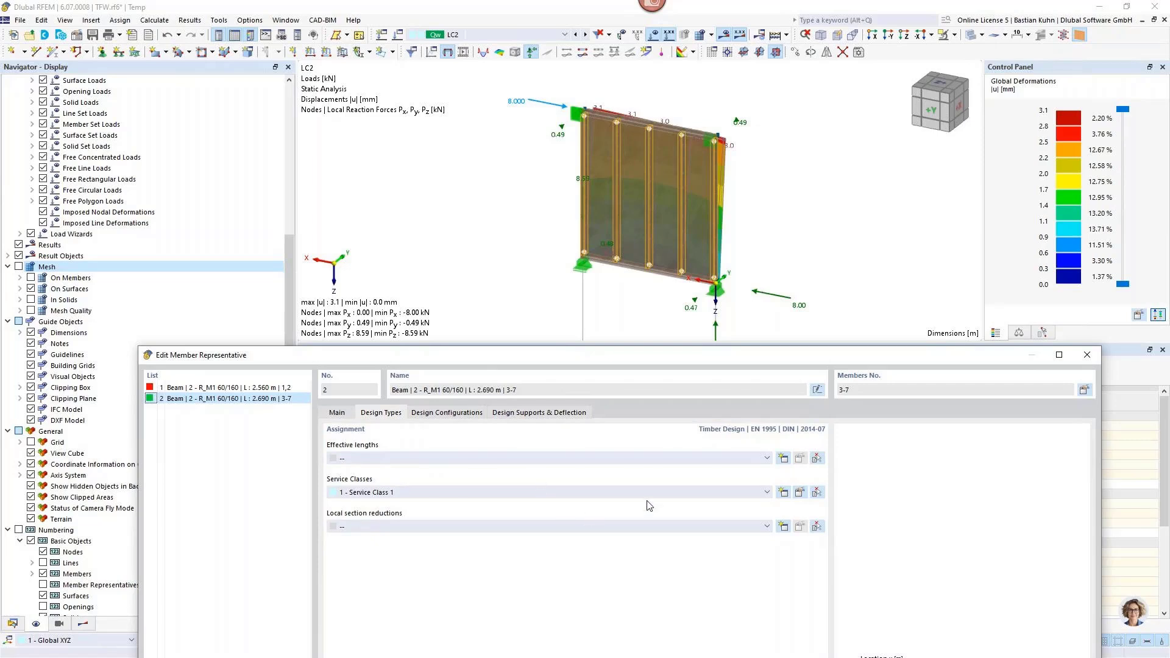
pyautogui.click(766, 458)
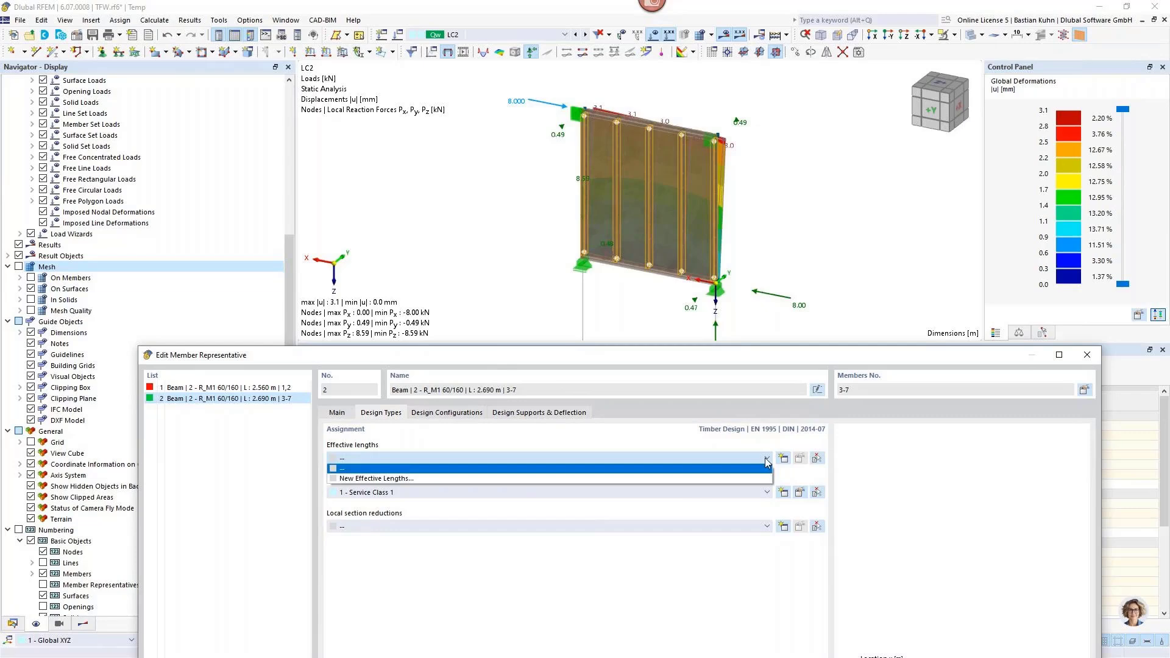
pyautogui.click(761, 479)
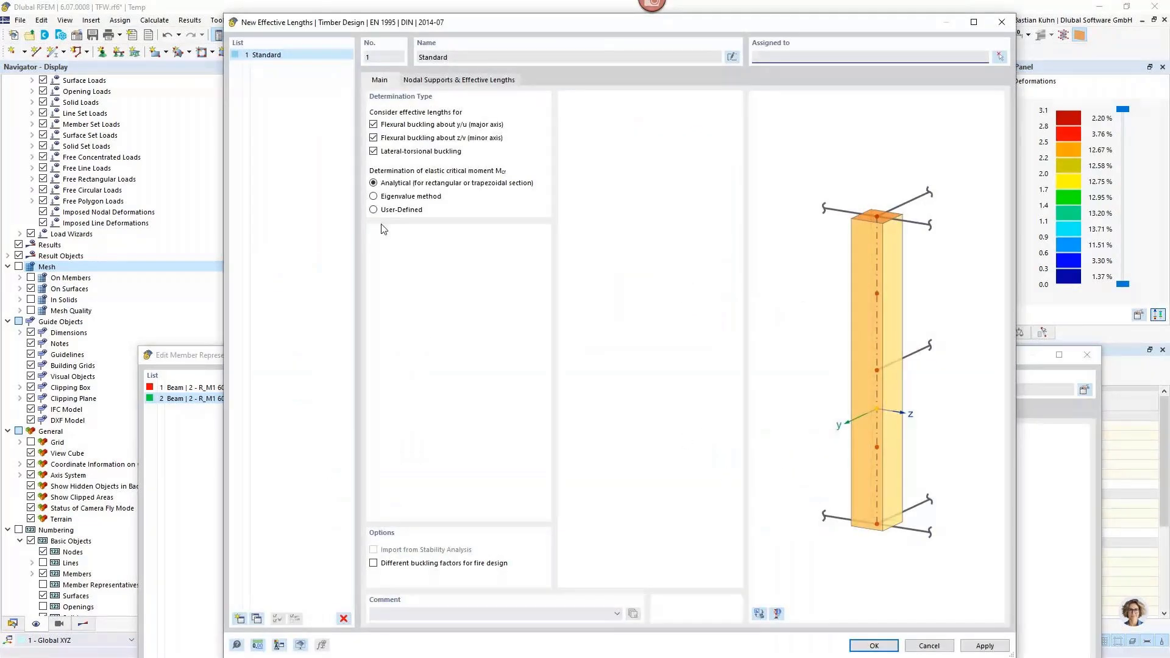
pyautogui.click(372, 152)
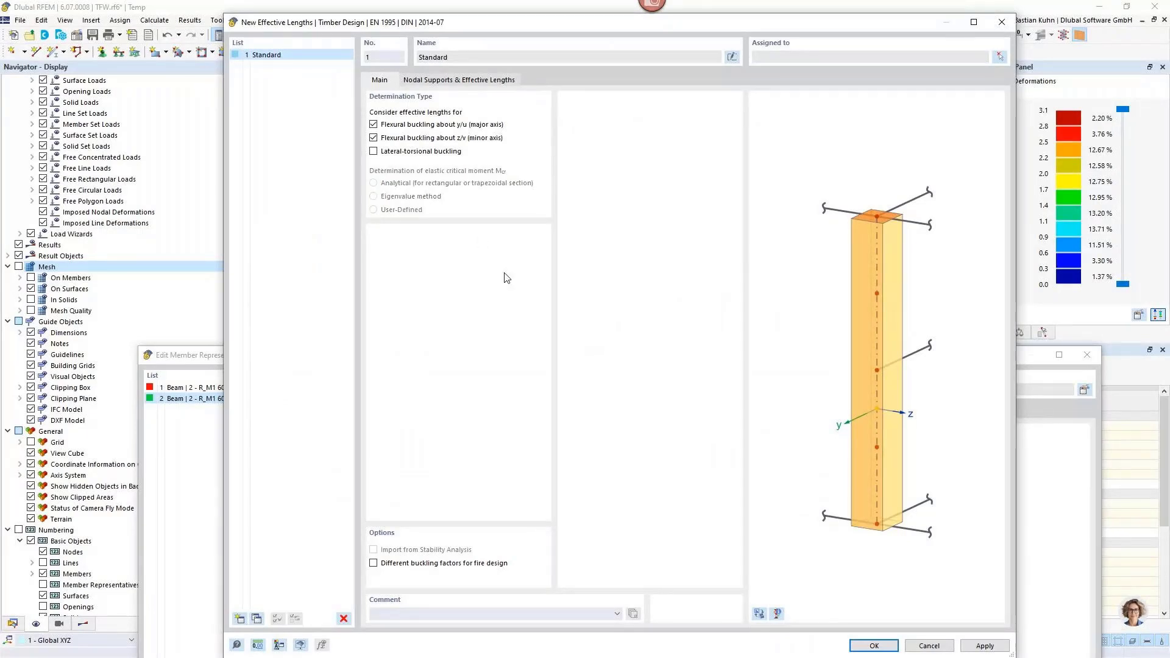
pyautogui.click(873, 646)
pyautogui.moveTo(759, 375); pyautogui.dragTo(767, 43)
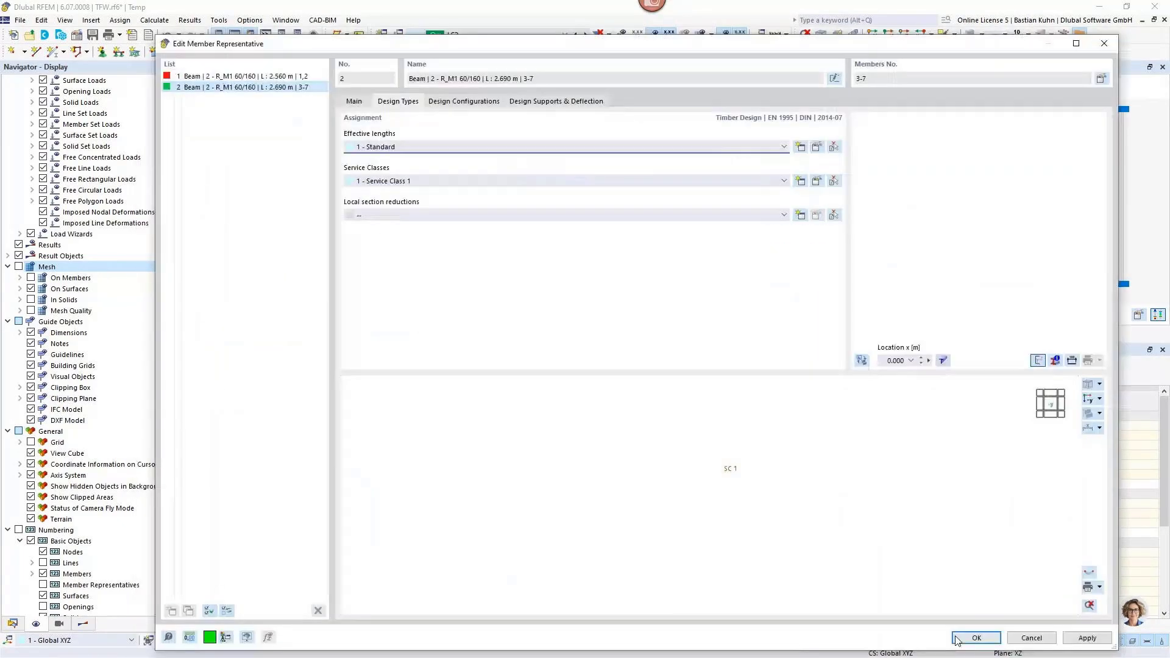
pyautogui.click(973, 638)
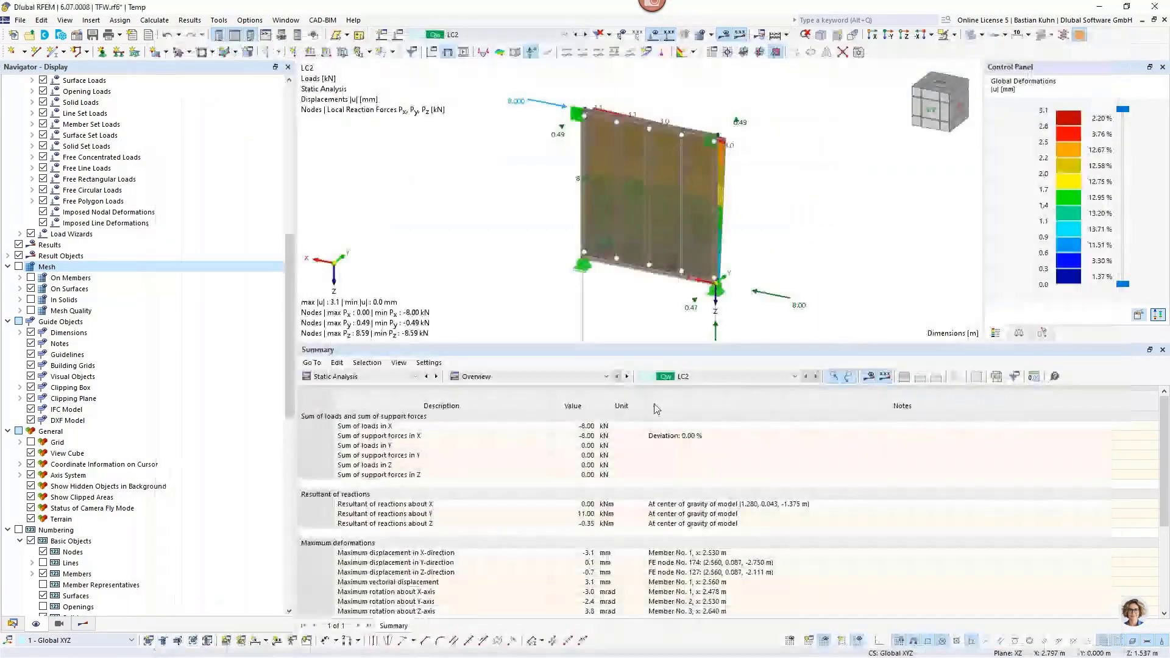
# Turn off Design All for members, member representatives and surfaces in the timber design's objects to design.
pyautogui.click(378, 376)
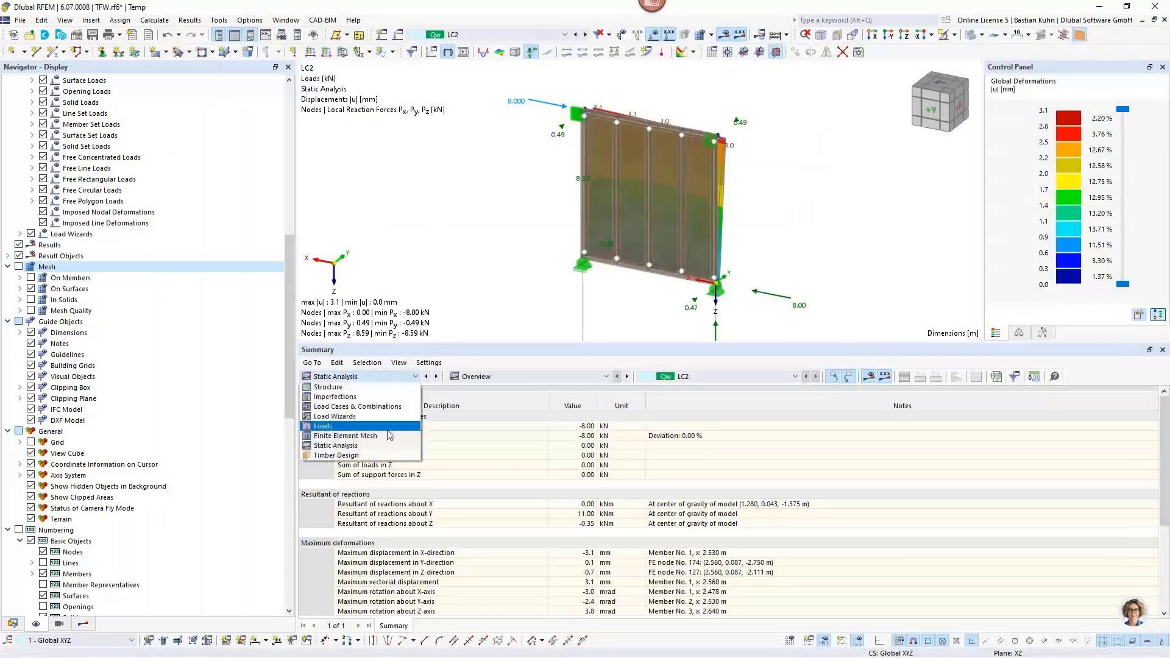
pyautogui.click(385, 457)
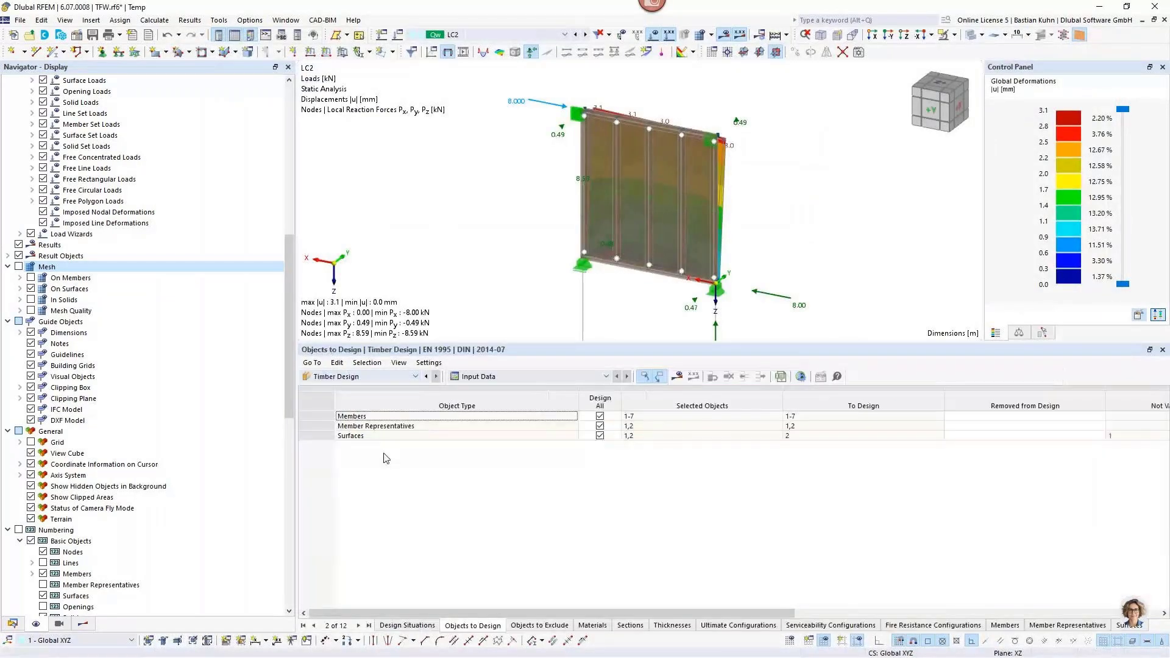
pyautogui.click(340, 378)
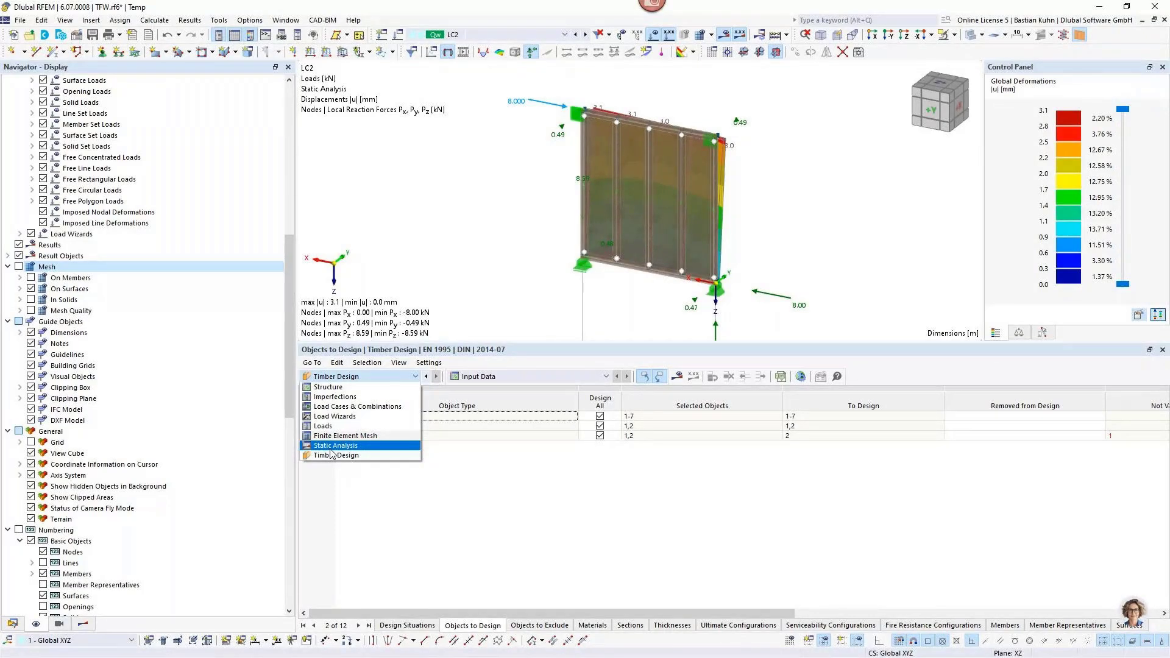
pyautogui.click(12, 623)
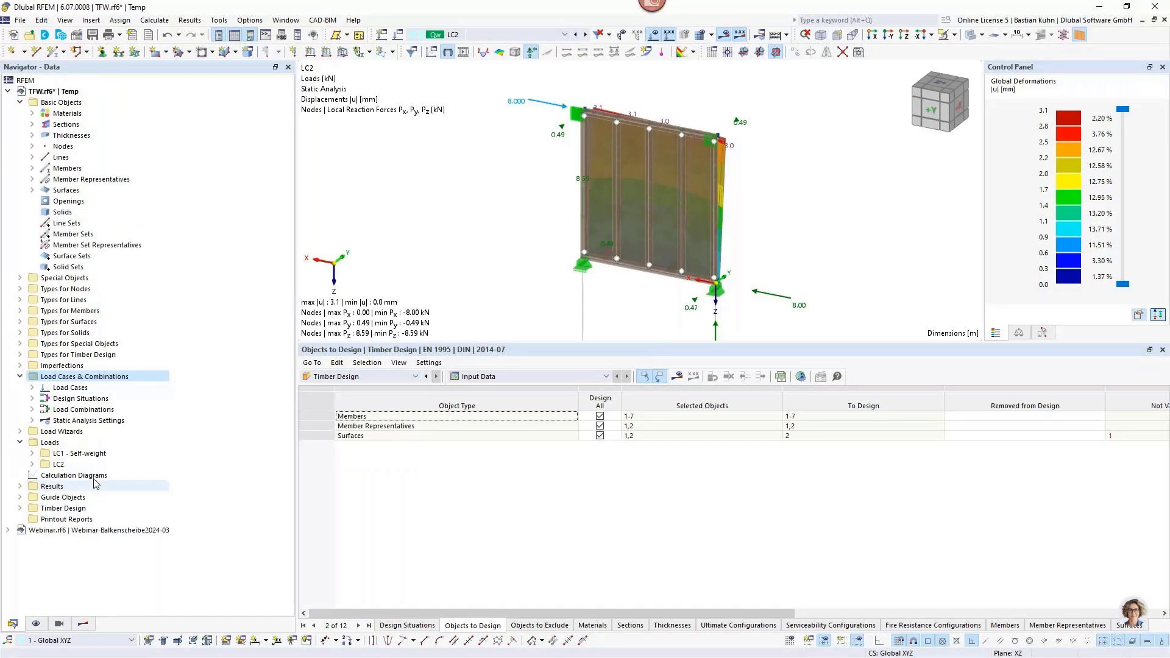
pyautogui.click(20, 508)
pyautogui.scroll(-1, 37, 508)
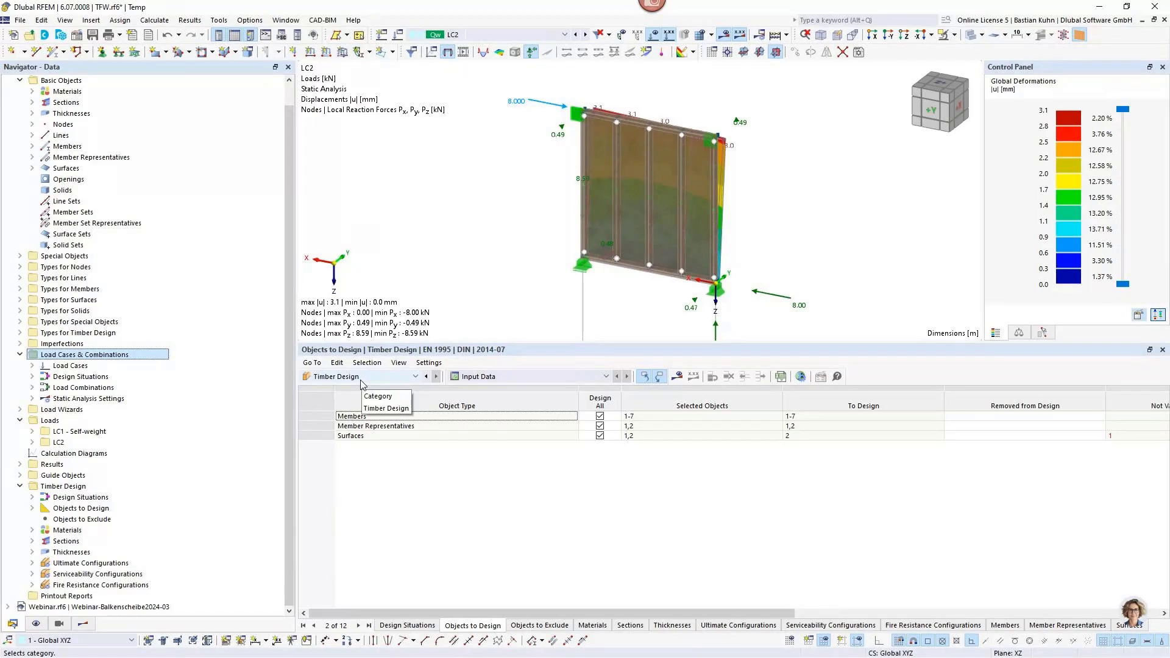
pyautogui.click(600, 436)
pyautogui.click(600, 426)
pyautogui.click(599, 417)
# Select only member representative 2, the vertical studs, as the object for timber design.
pyautogui.click(639, 427)
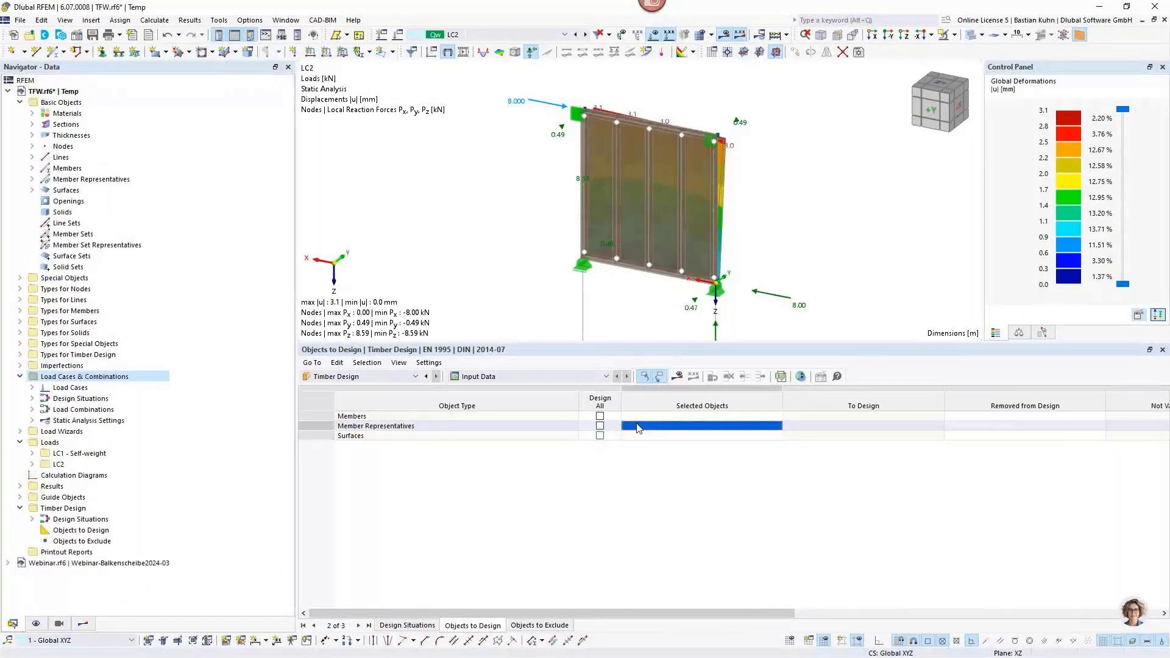
pyautogui.click(647, 427)
pyautogui.click(776, 427)
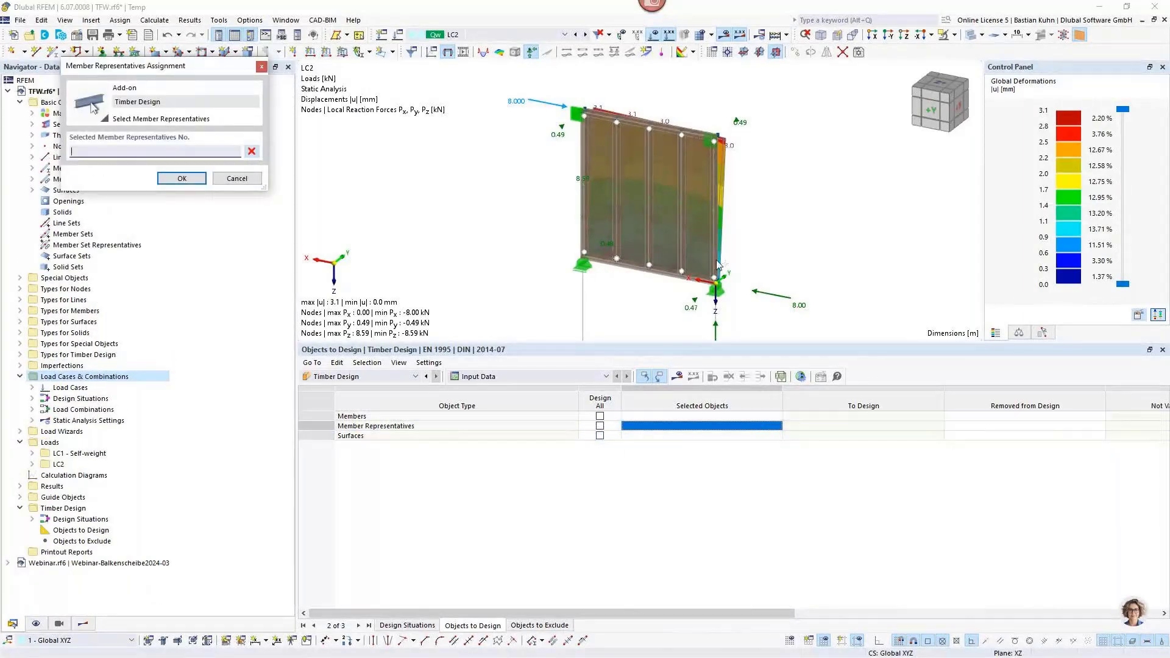
pyautogui.click(713, 211)
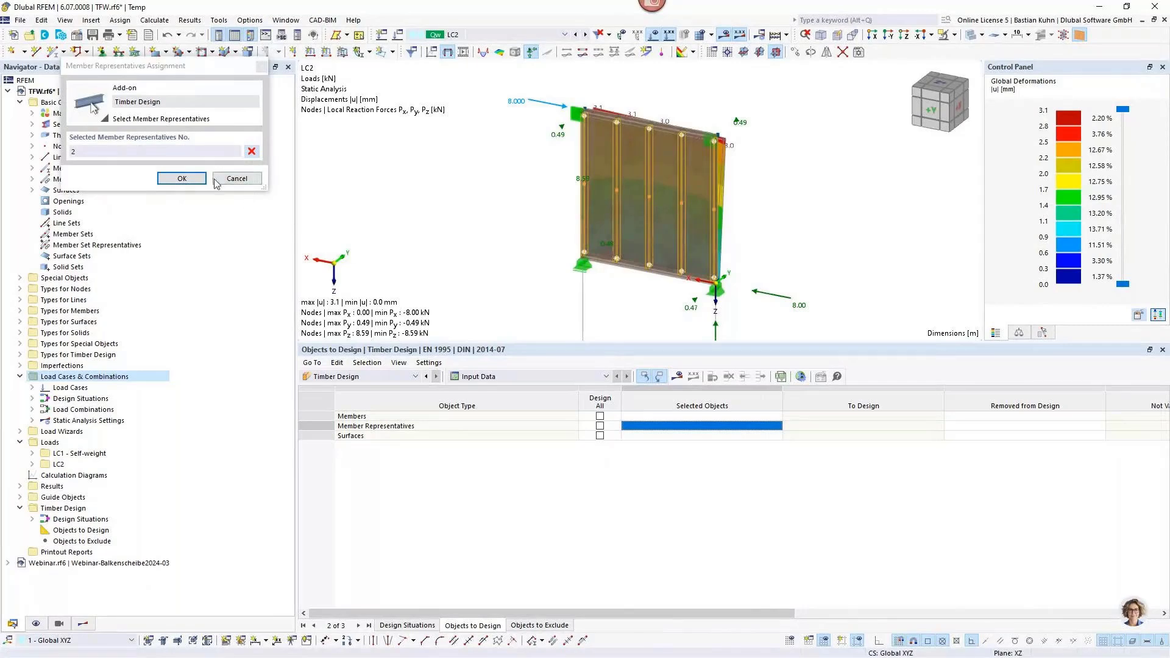
pyautogui.click(181, 178)
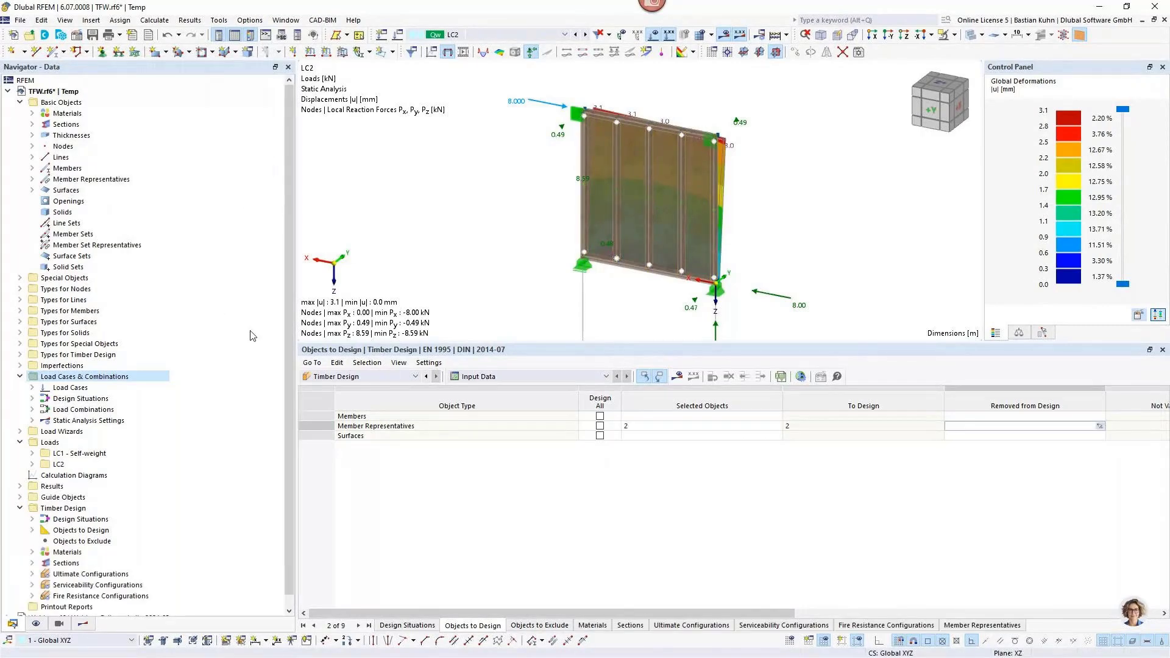
# Show the timber design results and select the ST1600.03 stability check for biaxial bending and compression.
pyautogui.click(677, 378)
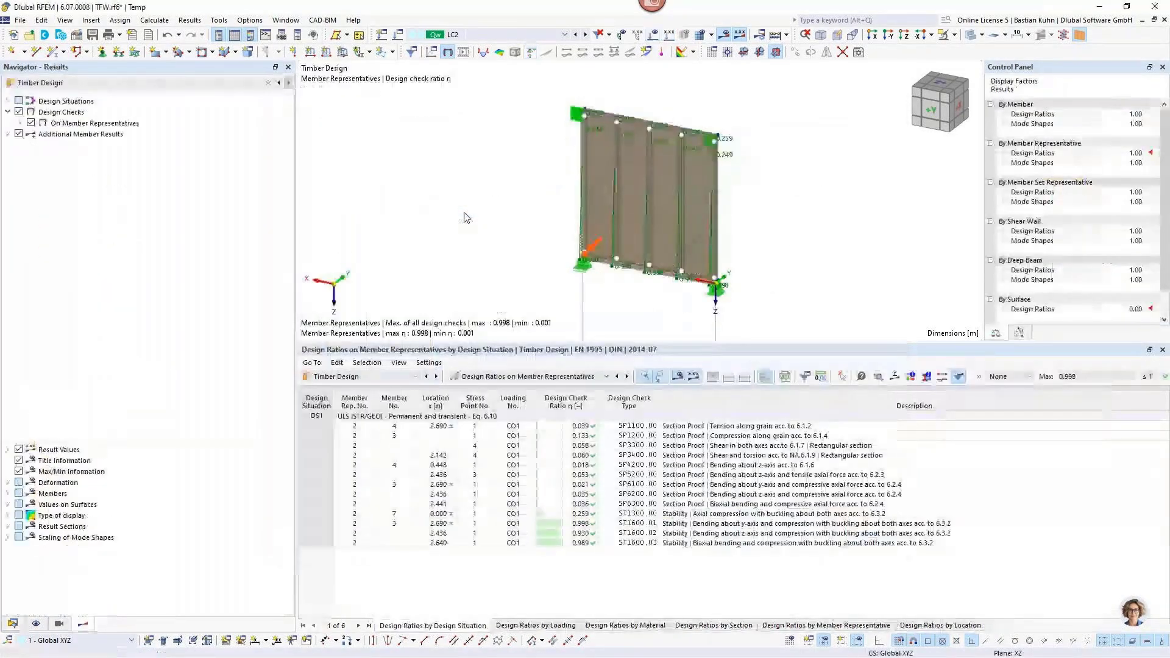
pyautogui.click(696, 544)
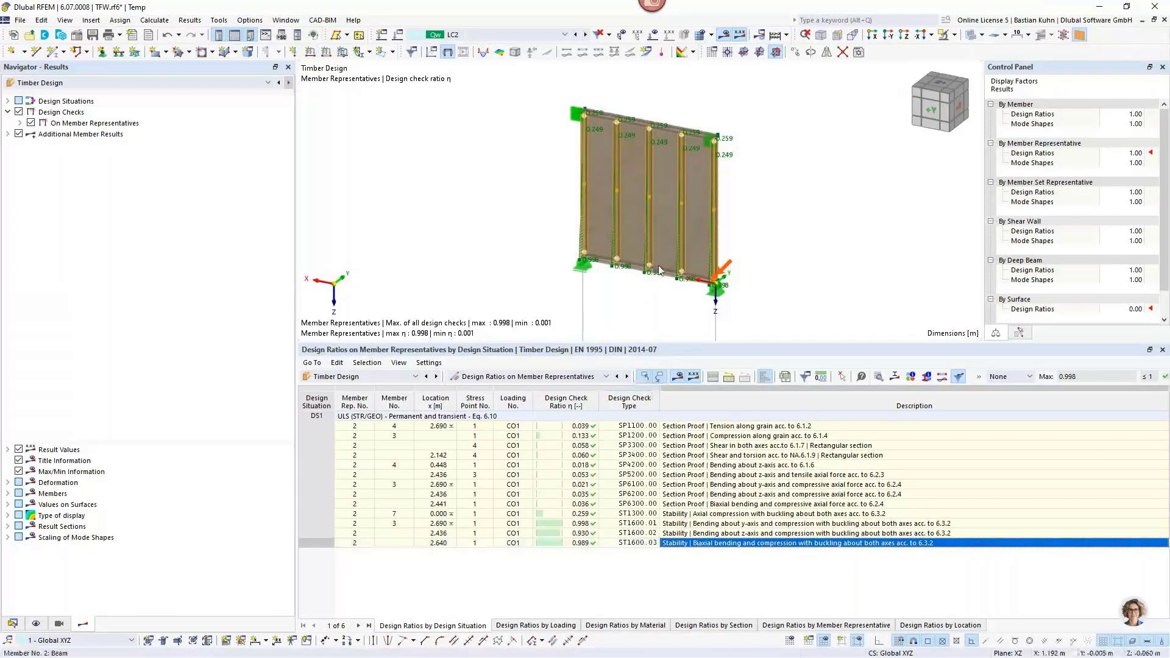
pyautogui.moveTo(666, 275)
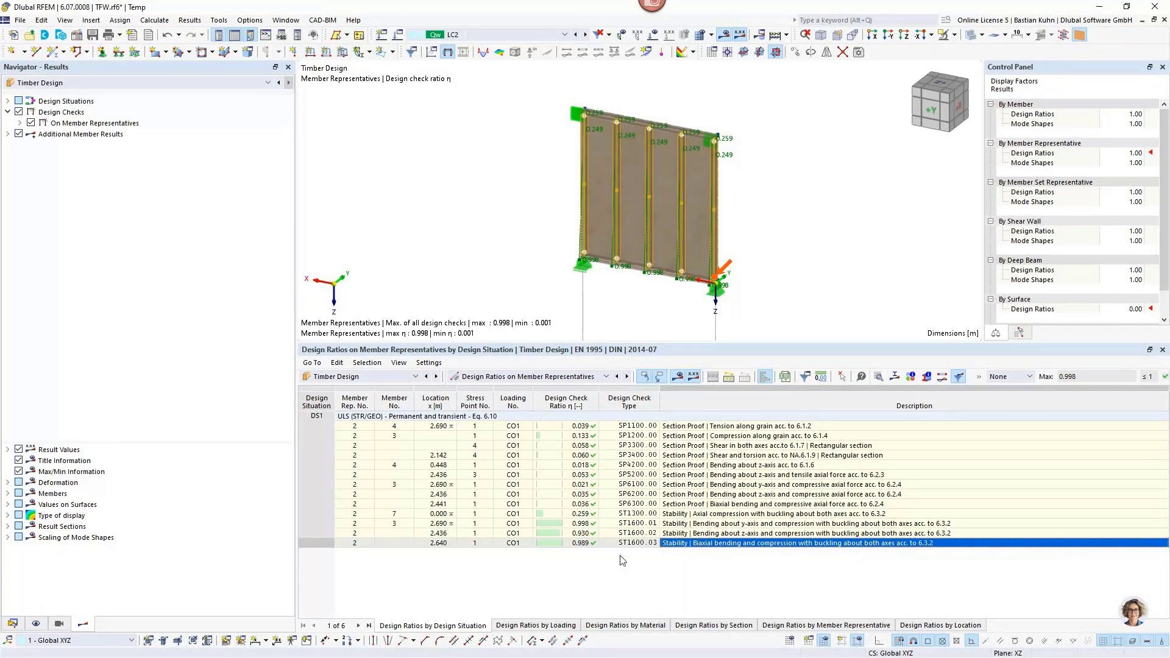
# Examine the design check details of ST1600.03, including its buckling formulas and the options for printing them.
pyautogui.doubleClick(706, 544)
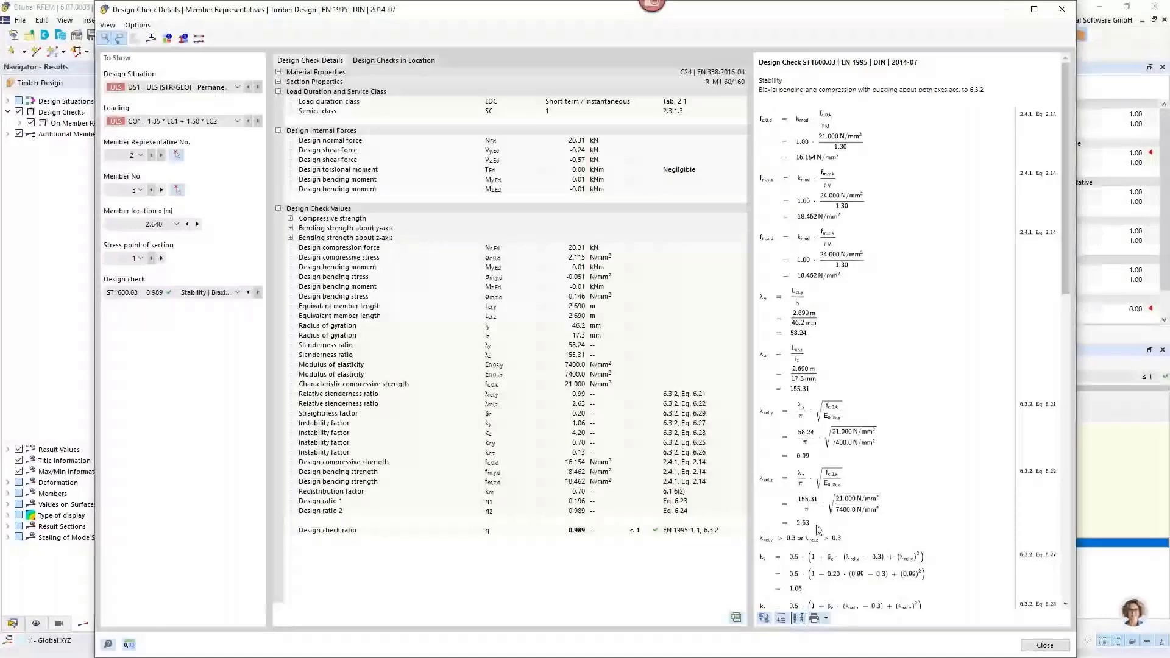
pyautogui.scroll(-5, 818, 529)
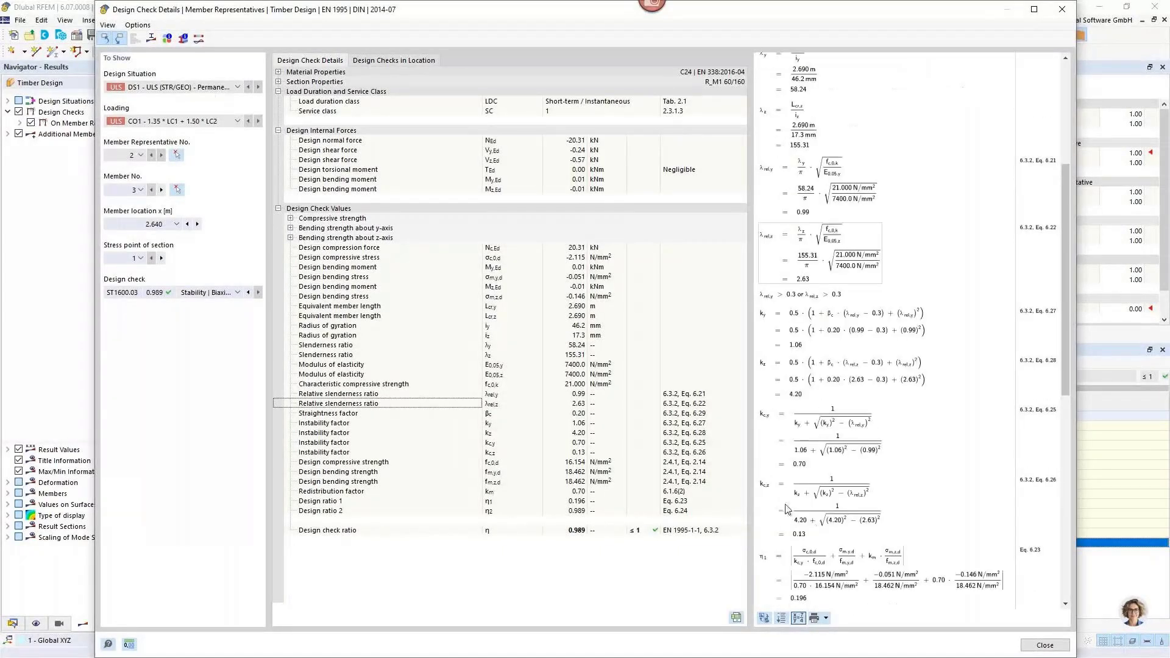
pyautogui.scroll(-3, 786, 509)
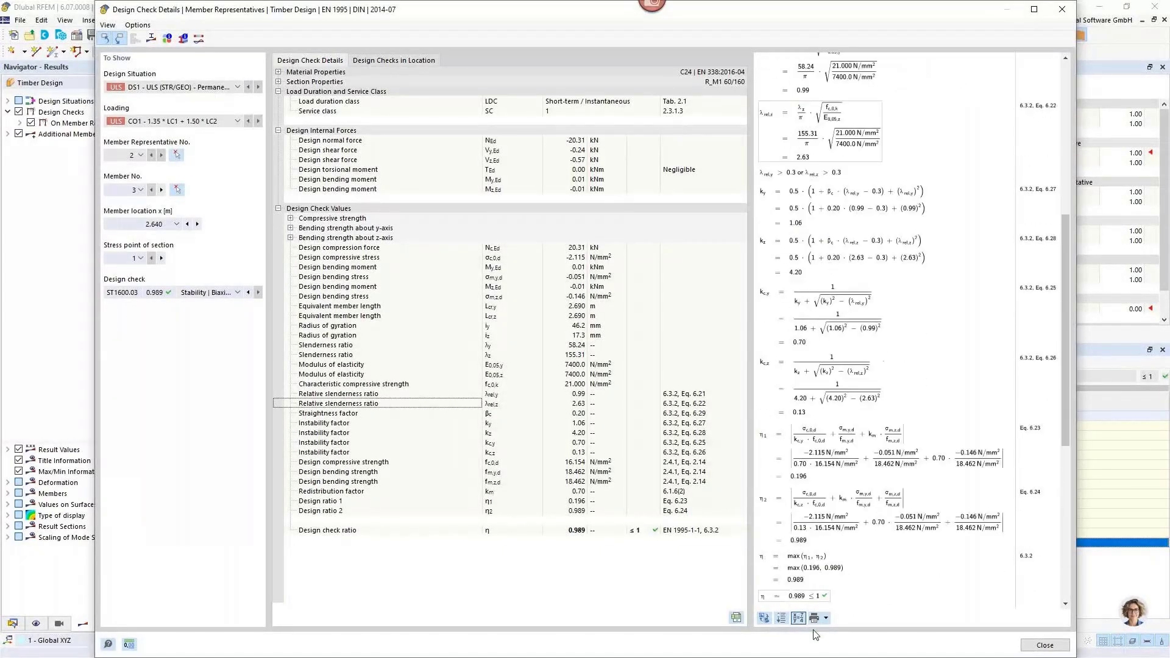
pyautogui.click(827, 620)
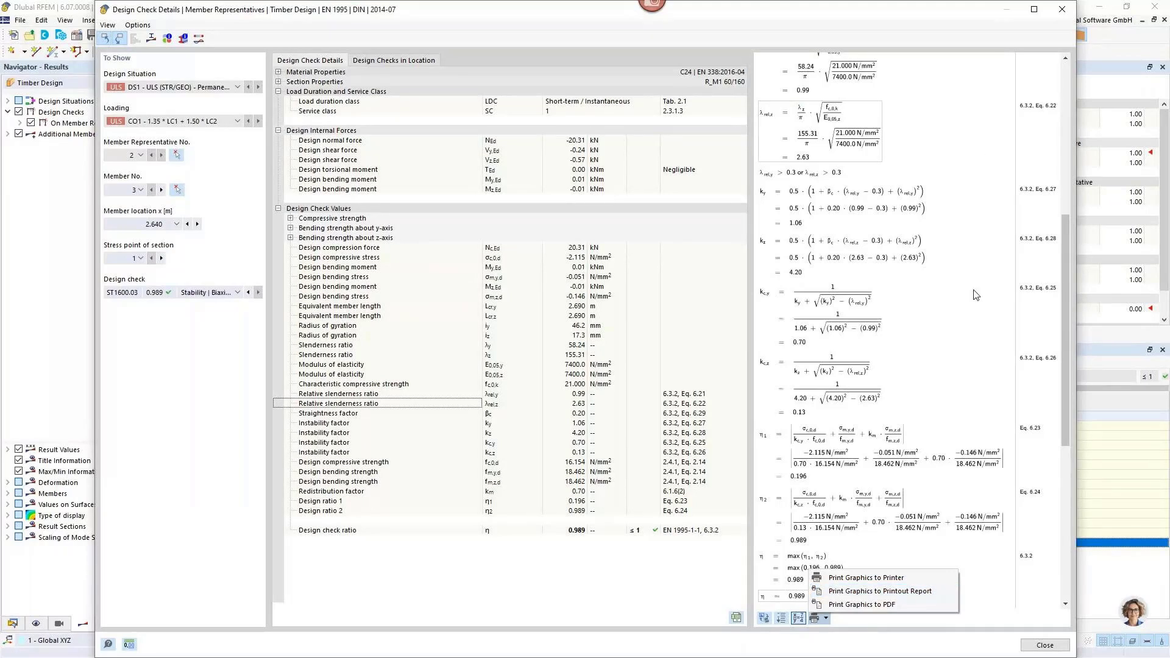
pyautogui.click(1061, 13)
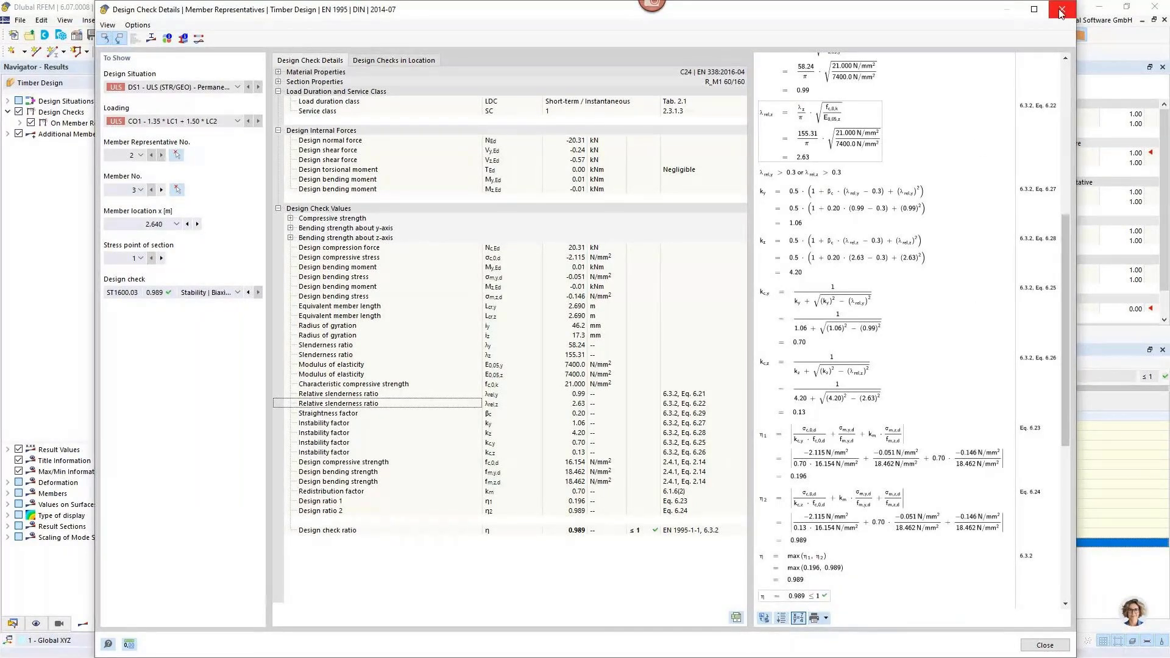
pyautogui.click(1061, 12)
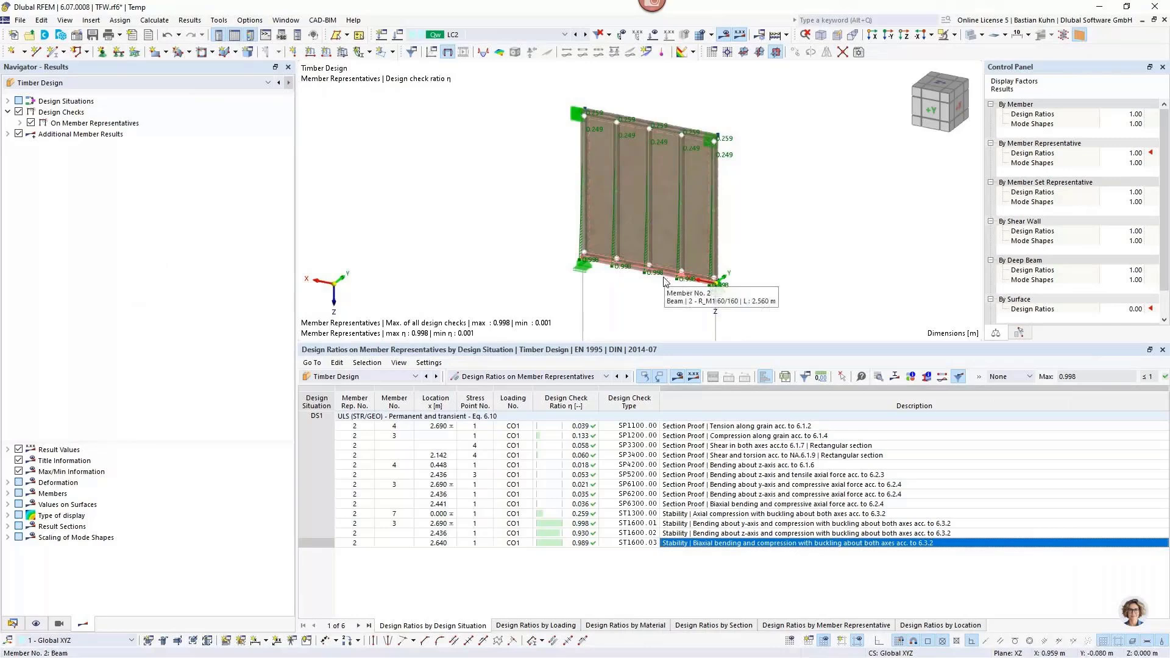
# Display the line hinge forces n from the static analysis of LC2 and turn off the global deformations.
pyautogui.scroll(3, 656, 164)
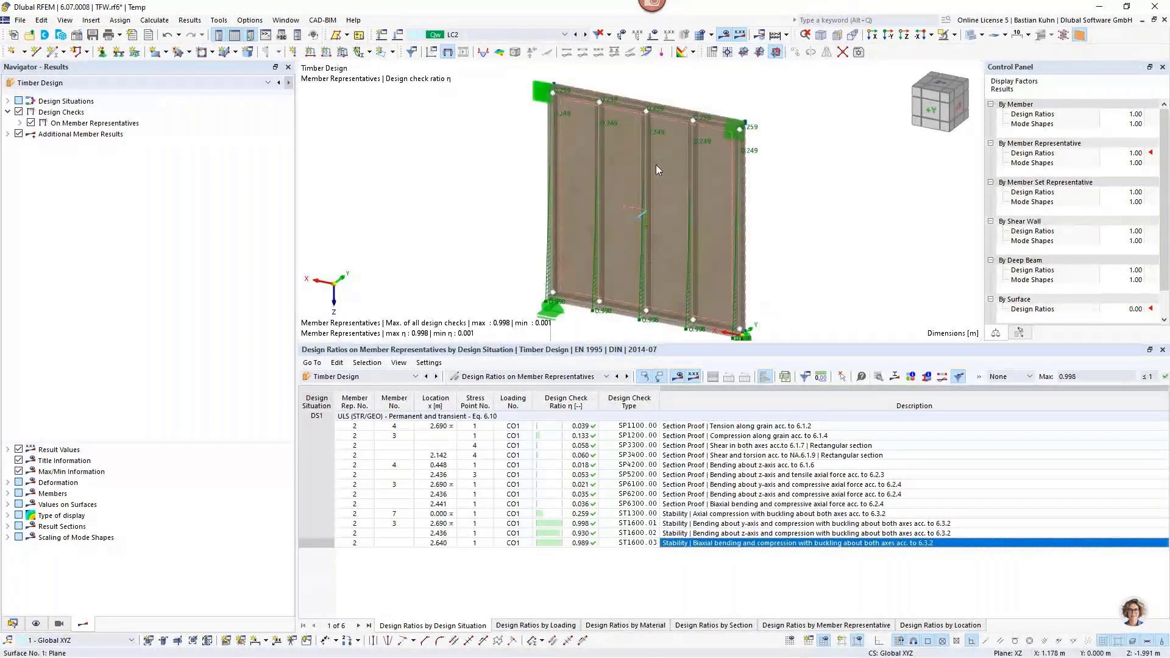
pyautogui.scroll(-3, 649, 178)
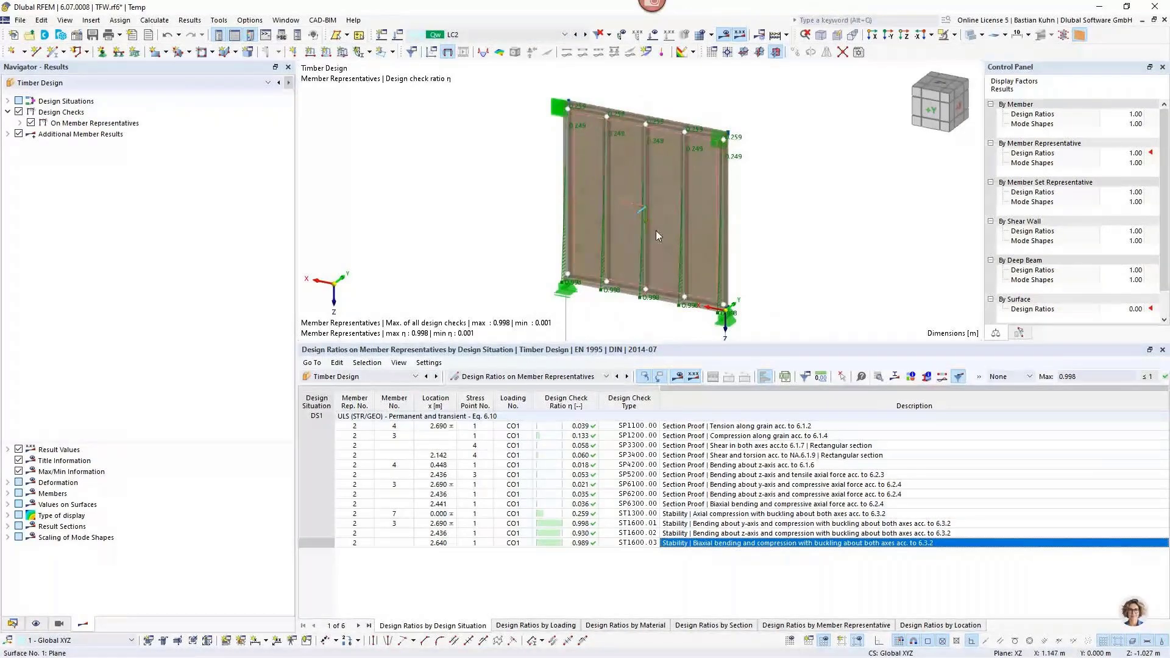
pyautogui.moveTo(657, 235)
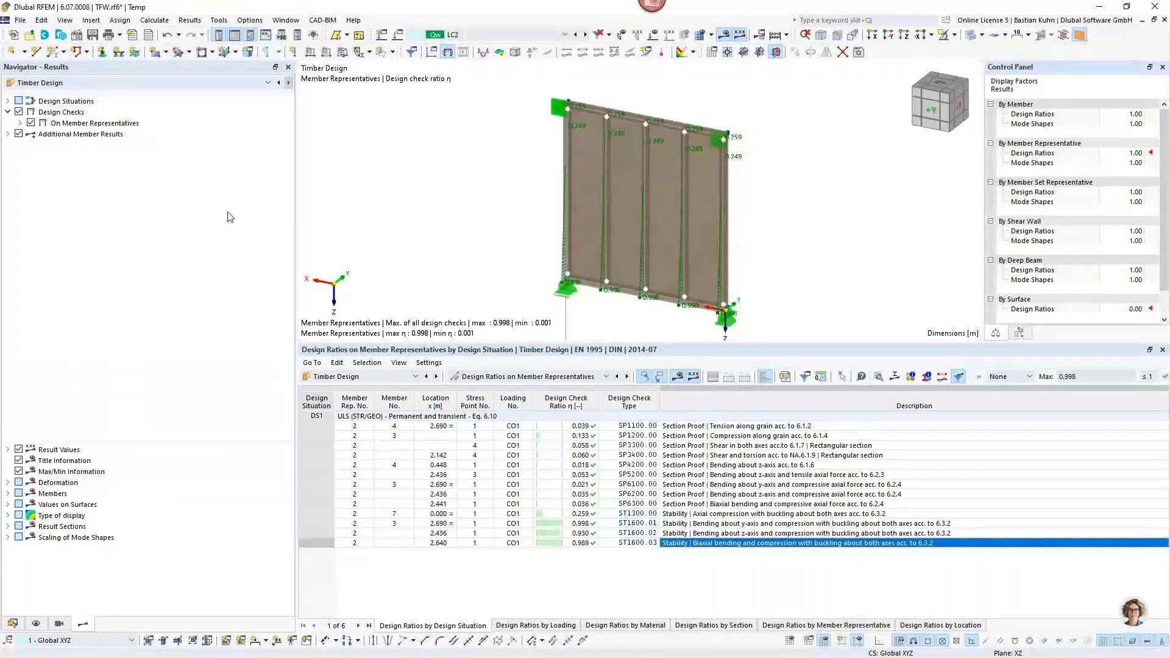
pyautogui.click(243, 84)
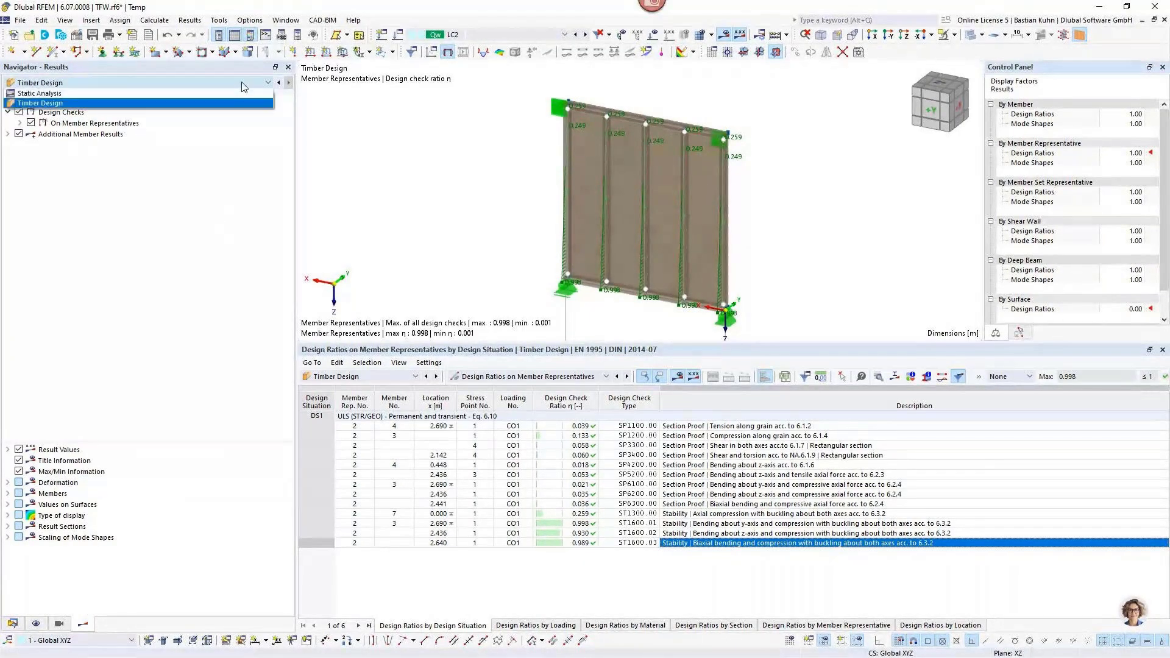
pyautogui.click(235, 93)
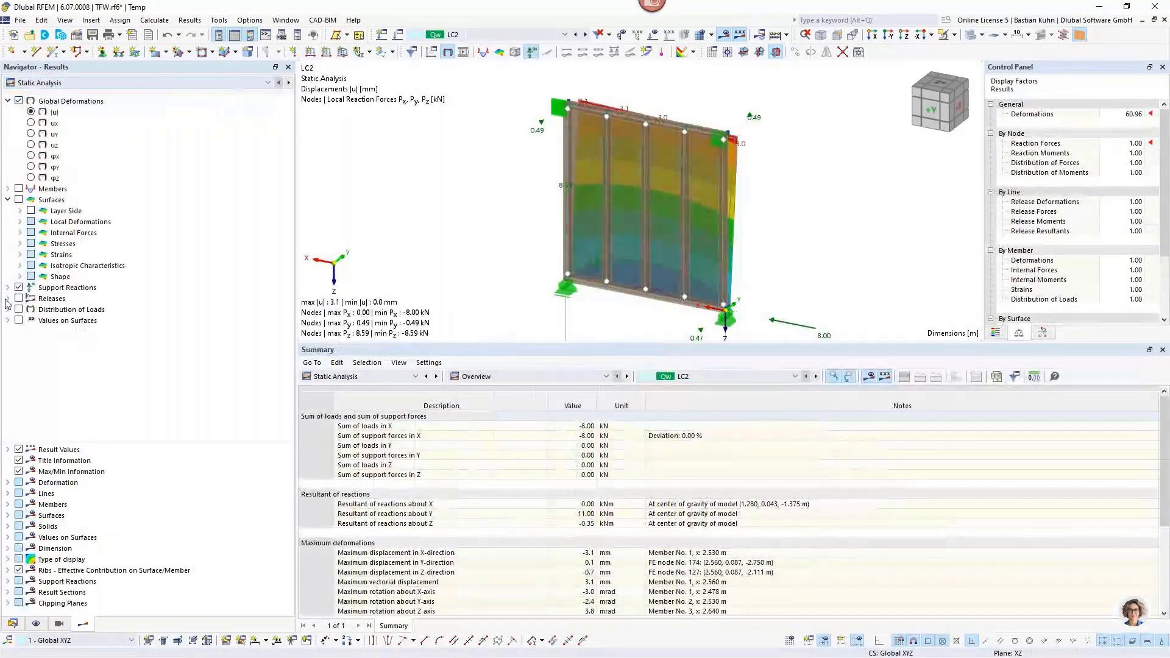
pyautogui.click(7, 299)
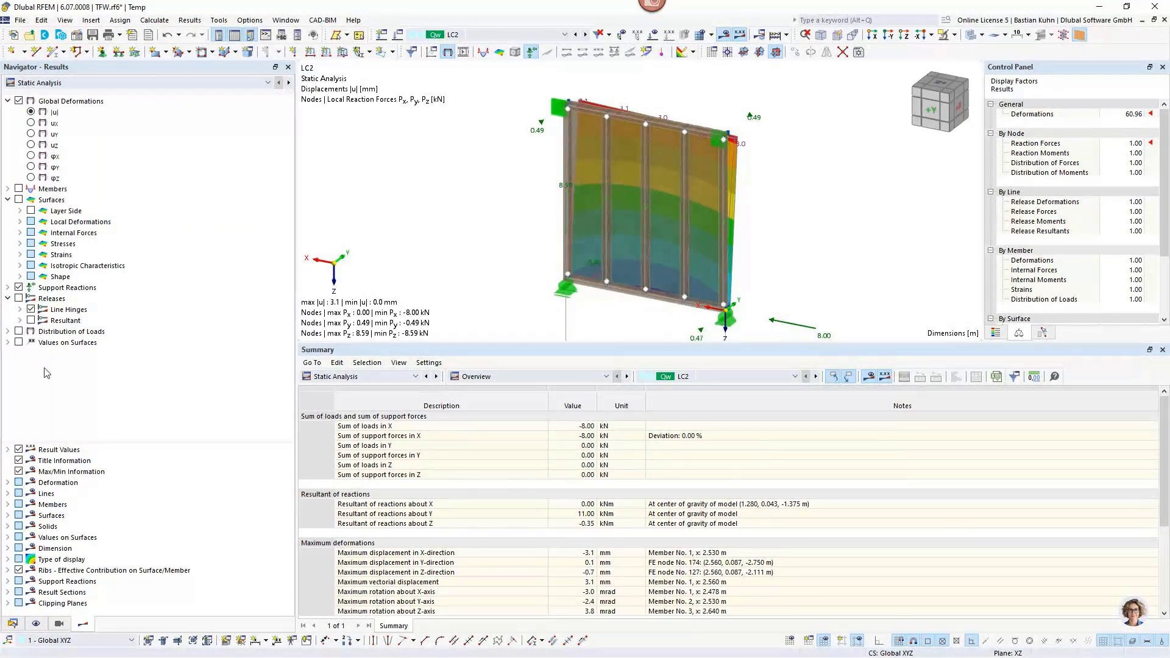
pyautogui.click(19, 298)
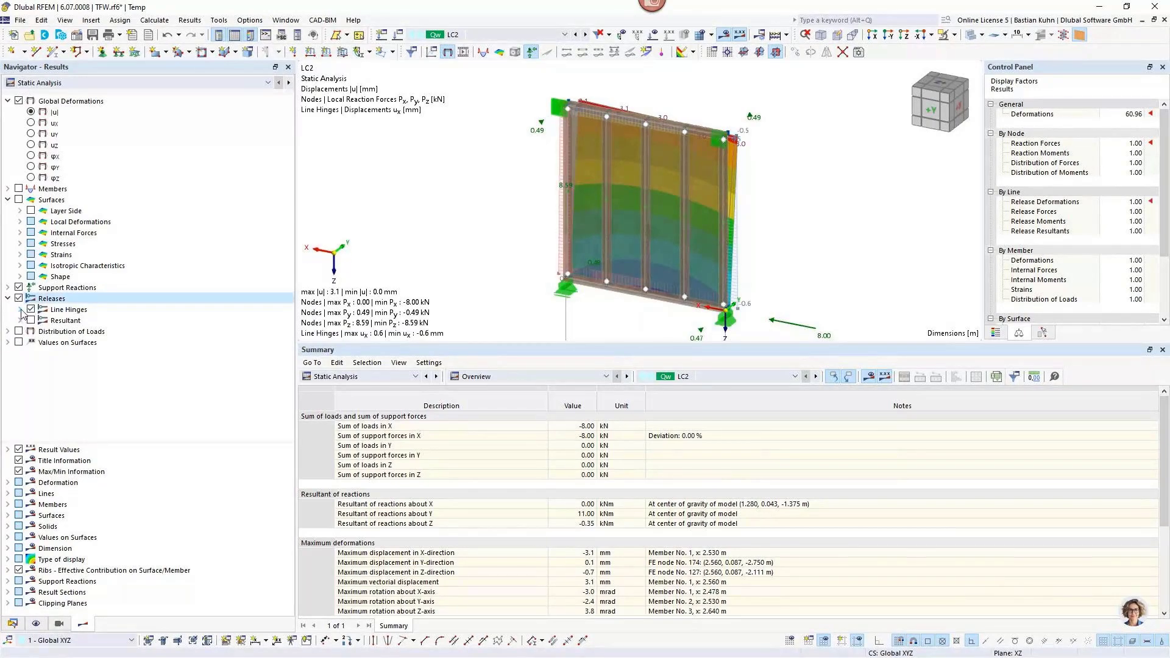
pyautogui.click(19, 310)
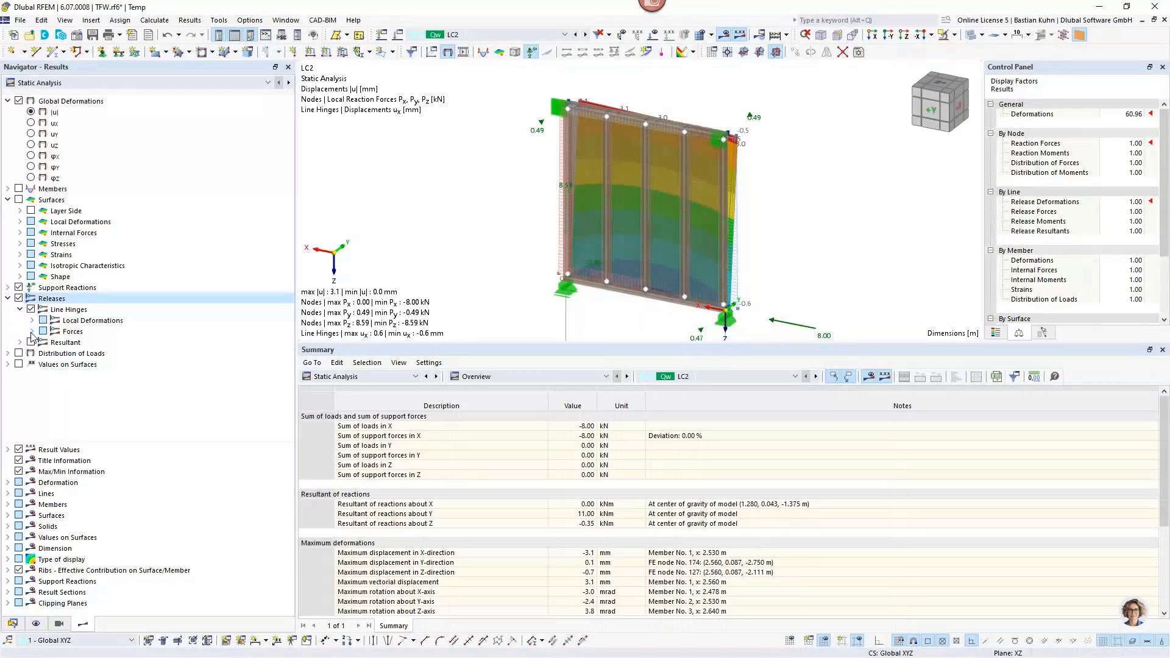
pyautogui.click(31, 332)
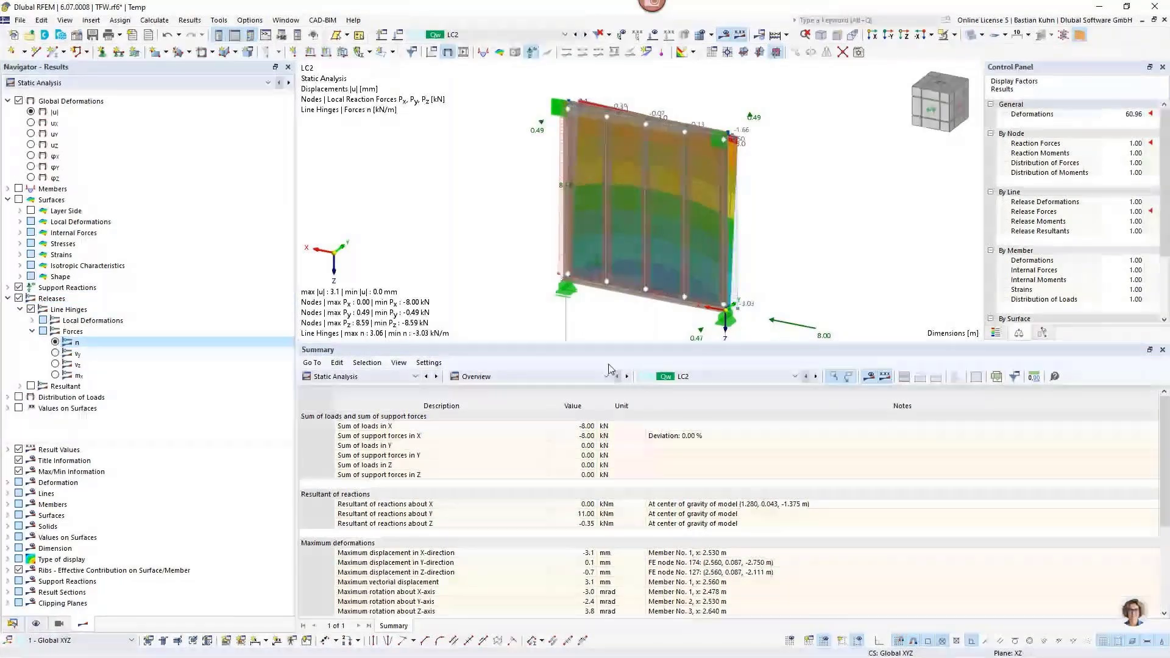
pyautogui.click(19, 101)
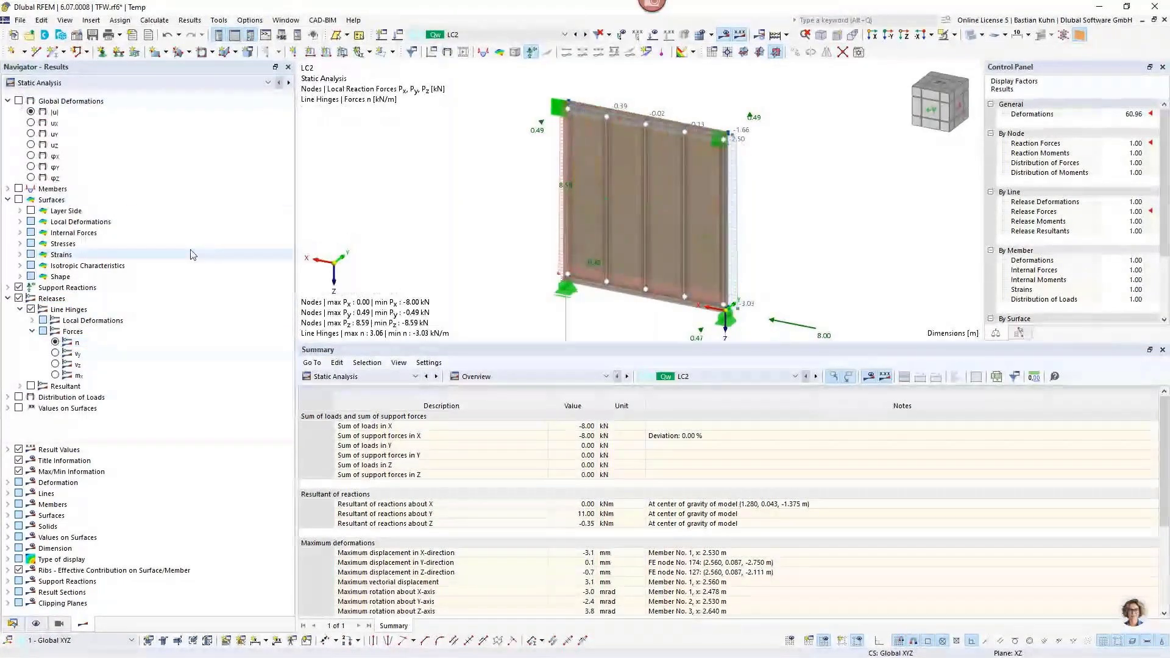
# Display the wall as a wireframe and examine the line hinge forces n along the panel's edges and corners.
pyautogui.click(952, 36)
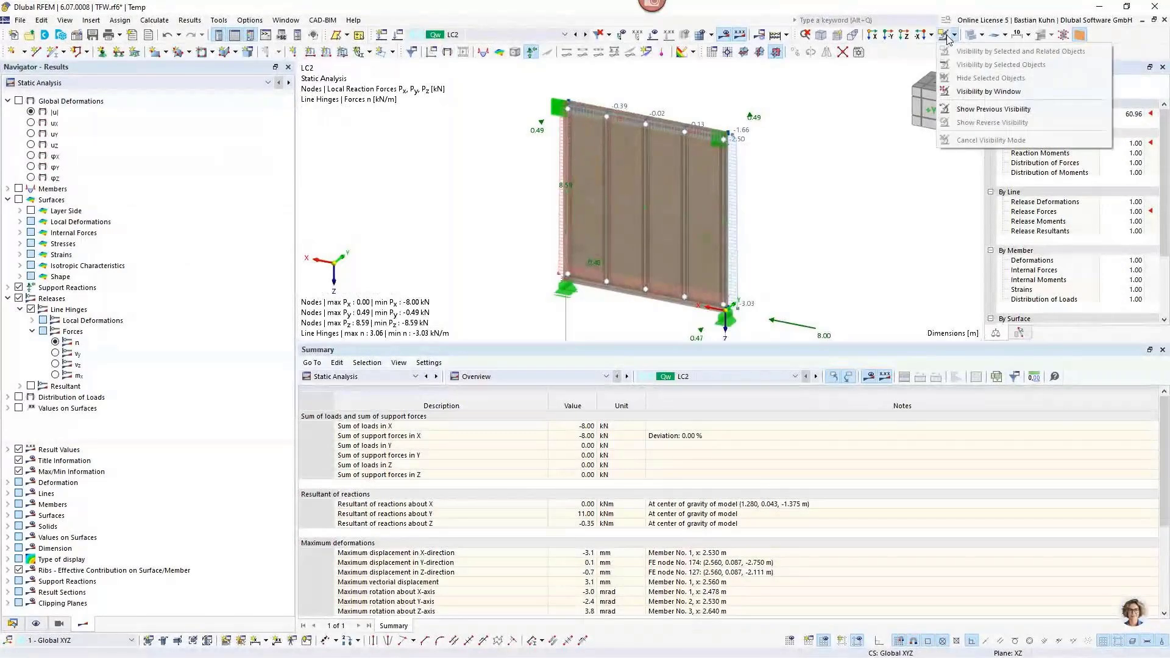
pyautogui.click(970, 35)
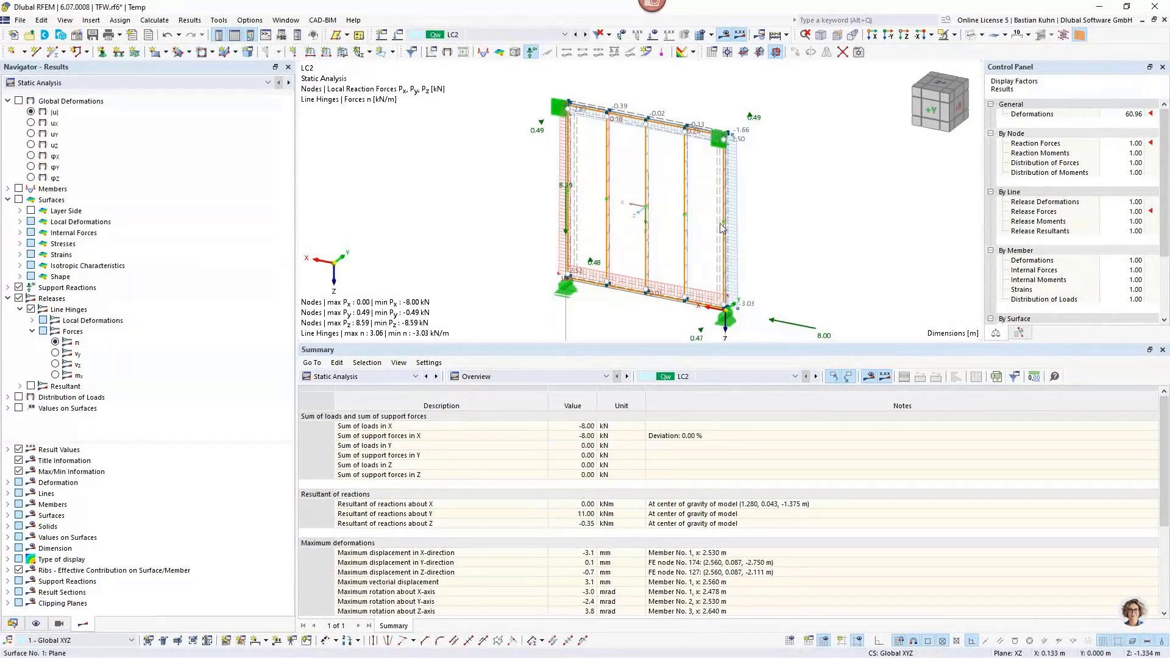
pyautogui.scroll(5, 721, 229)
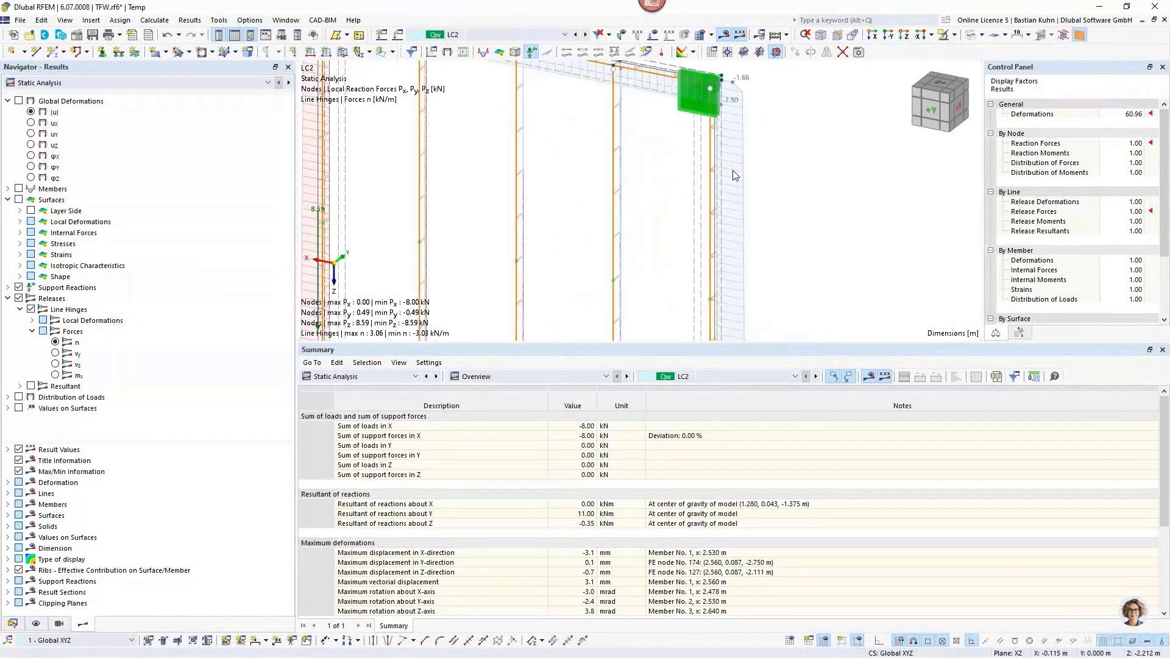
pyautogui.scroll(-5, 712, 224)
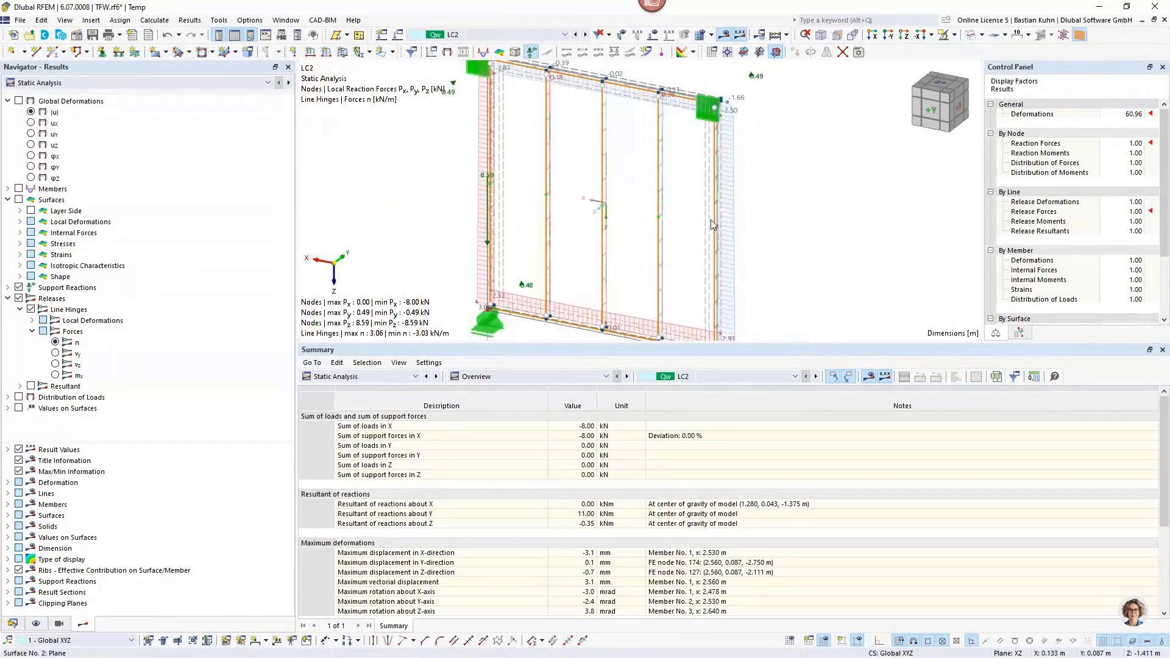
pyautogui.moveTo(637, 221); pyautogui.dragTo(636, 186, button='middle')
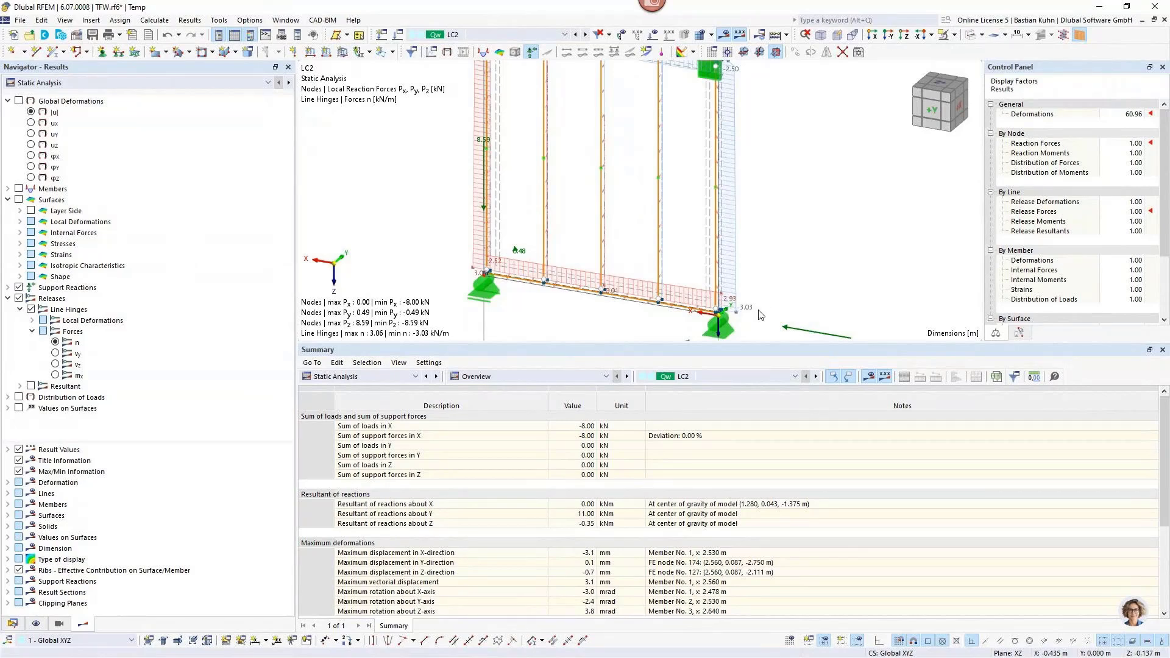
pyautogui.scroll(-1, 759, 315)
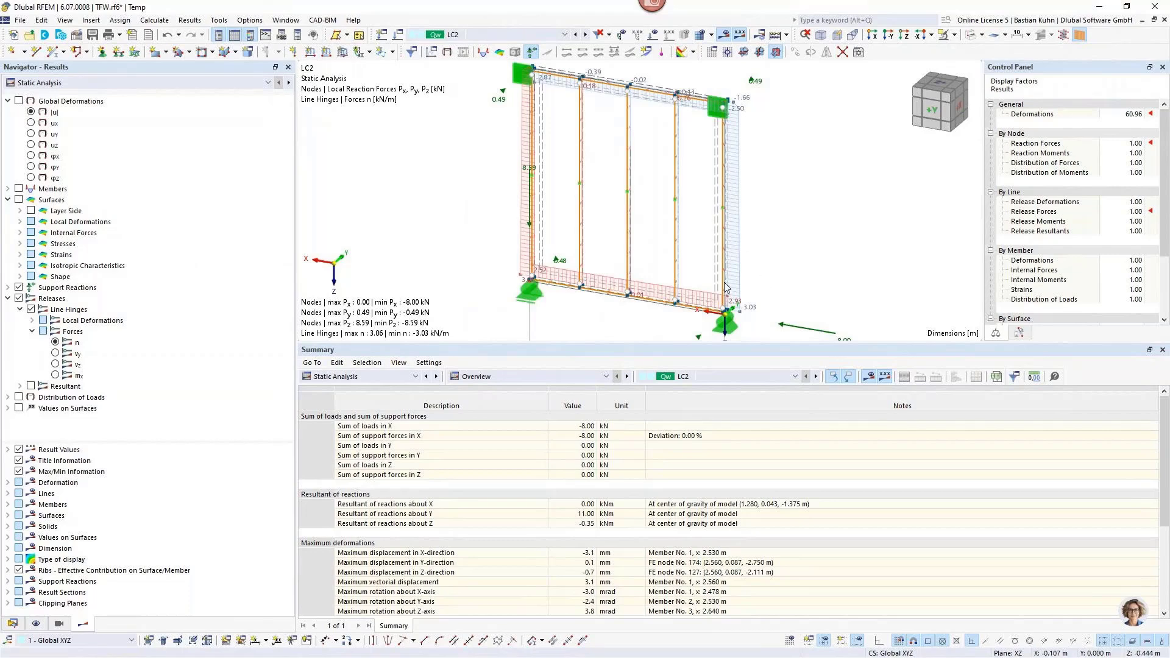
pyautogui.scroll(-1, 787, 305)
pyautogui.scroll(-1, 787, 305)
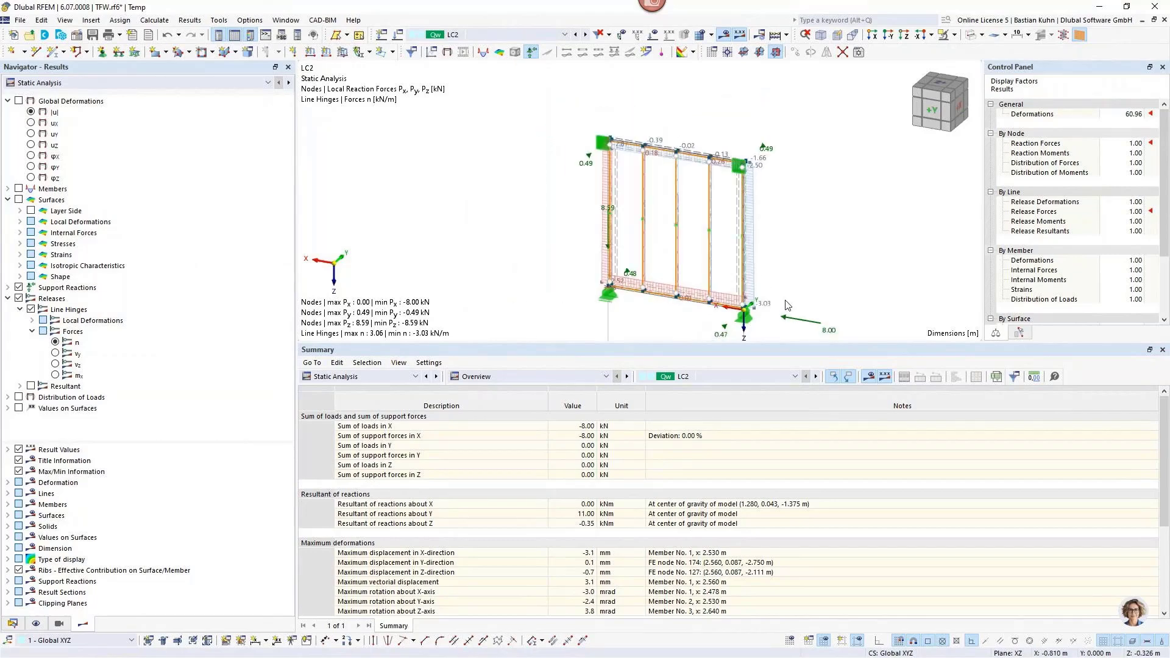
pyautogui.moveTo(810, 285); pyautogui.dragTo(792, 257, button='middle')
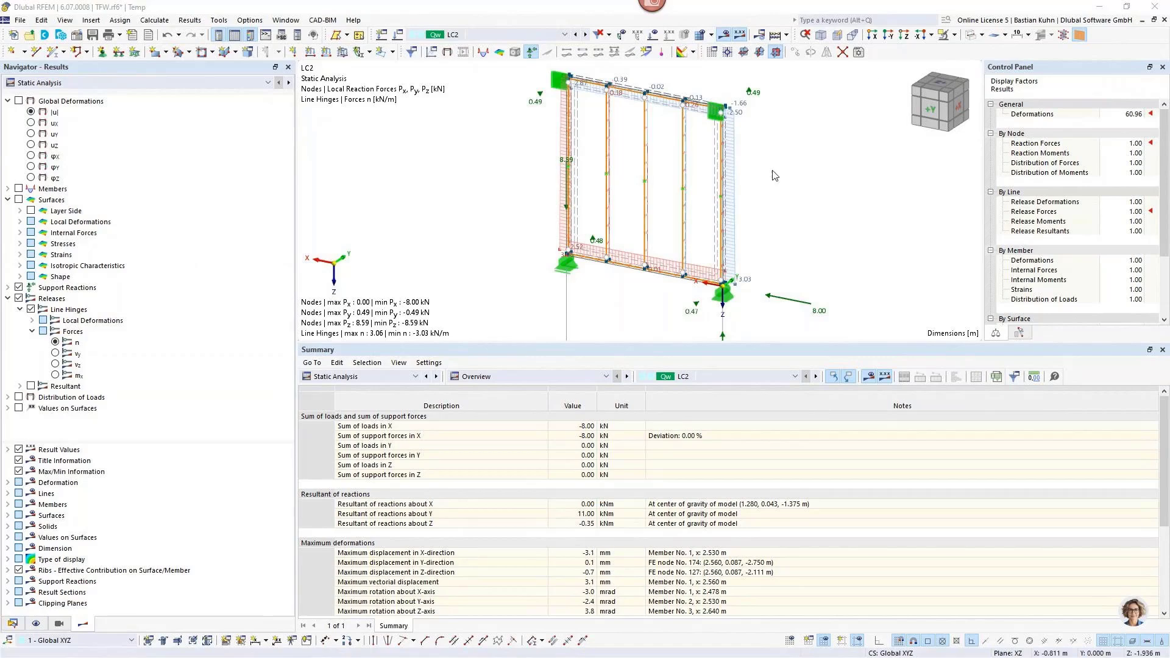
# Switch to the Webinar.rf6 building model and enlarge its graphics area by reducing the height of the Materials table.
pyautogui.click(285, 23)
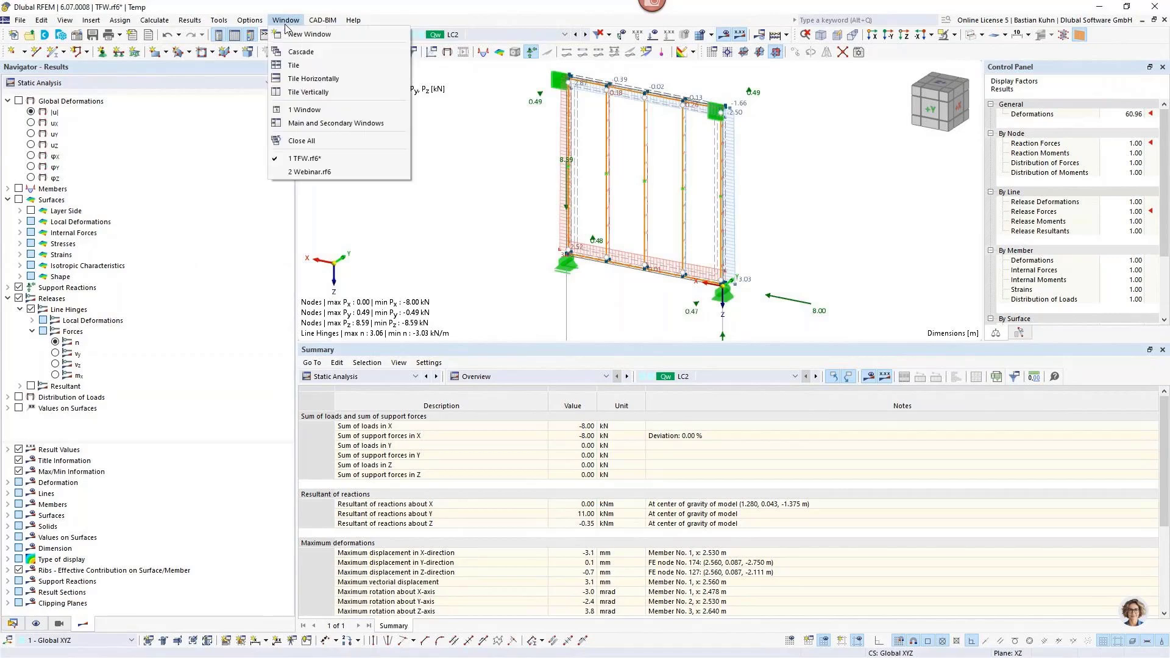
pyautogui.click(297, 174)
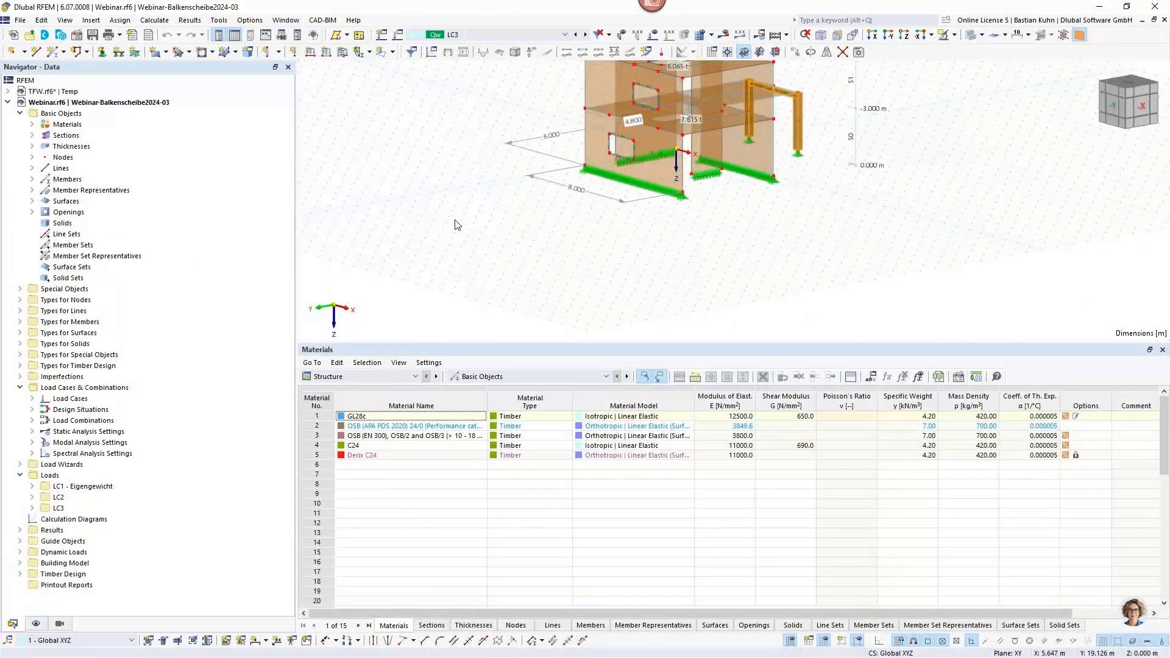
pyautogui.scroll(-3, 740, 228)
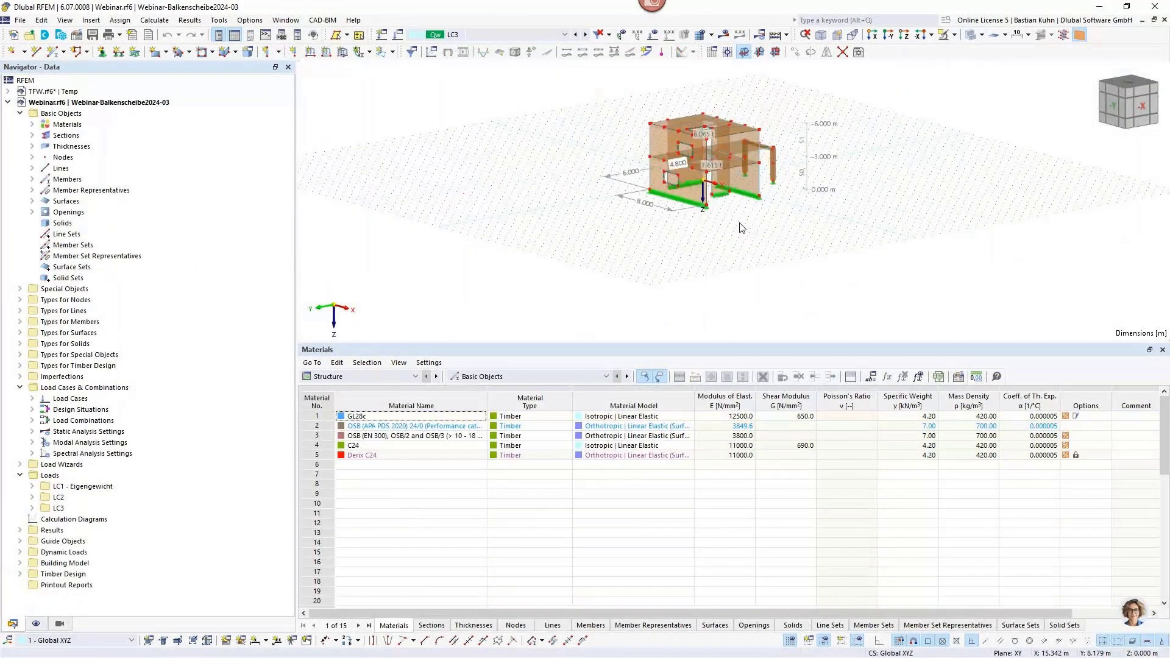
pyautogui.moveTo(740, 228); pyautogui.dragTo(563, 287, button='middle')
pyautogui.scroll(5, 687, 224)
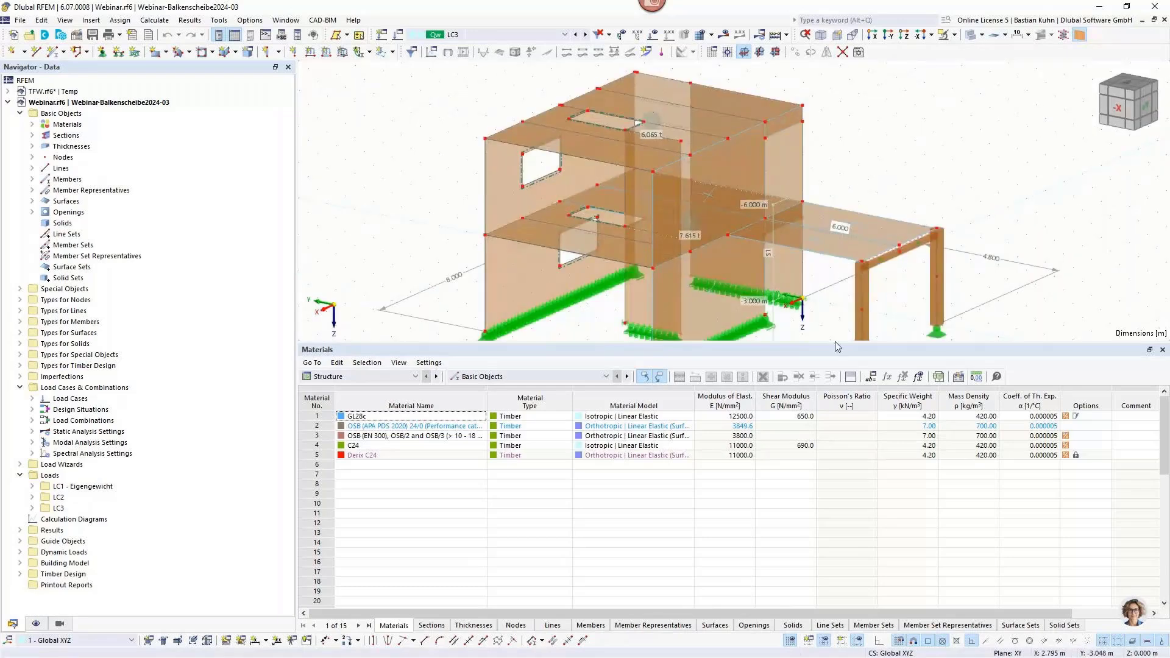
pyautogui.moveTo(835, 343); pyautogui.dragTo(848, 493)
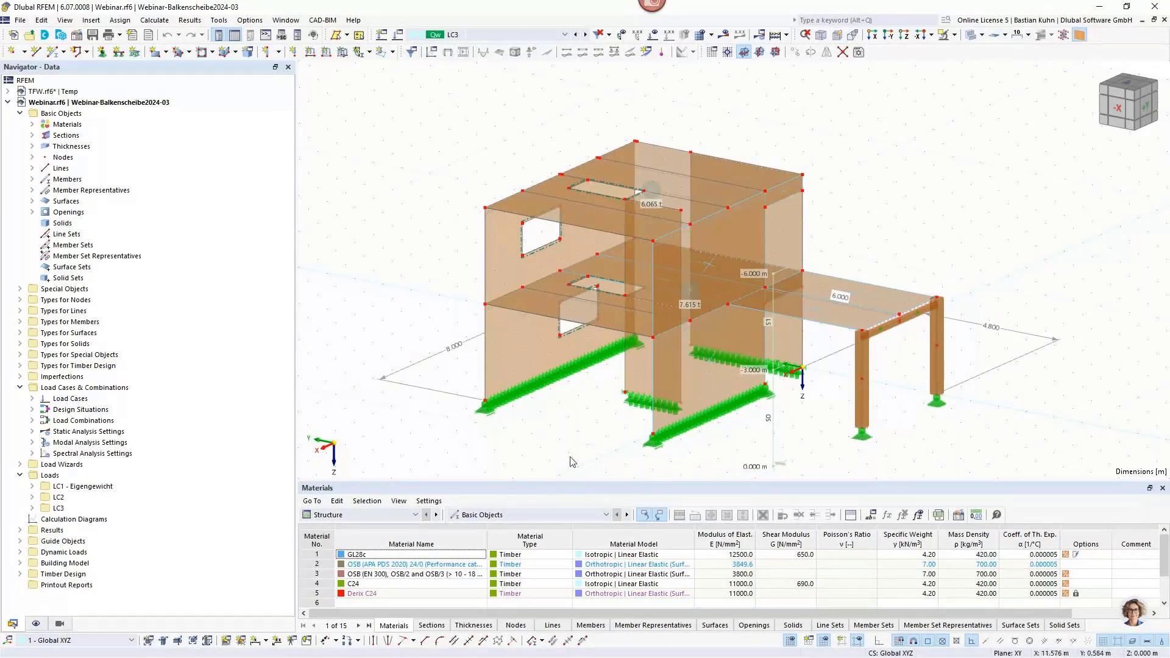
# Examine the building from several sides and inspect the line hinges assigned to surface 24 below the roof edge.
pyautogui.moveTo(575, 438); pyautogui.dragTo(640, 402, button='middle')
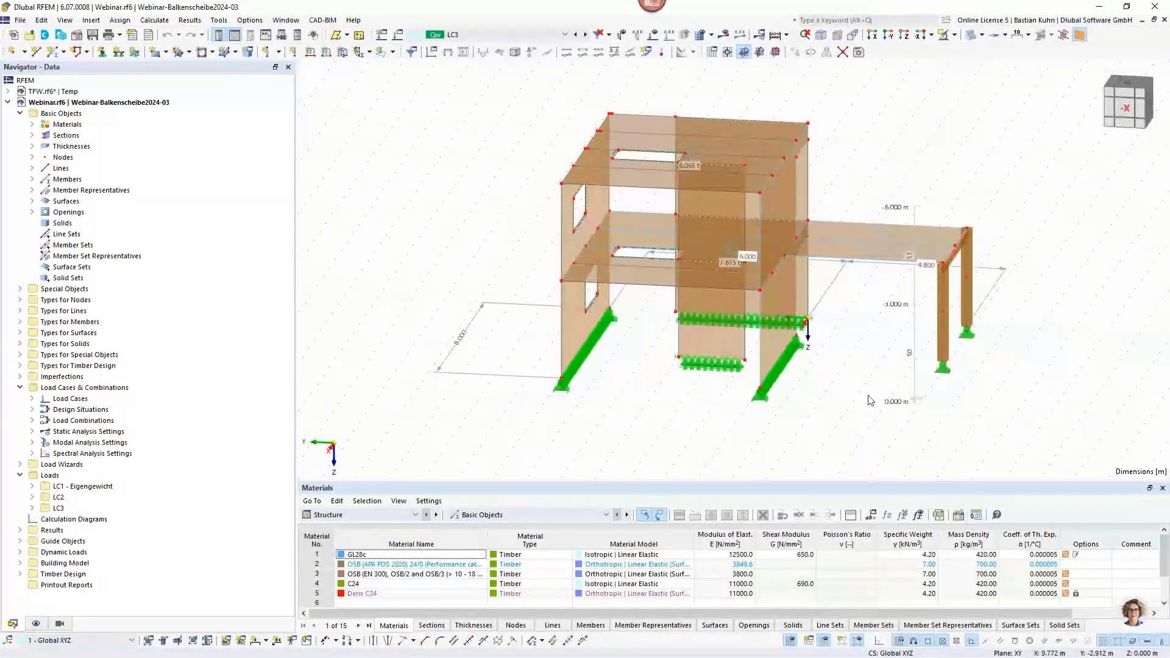
pyautogui.scroll(-1, 691, 271)
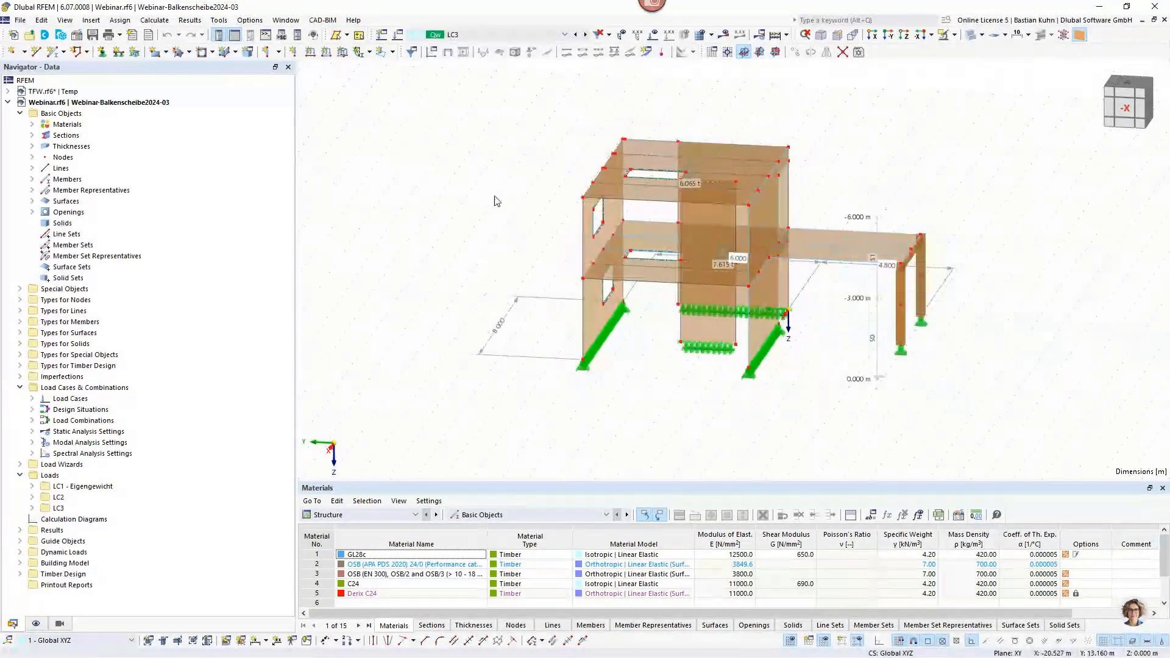
pyautogui.moveTo(467, 260); pyautogui.dragTo(664, 265, button='middle')
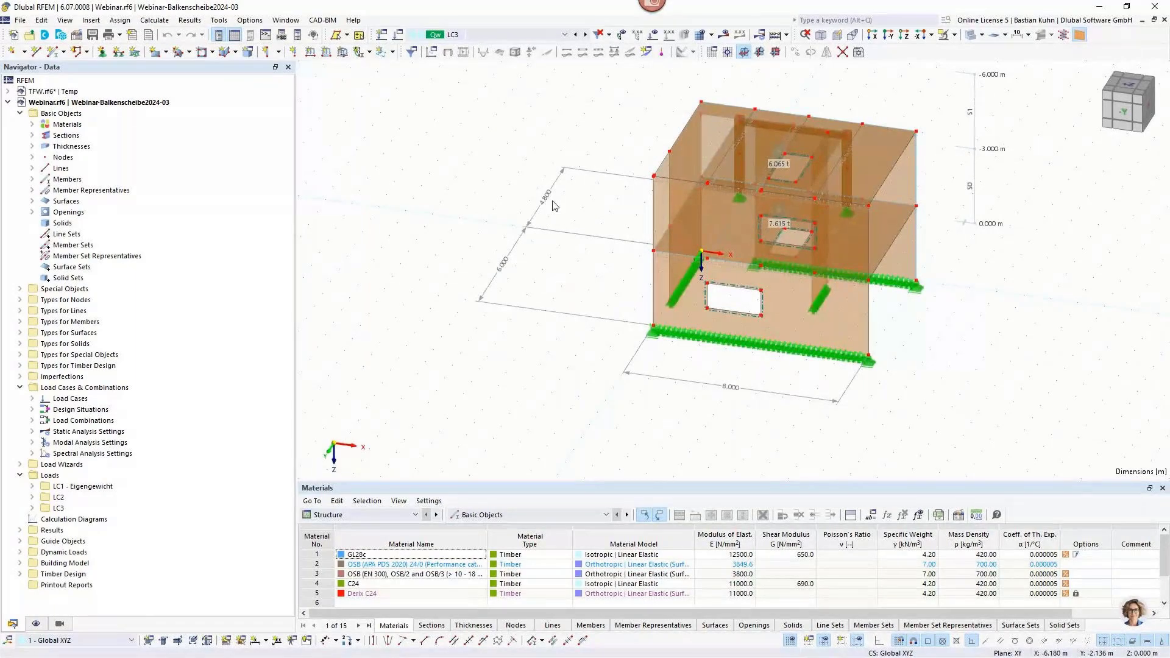
pyautogui.moveTo(582, 287); pyautogui.dragTo(733, 290, button='middle')
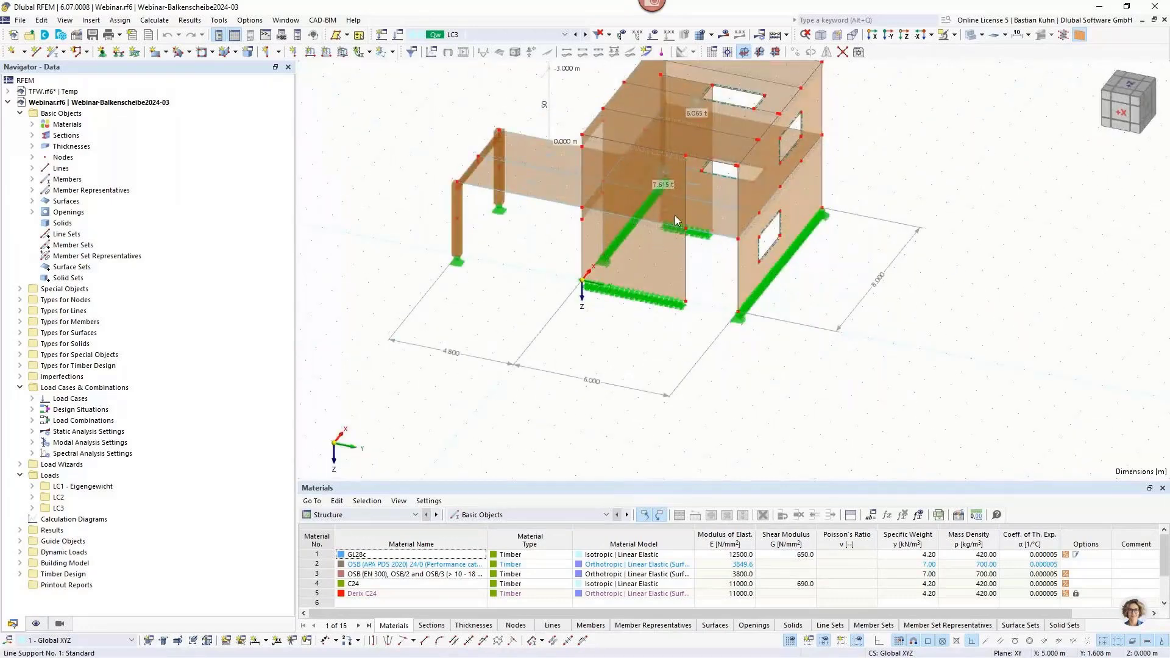
pyautogui.scroll(5, 649, 199)
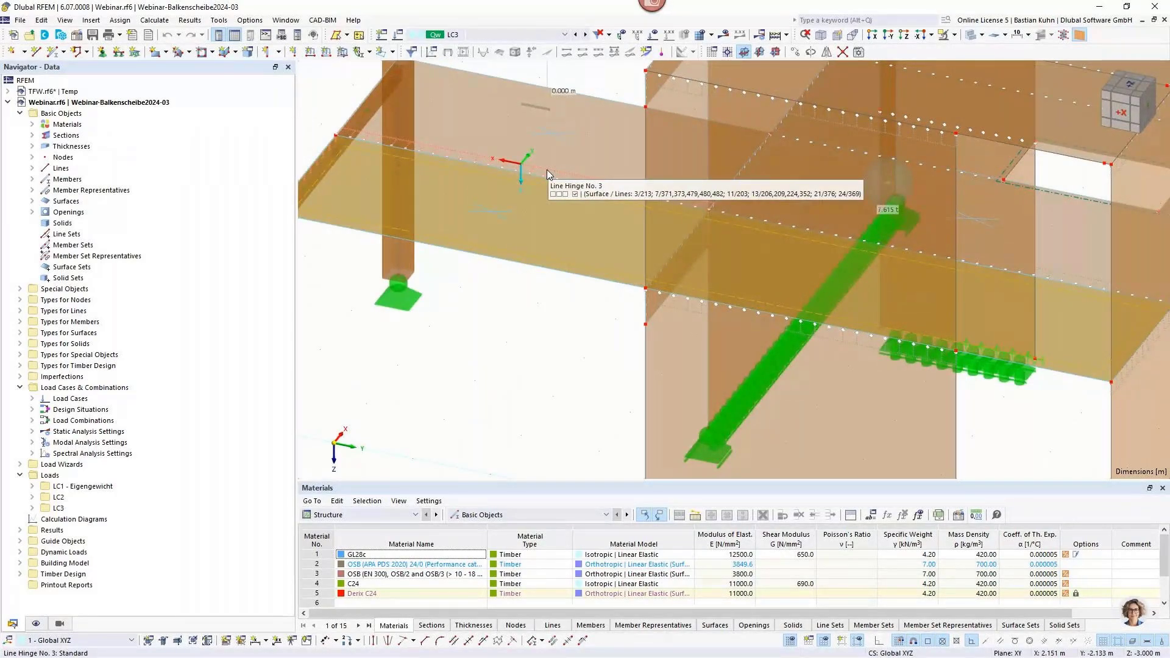
pyautogui.keyDown('ctrl'); pyautogui.moveTo(547, 170); pyautogui.dragTo(877, 171, button='middle'); pyautogui.keyUp('ctrl')
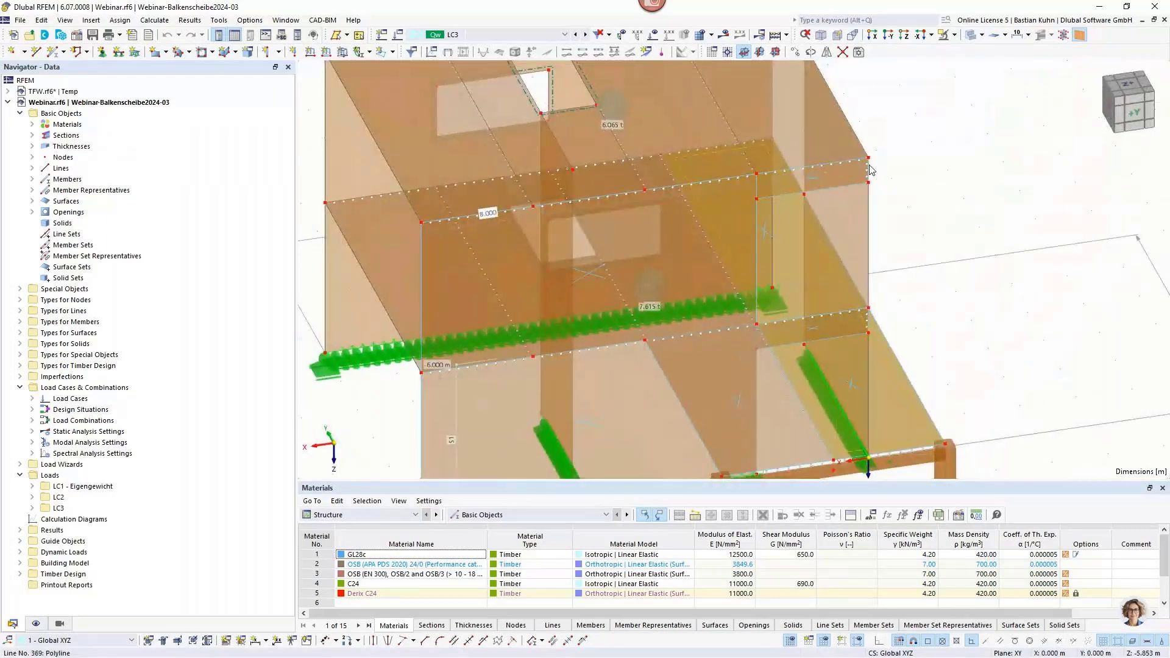
pyautogui.scroll(3, 870, 169)
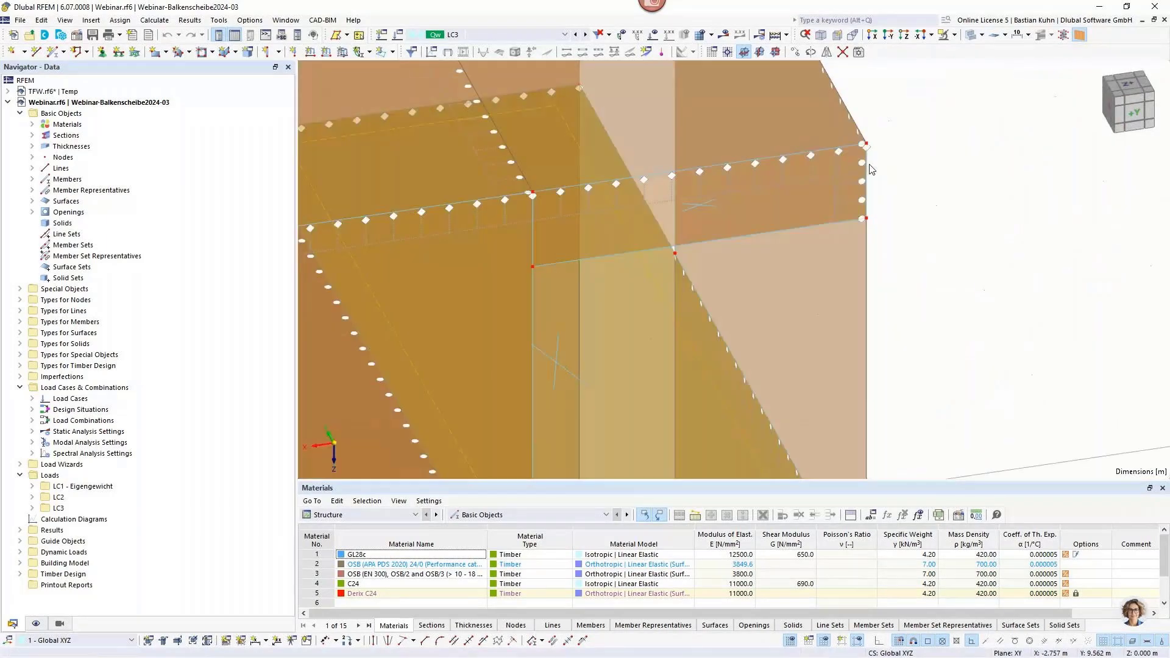
pyautogui.doubleClick(835, 196)
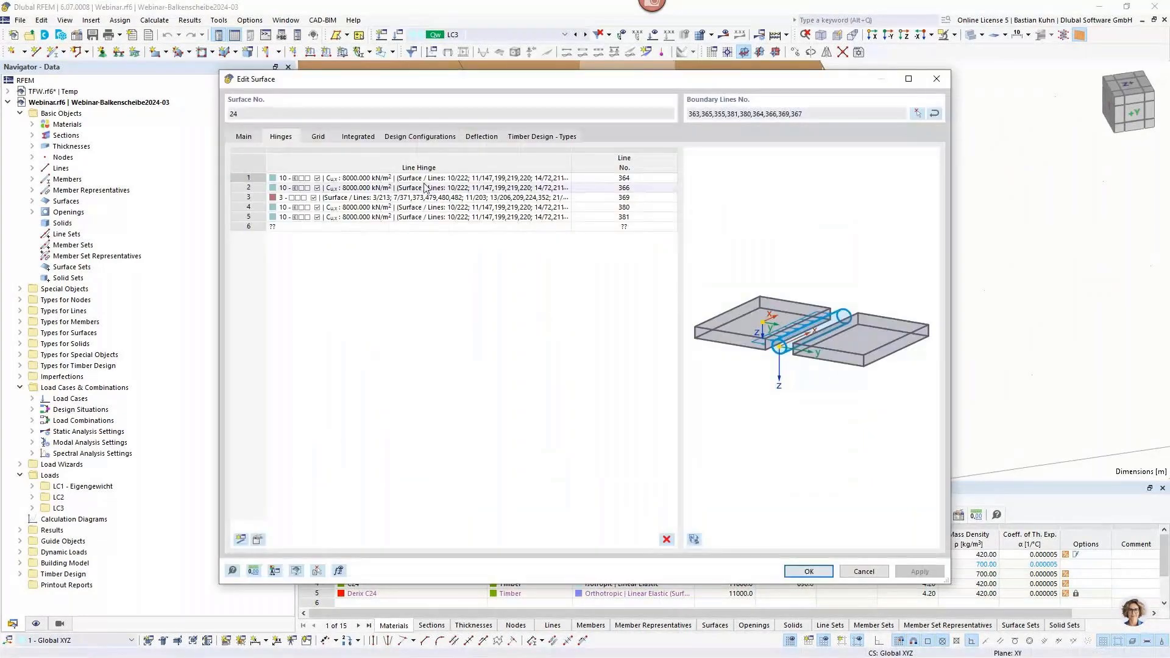
pyautogui.click(936, 78)
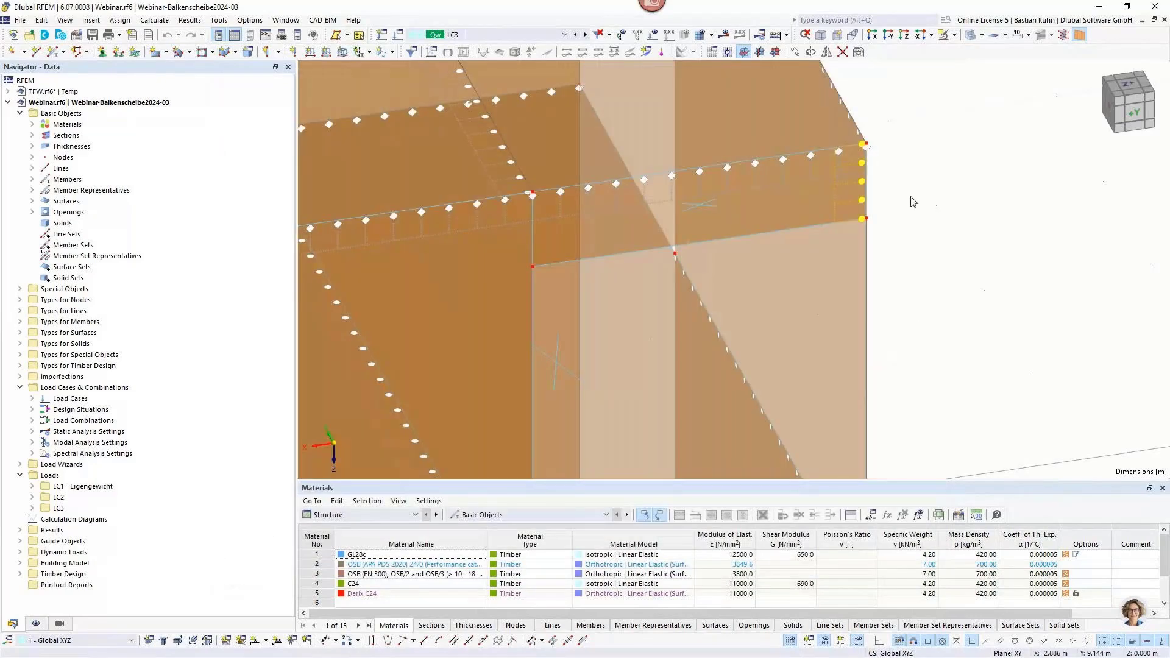
# Inspect the hinge conditions and spring constants of line hinges 3 and 10 without changing them.
pyautogui.rightClick(849, 185)
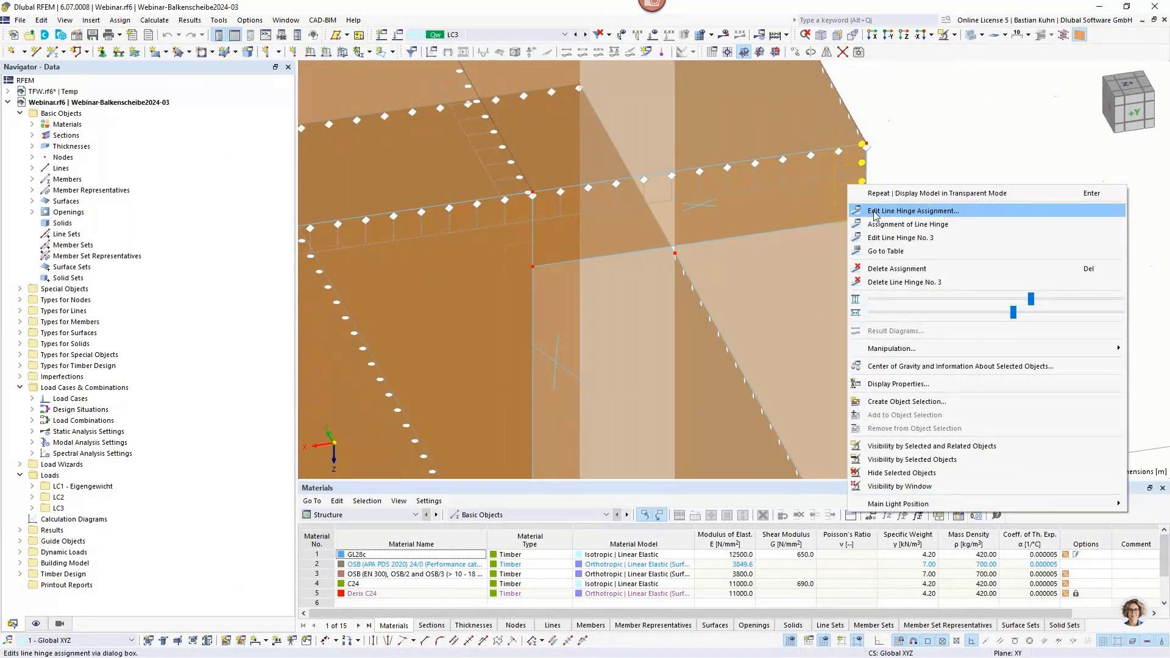
pyautogui.click(847, 230)
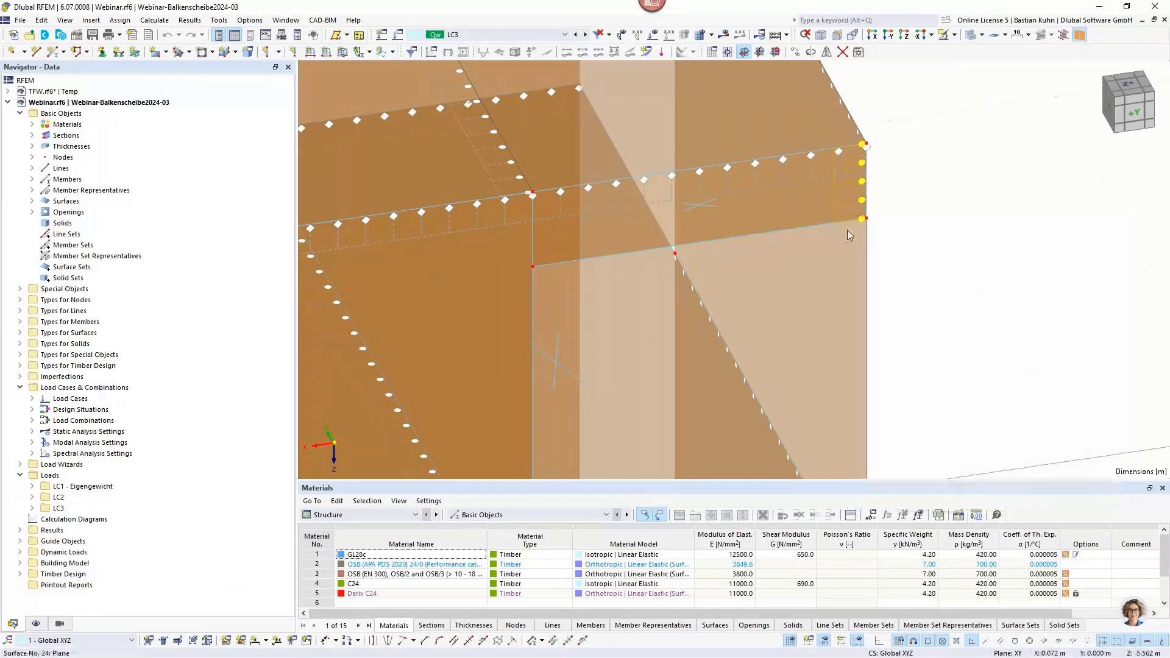
pyautogui.rightClick(848, 230)
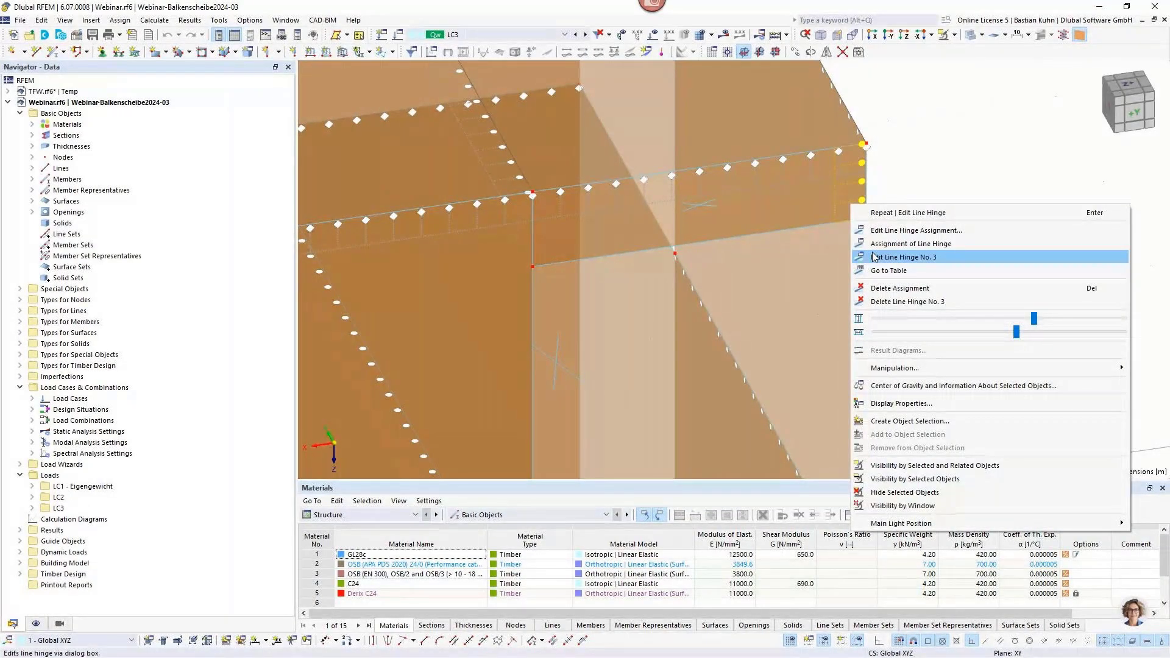
pyautogui.click(874, 257)
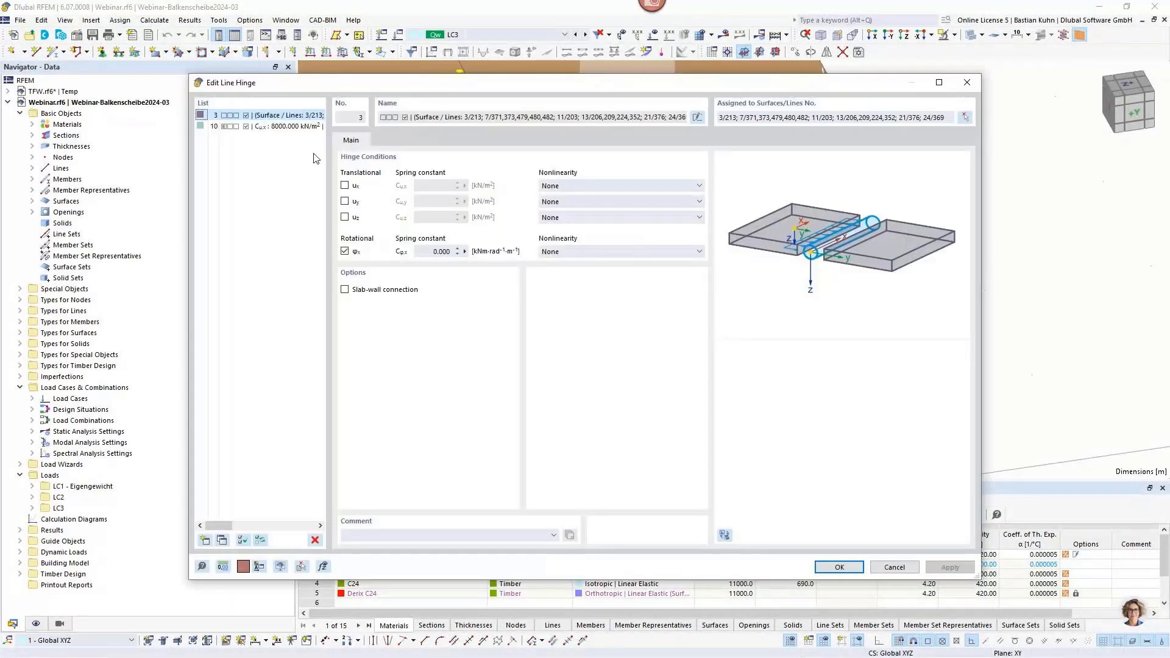
pyautogui.click(275, 126)
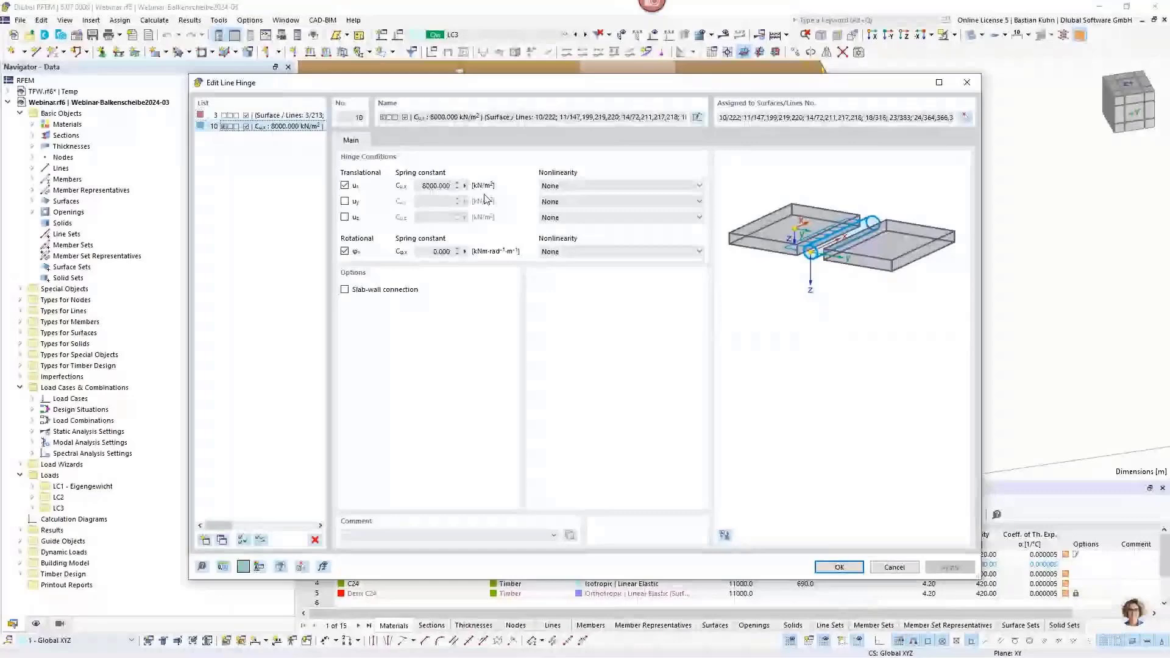
pyautogui.click(964, 85)
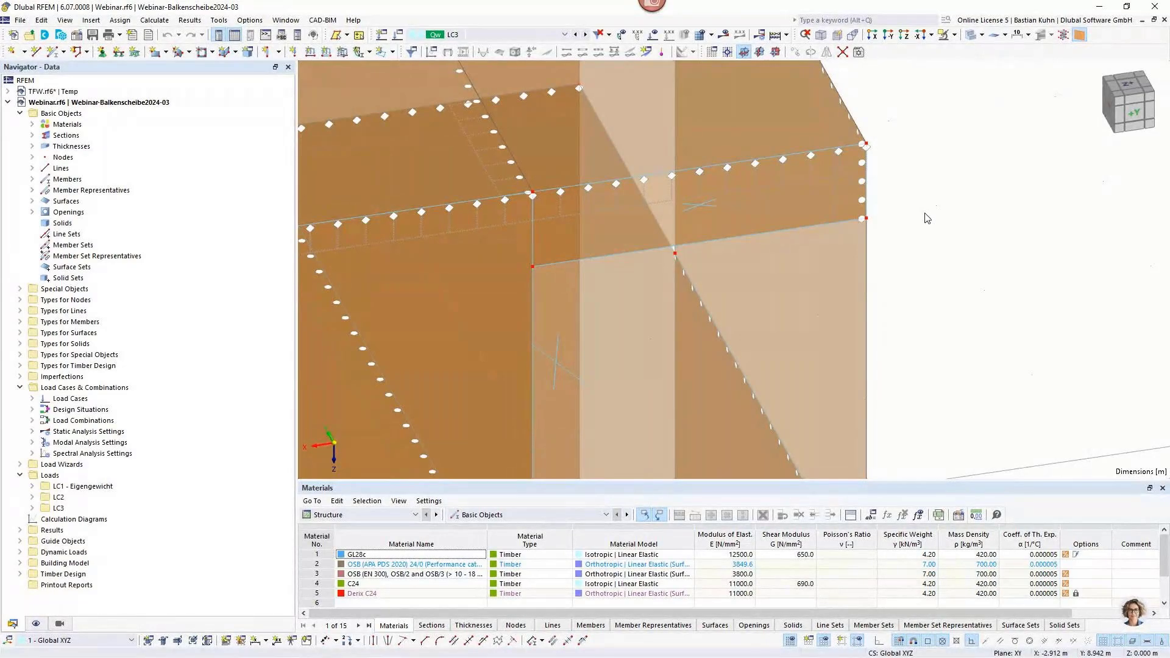
# Examine the building's wall surfaces from several sides, including the ground-floor wall with the window opening, surface 14.
pyautogui.scroll(-3, 493, 194)
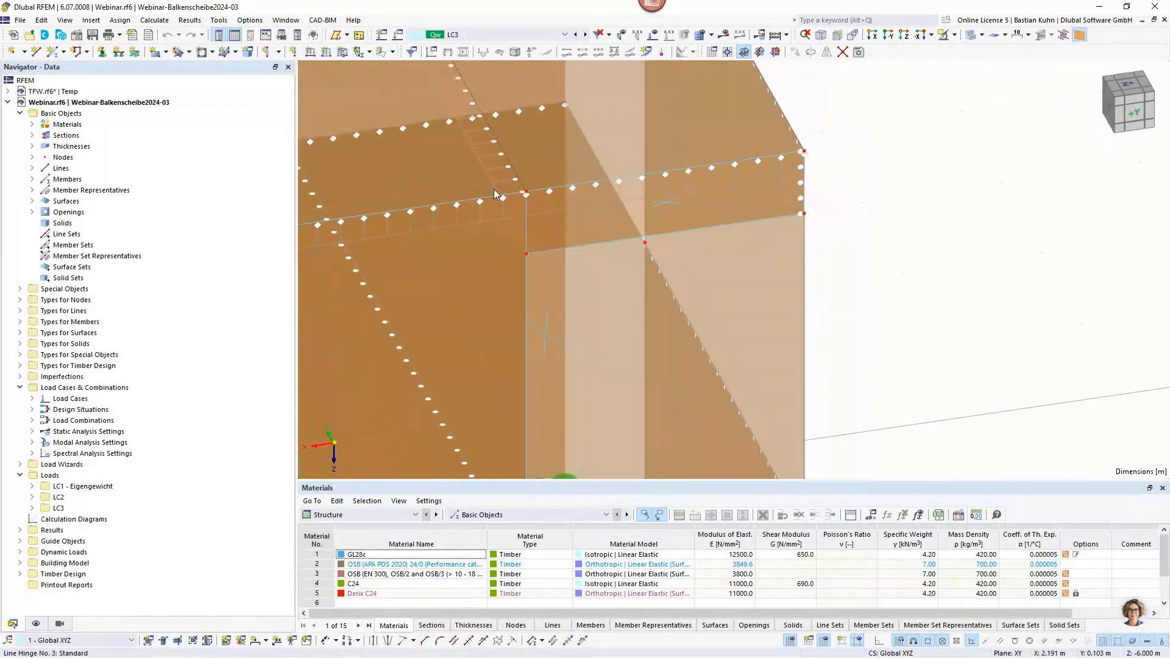
pyautogui.scroll(-3, 493, 193)
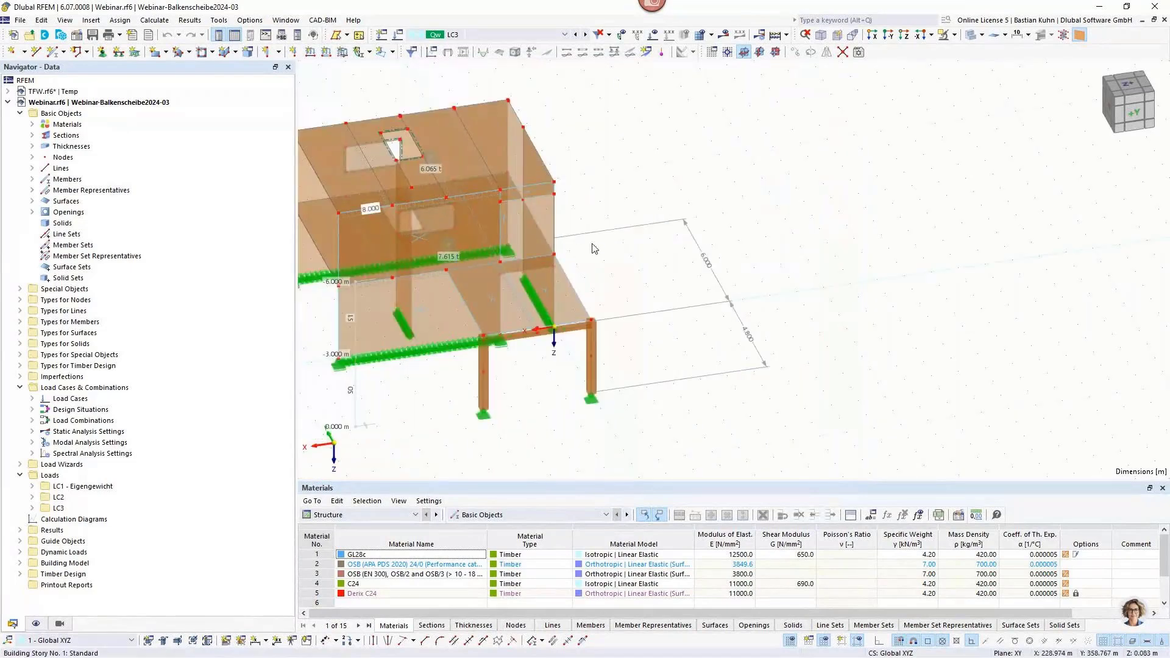
pyautogui.scroll(-2, 476, 259)
pyautogui.keyDown('ctrl'); pyautogui.moveTo(476, 259); pyautogui.dragTo(762, 222, button='middle'); pyautogui.keyUp('ctrl')
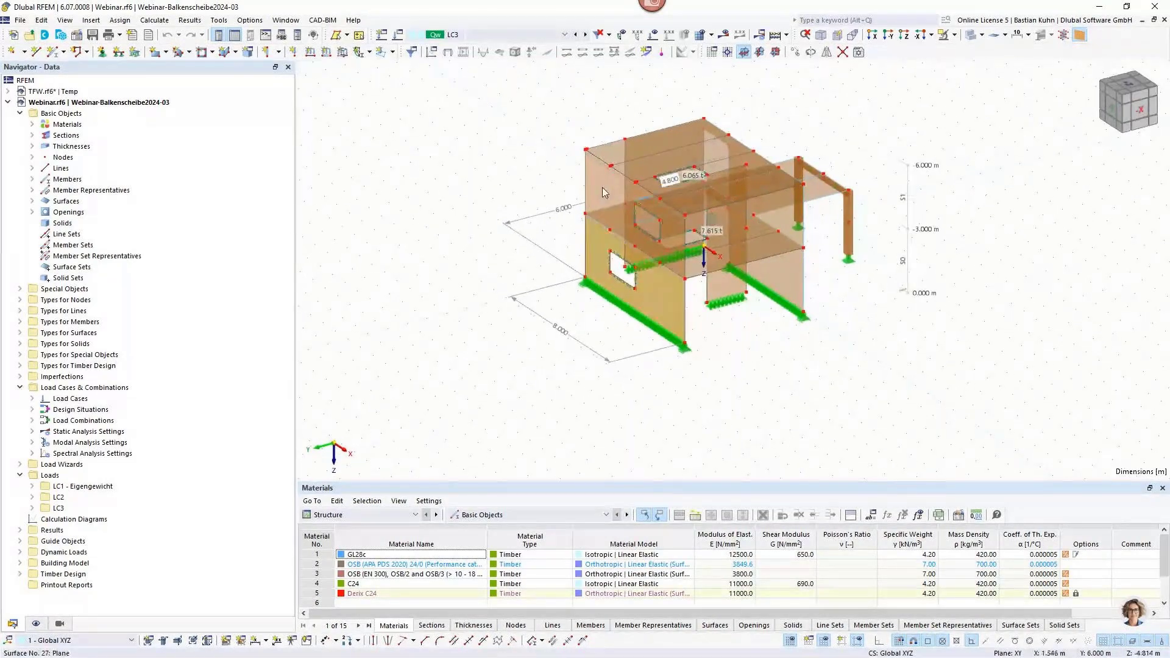
pyautogui.click(602, 187)
pyautogui.click(718, 285)
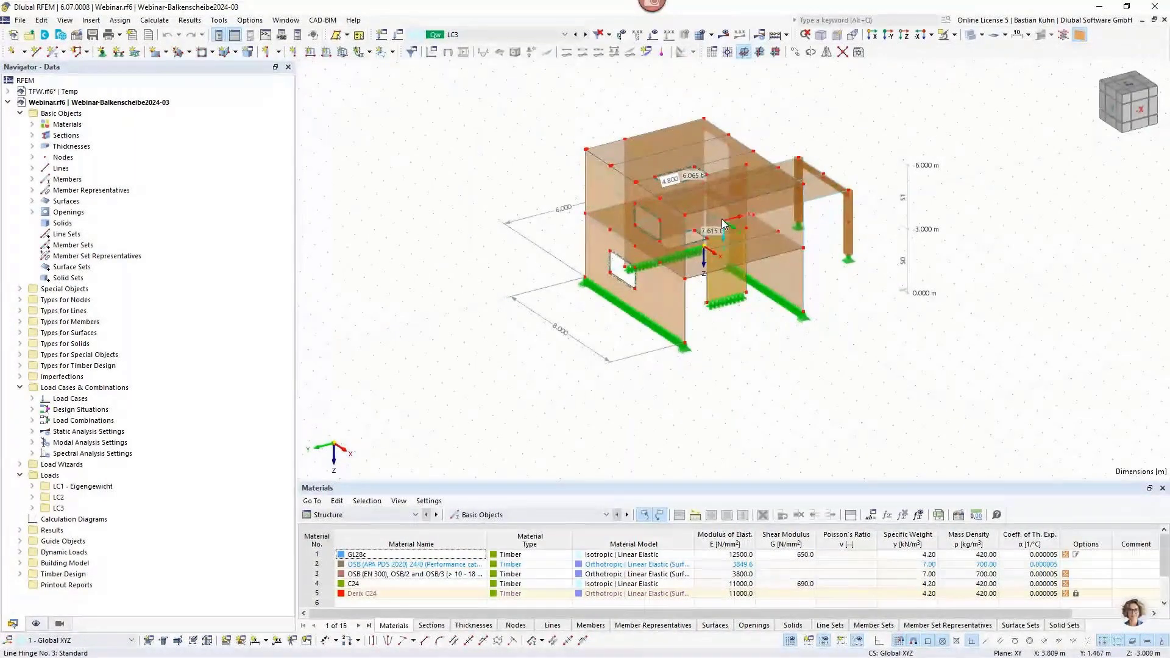
pyautogui.click(552, 242)
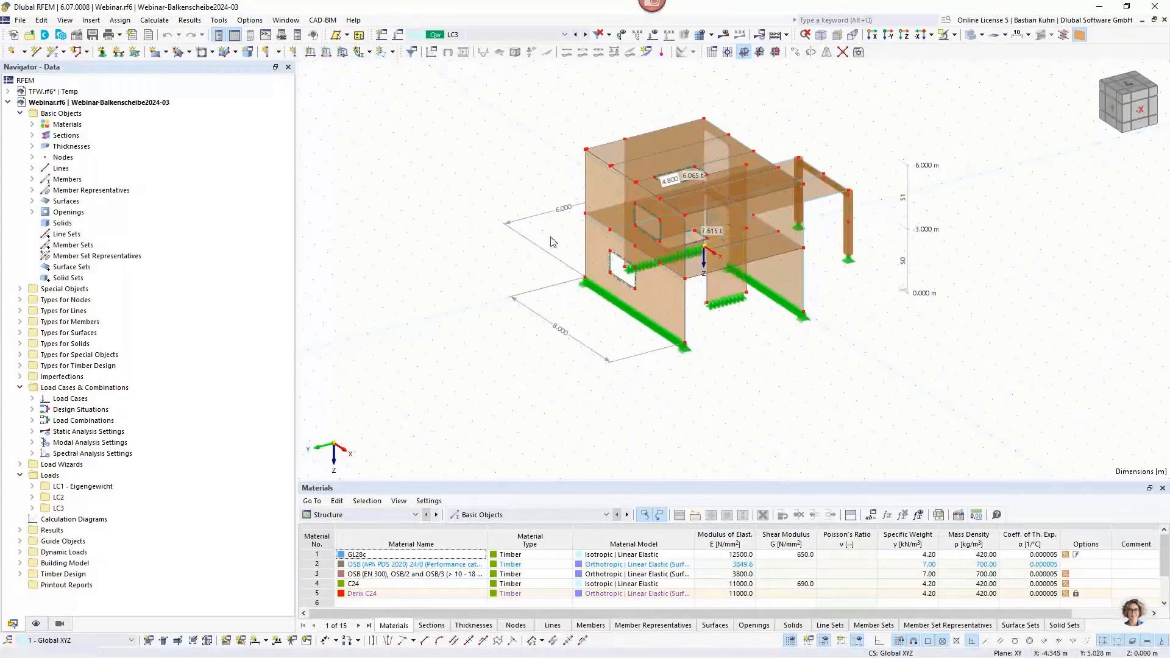
pyautogui.moveTo(552, 242); pyautogui.dragTo(772, 283, button='middle')
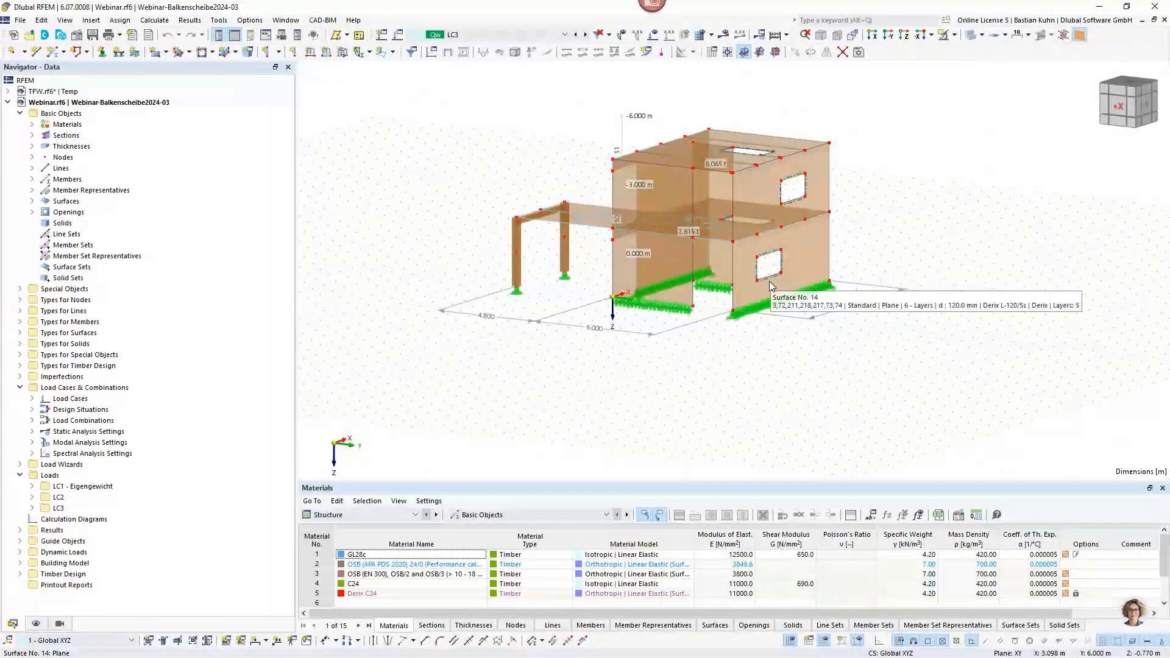
pyautogui.scroll(3, 768, 280)
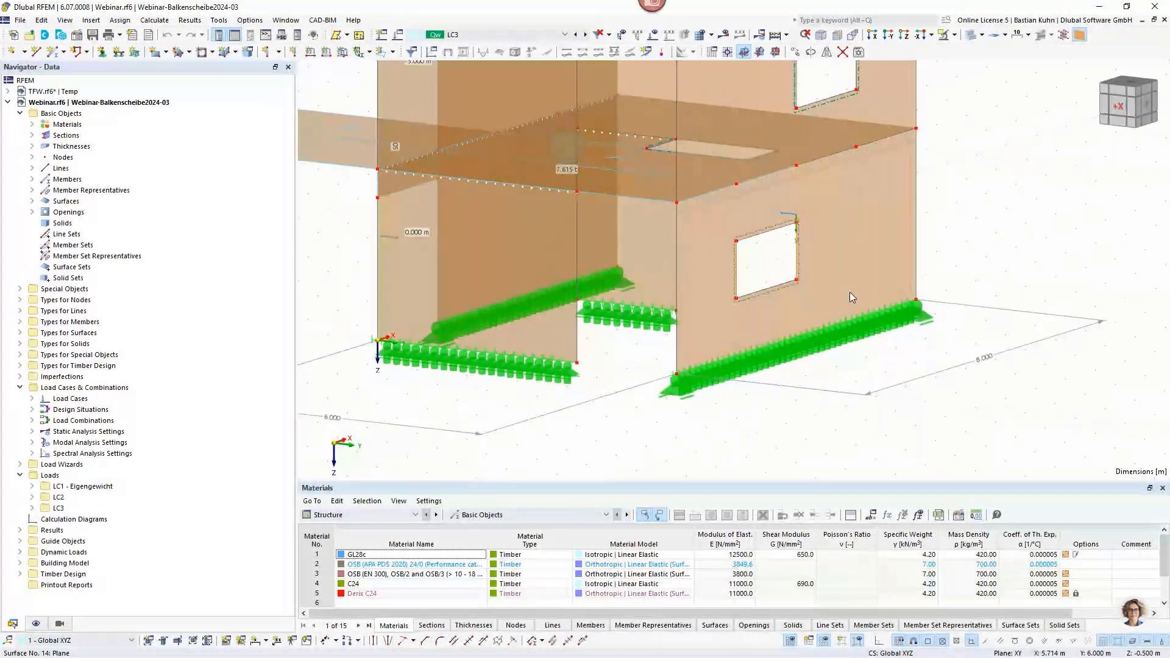
# Extend the vertical edge lines 483, 485, 487 and 489 of both window openings on both sides to the next member/line, creating new lines.
pyautogui.moveTo(823, 86); pyautogui.dragTo(806, 159, button='middle')
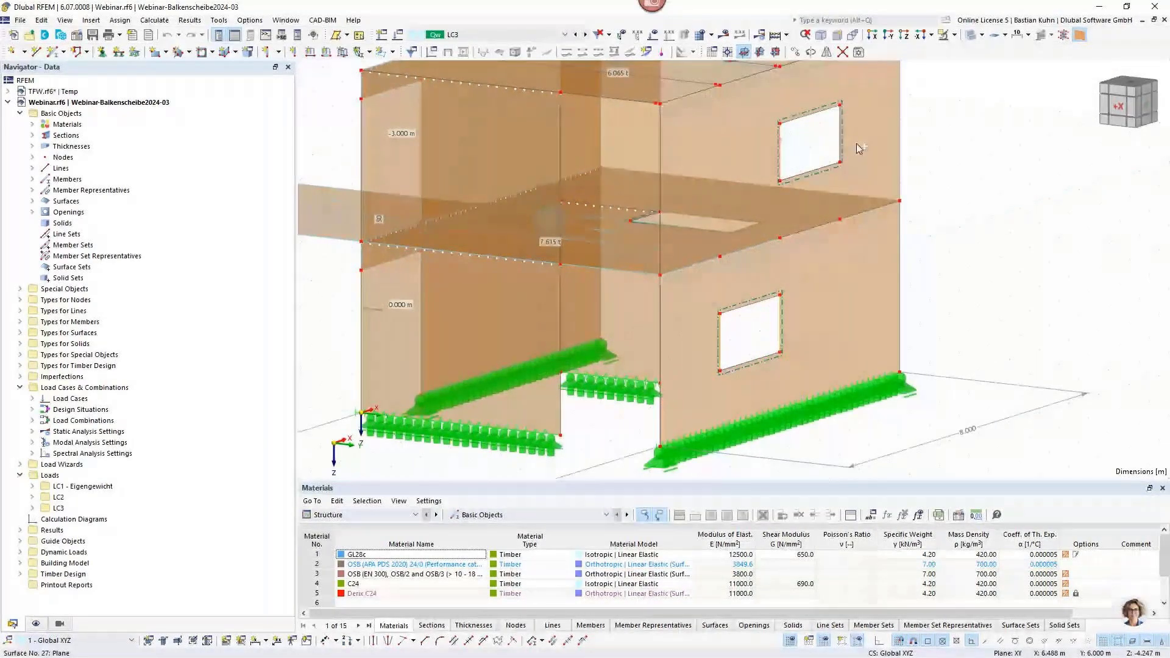
pyautogui.rightClick(841, 133)
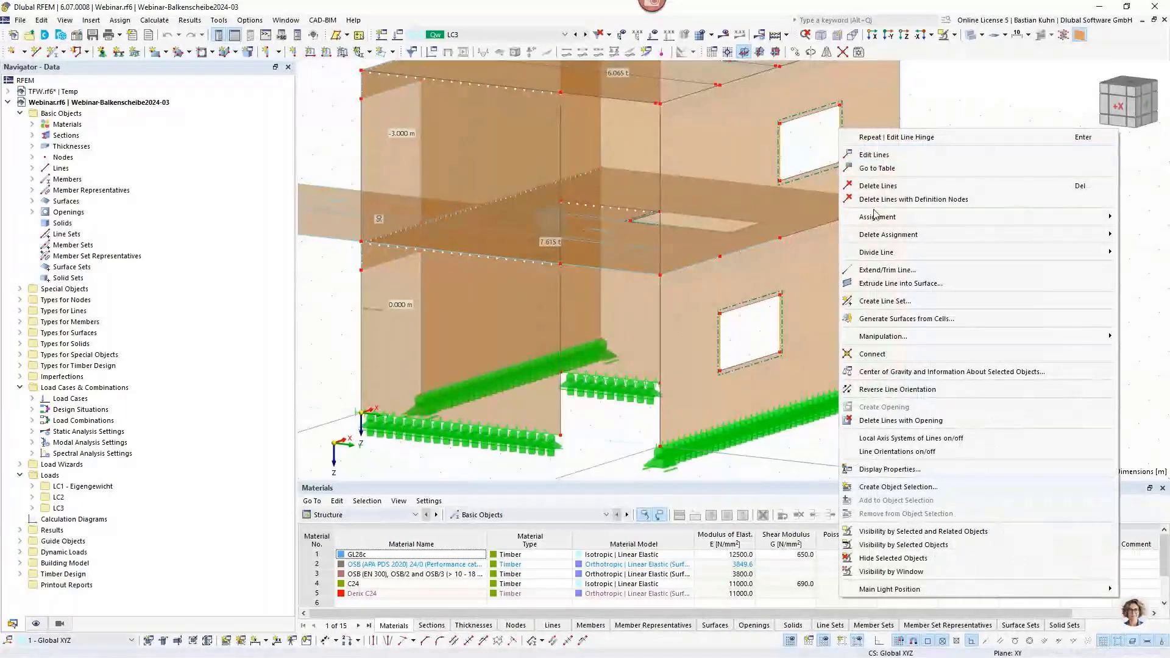
pyautogui.click(873, 270)
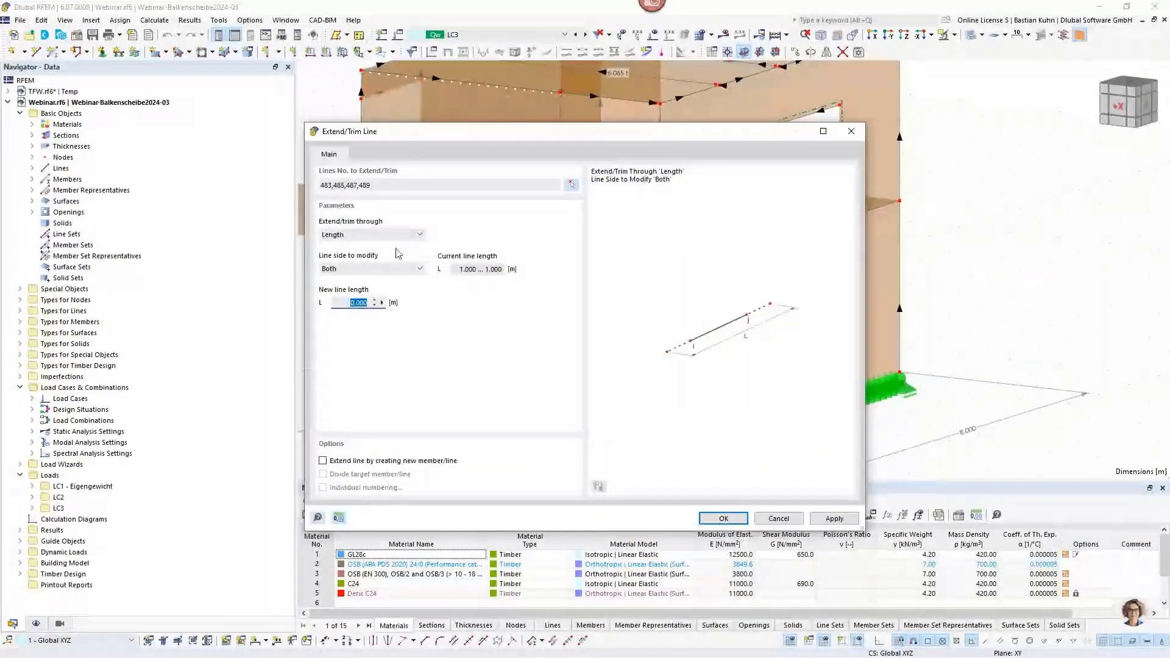
pyautogui.click(384, 235)
pyautogui.click(356, 266)
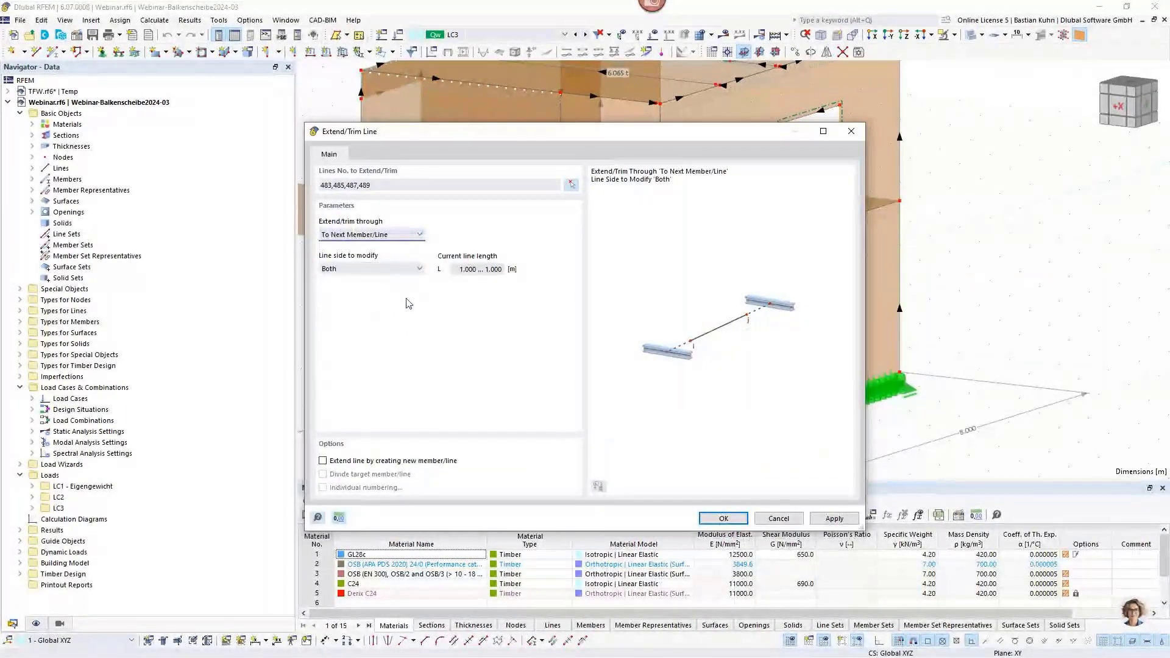
pyautogui.click(323, 462)
pyautogui.click(723, 518)
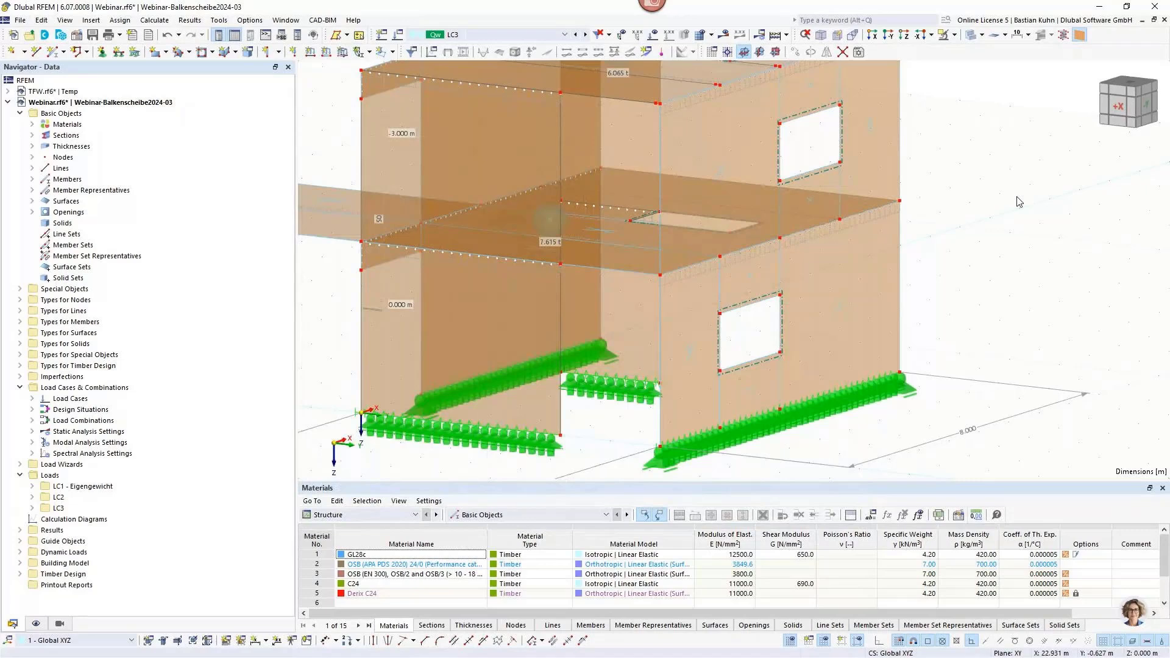
pyautogui.scroll(-2, 1017, 198)
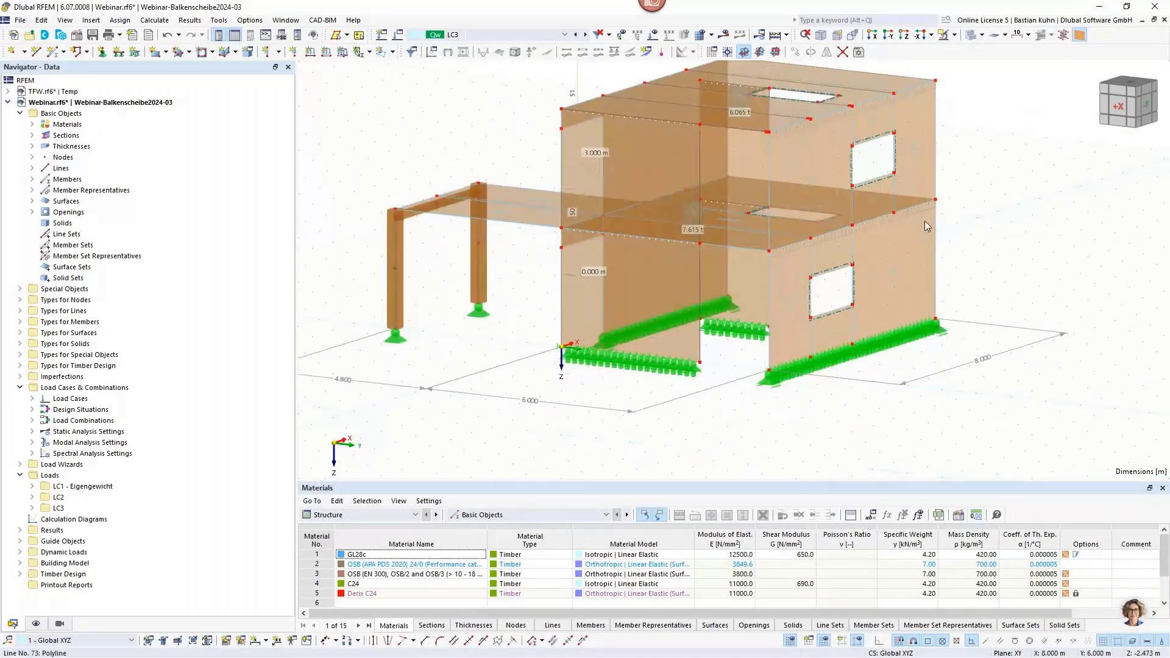
pyautogui.moveTo(987, 187); pyautogui.dragTo(925, 189, button='middle')
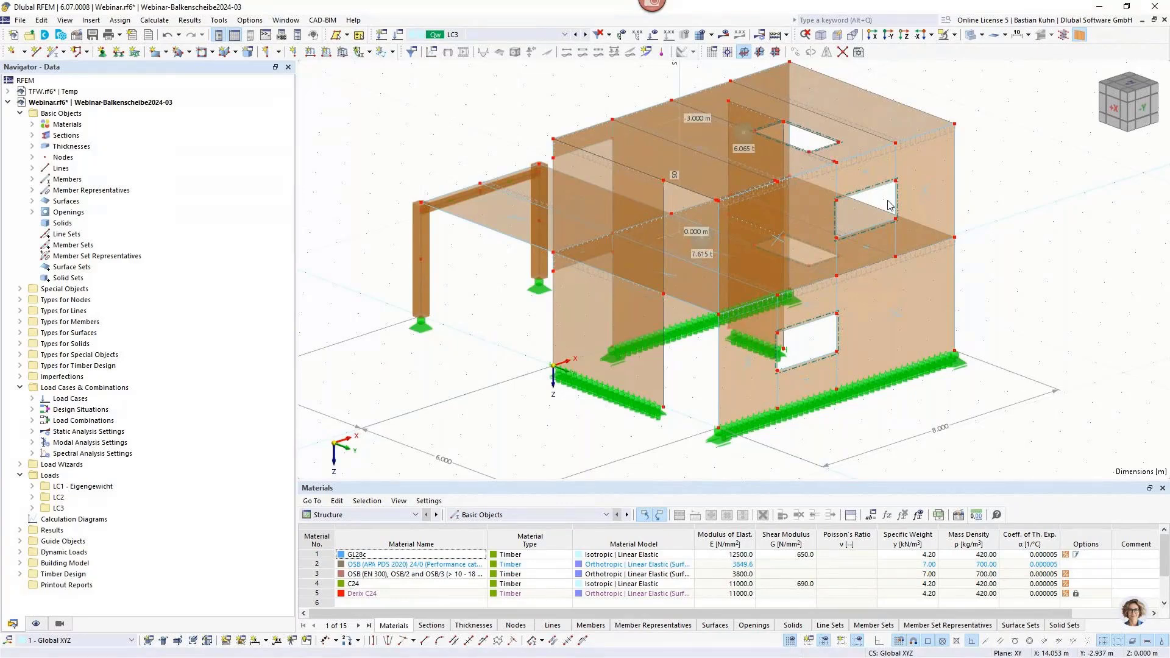
pyautogui.moveTo(1008, 216); pyautogui.dragTo(969, 253, button='middle')
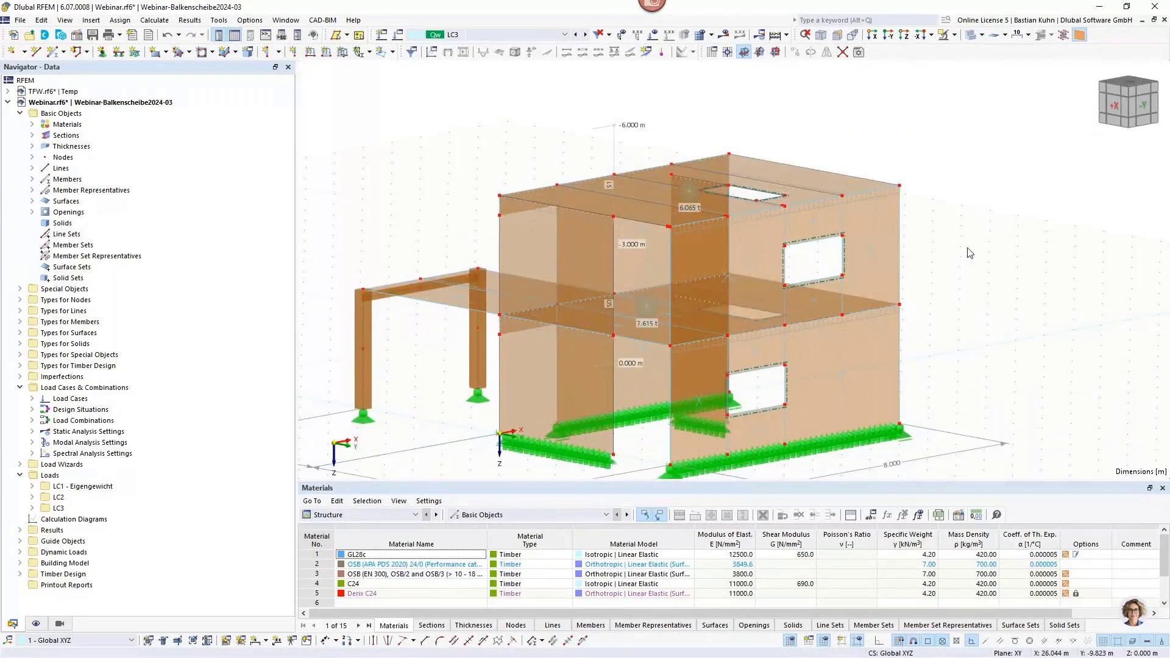
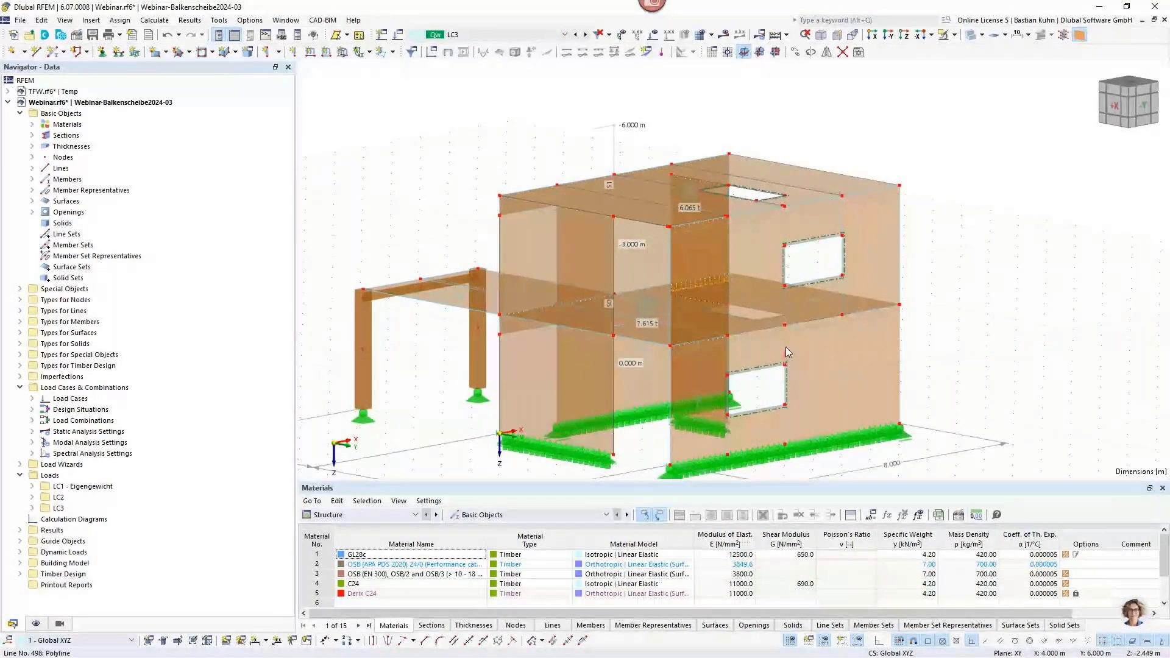
# Divide the ground-floor window wall, surface 14, with its intersecting lines.
pyautogui.keyDown('ctrl'); pyautogui.moveTo(785, 352); pyautogui.dragTo(961, 283, button='middle'); pyautogui.keyUp('ctrl')
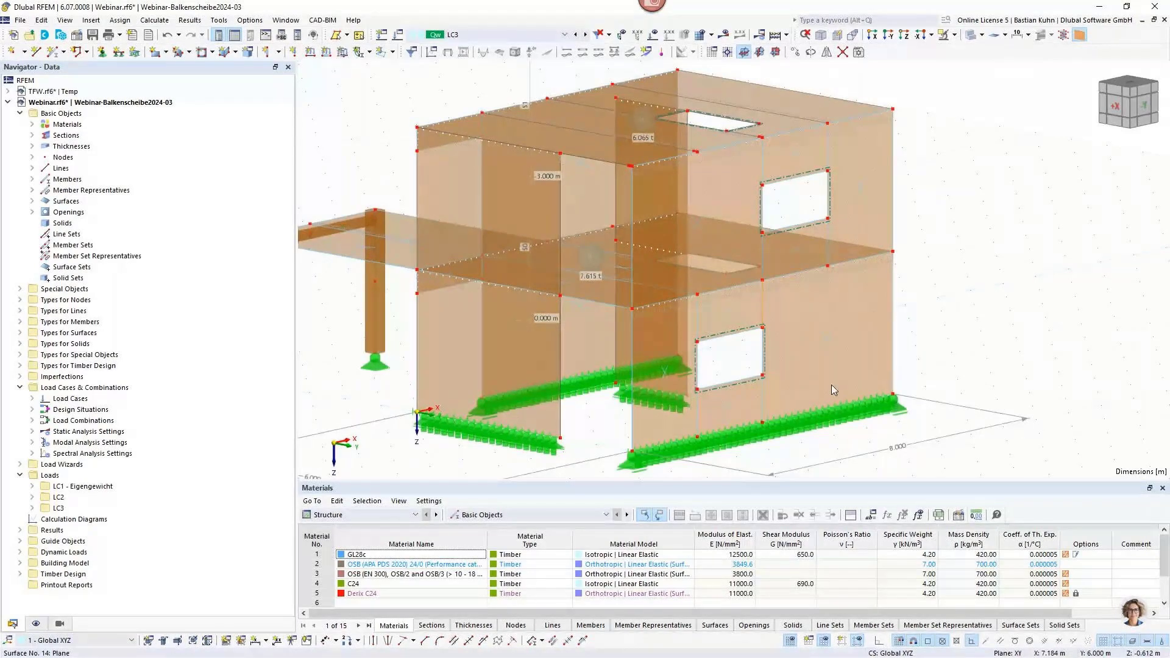
pyautogui.moveTo(906, 314); pyautogui.dragTo(836, 378, button='middle')
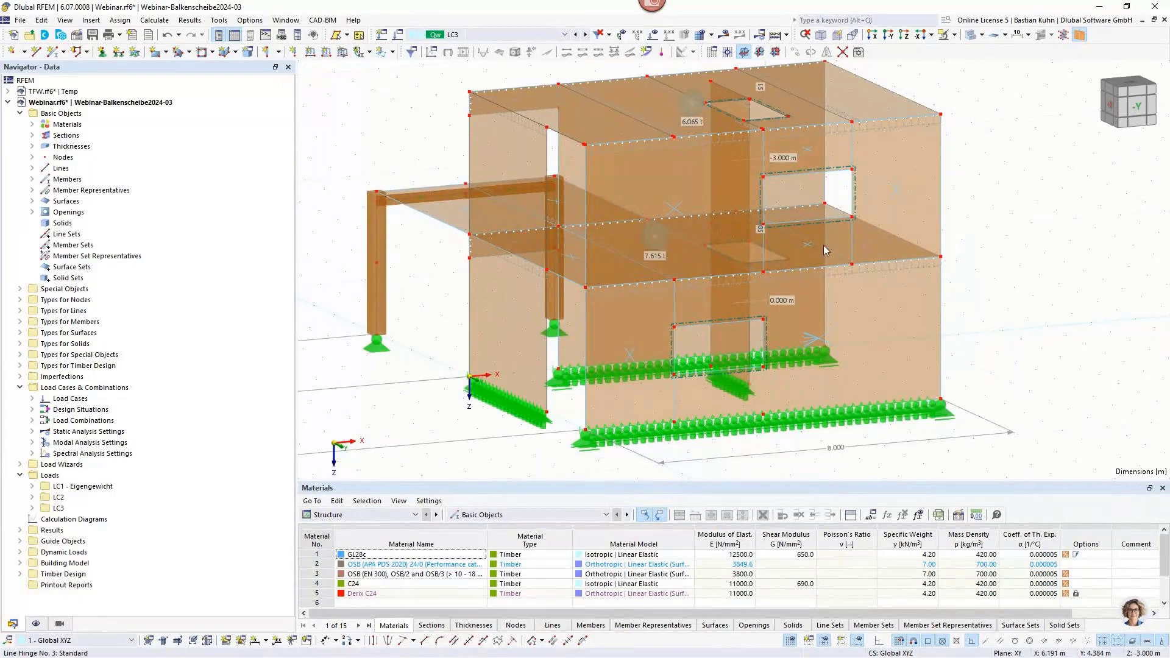
pyautogui.click(796, 239)
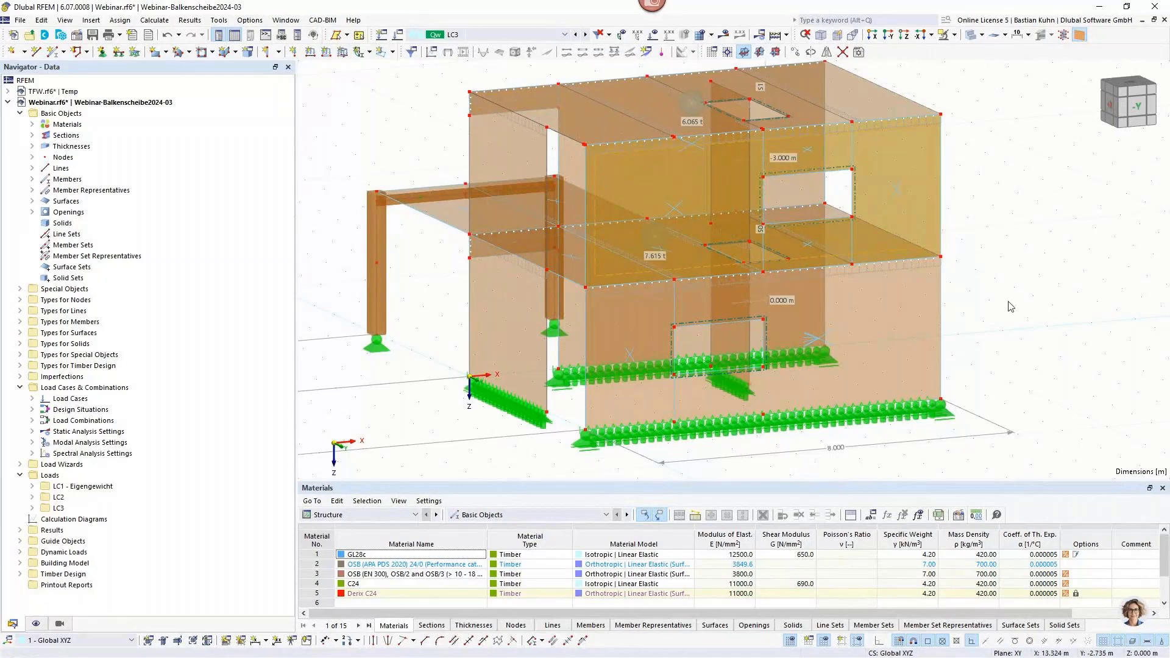
pyautogui.scroll(-2, 1012, 304)
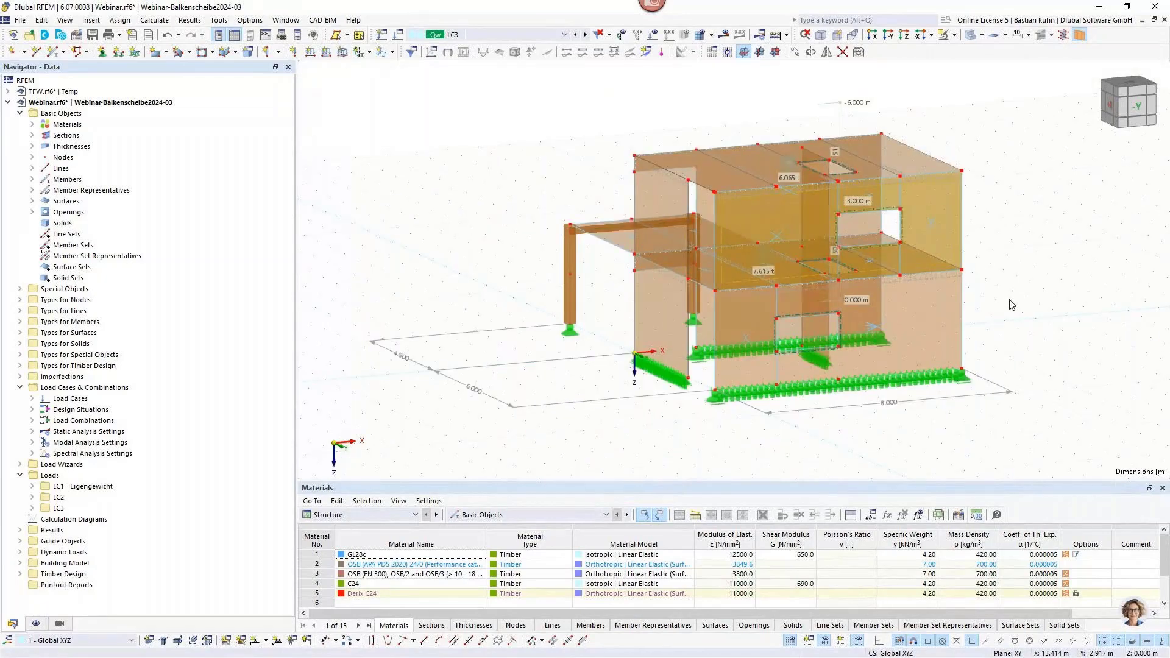
pyautogui.moveTo(1009, 300); pyautogui.dragTo(916, 321, button='middle')
pyautogui.rightClick(917, 321)
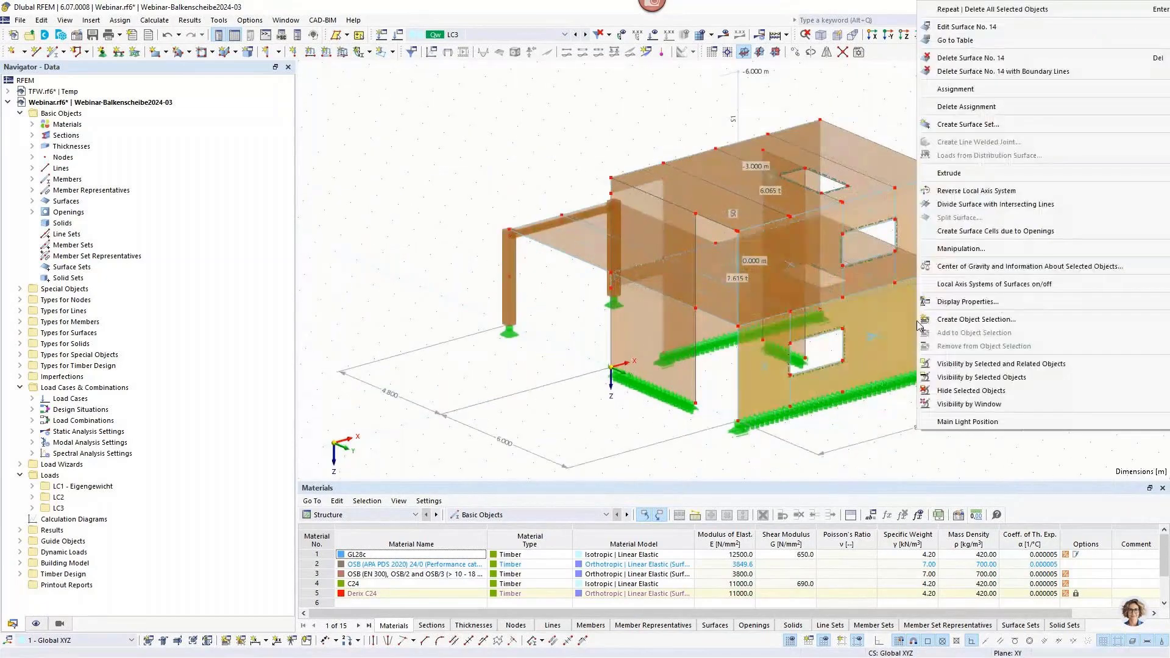
pyautogui.click(953, 269)
pyautogui.click(623, 391)
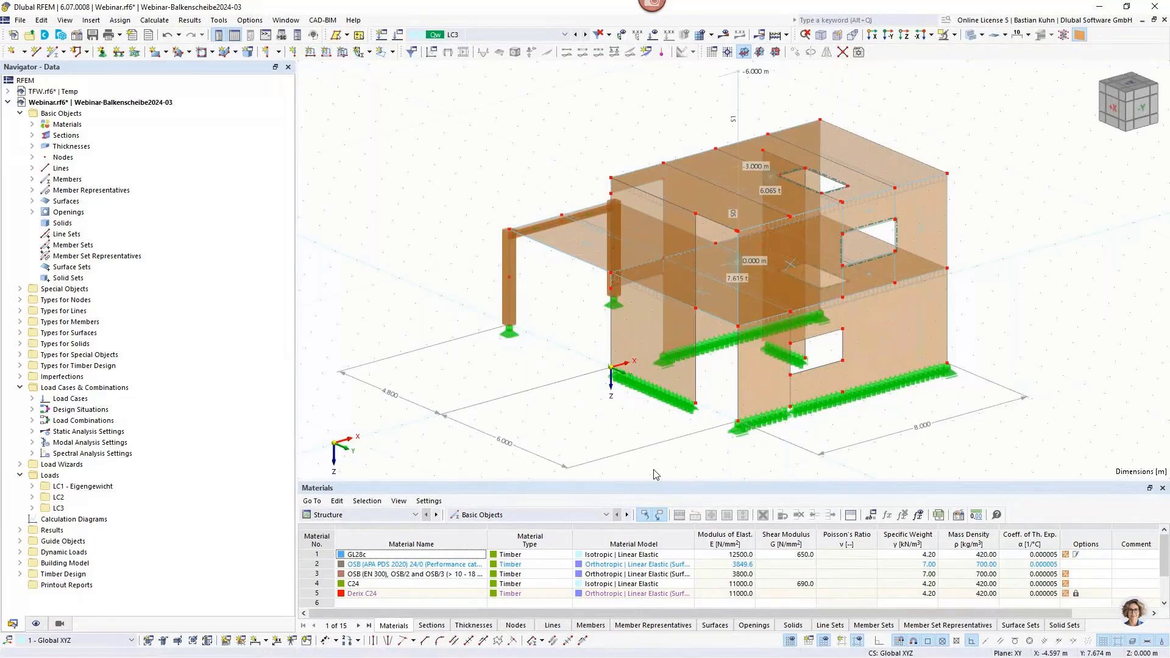
# Extend line 489 at the ground-floor window opening on both sides to the next member/line, creating new lines.
pyautogui.rightClick(843, 348)
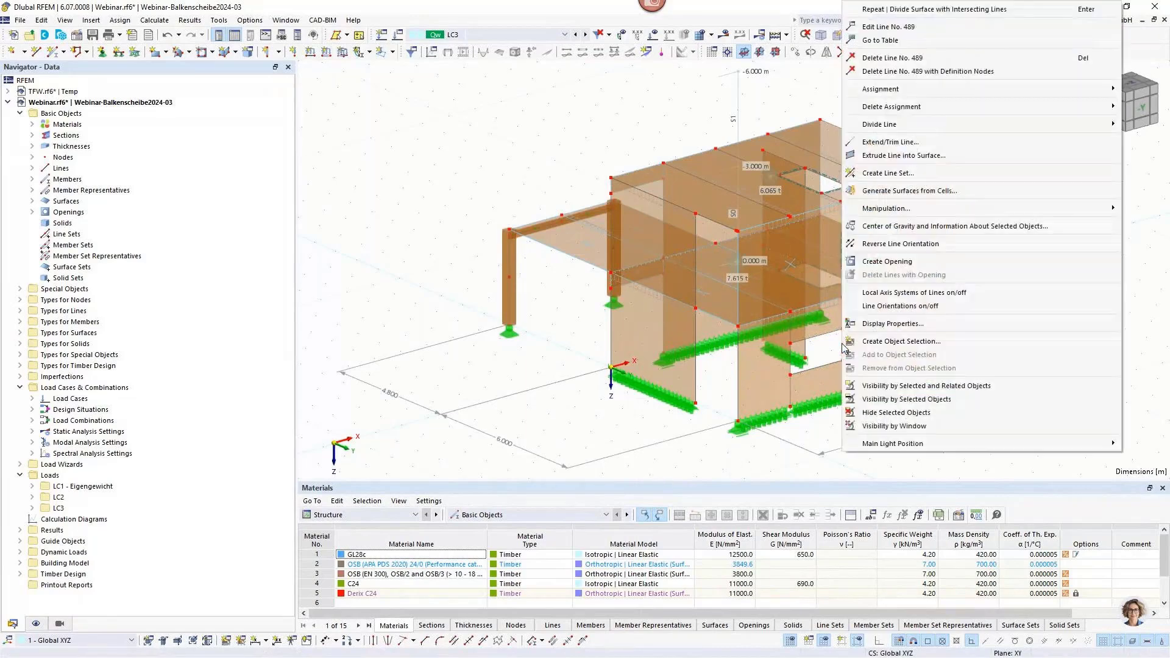
pyautogui.click(899, 145)
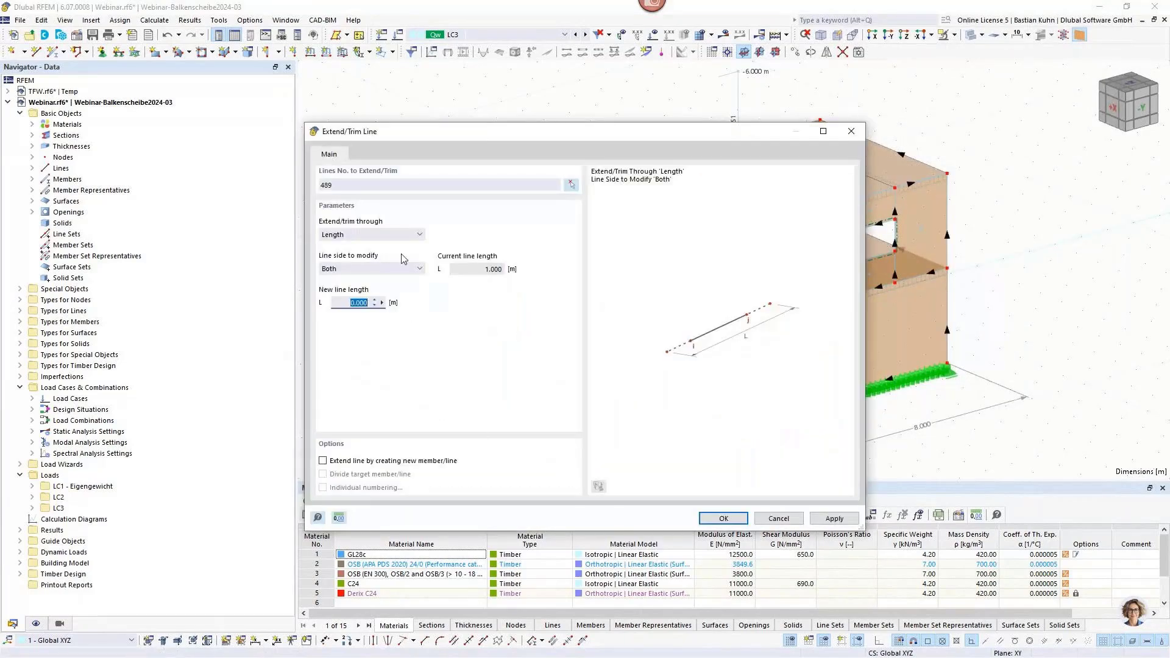
pyautogui.click(372, 235)
pyautogui.click(344, 268)
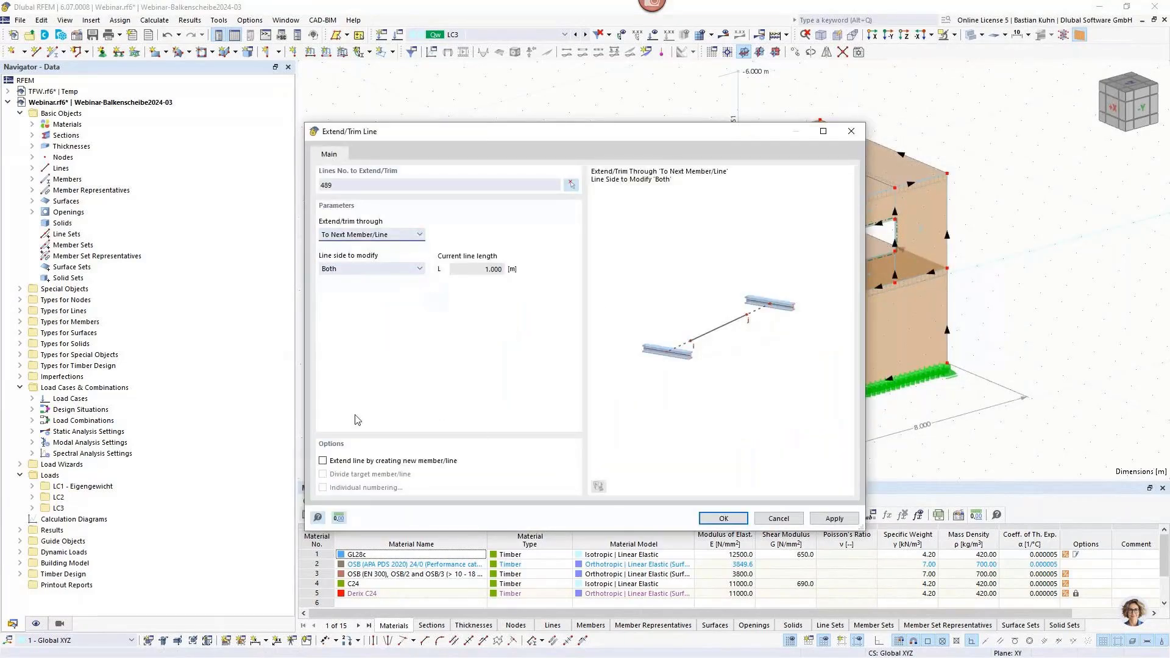
pyautogui.click(323, 460)
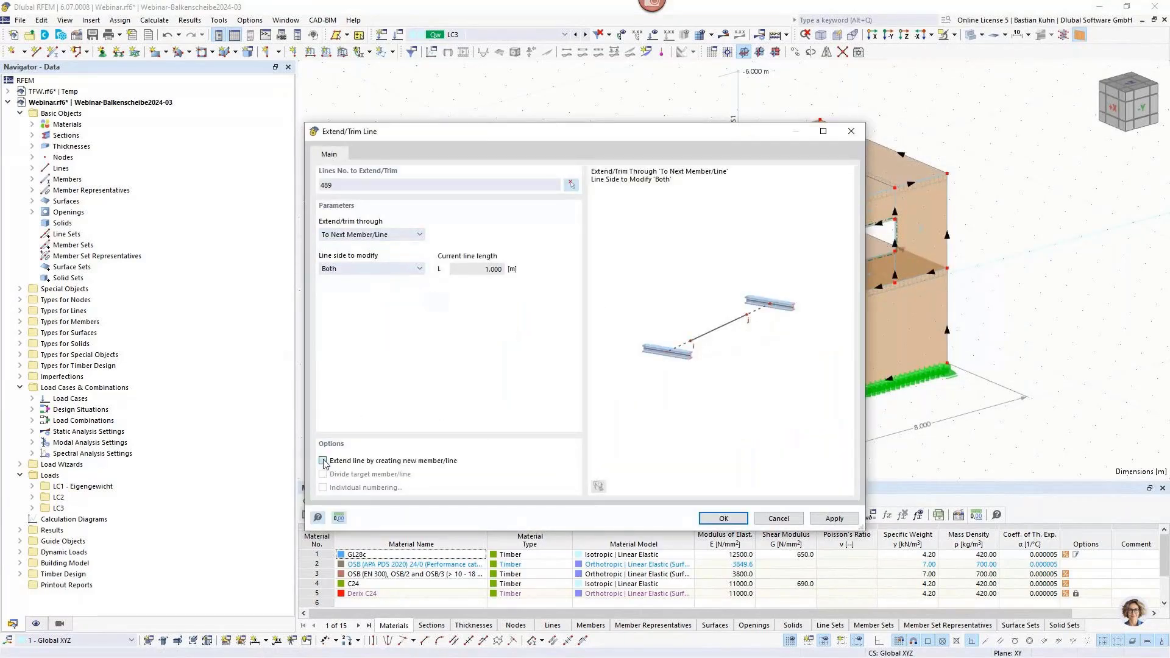
pyautogui.click(723, 518)
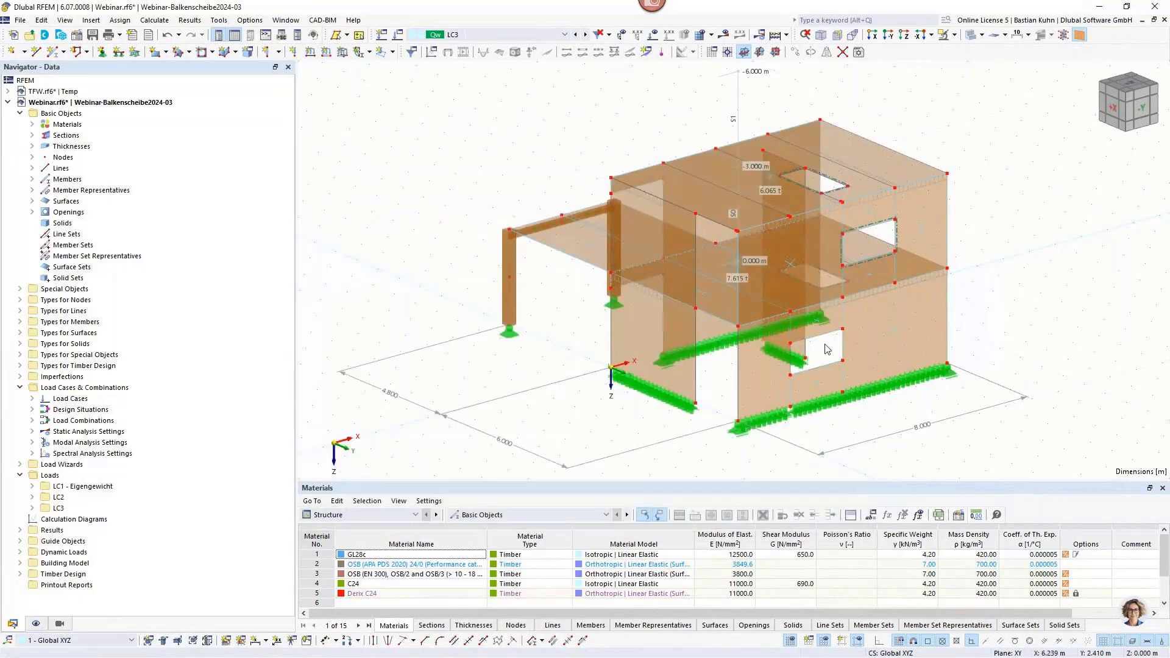
# Create a new line hinge with translation ux released and a spring constant of 8000 kN/m².
pyautogui.scroll(5, 826, 349)
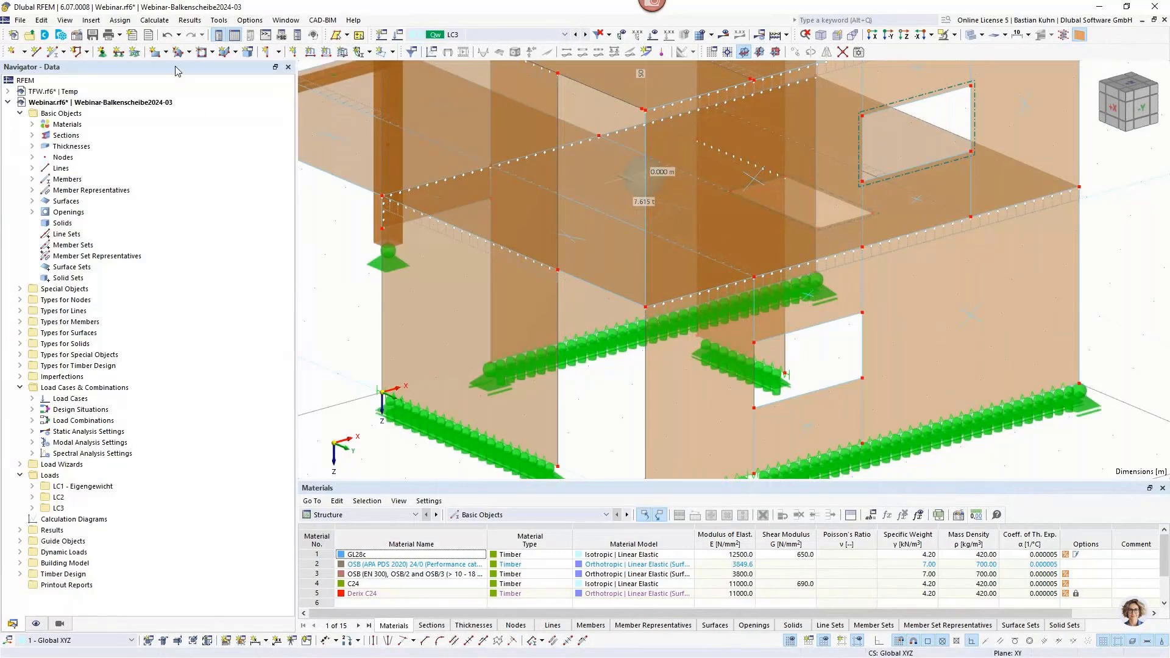
pyautogui.click(91, 21)
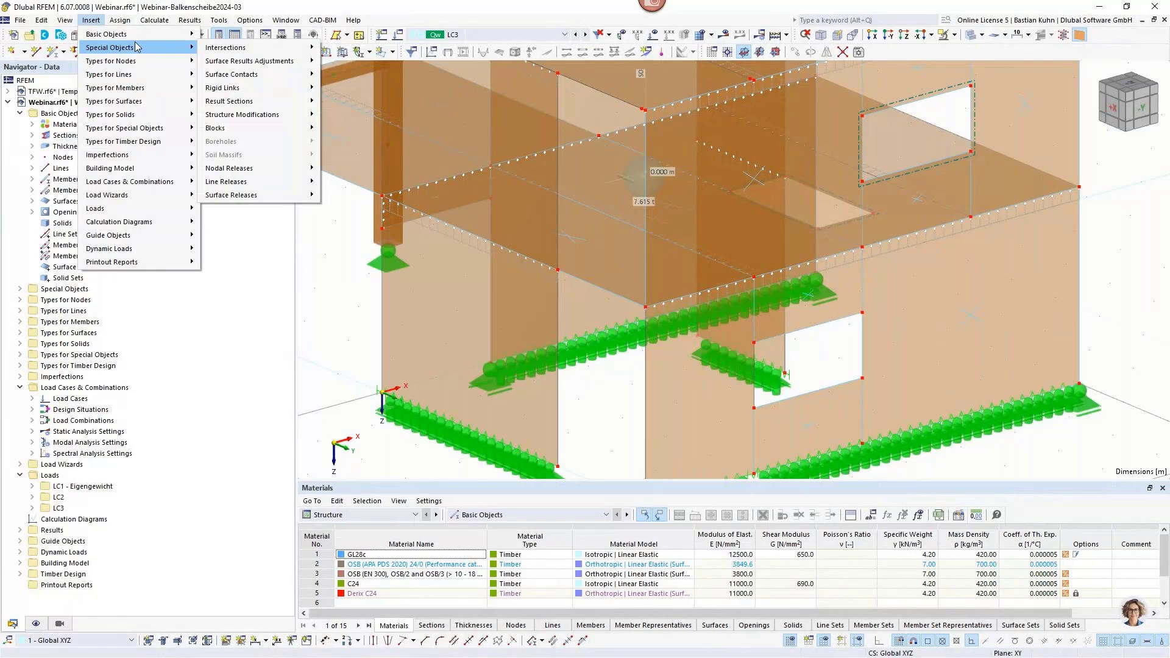
pyautogui.moveTo(140, 73)
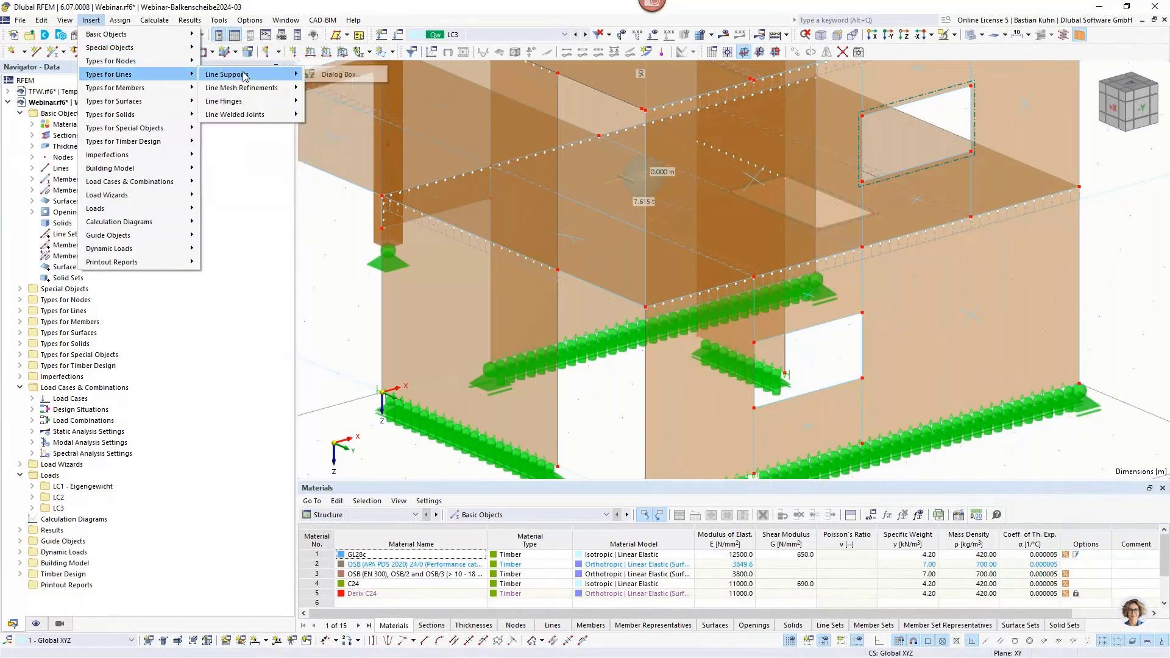
pyautogui.moveTo(262, 101)
pyautogui.click(338, 99)
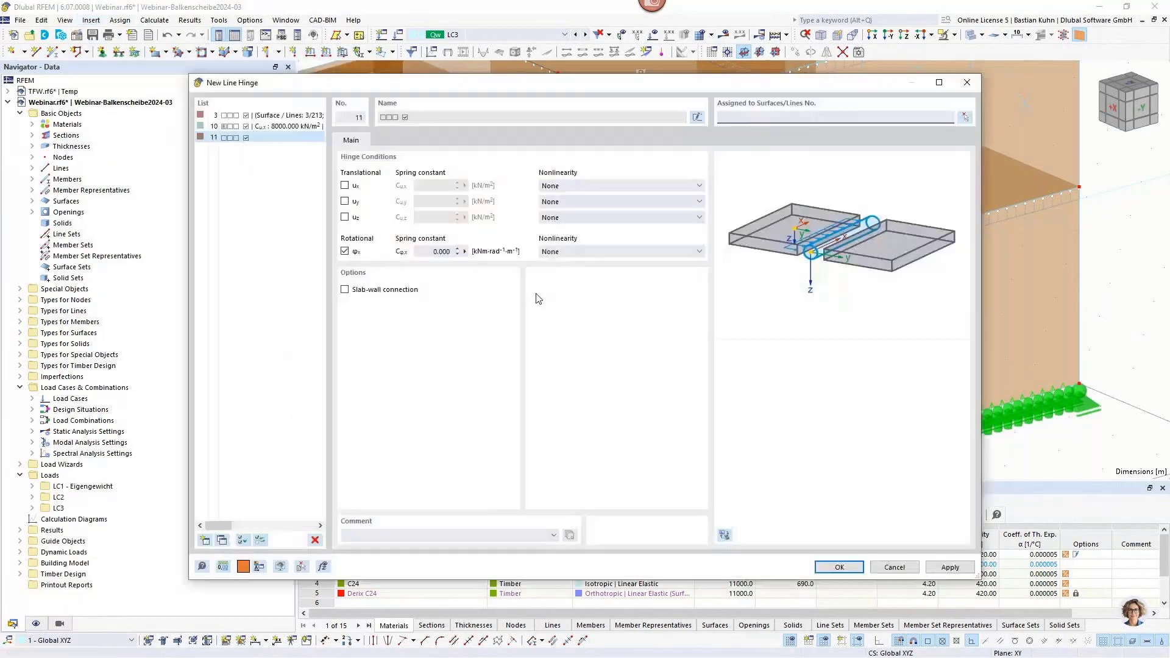
pyautogui.click(345, 186)
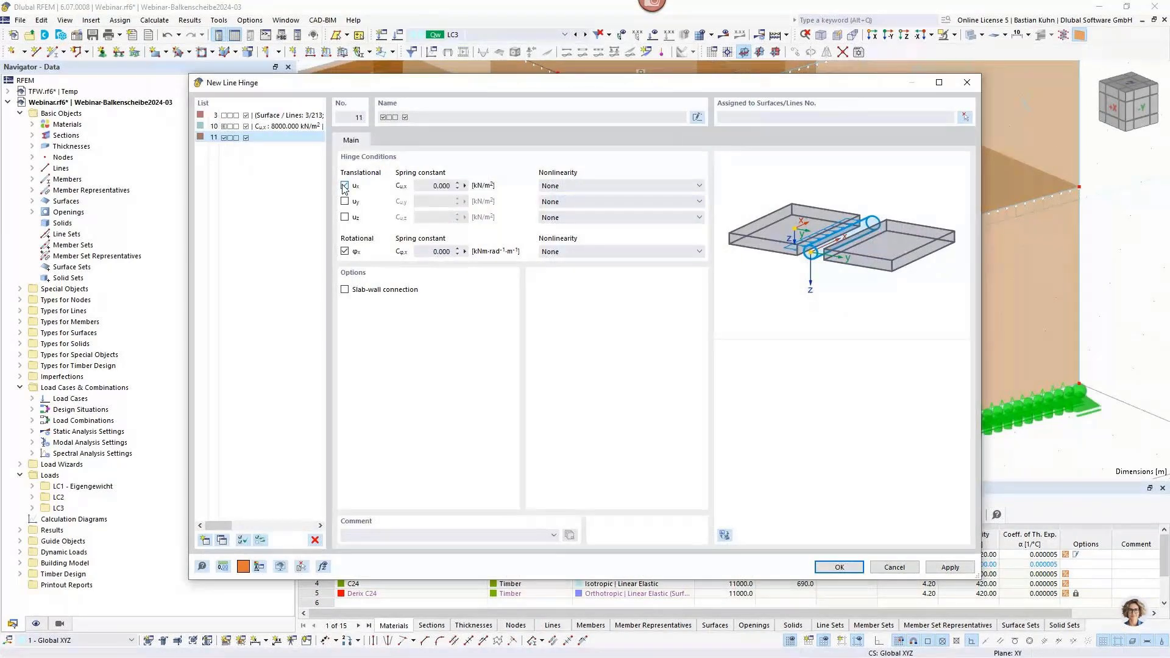
pyautogui.click(427, 186)
# Assign the new line hinge to lines 495 and 496 of surface 2 beside the ground-floor window and save it.
pyautogui.click(965, 117)
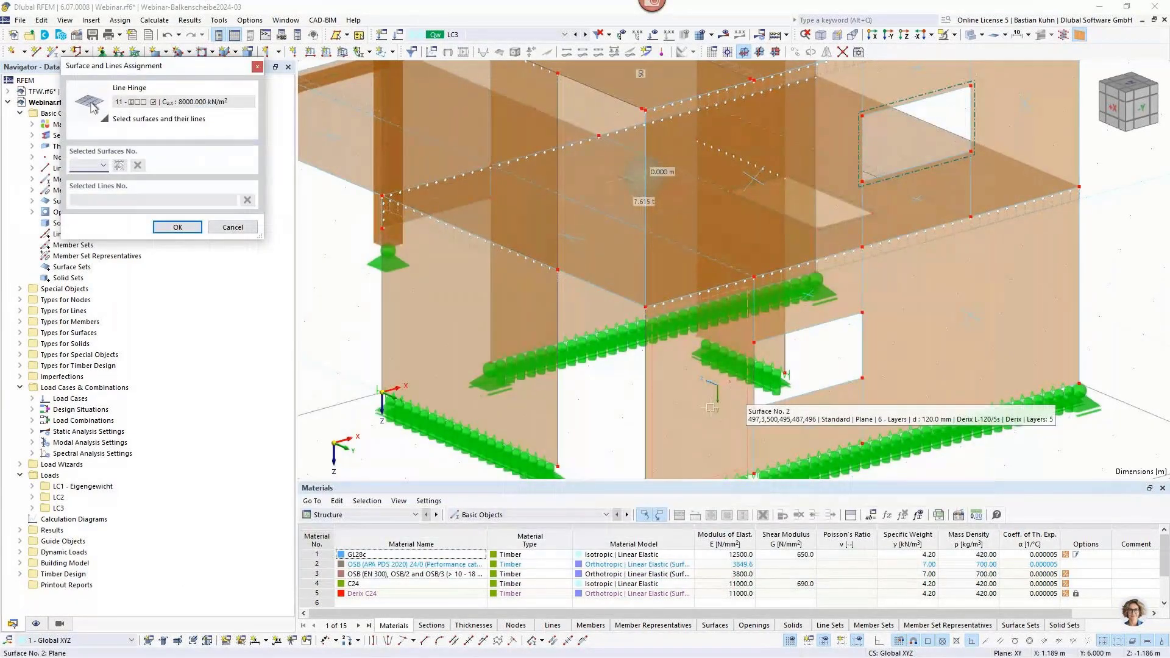
pyautogui.click(756, 425)
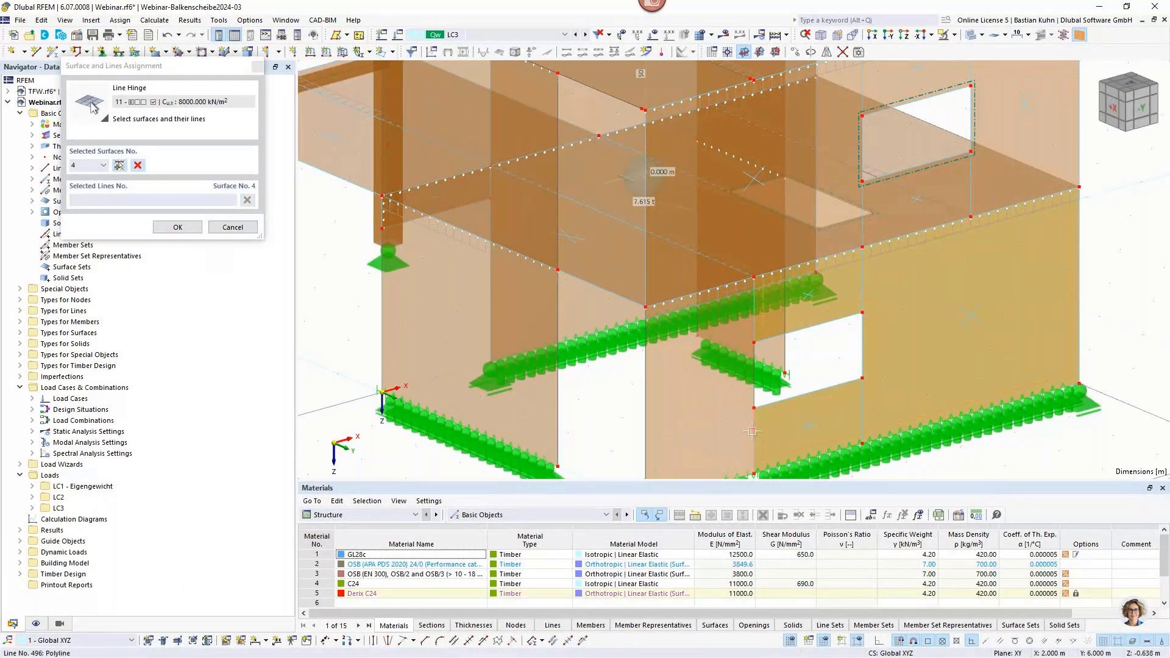
pyautogui.click(748, 432)
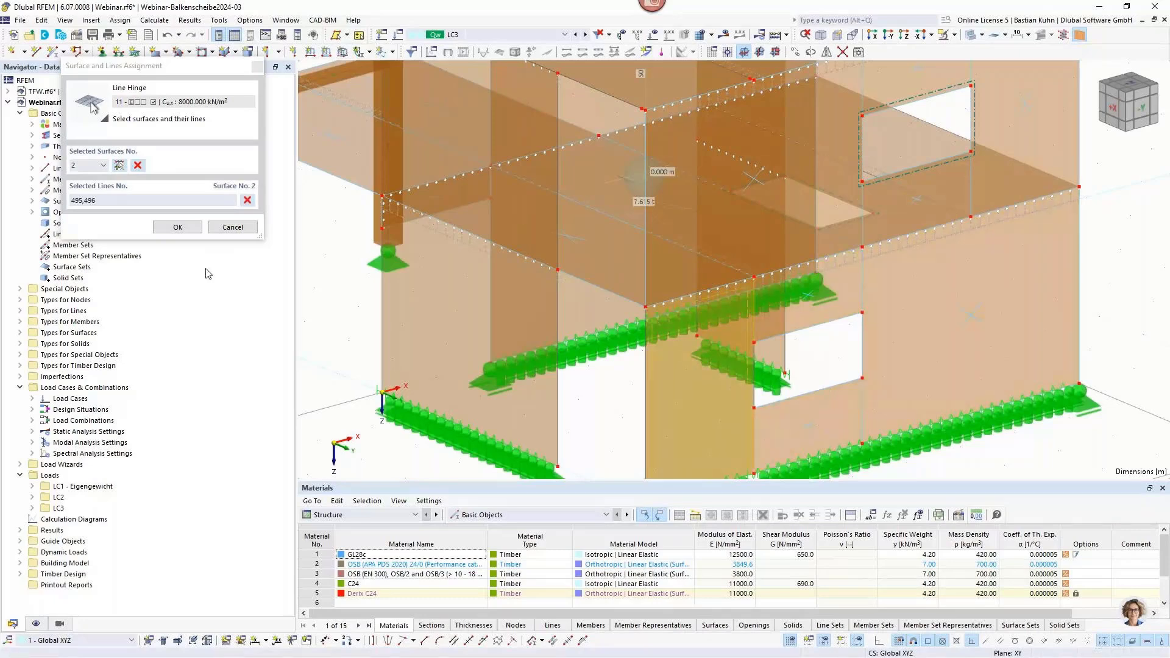
pyautogui.click(187, 228)
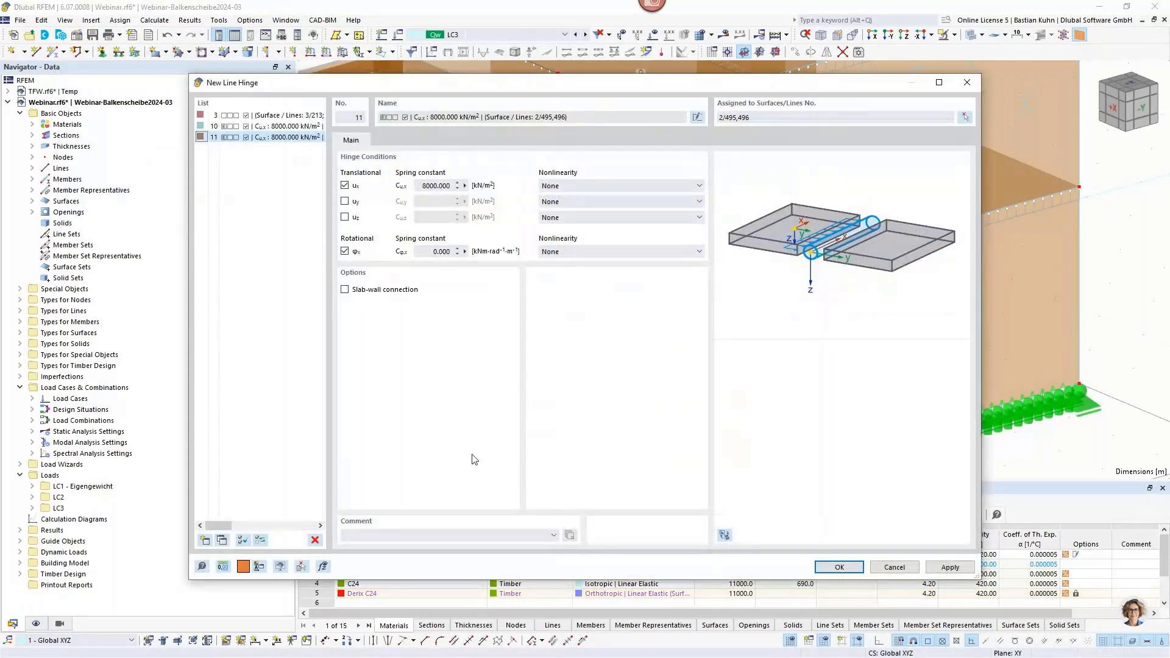
pyautogui.press('Return')
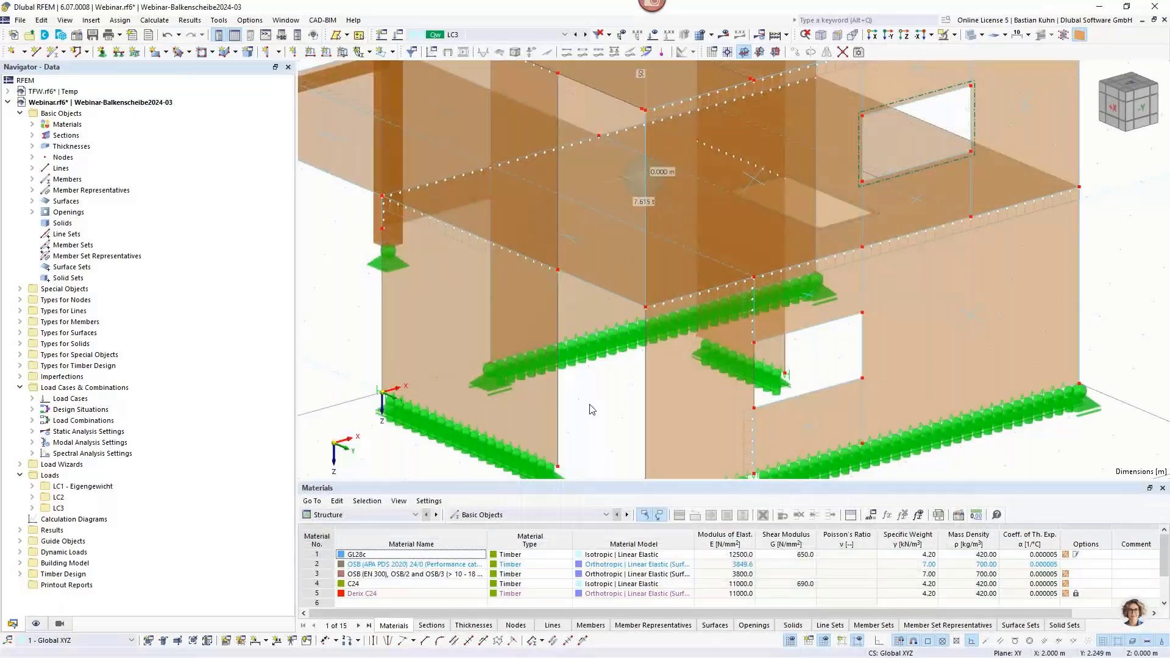
# Display the loads of LC1 - Eigengewicht and examine them on the building's roof and floor slabs.
pyautogui.scroll(-2, 553, 318)
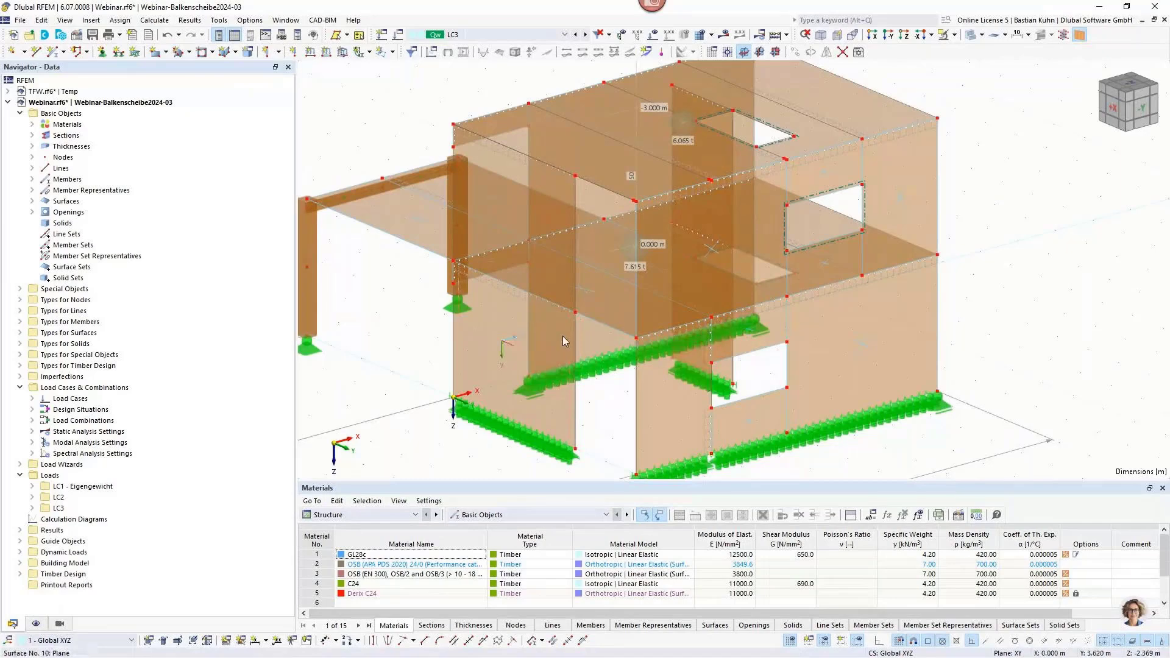
pyautogui.scroll(-2, 562, 335)
pyautogui.scroll(-1, 563, 335)
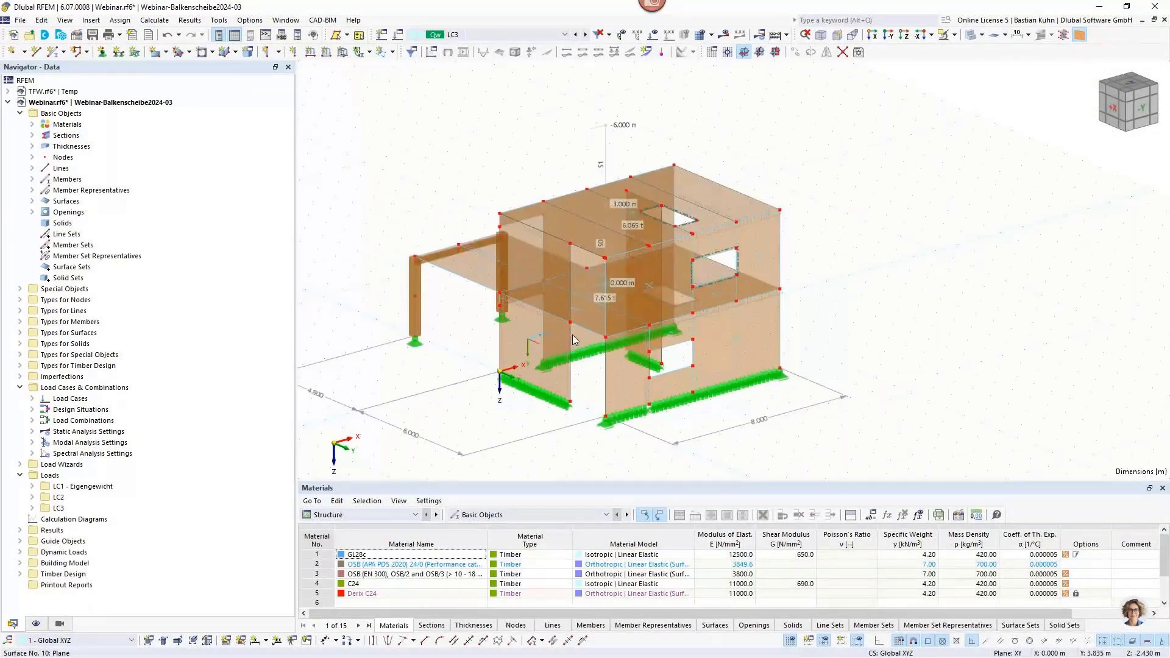
pyautogui.click(506, 34)
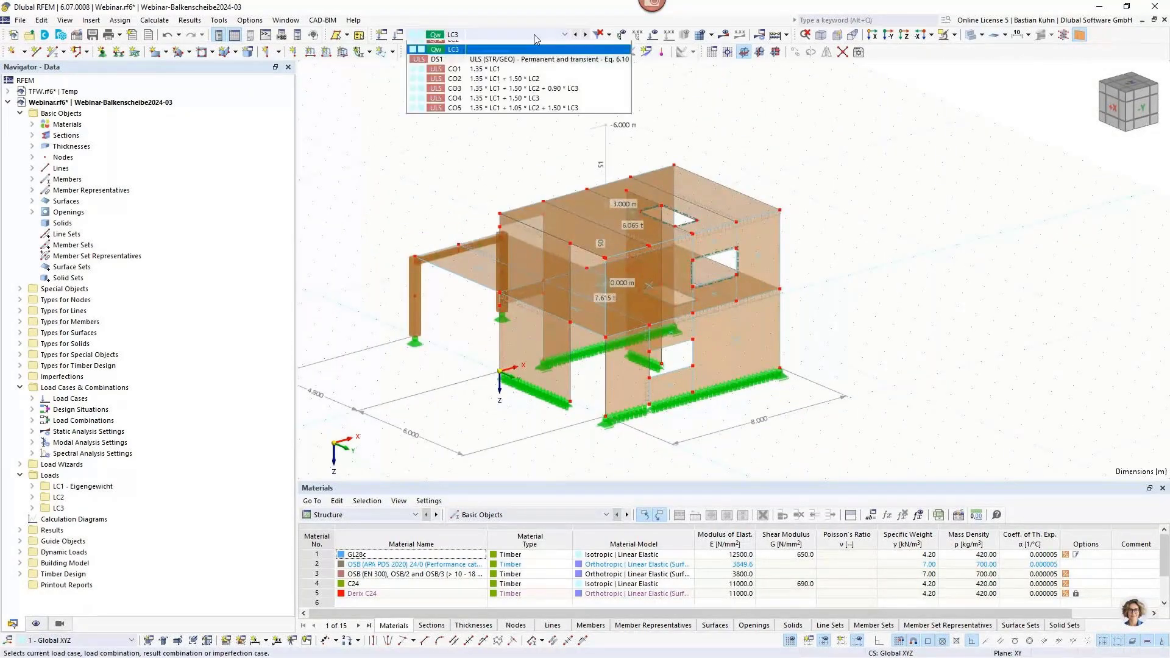
pyautogui.click(528, 51)
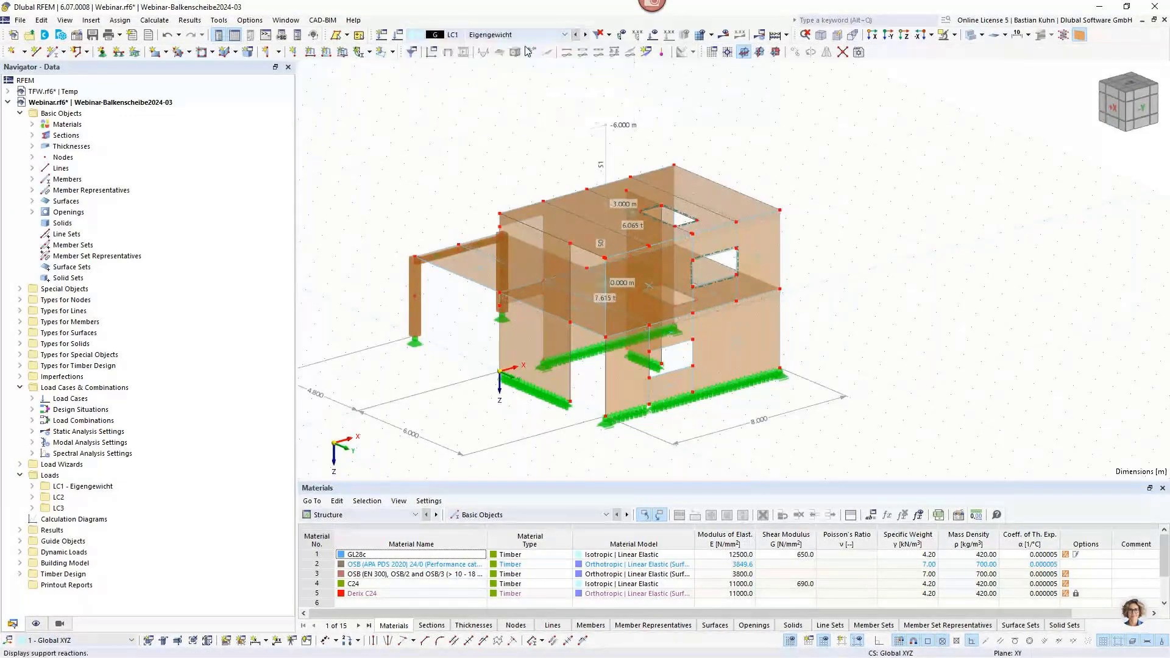
pyautogui.moveTo(520, 145); pyautogui.dragTo(600, 143, button='middle')
pyautogui.scroll(1, 600, 144)
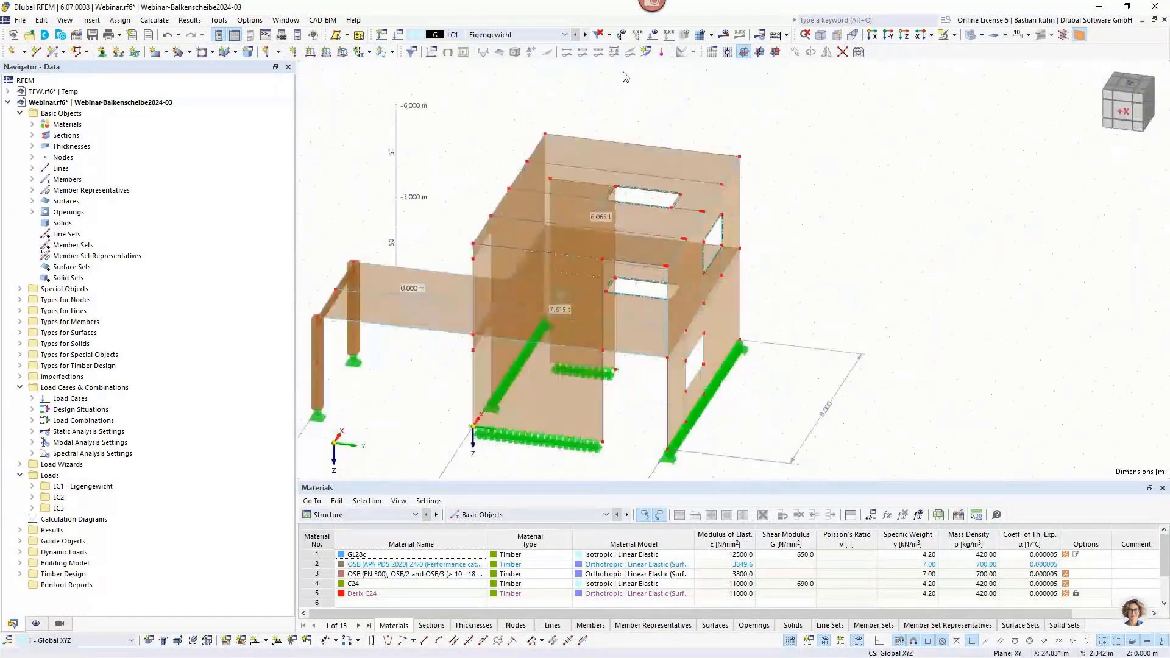
pyautogui.click(653, 34)
pyautogui.keyDown('ctrl'); pyautogui.moveTo(478, 177); pyautogui.dragTo(803, 163, button='middle'); pyautogui.keyUp('ctrl')
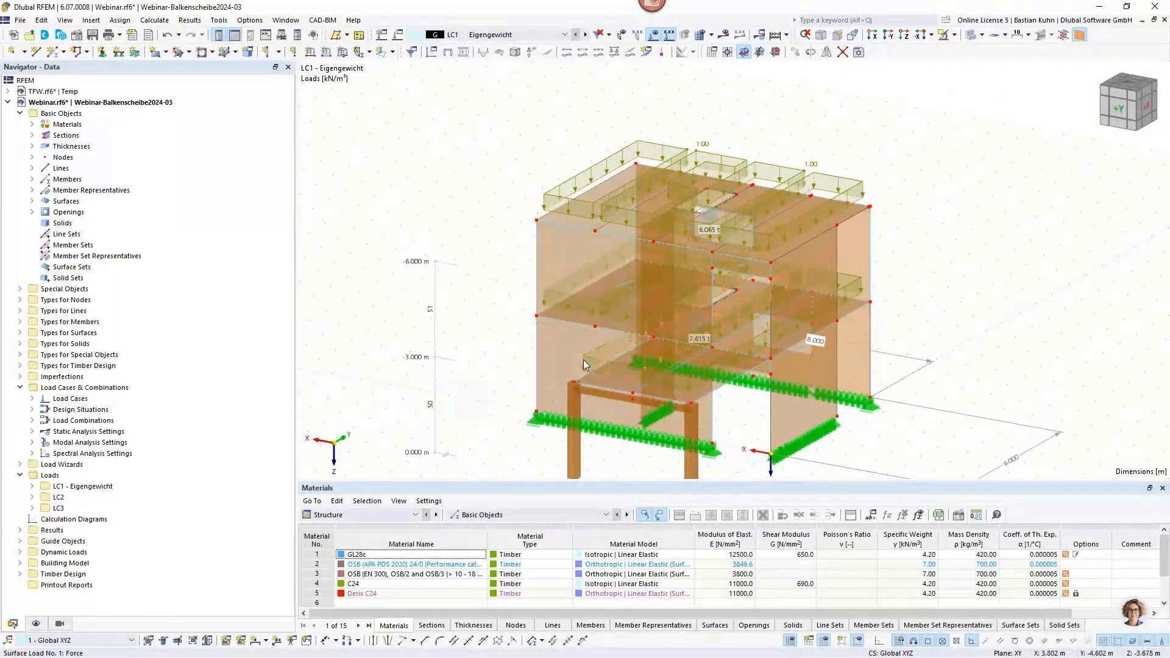
# Examine the surface loads of LC2 and LC3 on the building and hide the load display.
pyautogui.click(585, 34)
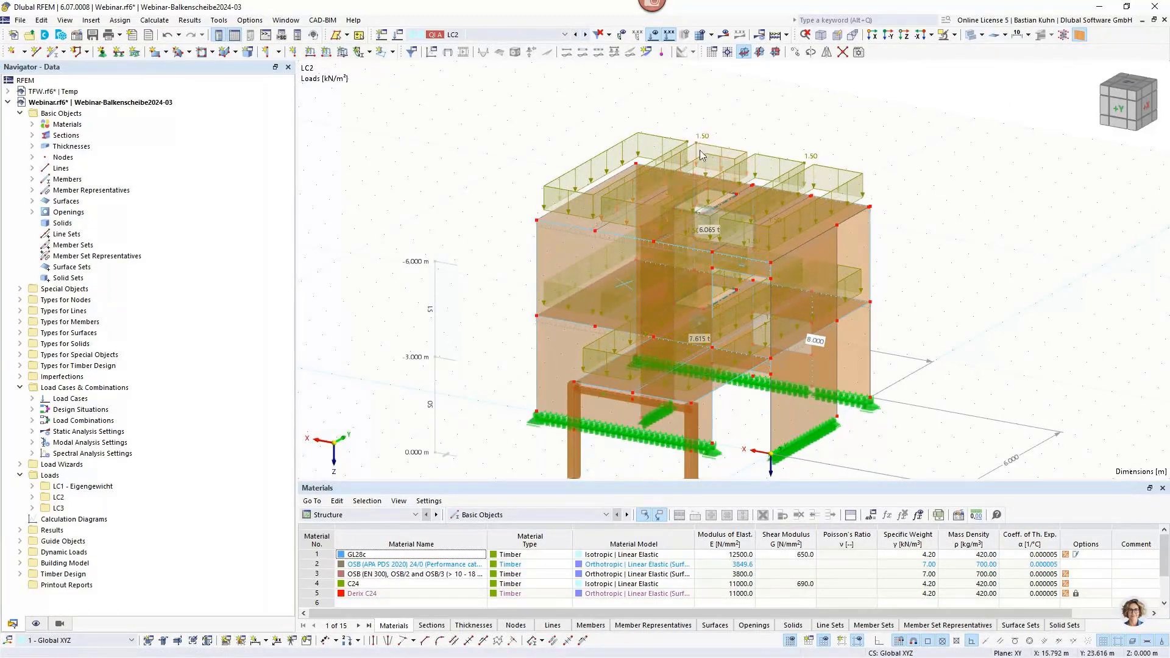
pyautogui.moveTo(753, 127); pyautogui.dragTo(676, 131, button='middle')
pyautogui.scroll(1, 676, 131)
pyautogui.click(553, 35)
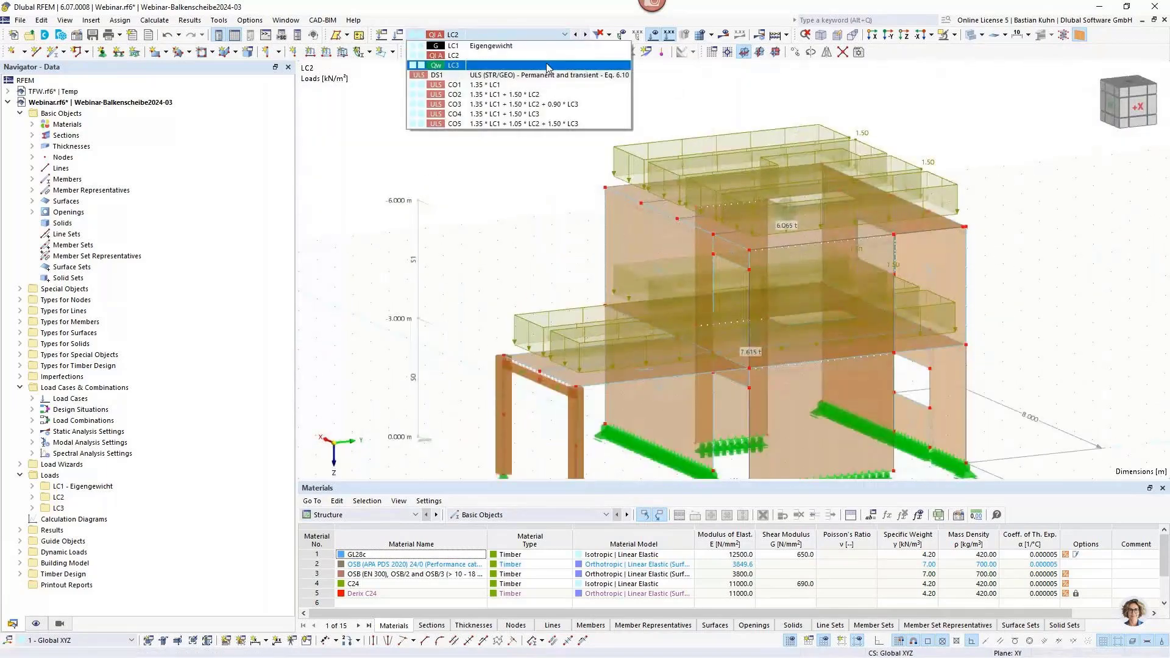
pyautogui.click(548, 65)
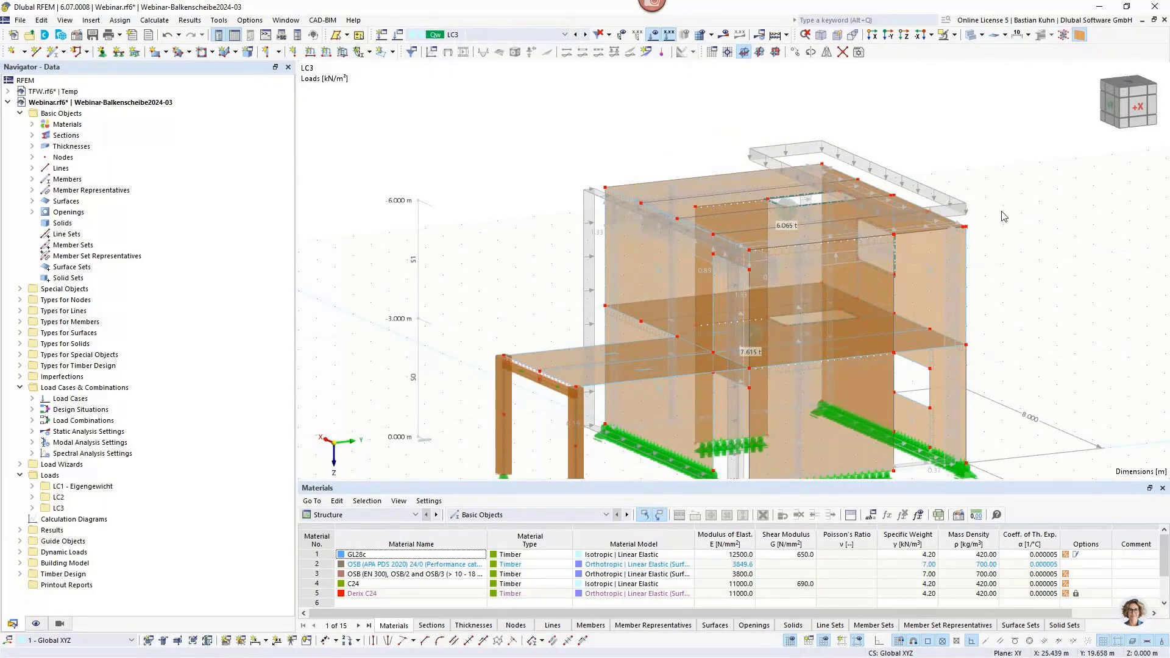
pyautogui.keyDown('ctrl'); pyautogui.moveTo(1003, 217); pyautogui.dragTo(658, 318, button='middle'); pyautogui.keyUp('ctrl')
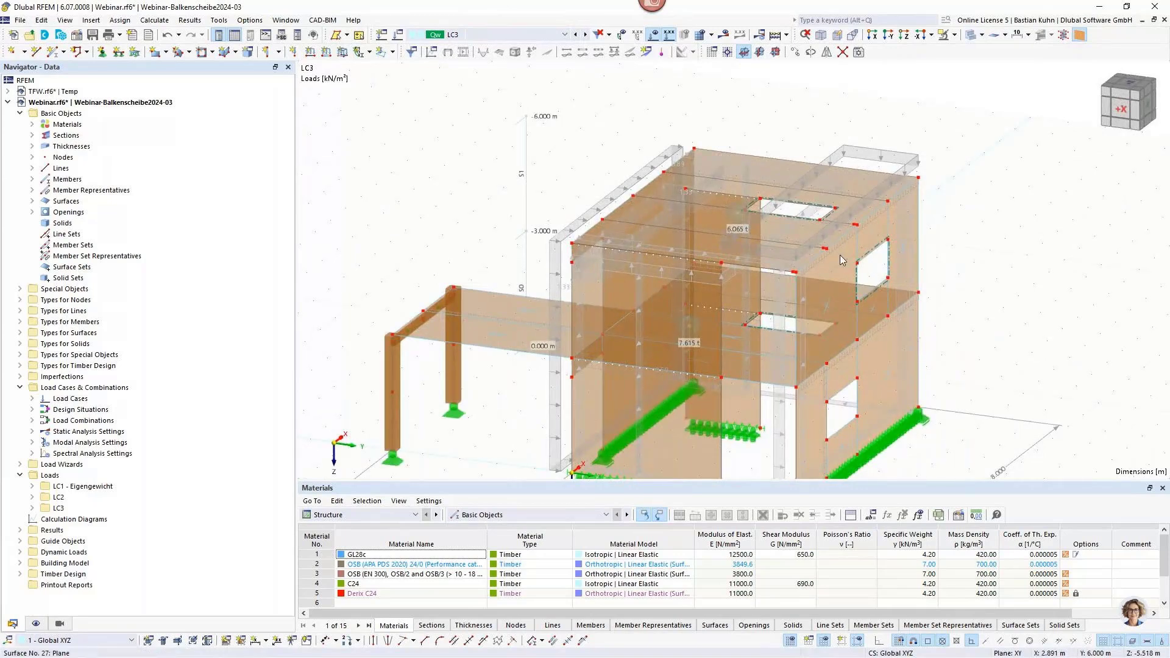
pyautogui.moveTo(652, 271); pyautogui.dragTo(670, 222, button='middle')
pyautogui.click(653, 34)
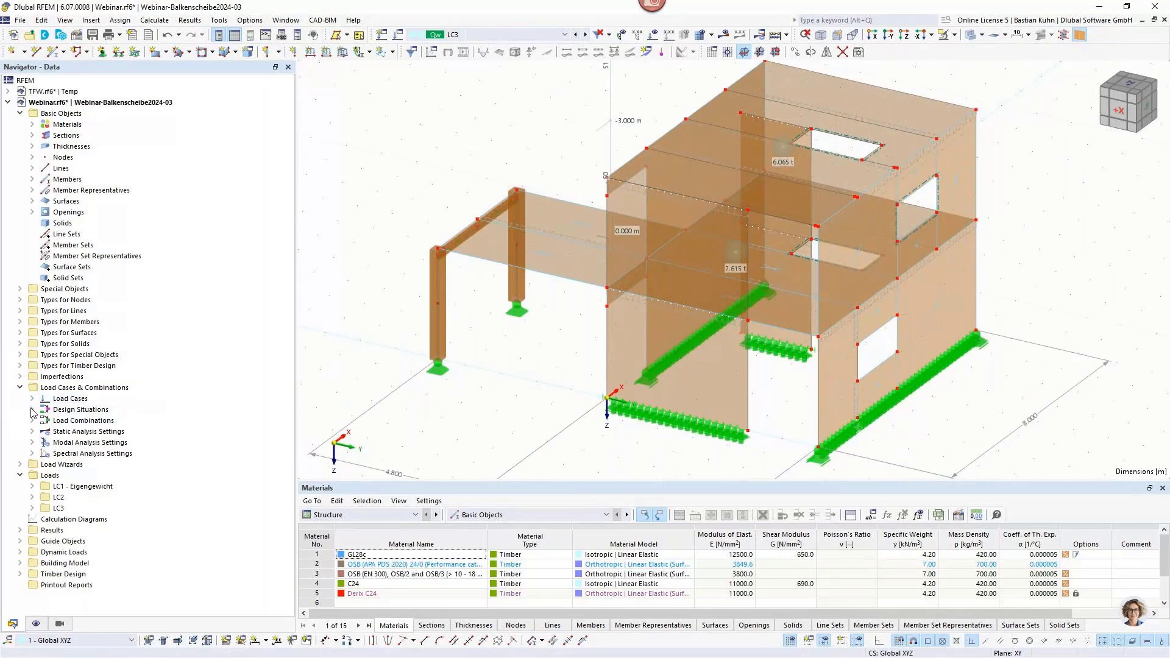
# Inspect the settings of load combination CO1, including its structure modification, without changing them.
pyautogui.rightClick(43, 390)
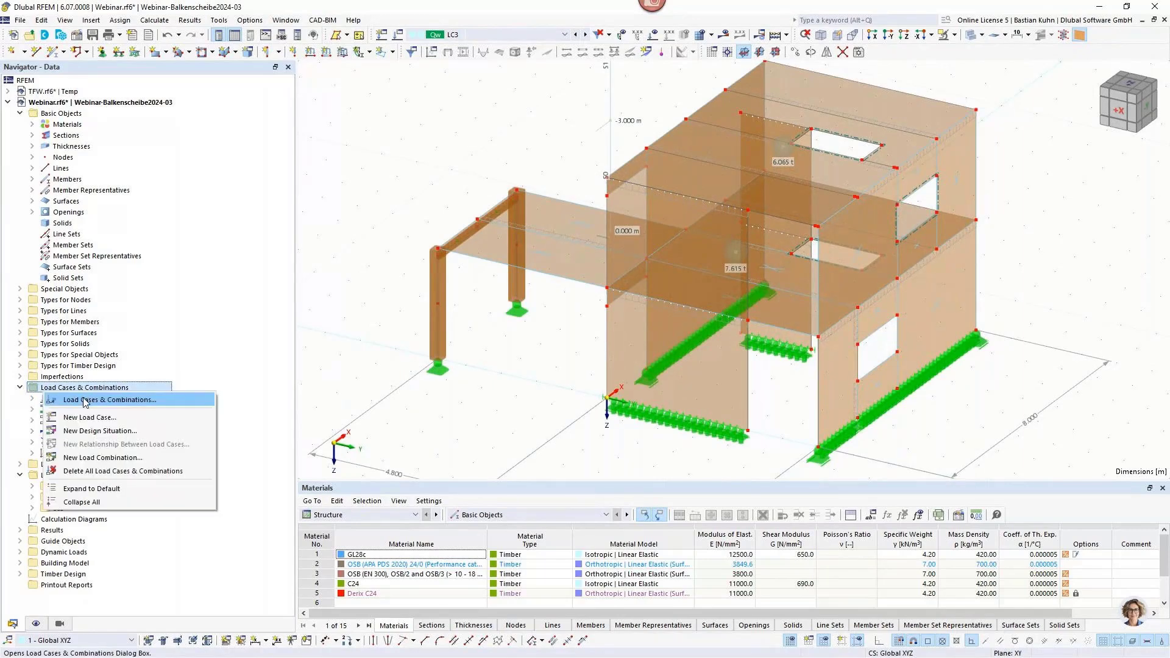
pyautogui.click(85, 398)
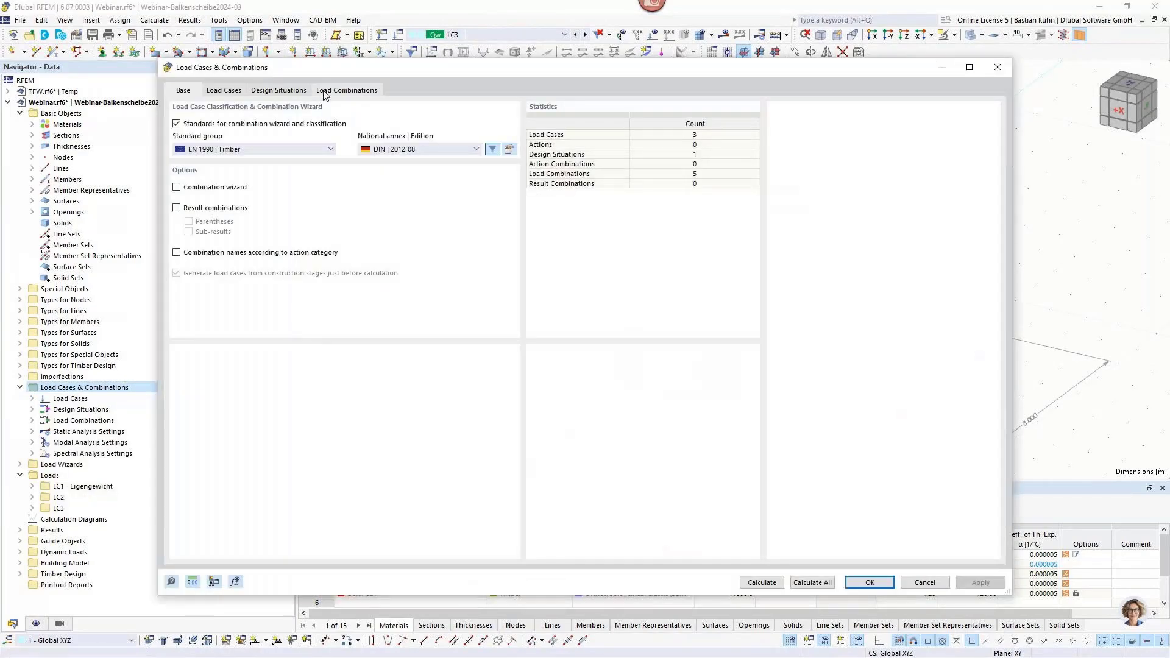
pyautogui.click(346, 90)
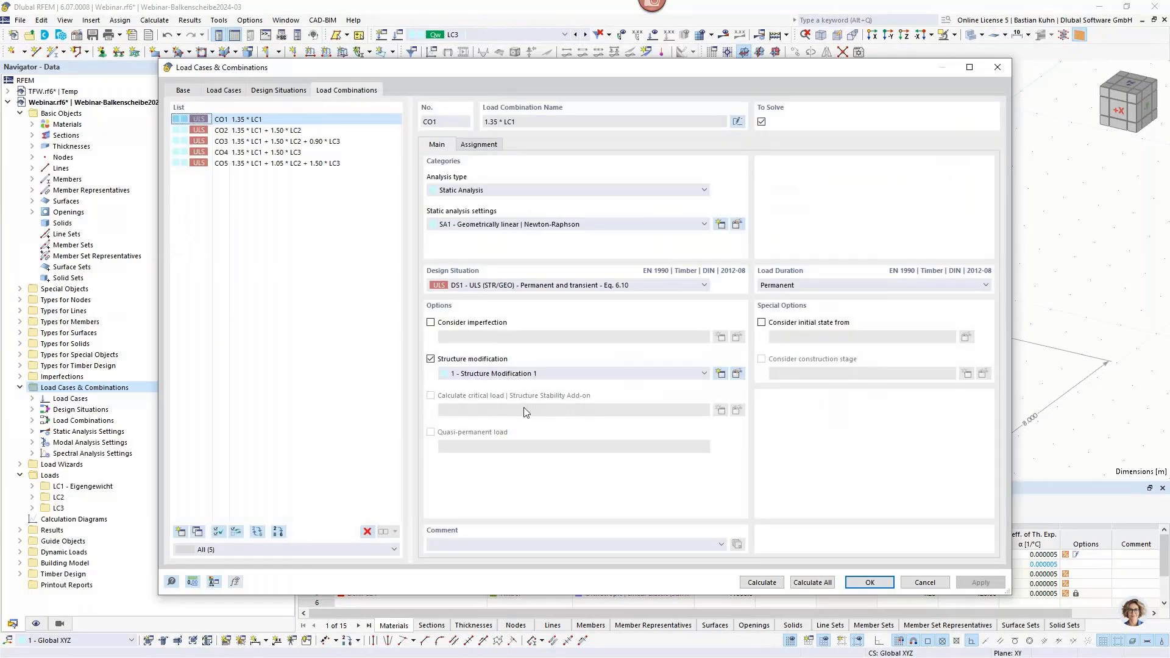
pyautogui.click(922, 584)
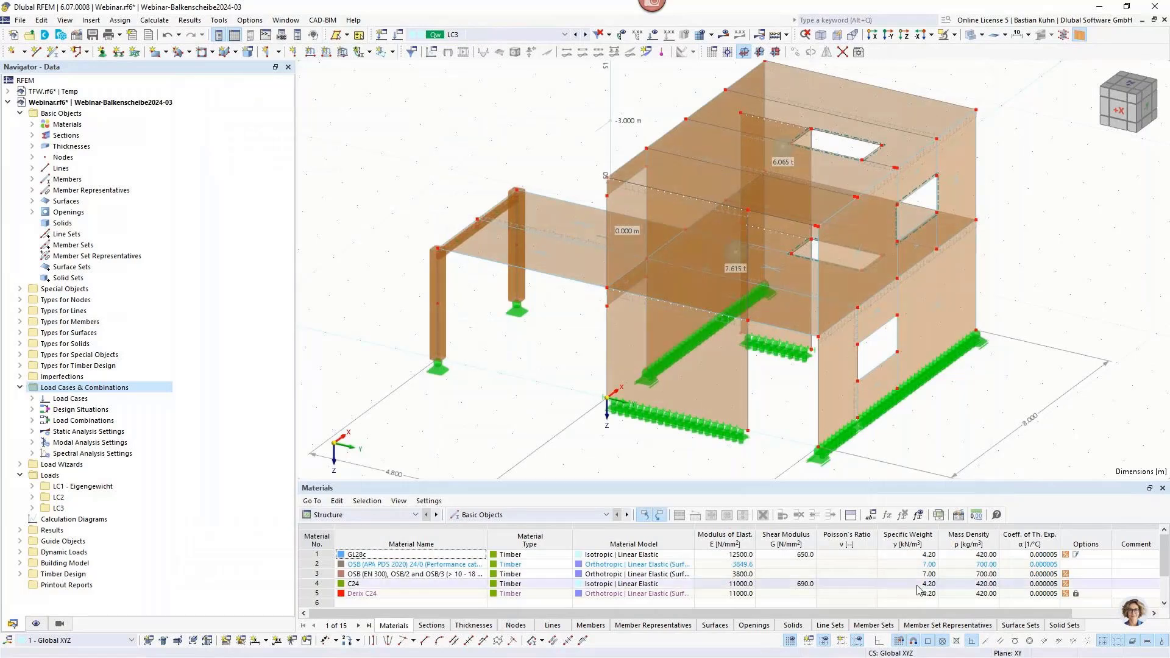
# Isolate the exterior window wall and the narrow interior wall by showing only the selected and related objects.
pyautogui.scroll(-3, 646, 365)
pyautogui.keyDown('ctrl'); pyautogui.moveTo(619, 365); pyautogui.dragTo(562, 266, button='middle'); pyautogui.keyUp('ctrl')
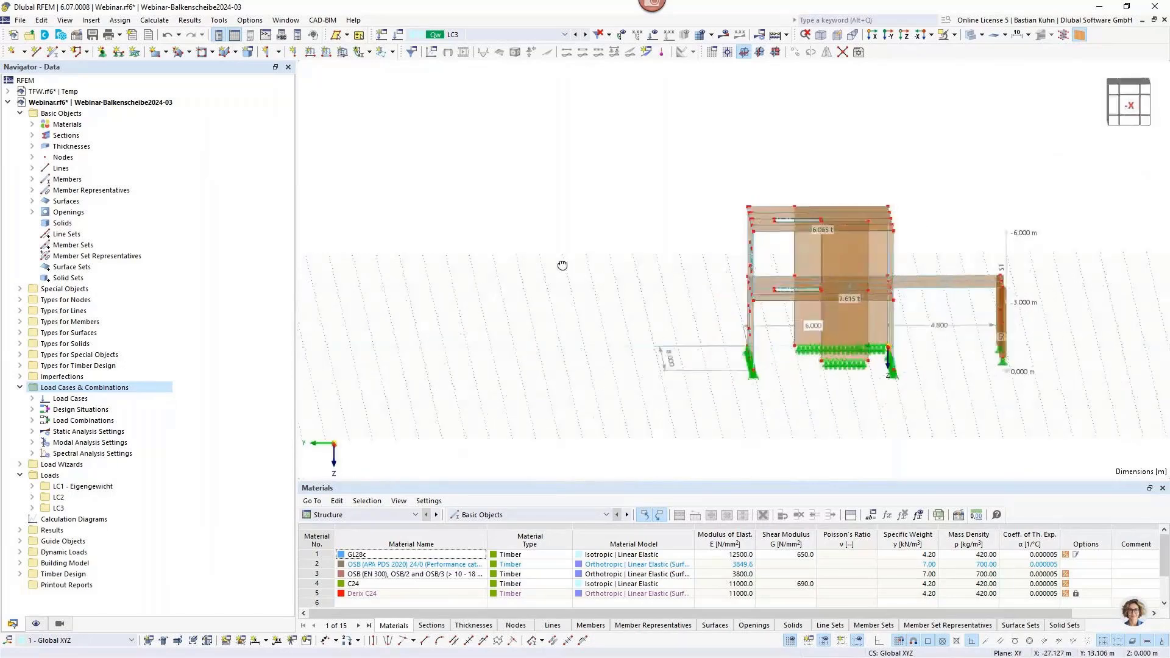
pyautogui.moveTo(709, 177); pyautogui.dragTo(761, 385)
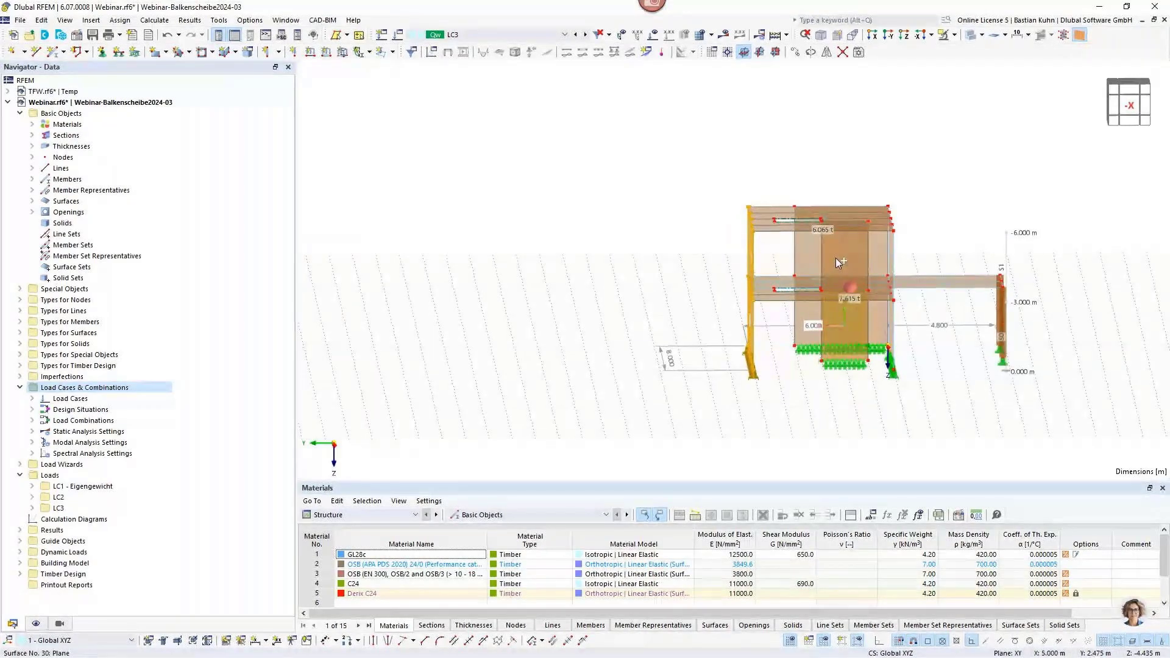
pyautogui.click(943, 35)
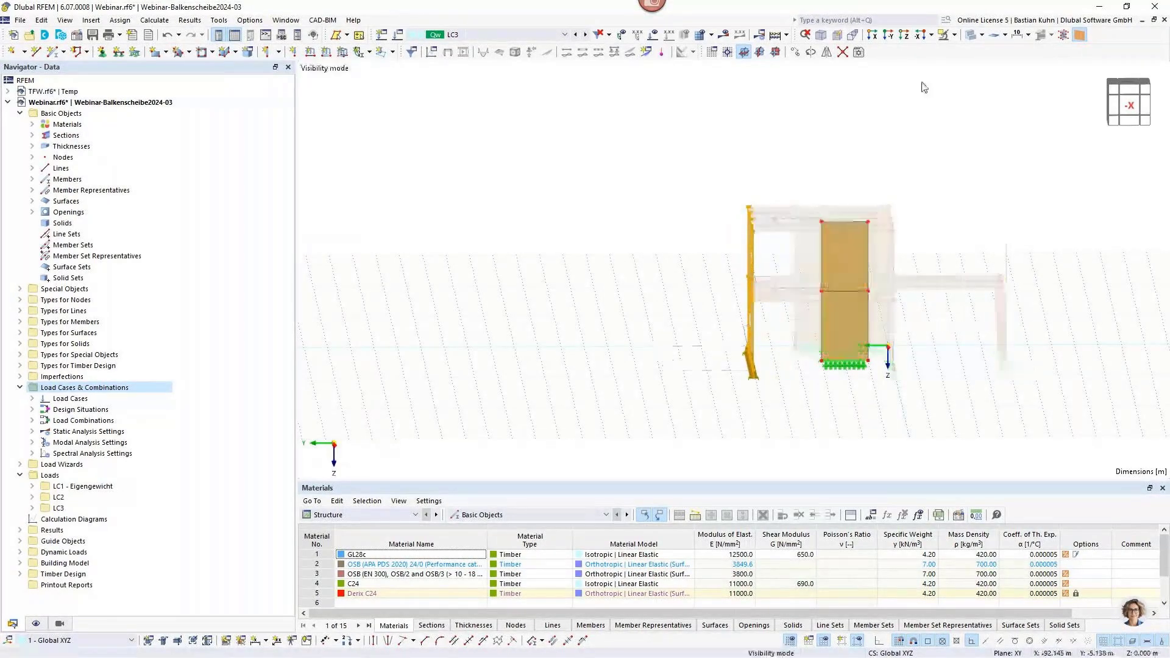
pyautogui.click(839, 179)
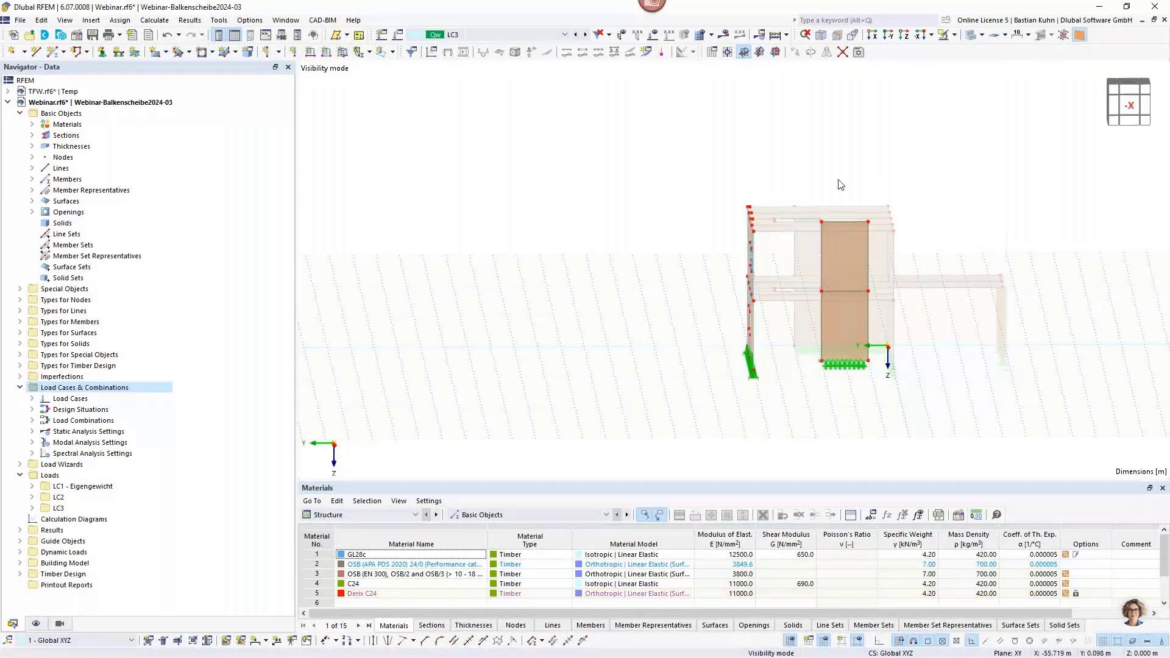
pyautogui.keyDown('ctrl'); pyautogui.moveTo(840, 184); pyautogui.dragTo(760, 195, button='middle'); pyautogui.keyUp('ctrl')
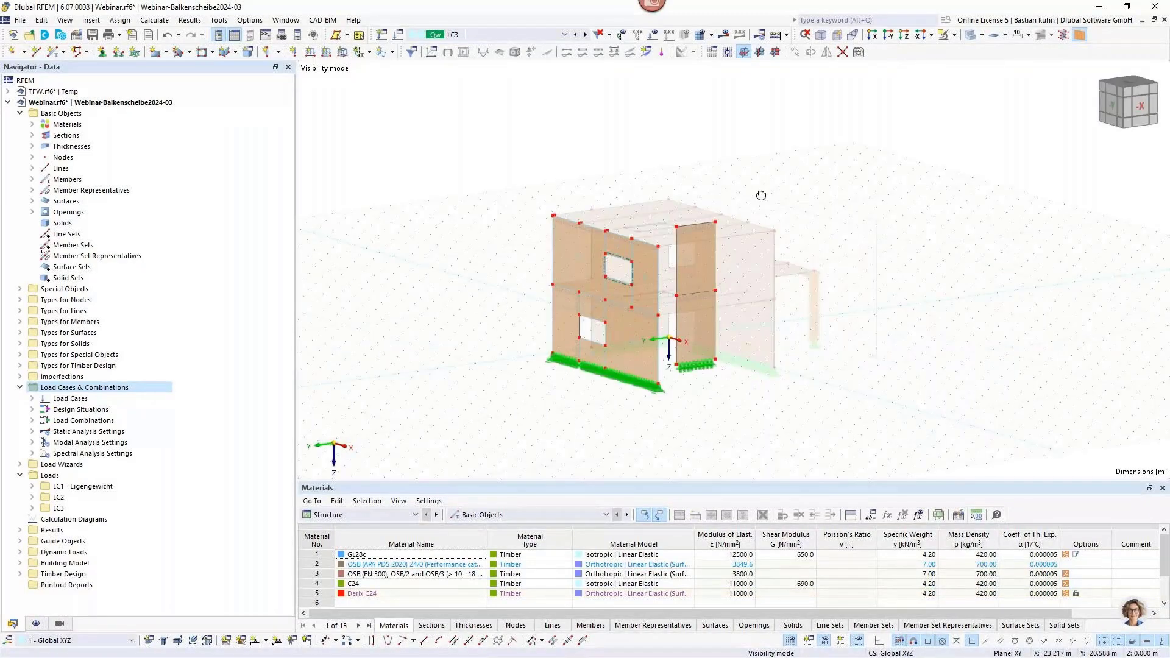
# Select the visible wall surfaces 2, 4, 18, 27 and 30 and set their thickness to 1 - Beam Panel.
pyautogui.keyDown('ctrl'); pyautogui.click(579, 273); pyautogui.keyUp('ctrl')
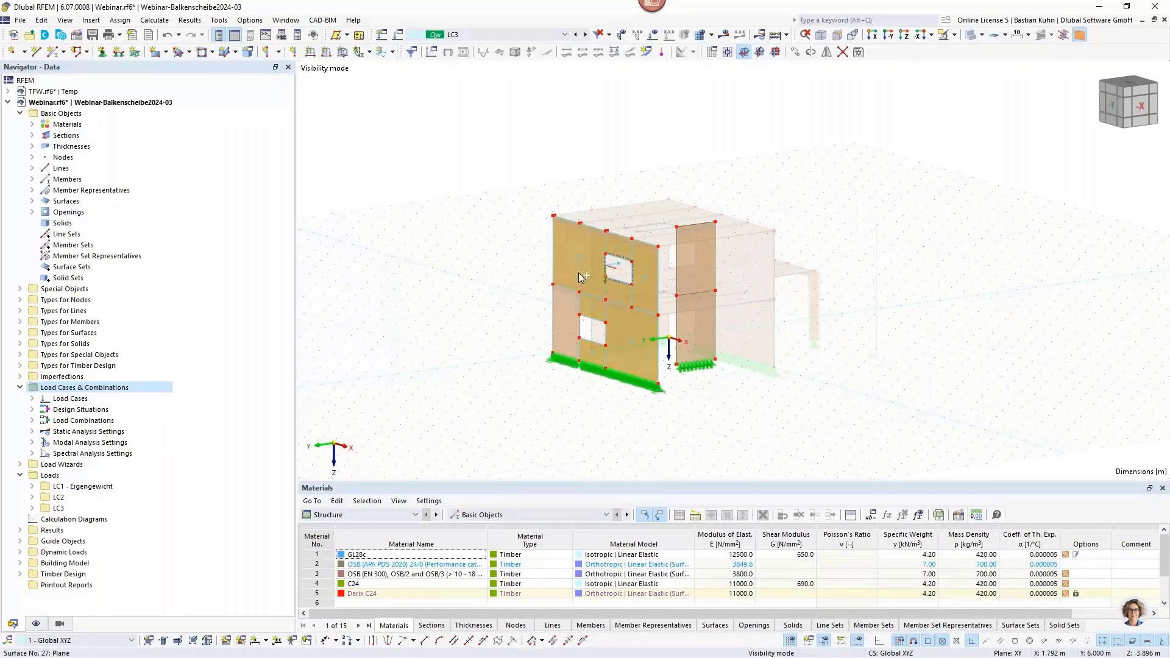
pyautogui.keyDown('ctrl'); pyautogui.click(693, 274); pyautogui.keyUp('ctrl')
pyautogui.keyDown('ctrl'); pyautogui.click(567, 337); pyautogui.keyUp('ctrl')
pyautogui.rightClick(567, 337)
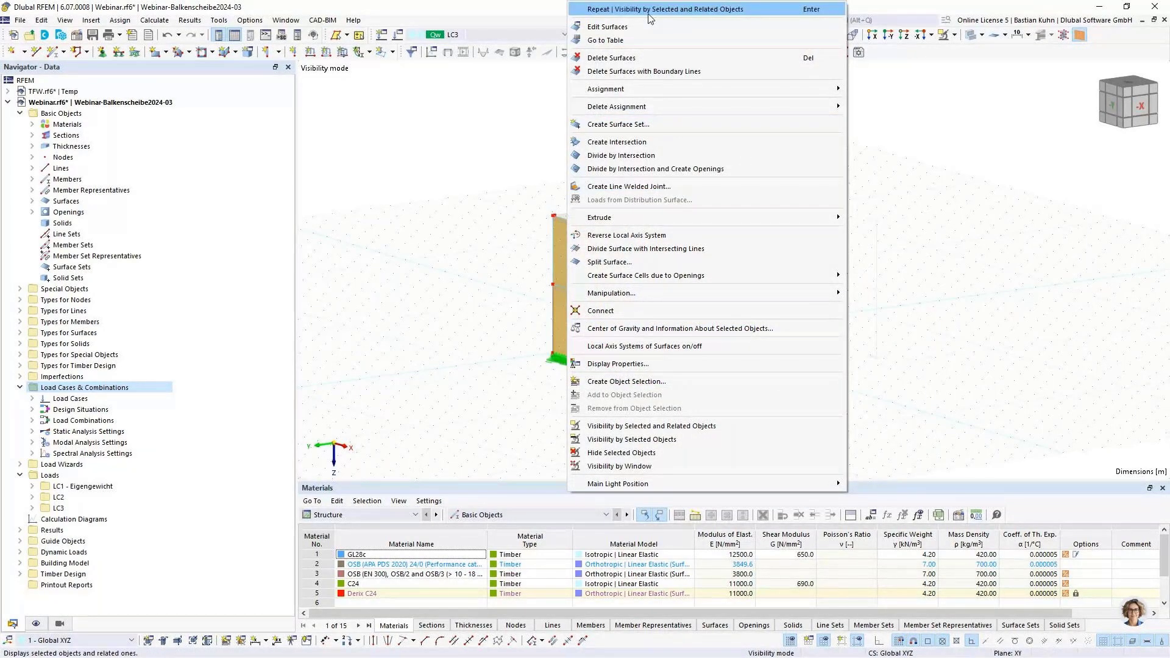
pyautogui.click(634, 27)
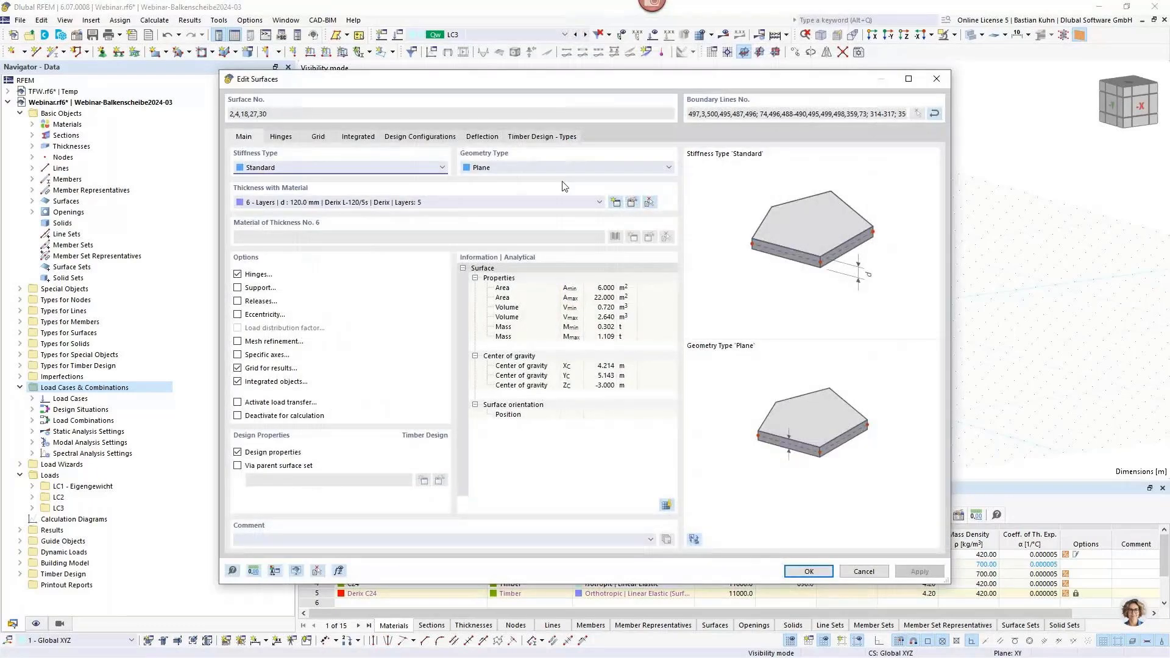
pyautogui.click(573, 202)
pyautogui.click(561, 215)
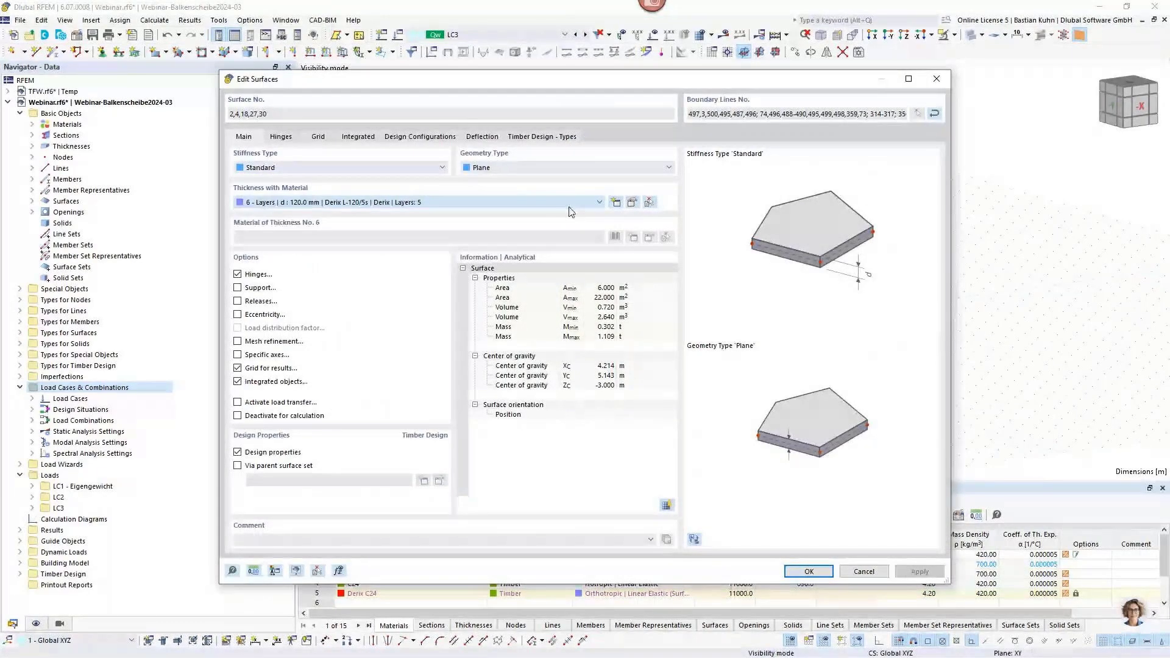
# Review the beam panel's sheathing, framing members and inner studs, choose 4 - R_M1 60/160 for framing section +y, and save the surfaces.
pyautogui.click(632, 203)
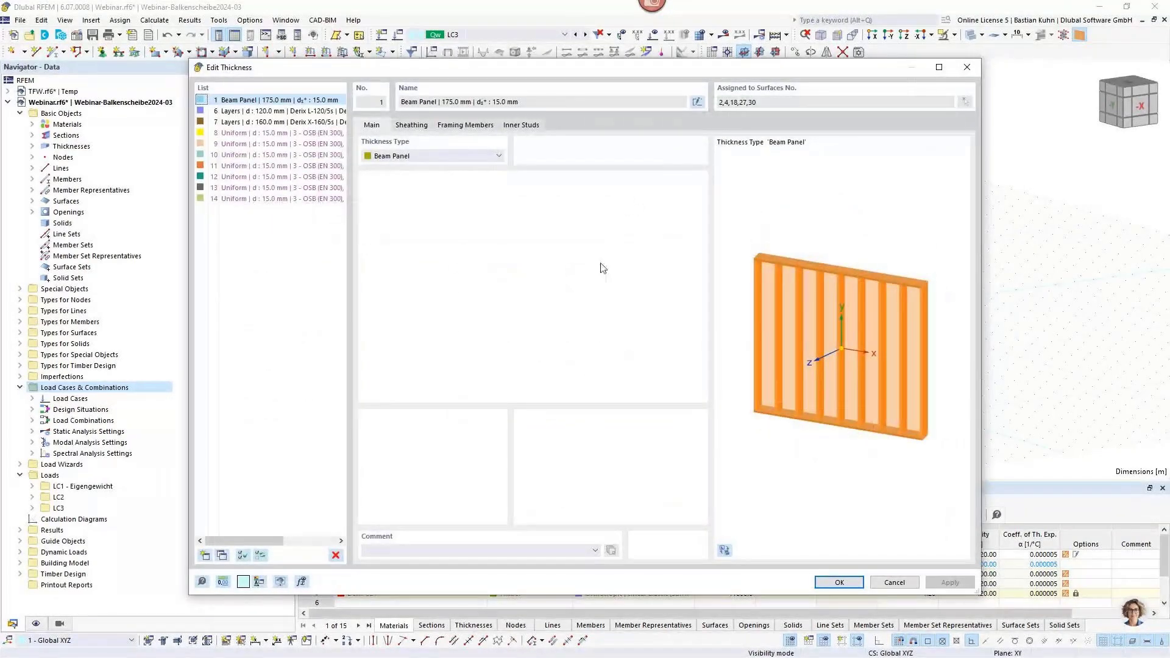
pyautogui.click(411, 126)
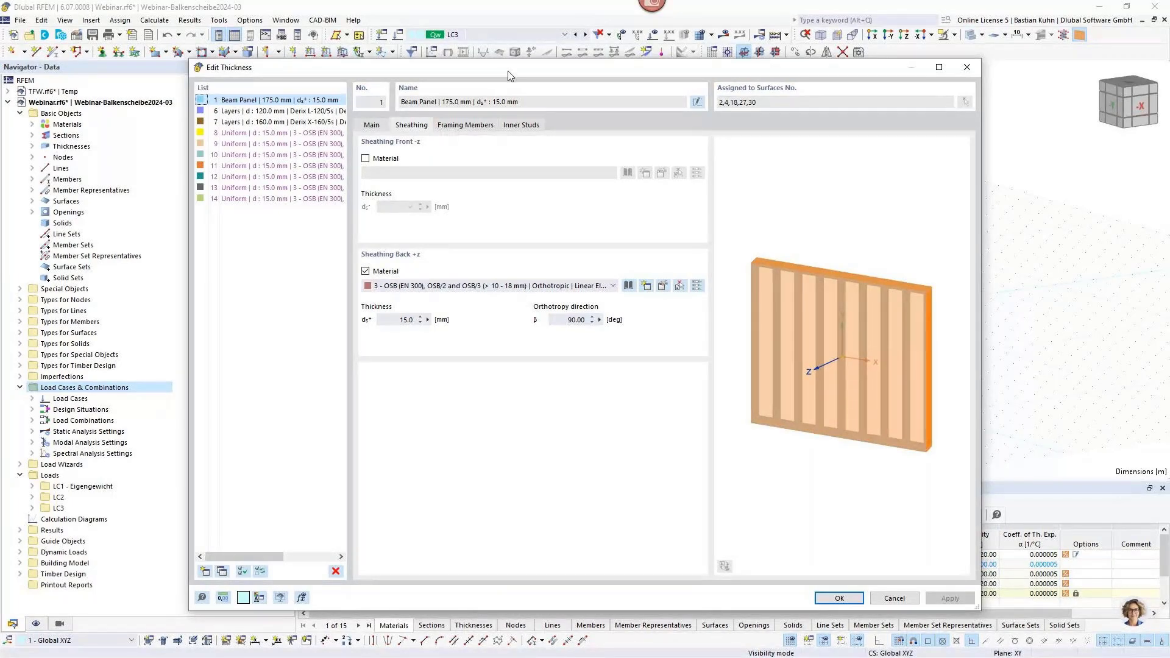
pyautogui.moveTo(509, 76); pyautogui.dragTo(542, 66)
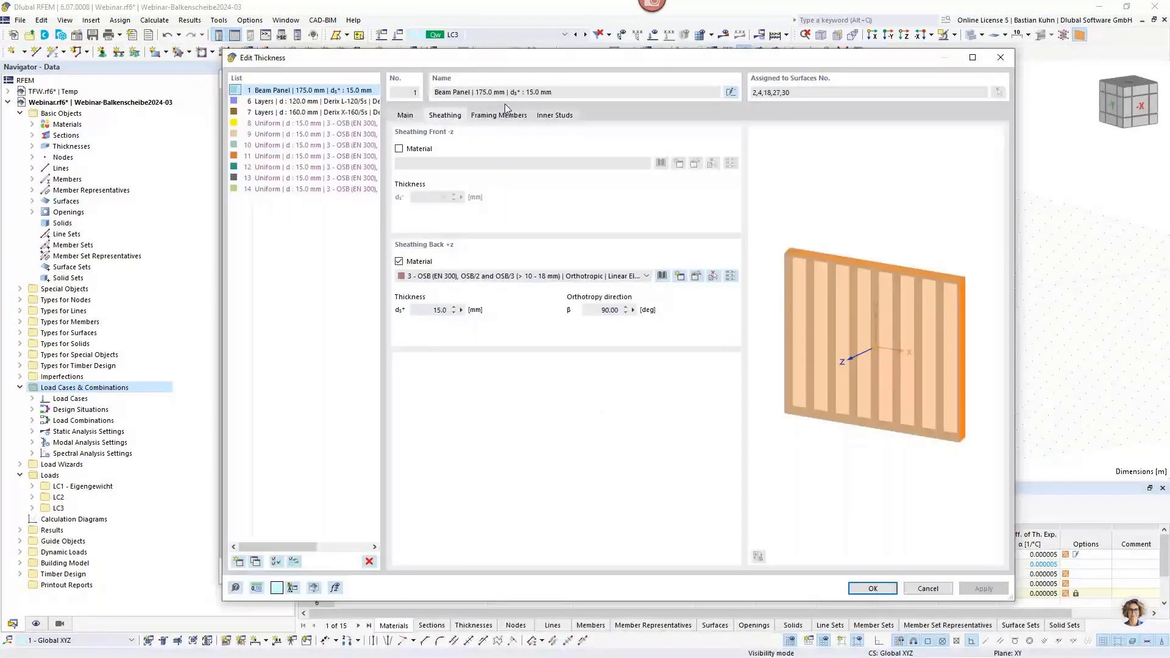
pyautogui.click(501, 116)
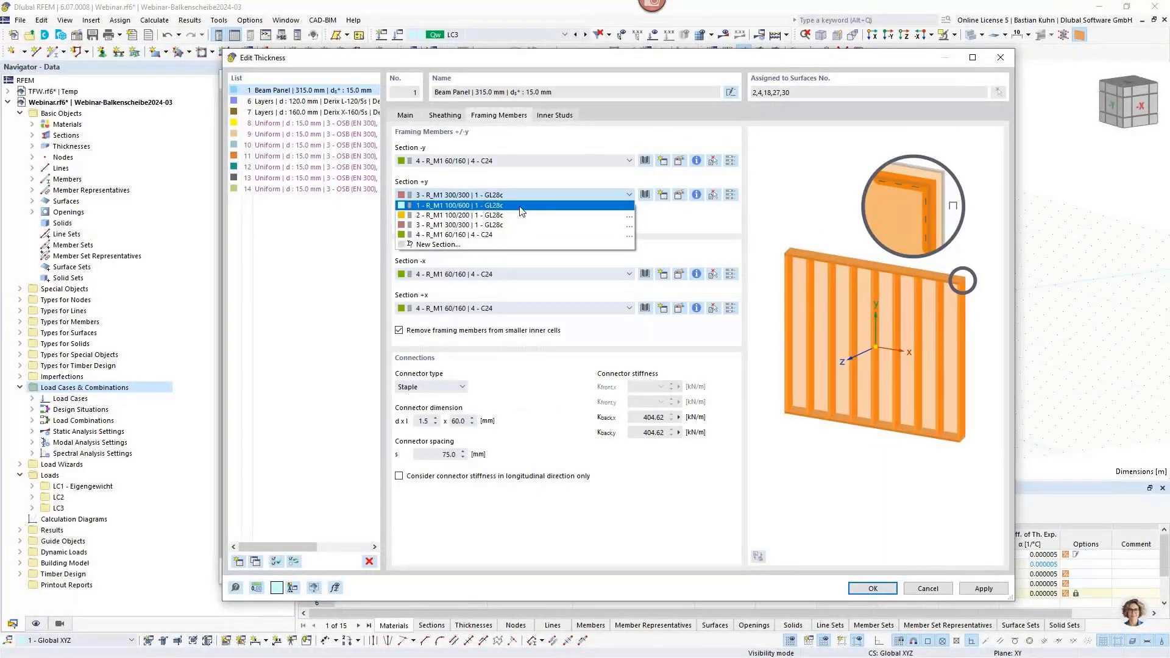
pyautogui.click(515, 235)
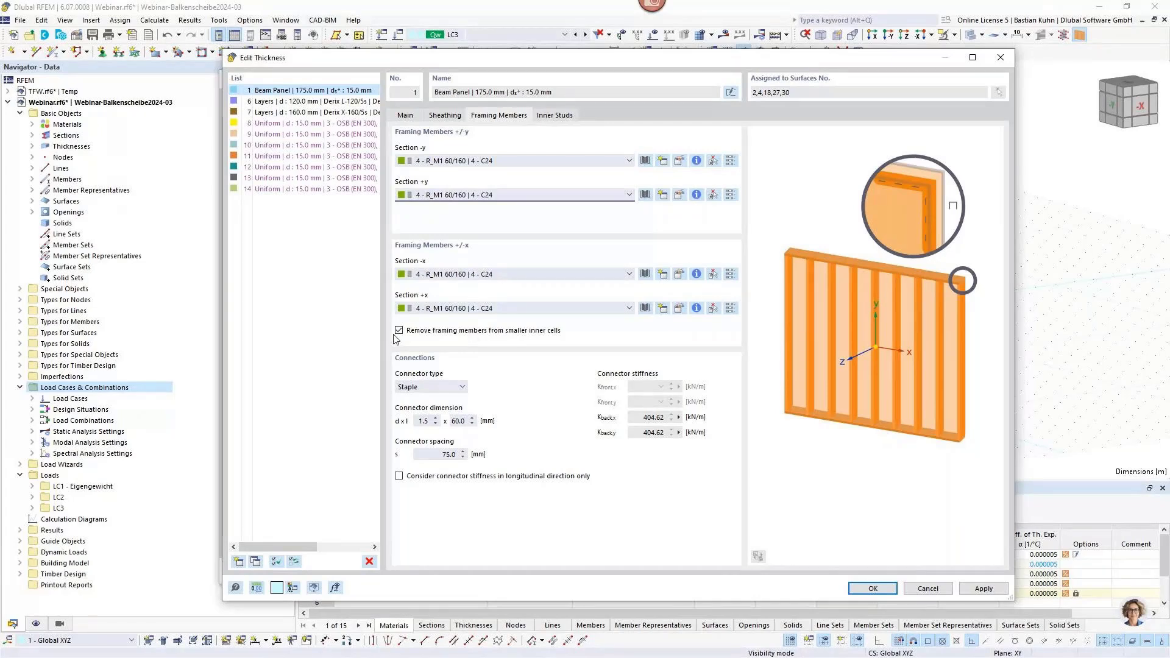
pyautogui.click(556, 115)
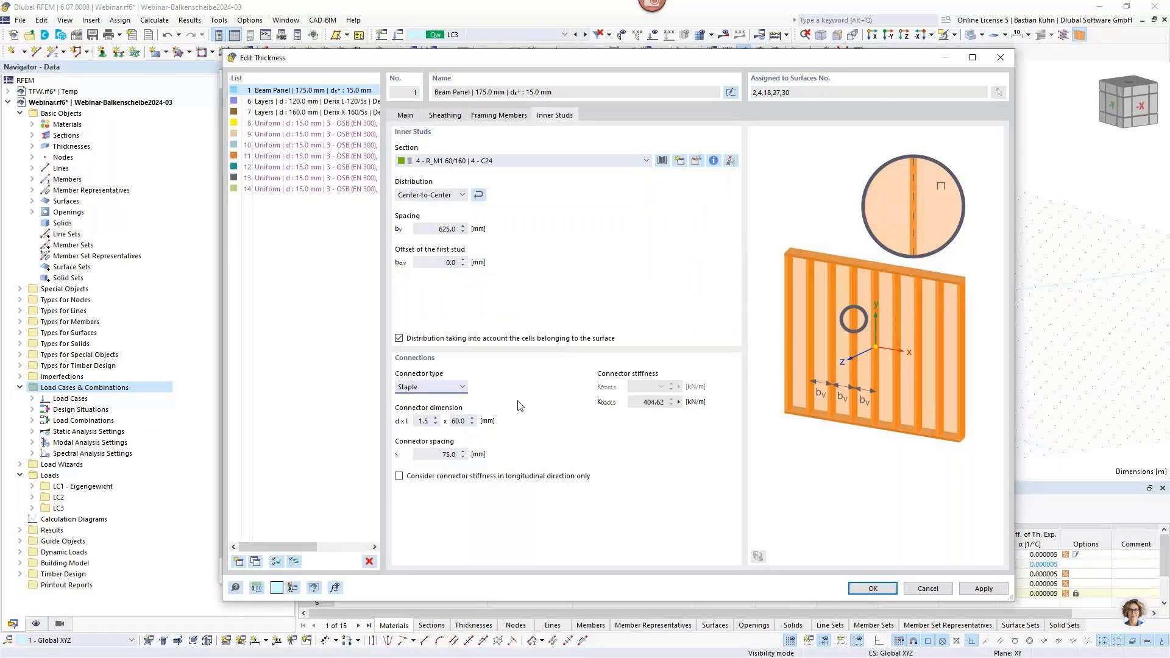
pyautogui.click(867, 588)
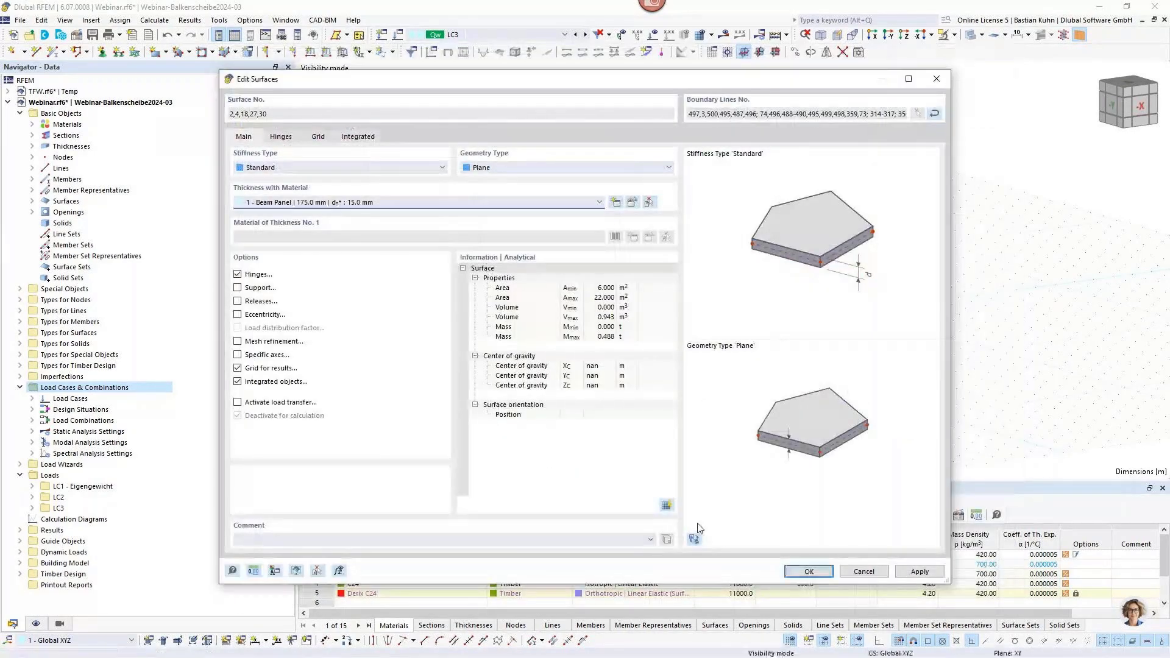
pyautogui.click(797, 572)
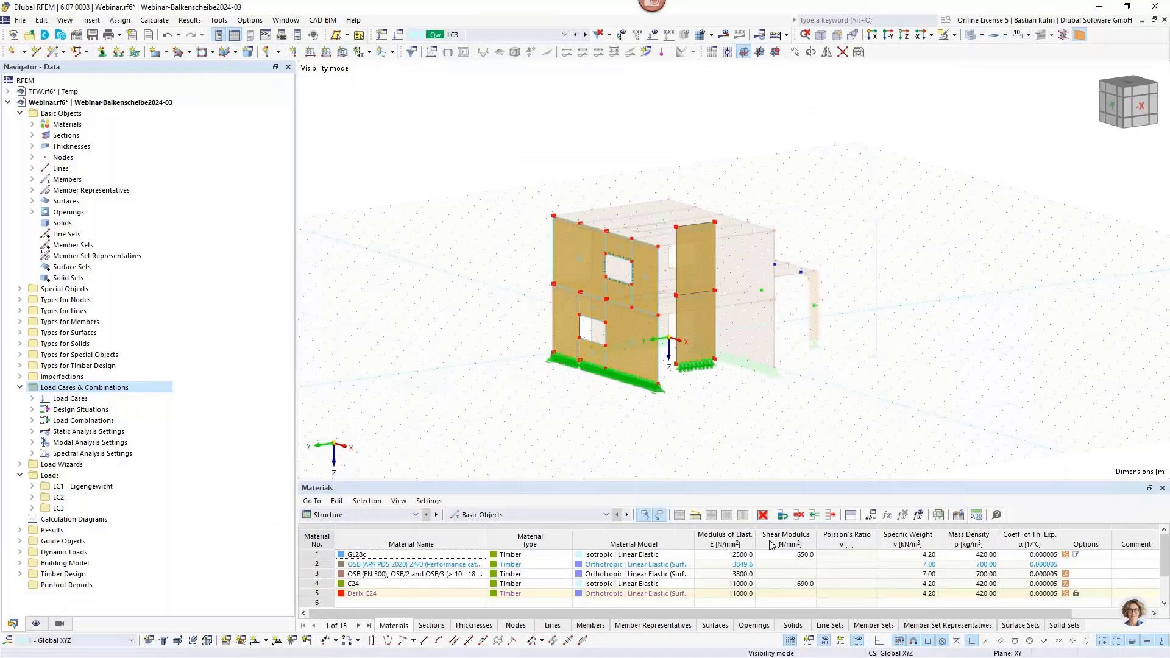
# Check whether surface 4, the ground-floor wall part around the window, is accepted as a beam panel, and close its settings.
pyautogui.scroll(2, 604, 309)
pyautogui.moveTo(469, 301); pyautogui.dragTo(485, 269, button='middle')
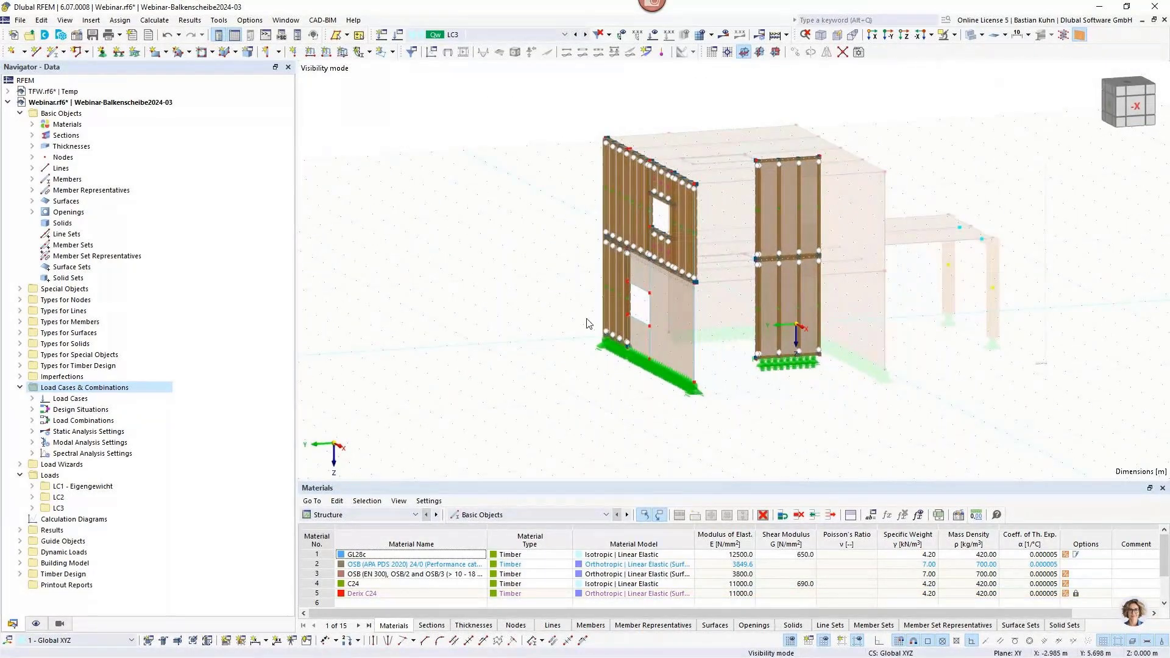
pyautogui.doubleClick(664, 354)
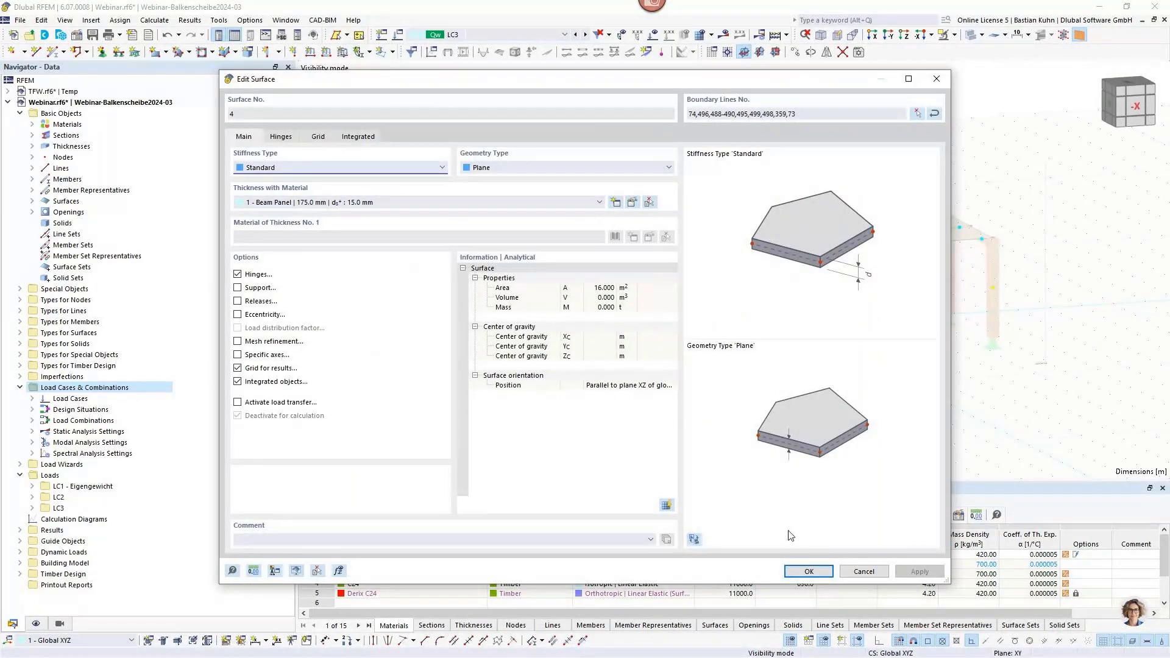
pyautogui.click(814, 573)
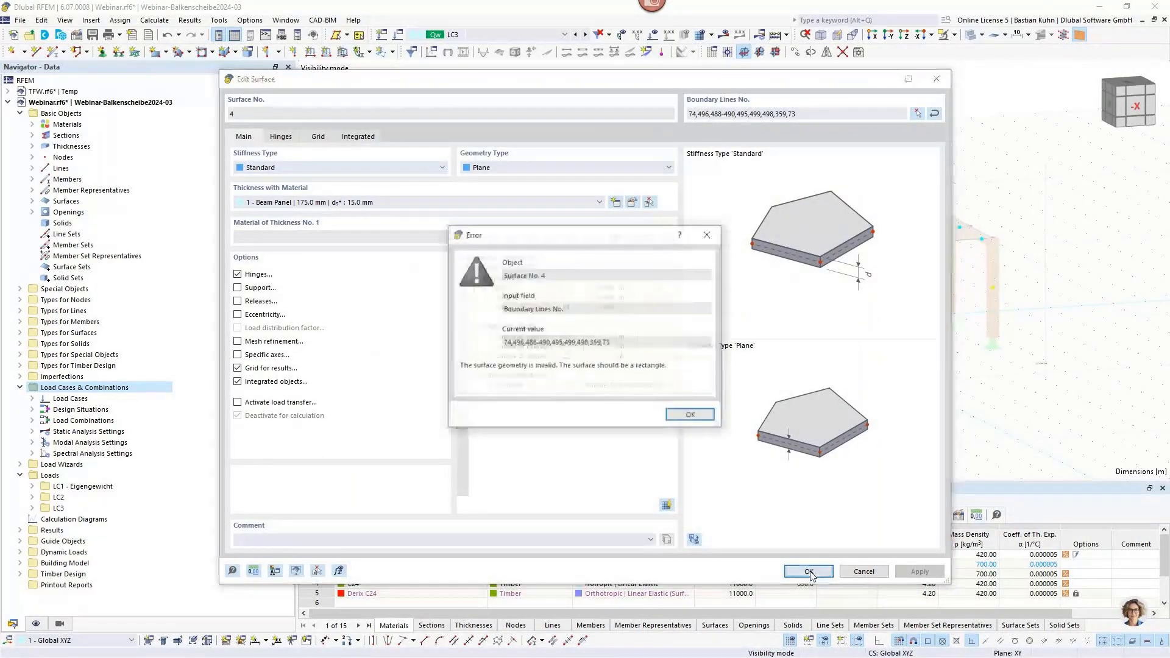
pyautogui.click(691, 417)
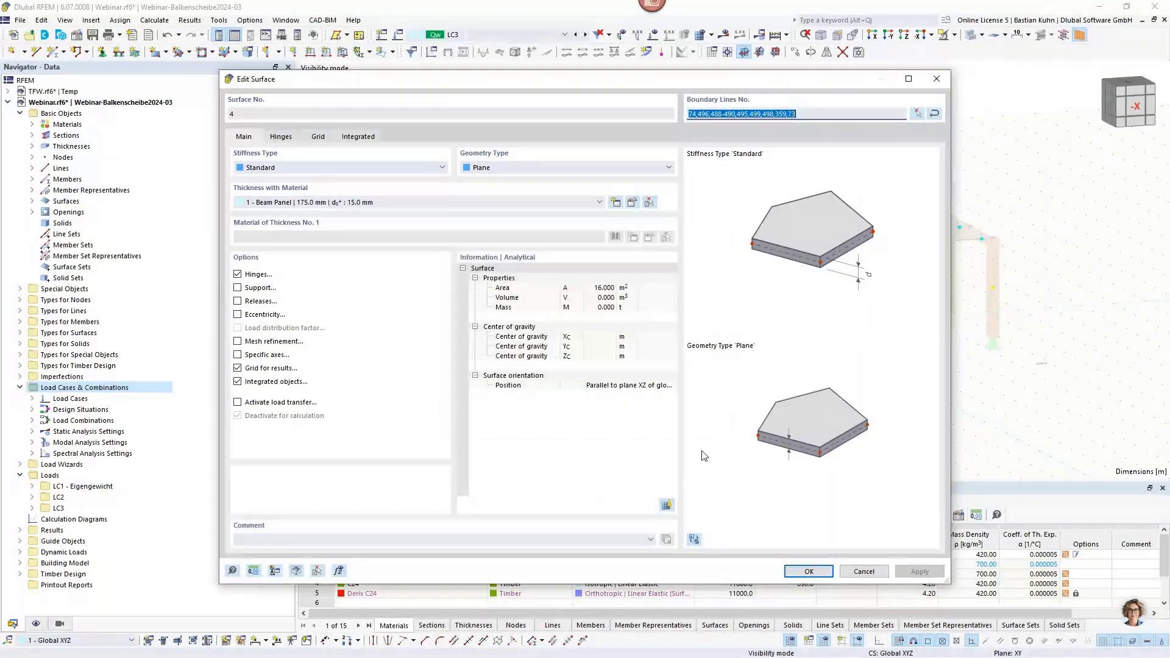
pyautogui.press('Escape')
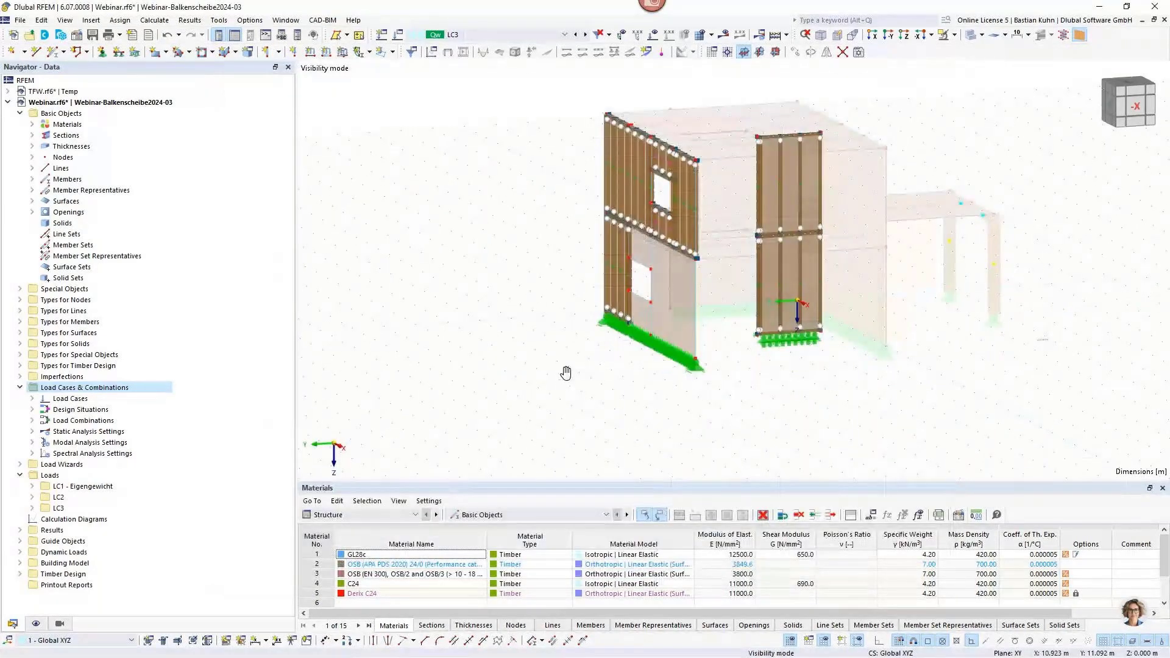
# Divide the ground-floor wall surface around the window along its intersecting lines.
pyautogui.keyDown('ctrl'); pyautogui.moveTo(565, 372); pyautogui.dragTo(772, 377, button='middle'); pyautogui.keyUp('ctrl')
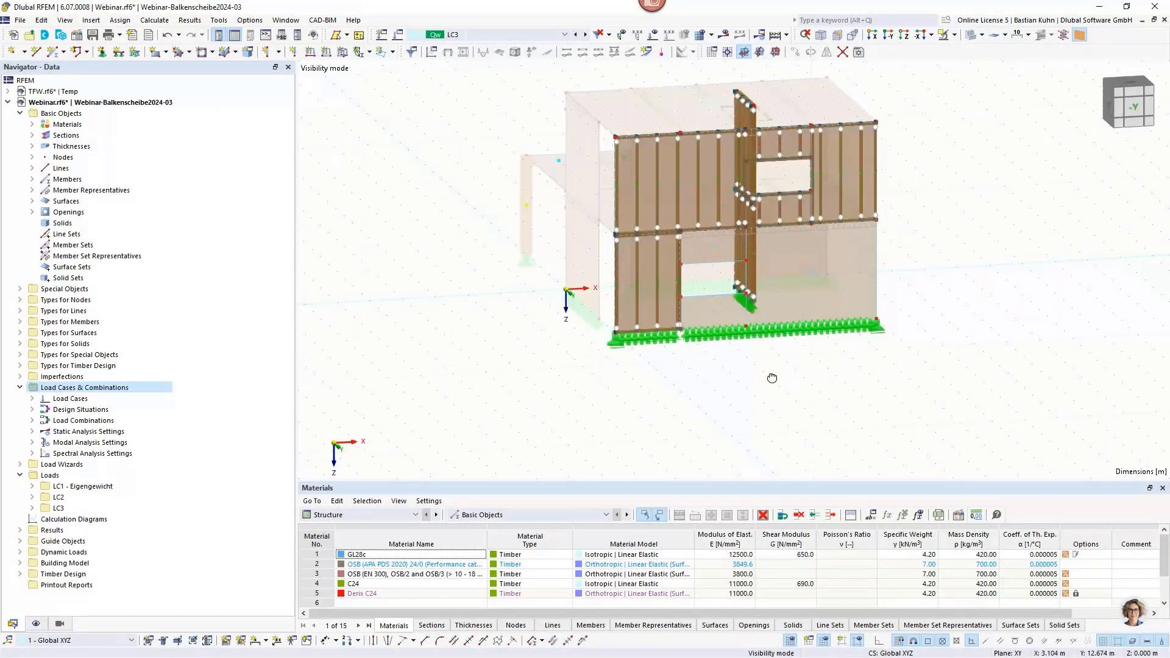
pyautogui.rightClick(824, 307)
pyautogui.click(891, 203)
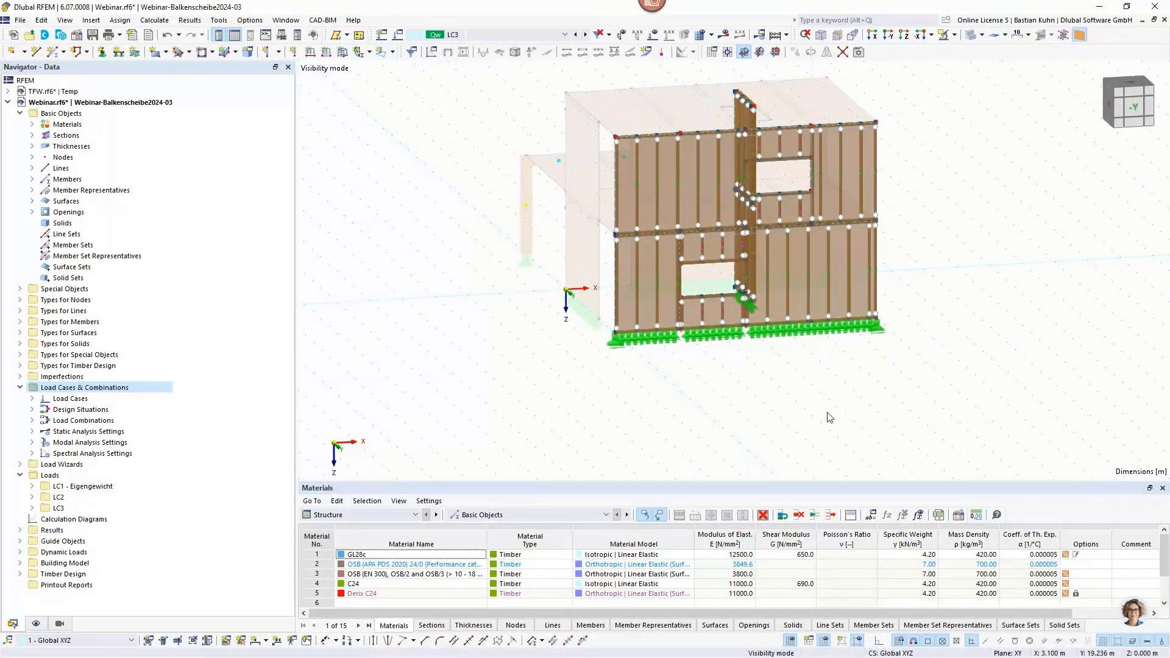
# Examine the generated studs and framing members around the upper-floor window of the beam panel wall.
pyautogui.moveTo(816, 441)
pyautogui.keyDown('ctrl'); pyautogui.mouseDown(button='middle')
pyautogui.moveTo(750, 437)
pyautogui.moveTo(803, 432)
pyautogui.mouseUp(button='middle'); pyautogui.keyUp('ctrl')
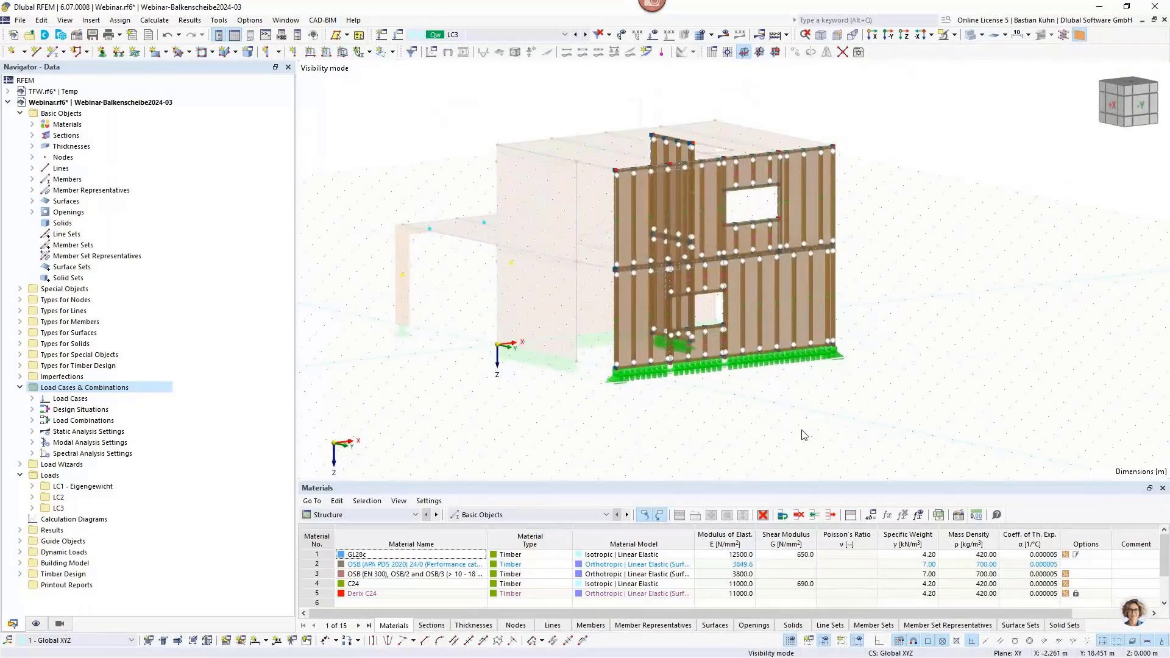
pyautogui.scroll(1, 728, 217)
pyautogui.scroll(3, 732, 213)
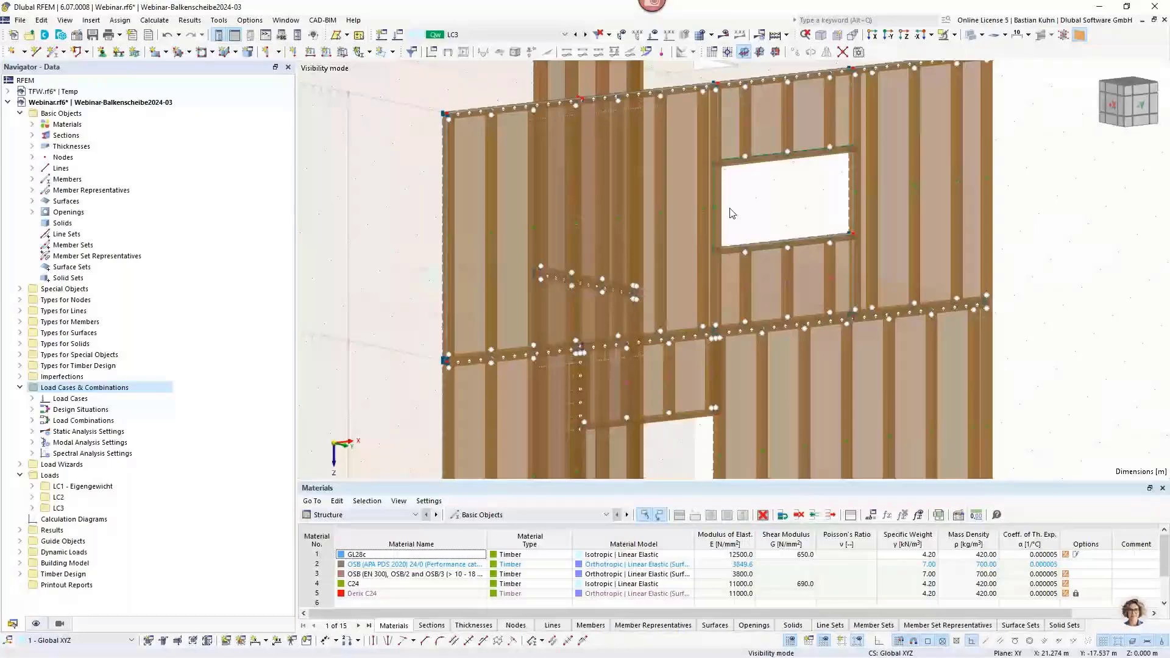
pyautogui.scroll(-2, 732, 213)
pyautogui.keyDown('ctrl'); pyautogui.moveTo(661, 267); pyautogui.dragTo(615, 264, button='middle'); pyautogui.keyUp('ctrl')
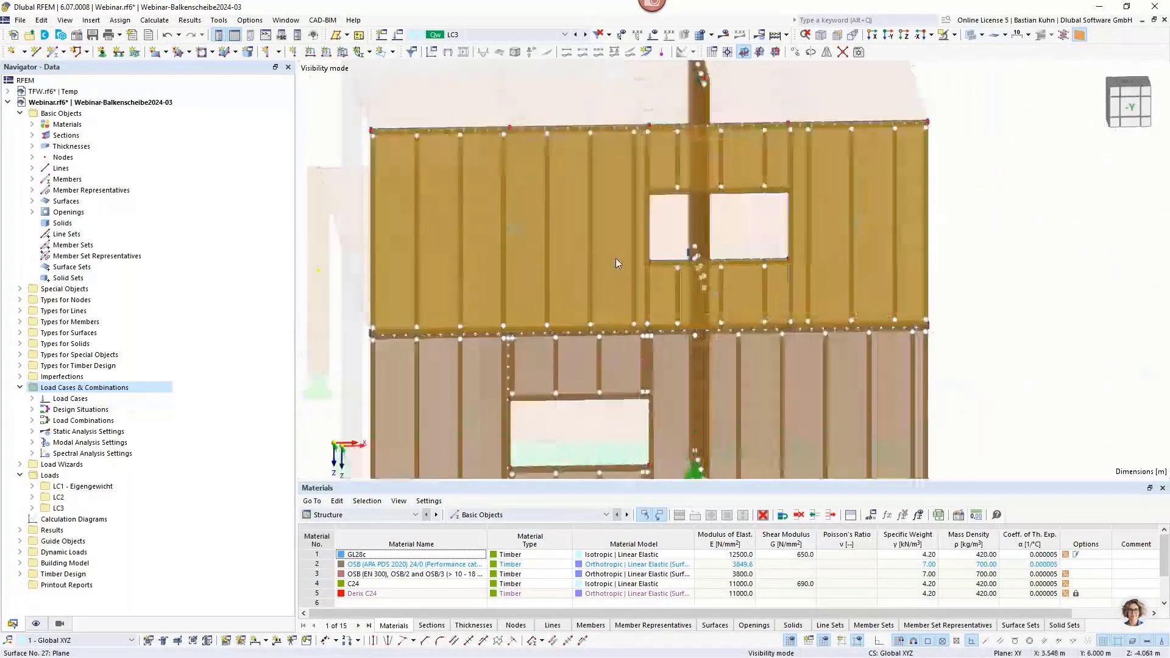
pyautogui.scroll(1, 631, 178)
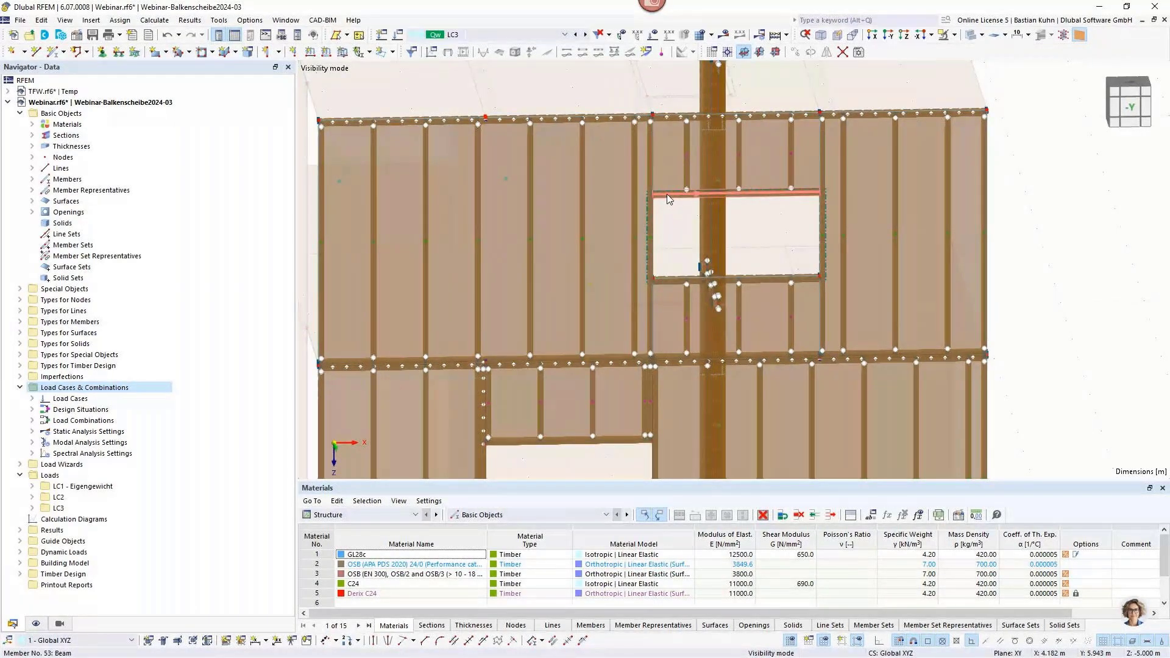
pyautogui.moveTo(668, 198)
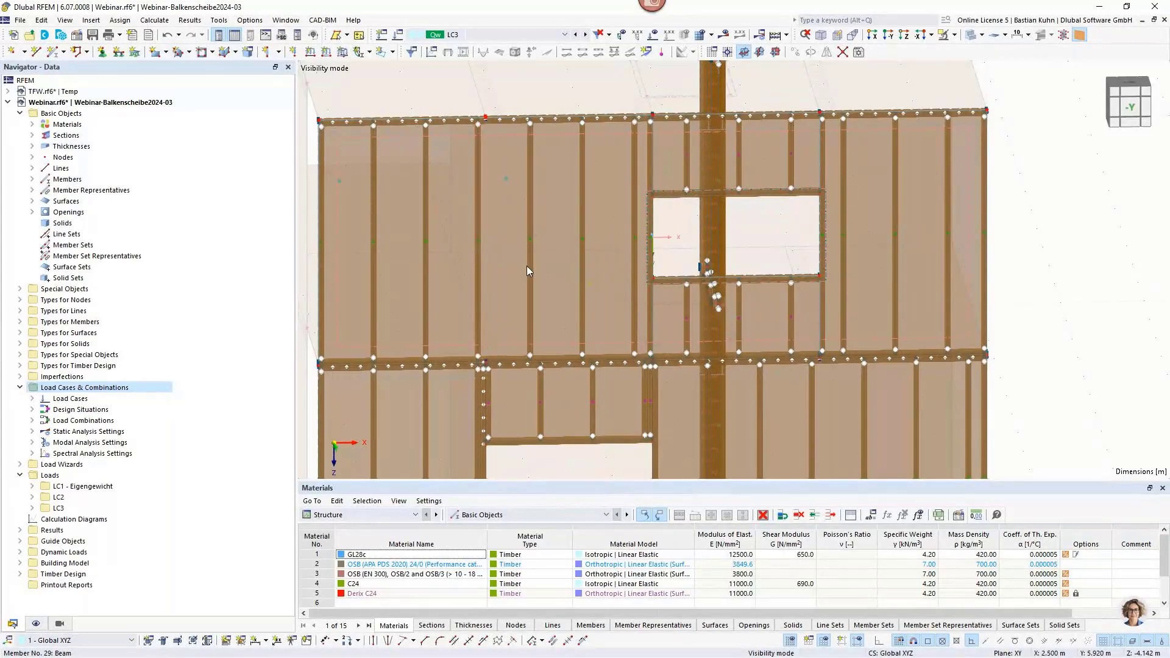
# Turn off the removal of framing members from smaller inner cells in surface 27's beam panel thickness, and apply it.
pyautogui.moveTo(528, 265)
pyautogui.click(513, 287)
pyautogui.doubleClick(513, 287)
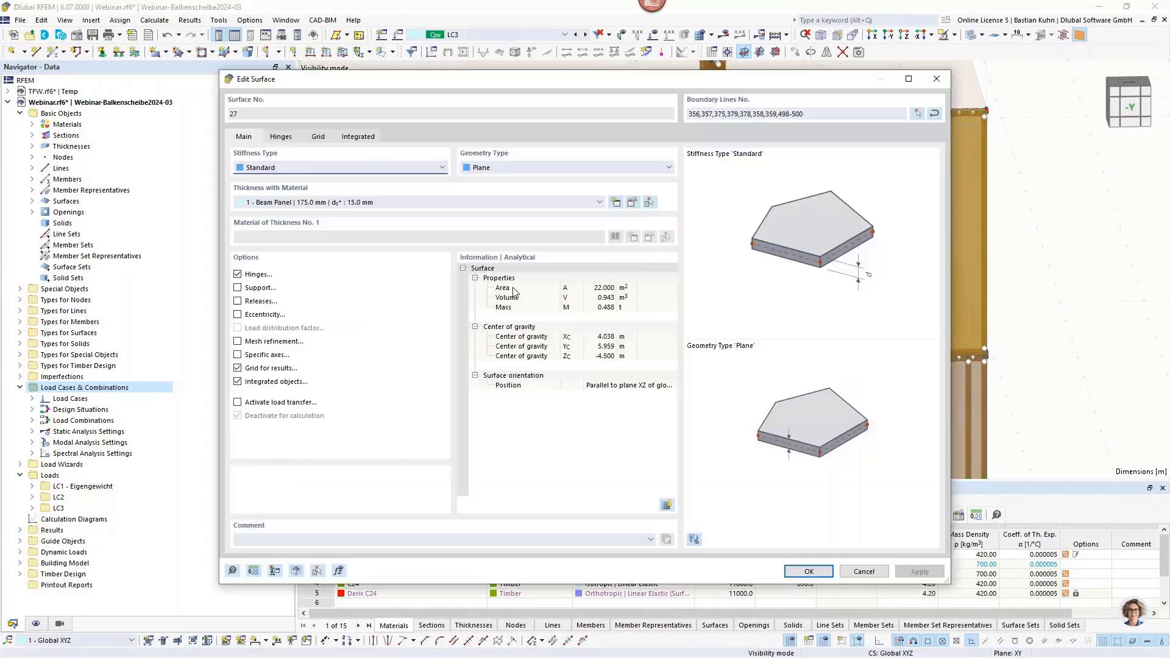
pyautogui.moveTo(839, 86); pyautogui.dragTo(847, 393)
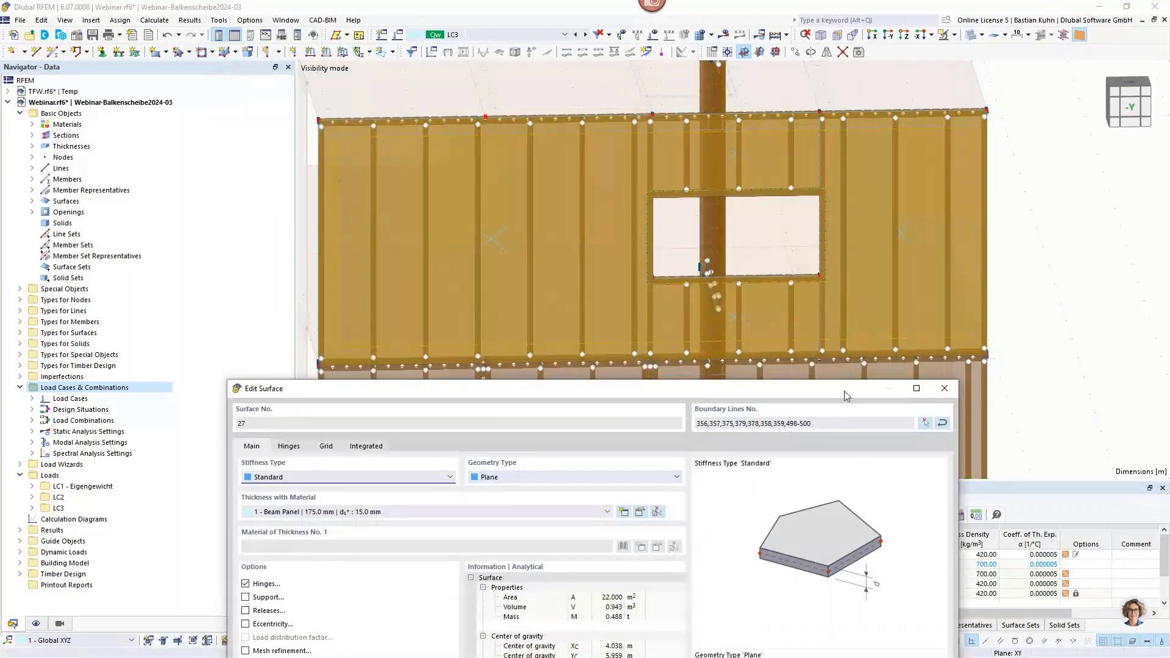
pyautogui.click(639, 512)
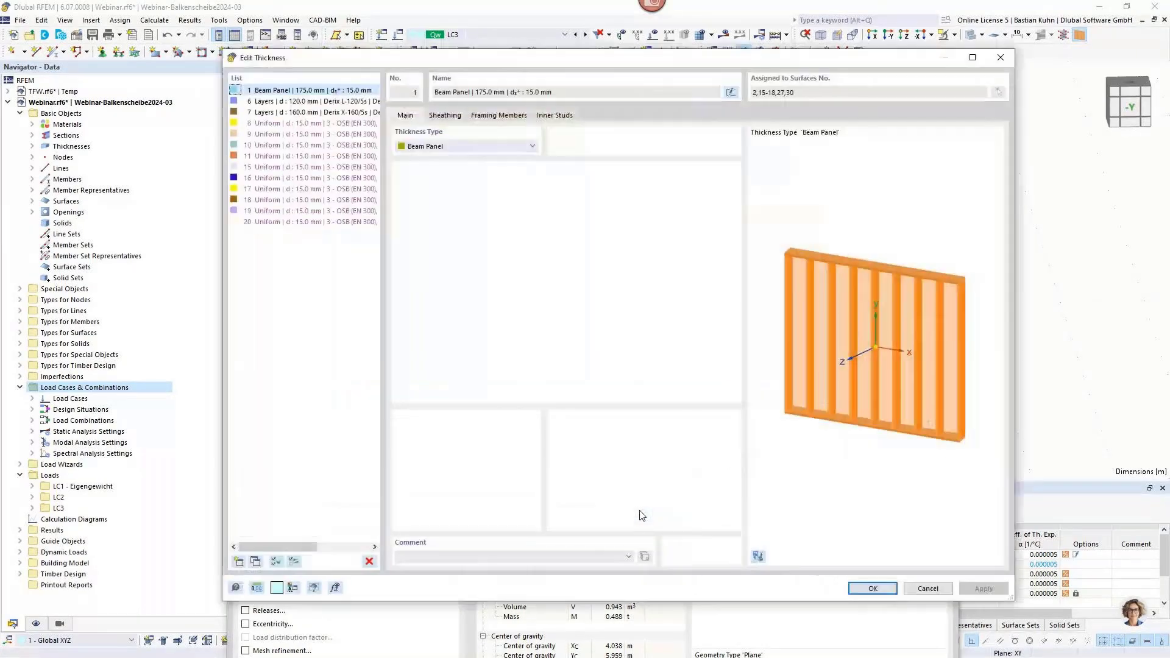
pyautogui.moveTo(684, 64); pyautogui.dragTo(619, 344)
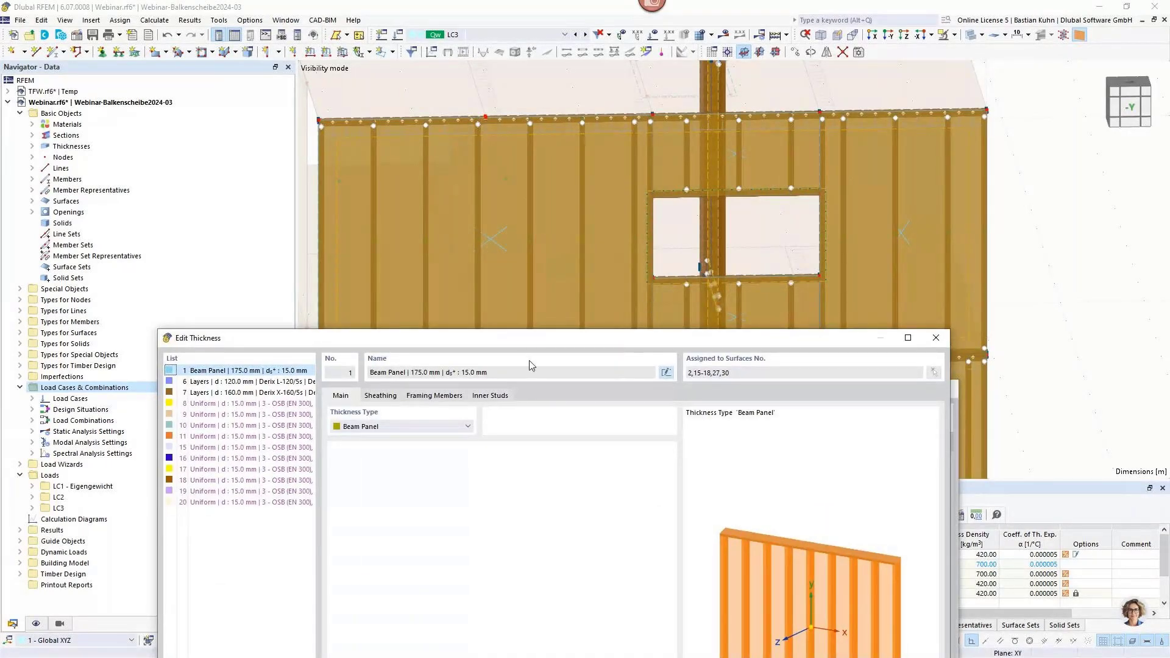
pyautogui.click(436, 396)
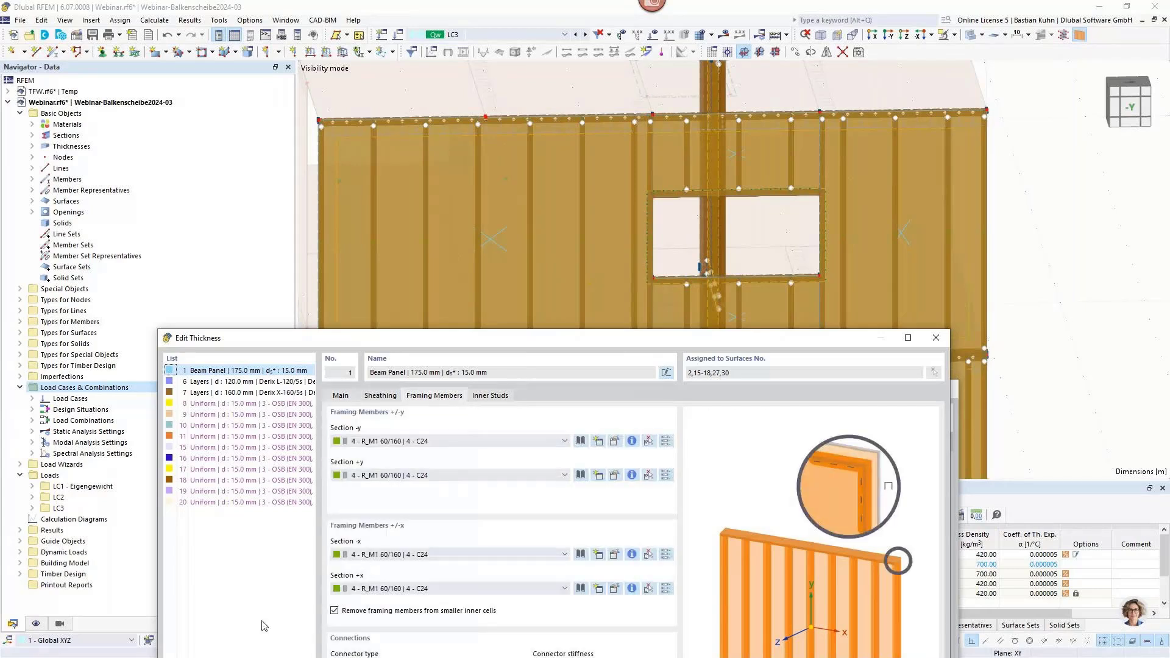
pyautogui.click(334, 613)
pyautogui.moveTo(543, 341); pyautogui.dragTo(493, 105)
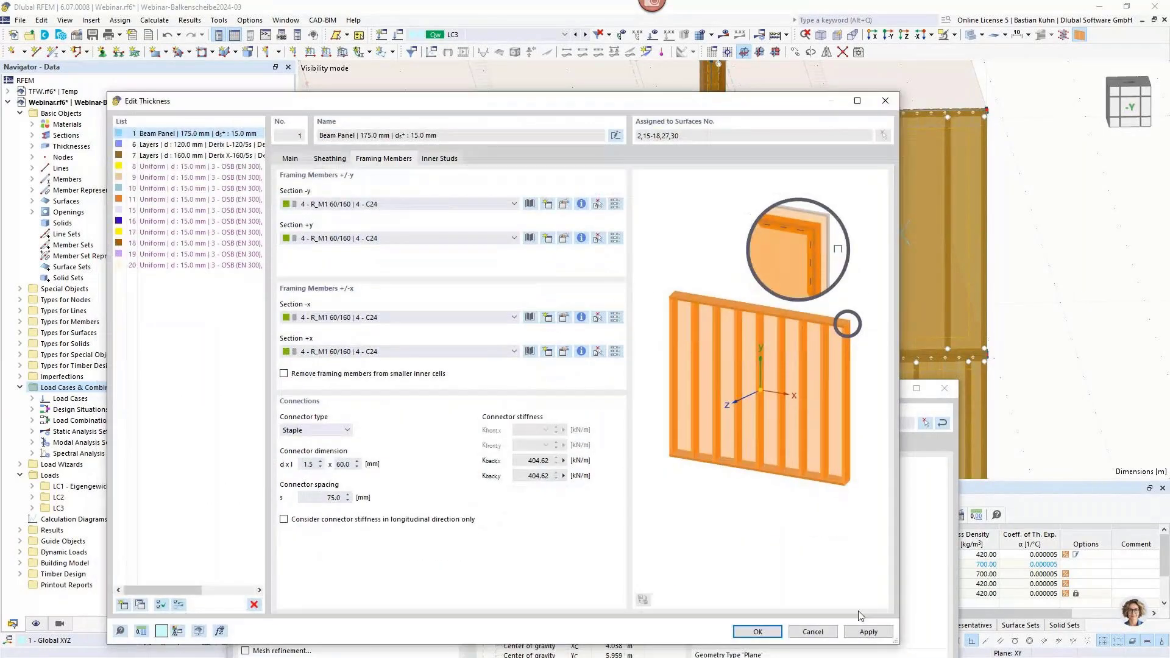
pyautogui.click(867, 631)
pyautogui.moveTo(743, 111); pyautogui.dragTo(820, 424)
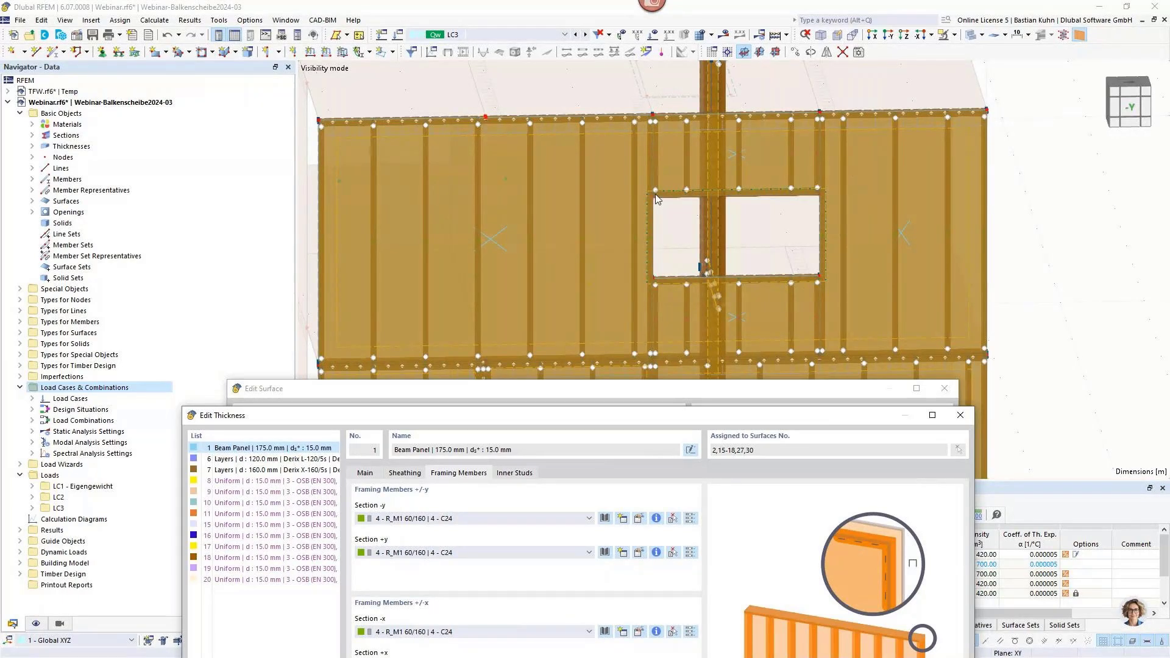
# Re-enable the removal of framing members from smaller inner cells for the beam panel, and apply it.
pyautogui.moveTo(648, 415); pyautogui.dragTo(681, 97)
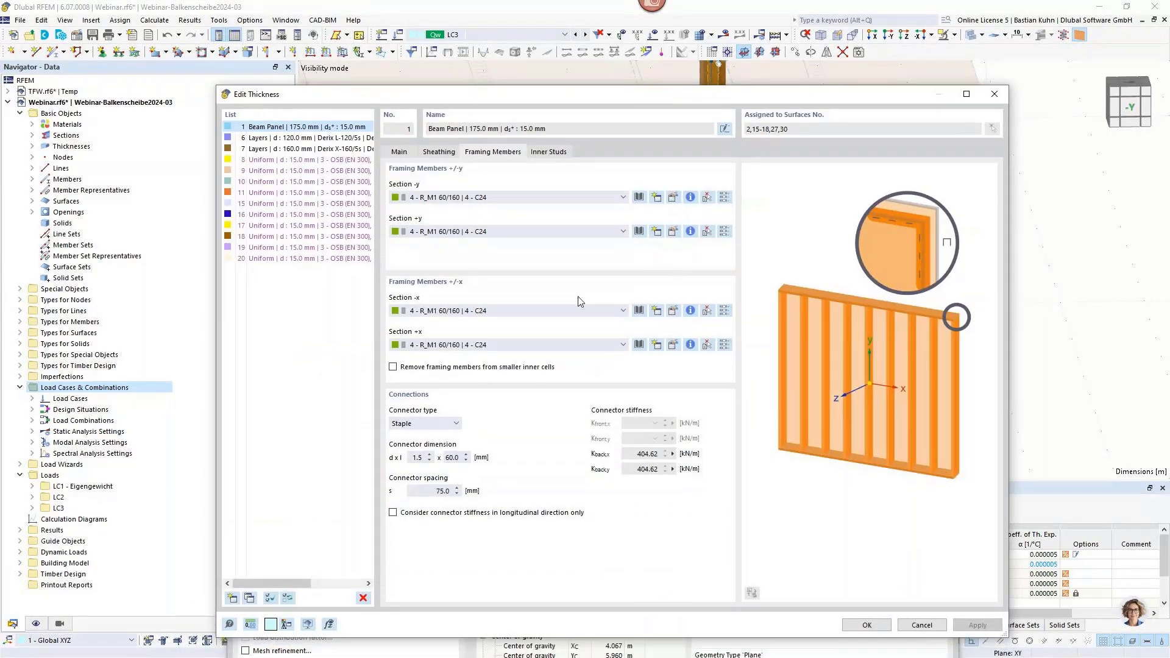
pyautogui.click(392, 367)
pyautogui.click(975, 625)
pyautogui.moveTo(802, 98); pyautogui.dragTo(843, 399)
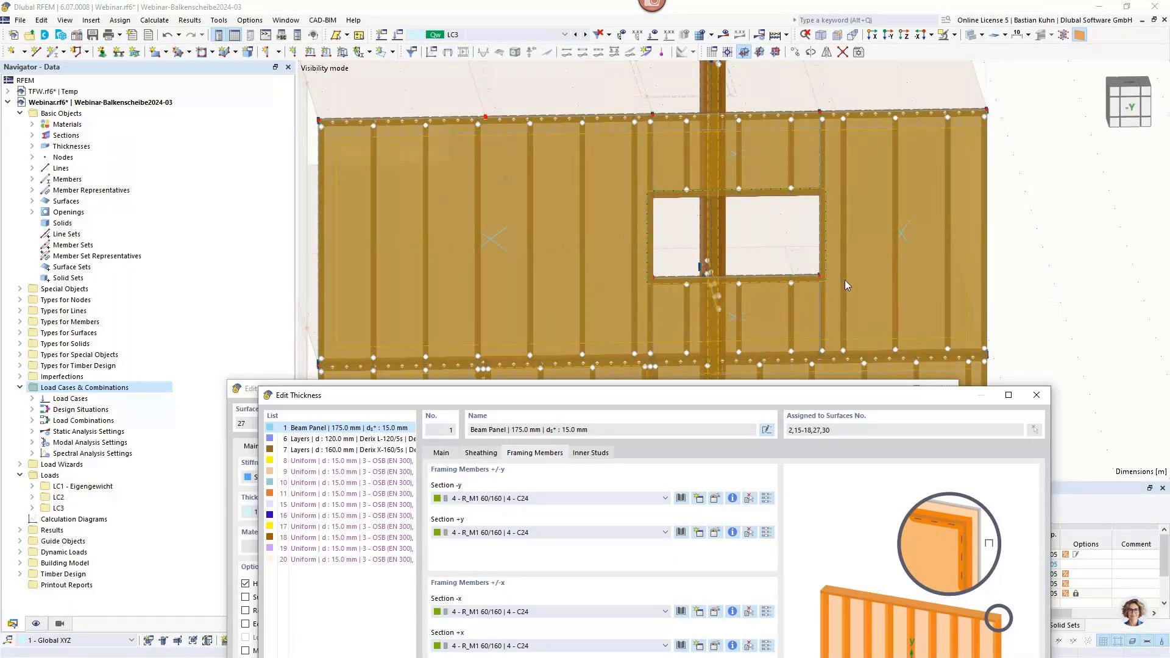
# Set the offset of the first inner stud to 60 mm in the beam panel thickness, and apply it to the wall.
pyautogui.click(590, 453)
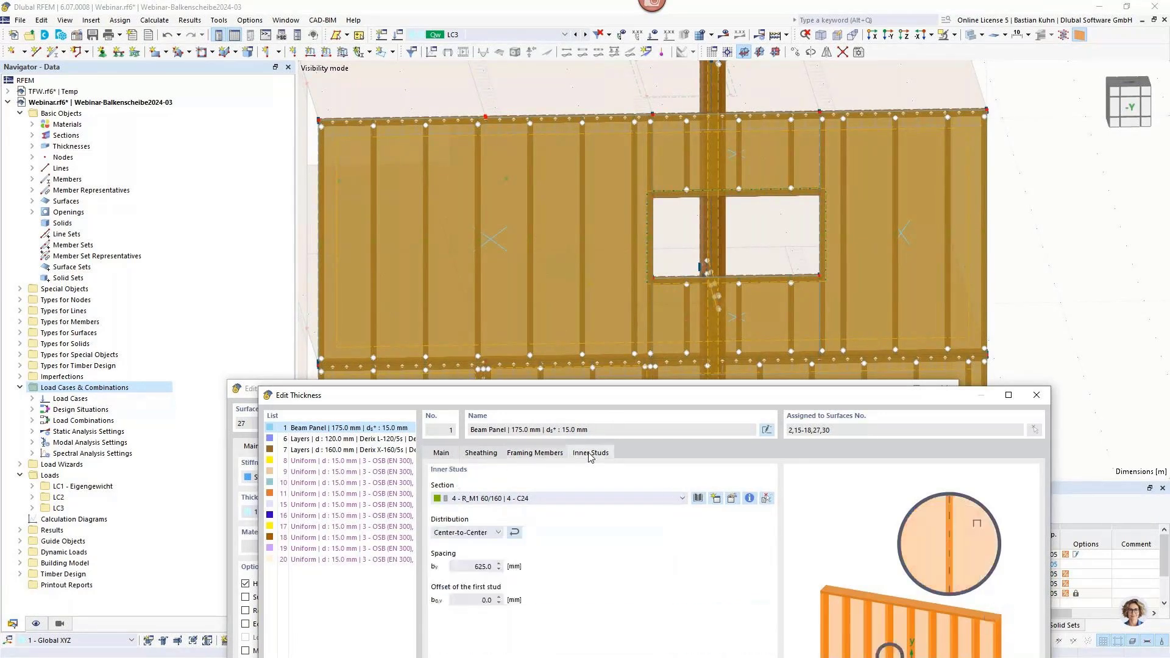
pyautogui.doubleClick(478, 599)
pyautogui.write('60')
pyautogui.click(475, 566)
pyautogui.moveTo(584, 405); pyautogui.dragTo(590, 97)
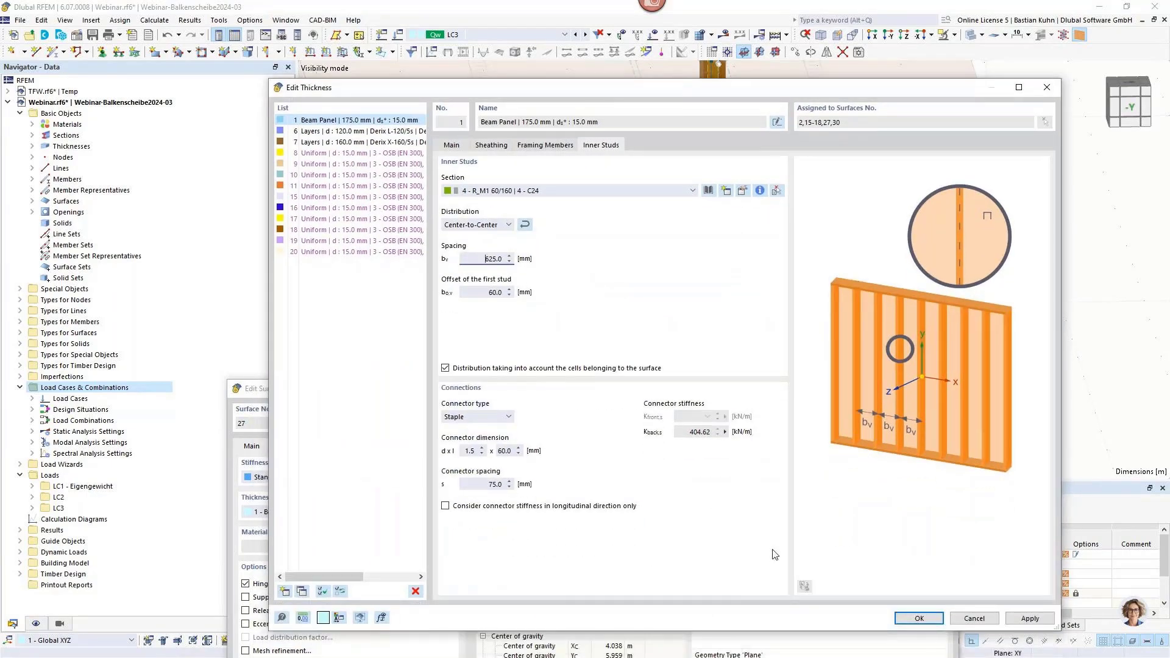
pyautogui.click(1019, 619)
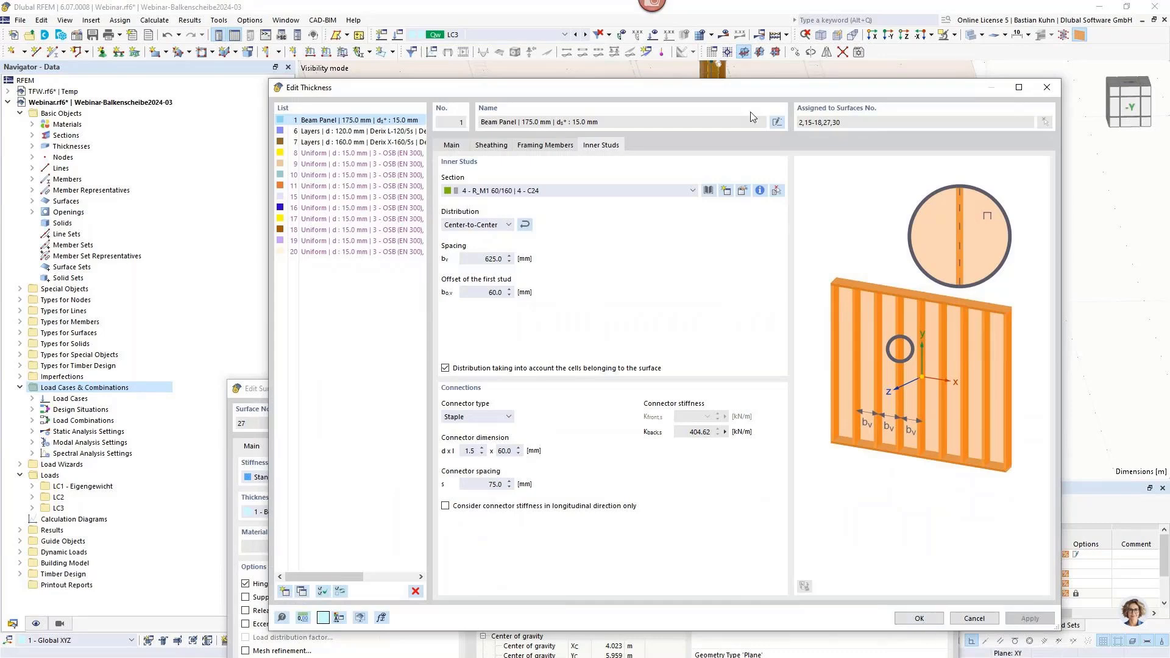
pyautogui.moveTo(760, 91); pyautogui.dragTo(257, 87)
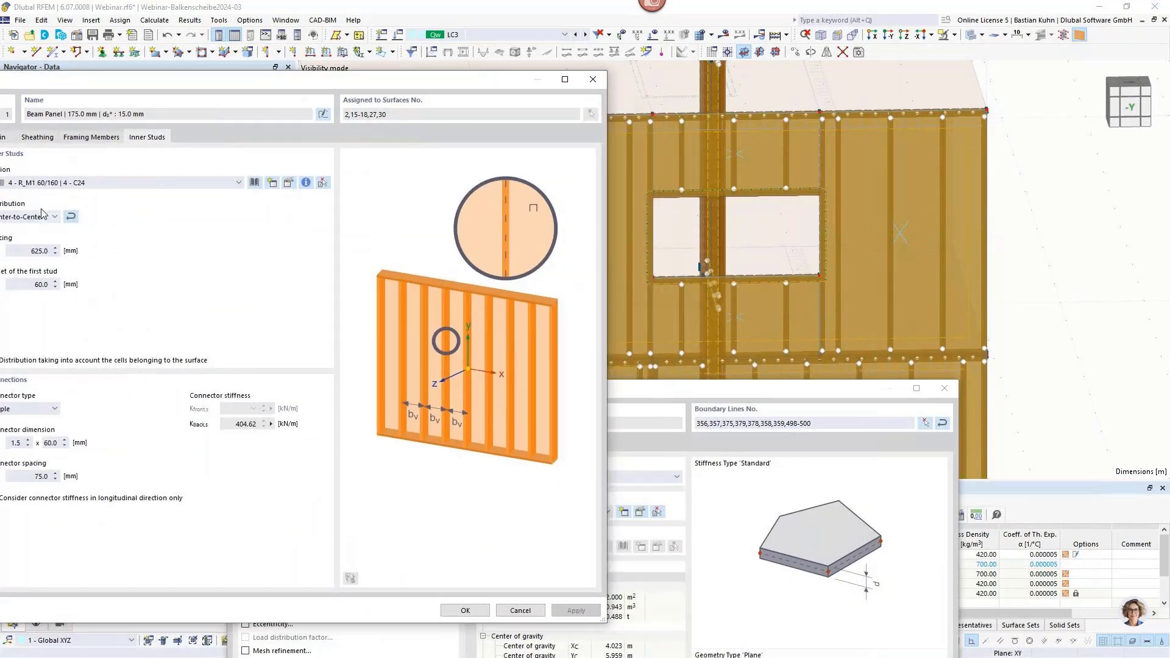
# Reset the first inner stud's offset to 0 mm, apply it, and close the thickness and surface settings.
pyautogui.doubleClick(41, 284)
pyautogui.write('0')
pyautogui.doubleClick(20, 250)
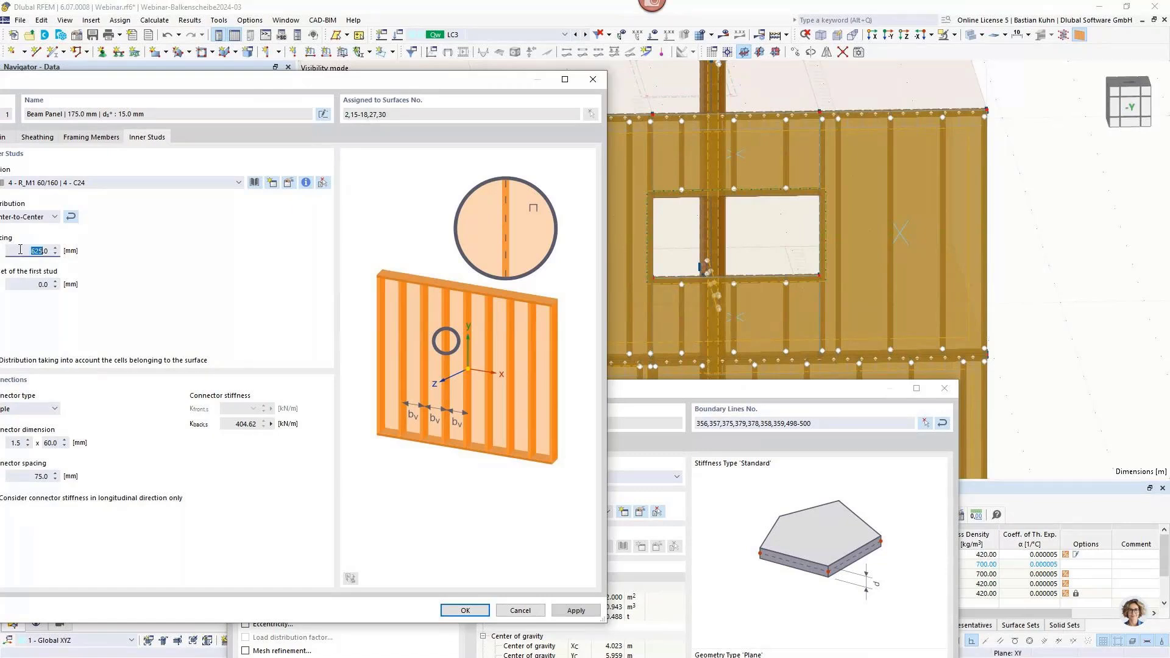
pyautogui.click(568, 610)
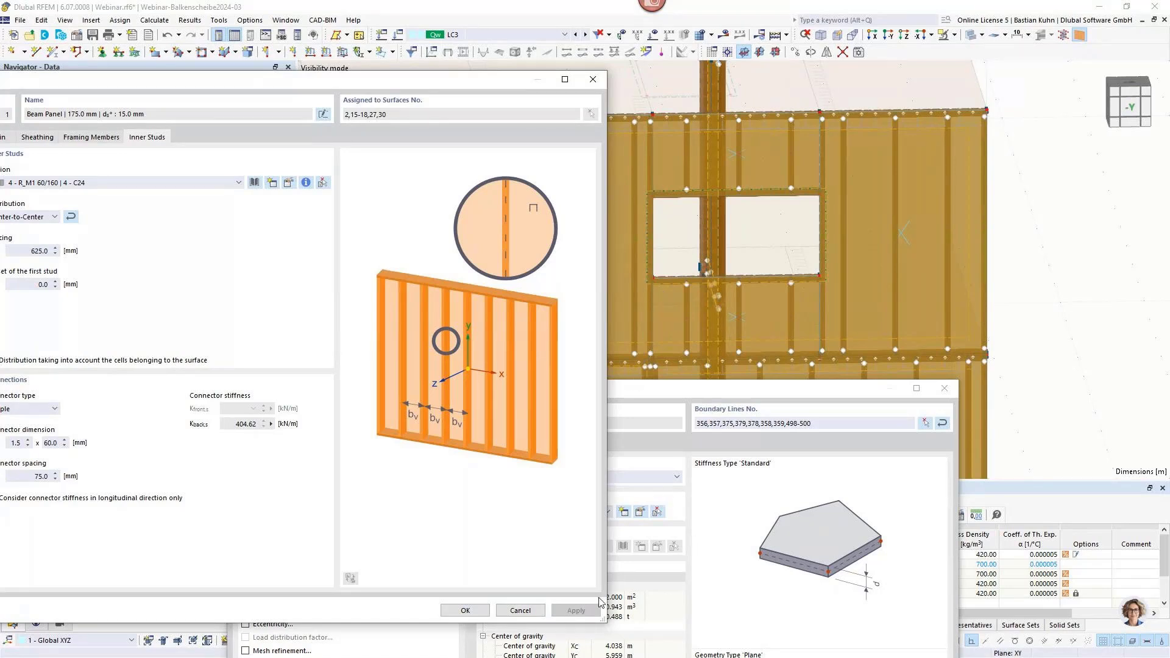
pyautogui.click(520, 611)
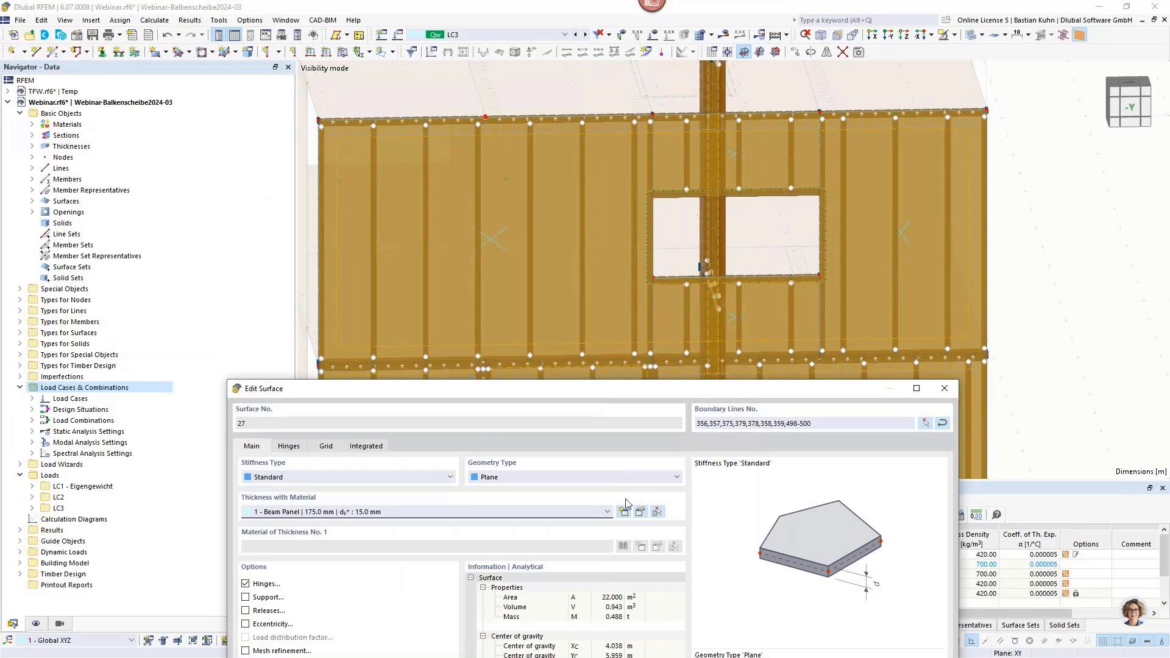
pyautogui.moveTo(648, 403); pyautogui.dragTo(673, 109)
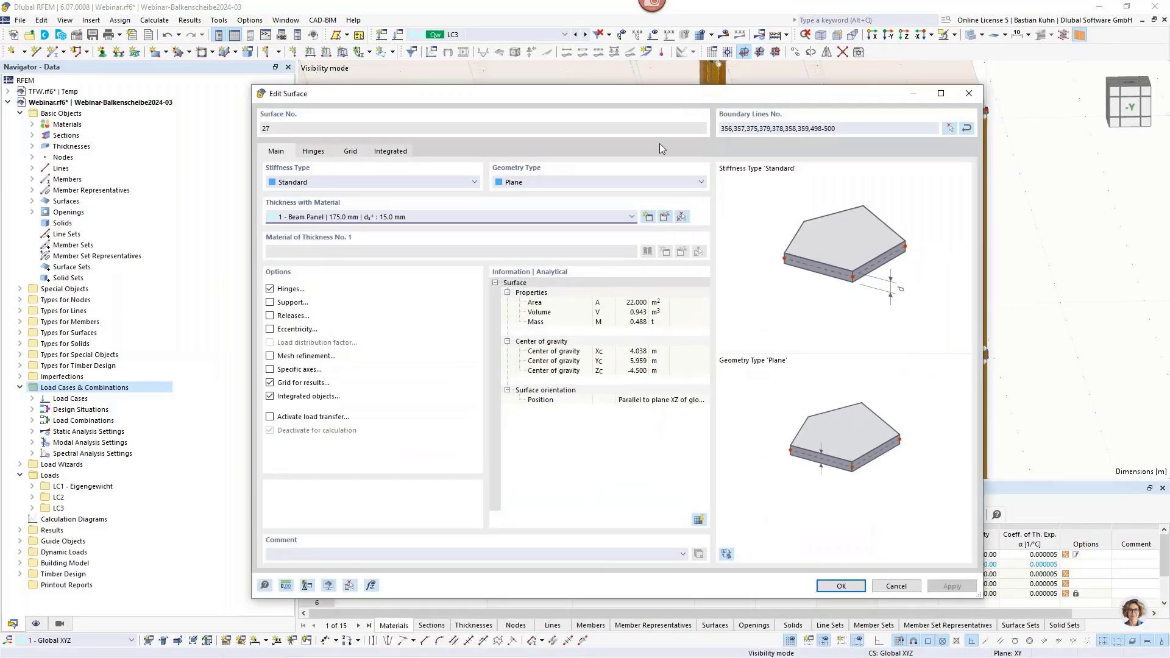
pyautogui.click(843, 586)
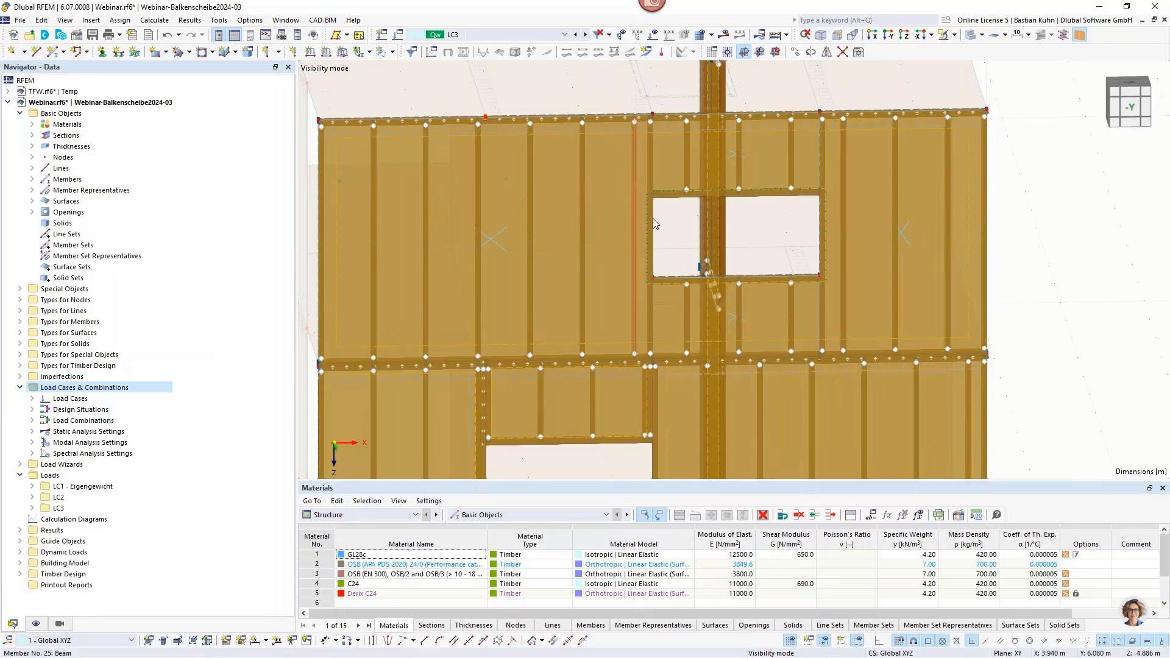
# Examine the framing members and stud connections around the corners of the upper-floor window opening.
pyautogui.moveTo(671, 230)
pyautogui.mouseDown(button='middle')
pyautogui.moveTo(775, 241)
pyautogui.moveTo(697, 261)
pyautogui.moveTo(681, 243)
pyautogui.mouseUp(button='middle')
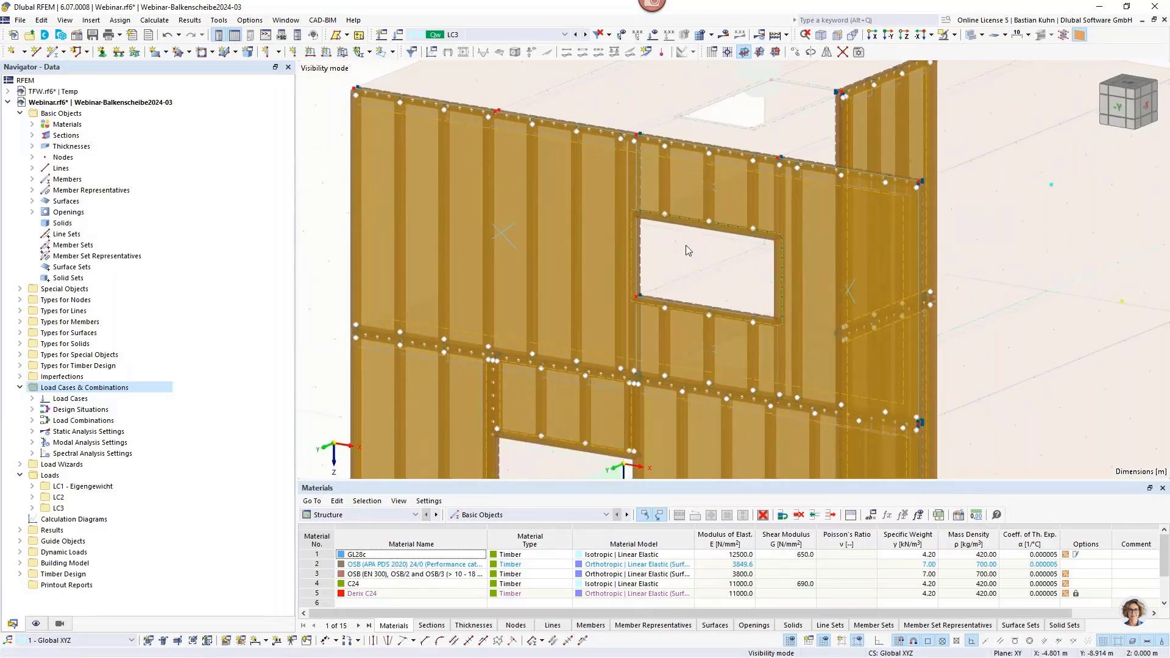
pyautogui.scroll(3, 685, 249)
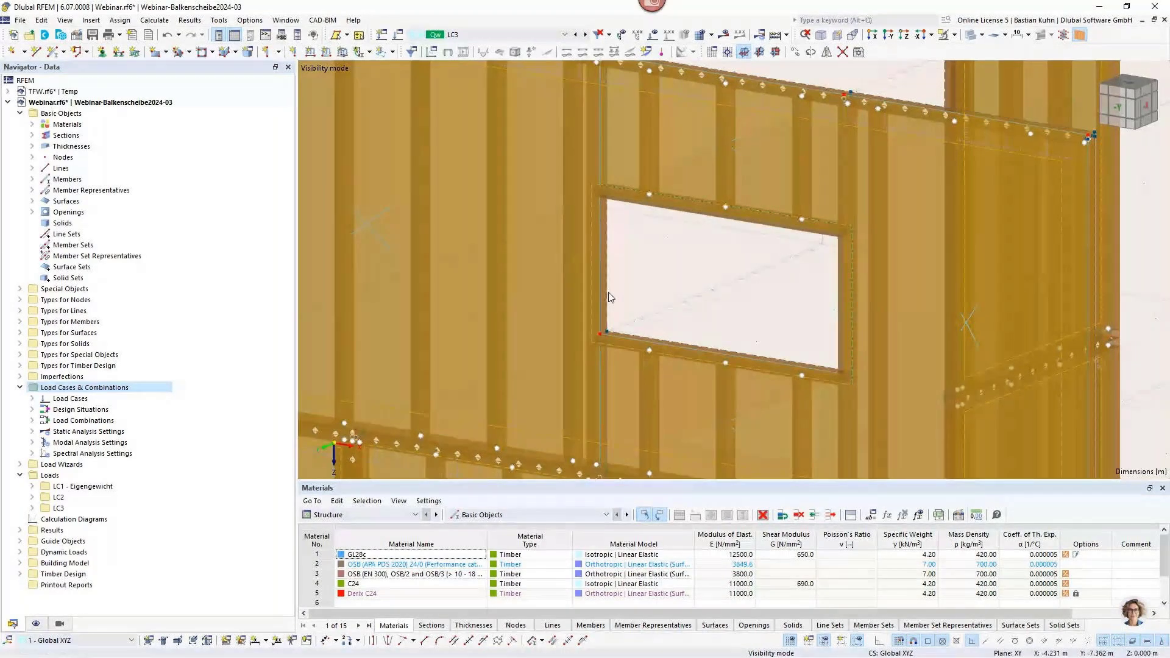
pyautogui.scroll(-1, 630, 361)
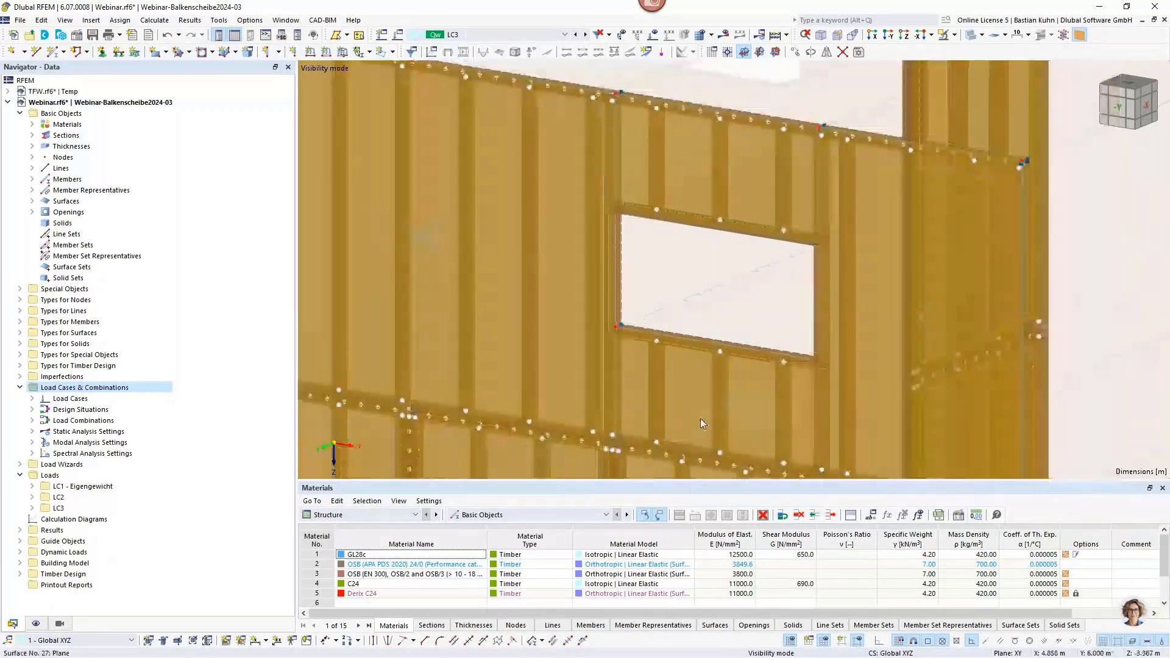
pyautogui.scroll(-5, 747, 308)
pyautogui.keyDown('ctrl'); pyautogui.moveTo(756, 308); pyautogui.dragTo(726, 306, button='middle'); pyautogui.keyUp('ctrl')
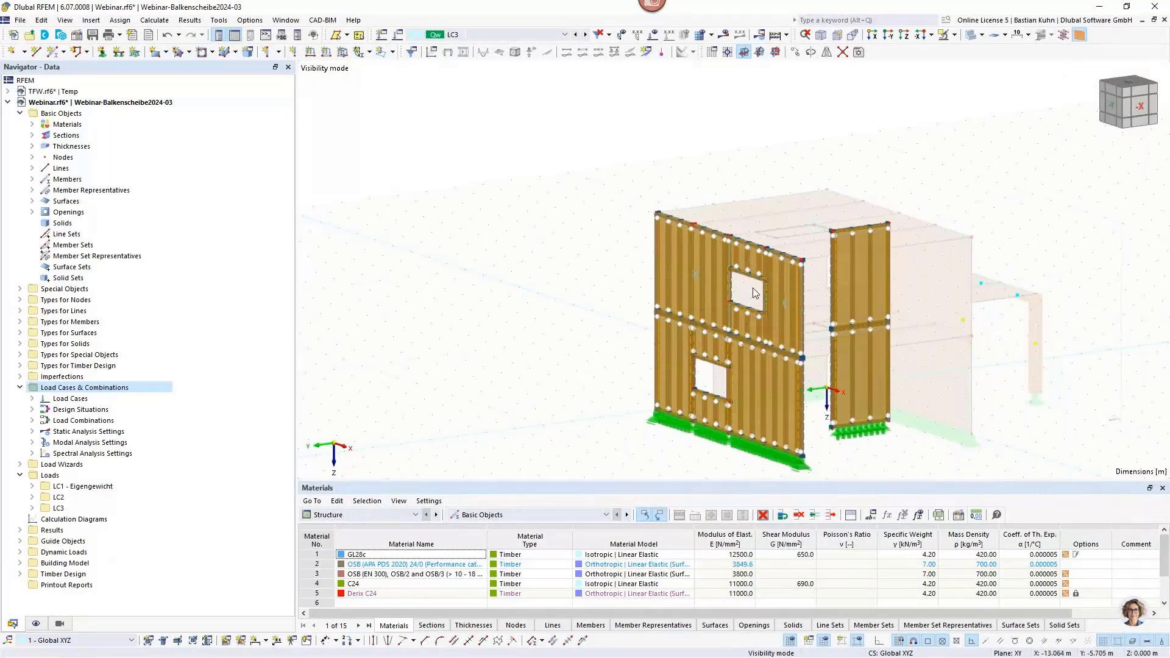
pyautogui.scroll(4, 750, 283)
pyautogui.scroll(3, 726, 343)
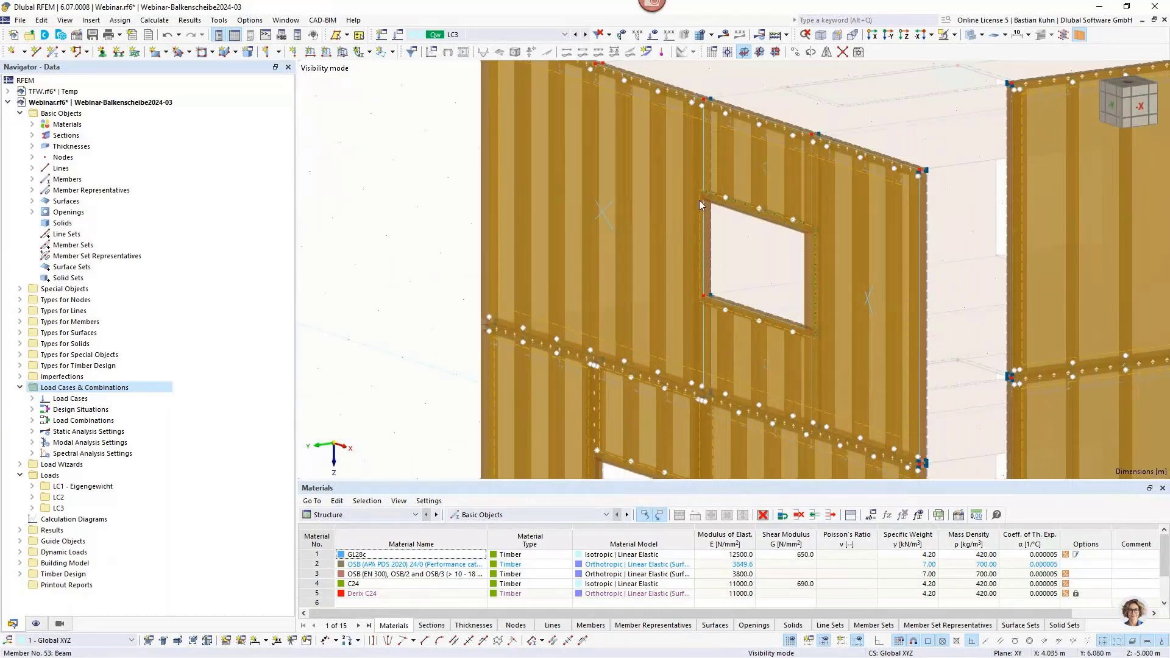
pyautogui.scroll(3, 699, 200)
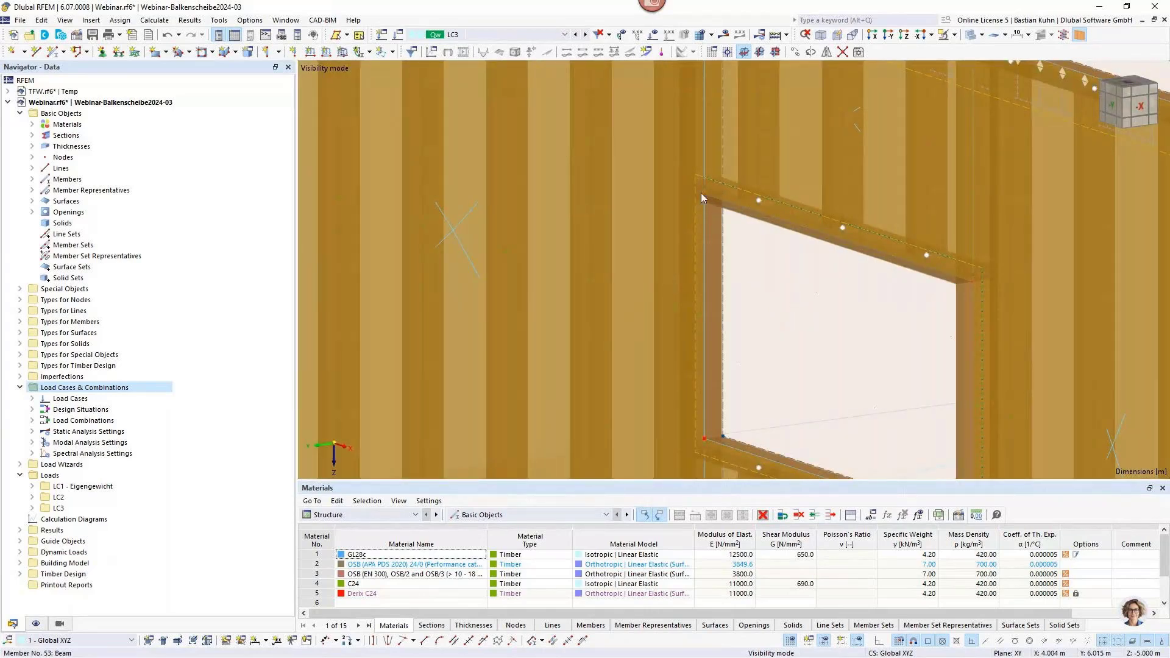
pyautogui.keyDown('ctrl'); pyautogui.moveTo(704, 193); pyautogui.dragTo(759, 213, button='middle'); pyautogui.keyUp('ctrl')
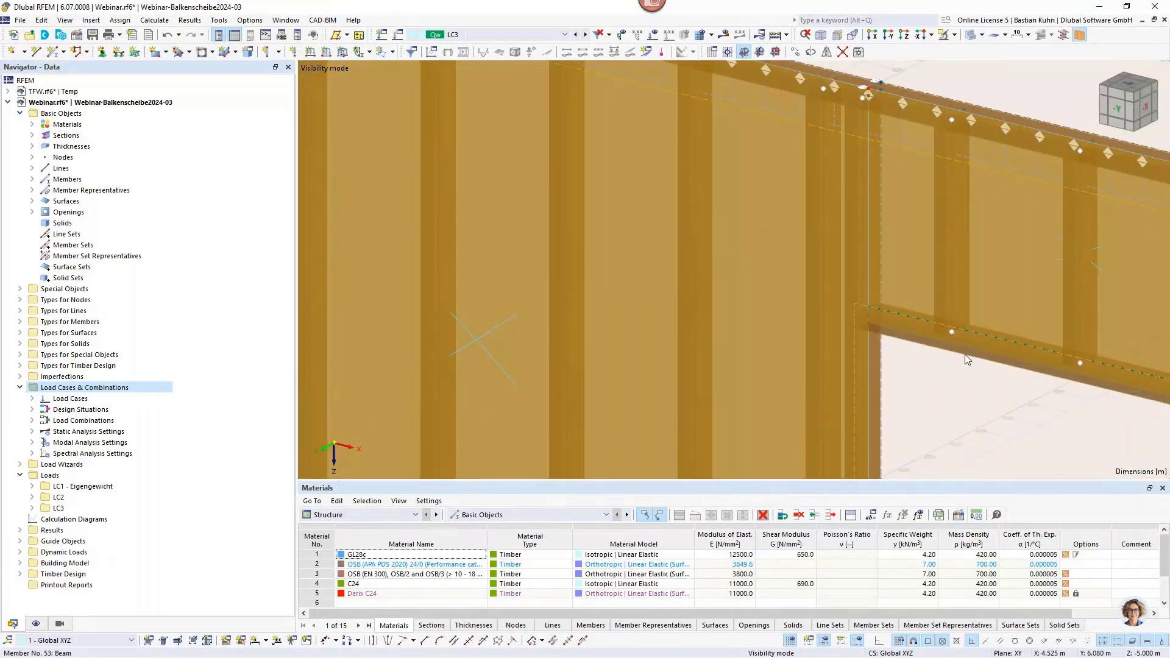
pyautogui.scroll(-2, 968, 362)
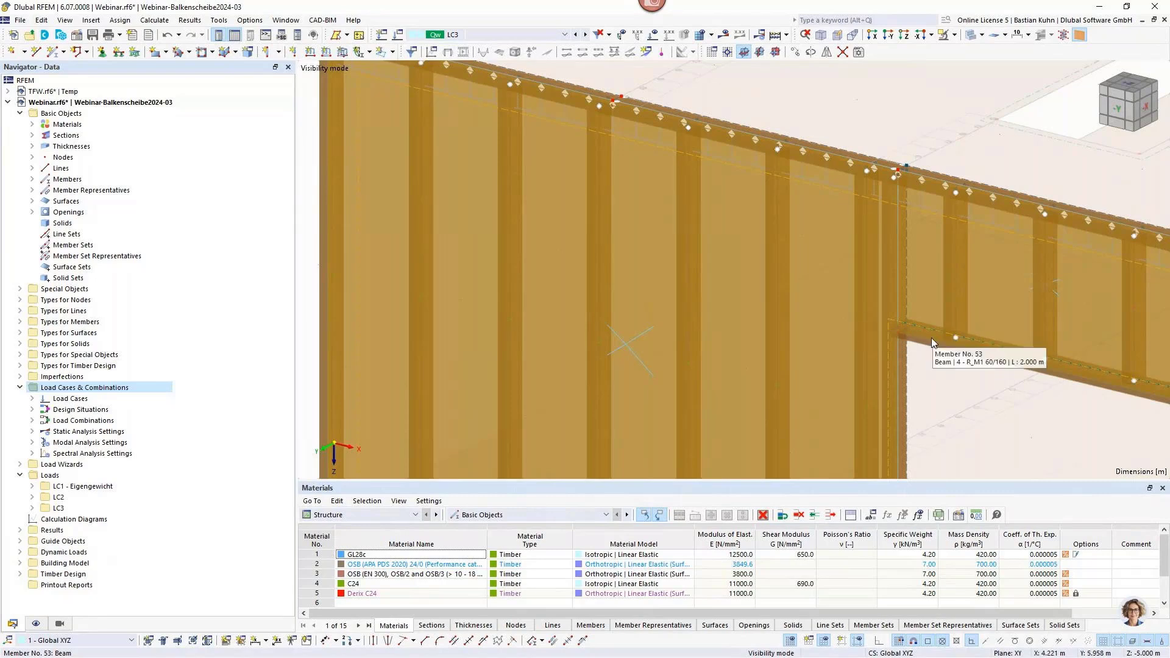
pyautogui.scroll(-2, 931, 337)
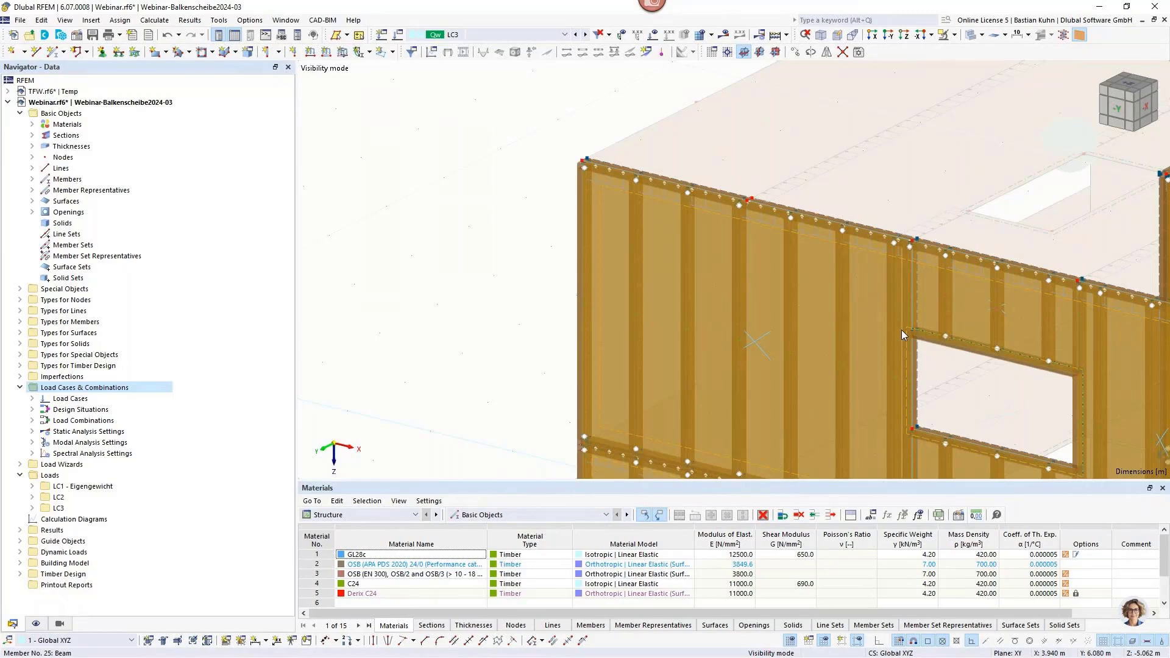
pyautogui.scroll(-2, 943, 413)
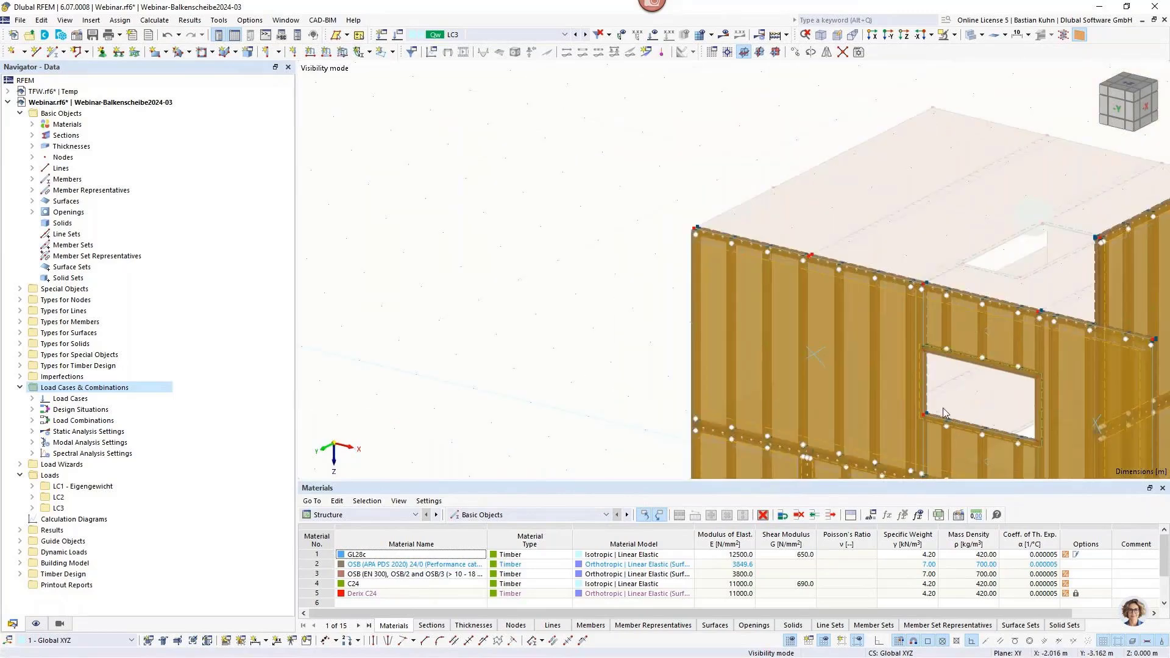
# Display the model as wireframe and examine the line hinge along the vertical panel joint beside the ground-floor window.
pyautogui.moveTo(943, 413); pyautogui.dragTo(950, 166, button='middle')
pyautogui.scroll(5, 956, 159)
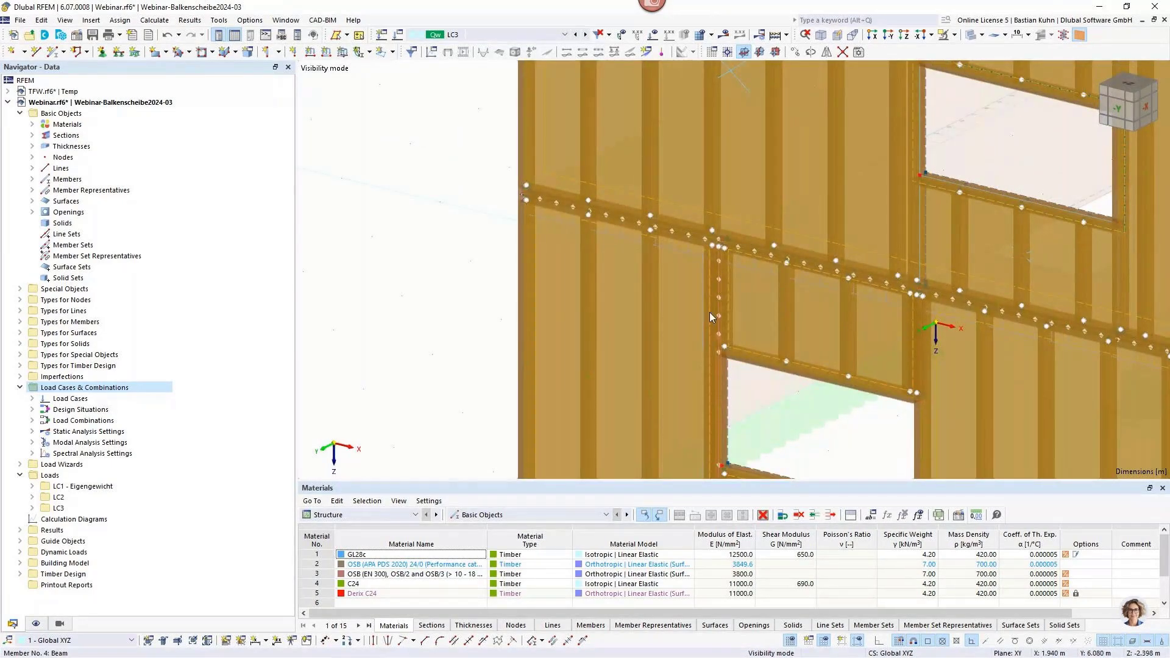
pyautogui.scroll(2, 710, 312)
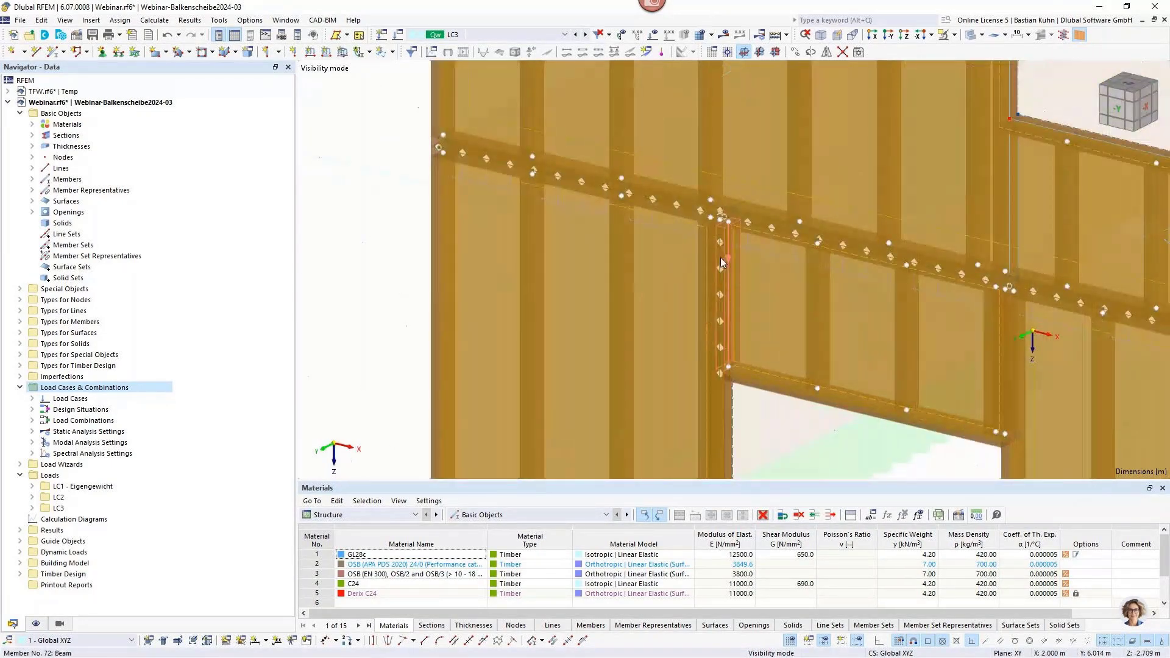
pyautogui.click(971, 36)
pyautogui.scroll(2, 742, 304)
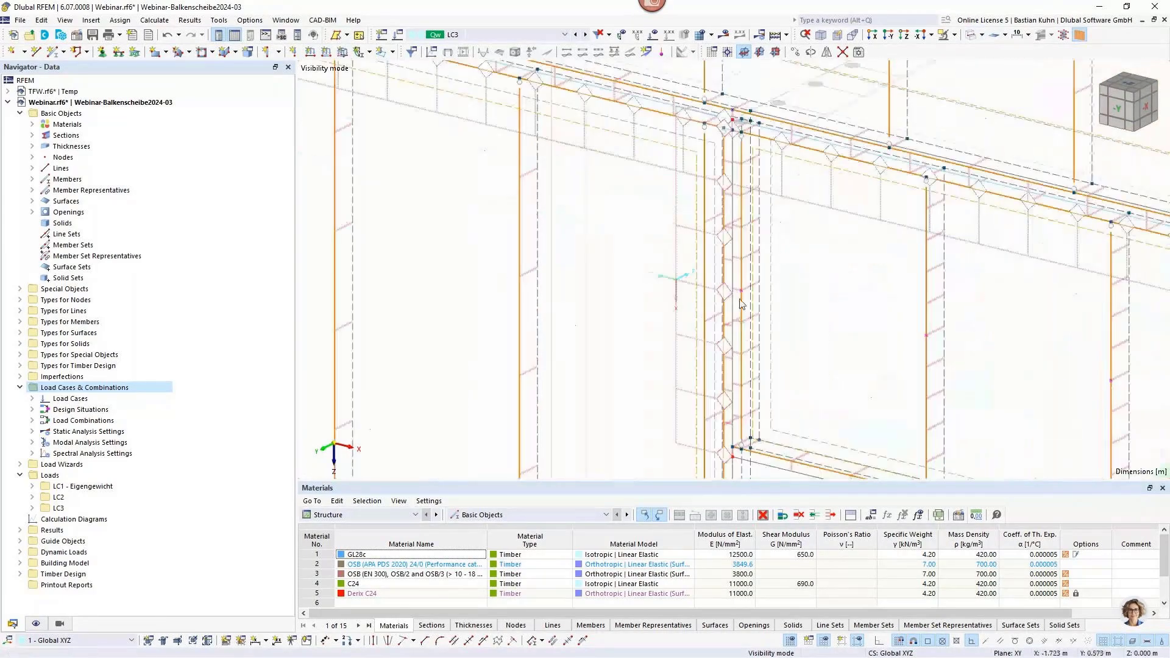
pyautogui.scroll(-2, 731, 256)
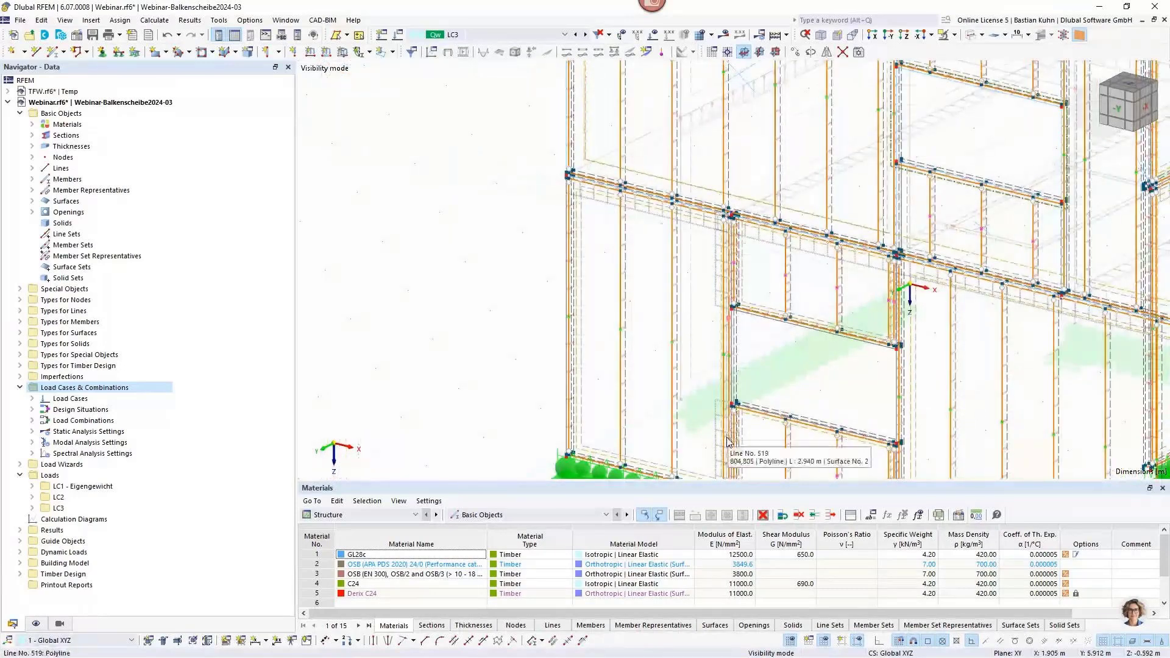
pyautogui.scroll(3, 725, 261)
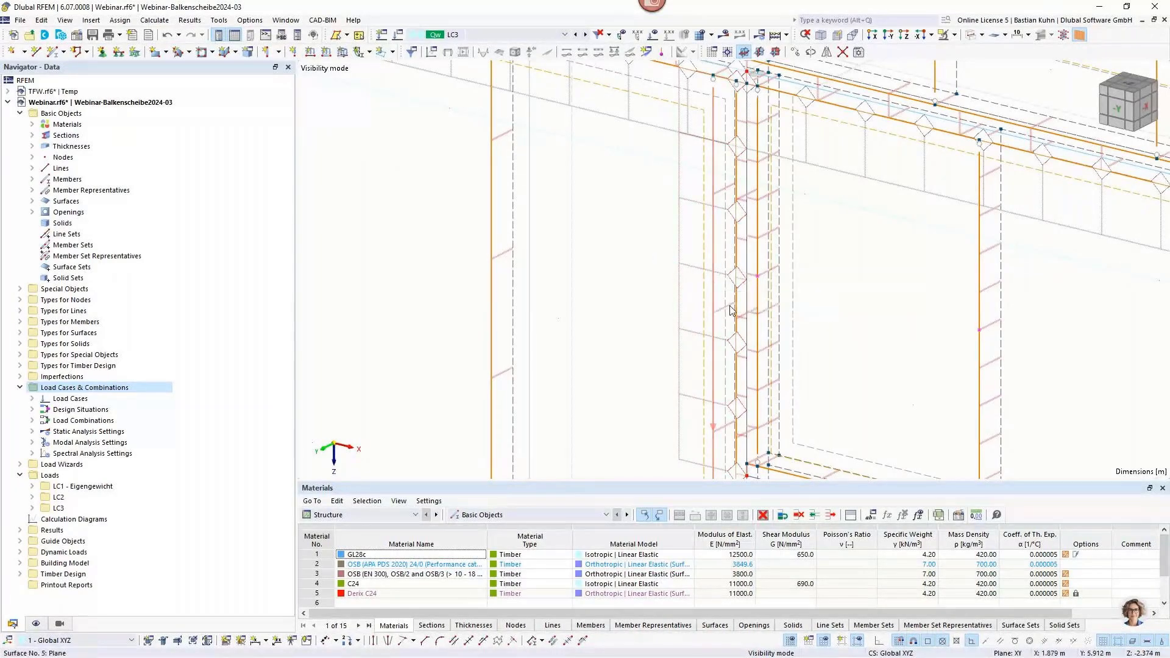
pyautogui.moveTo(743, 290)
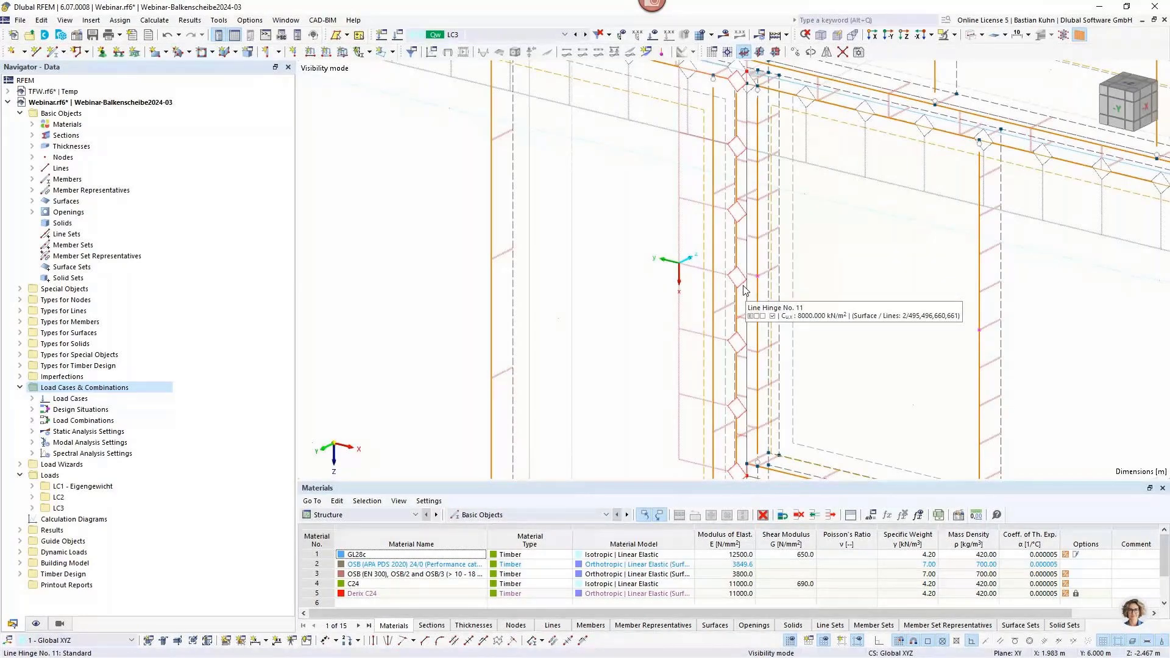
pyautogui.scroll(-5, 755, 316)
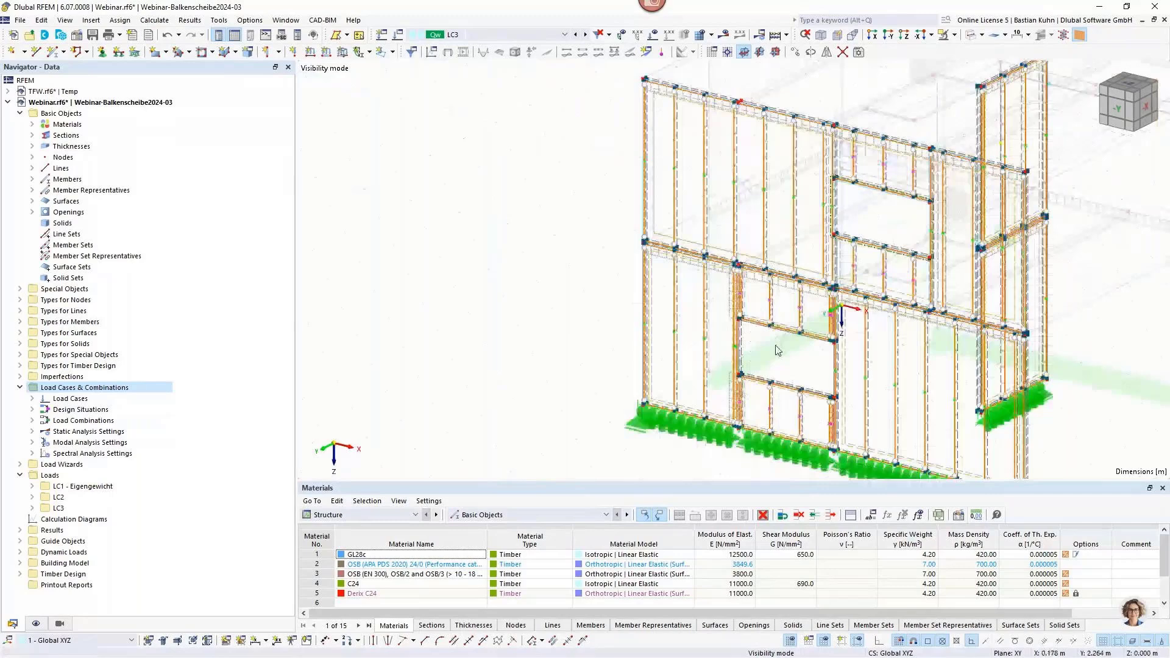
# Try to calculate and display the results of load case LC3.
pyautogui.moveTo(778, 350); pyautogui.dragTo(723, 302, button='middle')
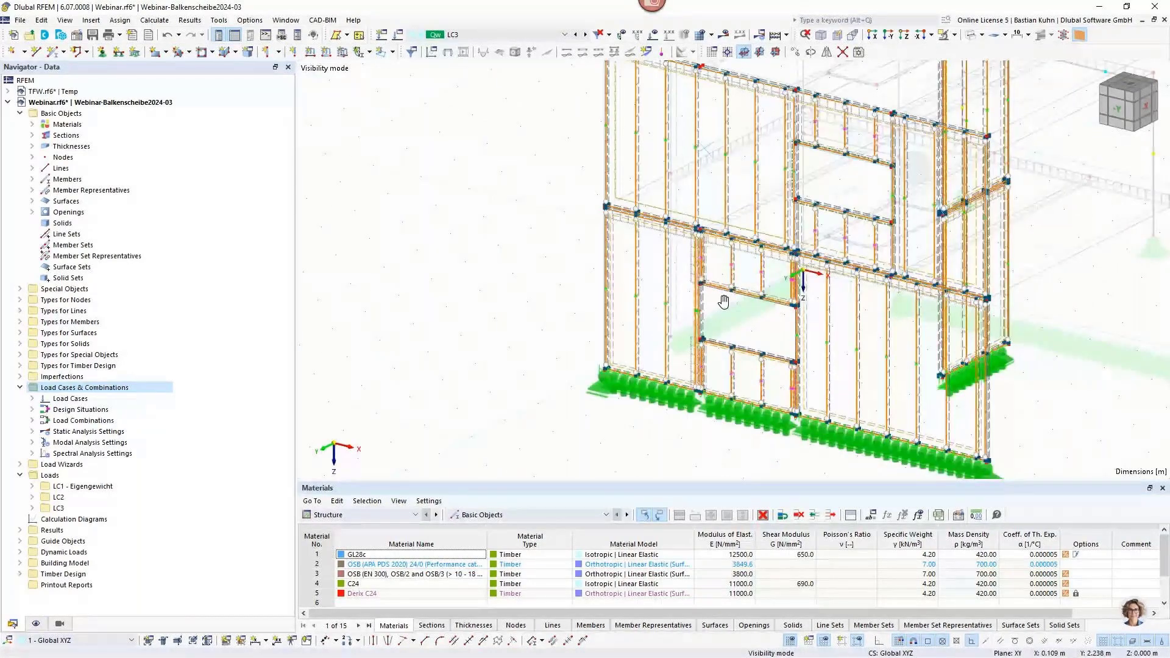
pyautogui.moveTo(723, 301); pyautogui.dragTo(688, 277, button='middle')
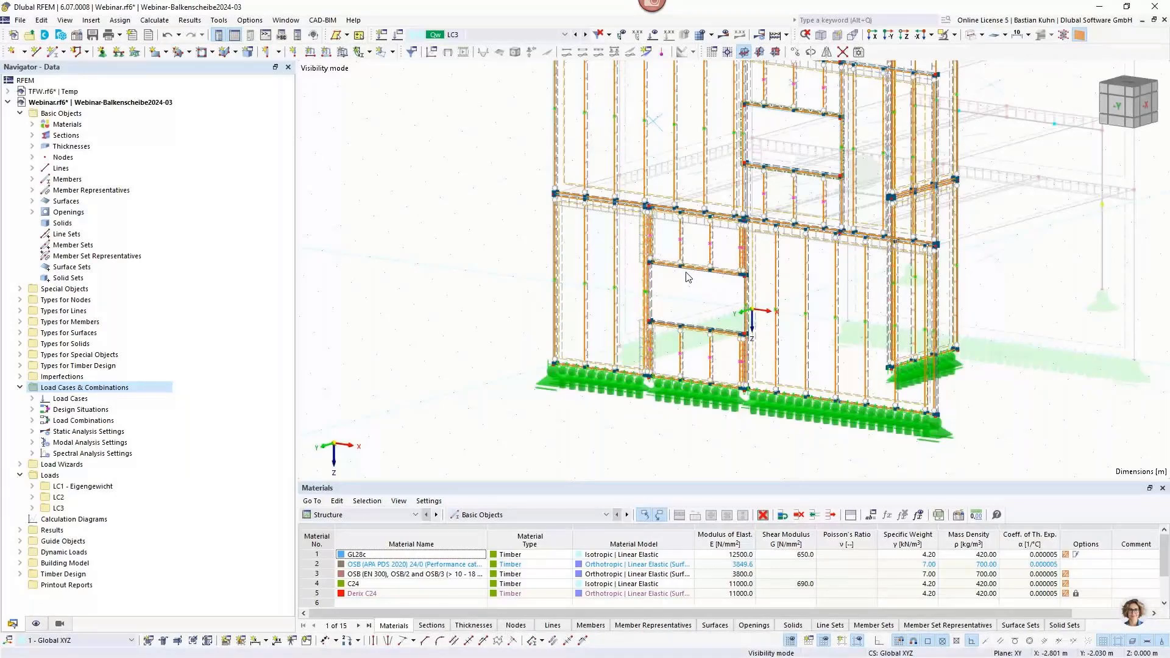
pyautogui.click(723, 34)
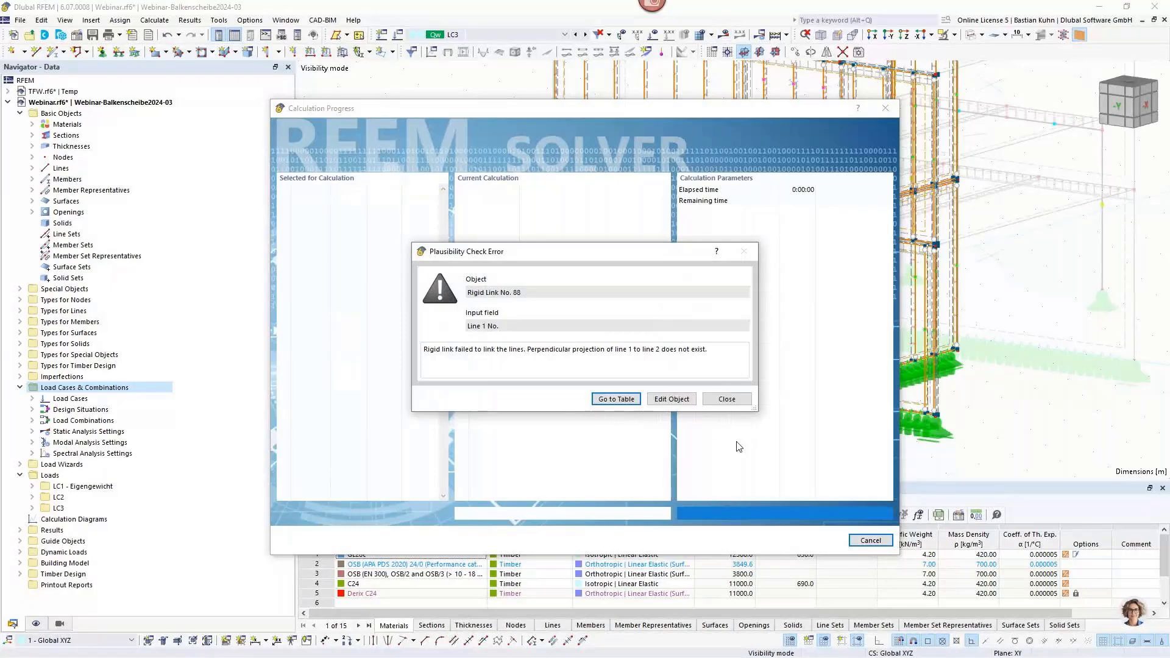
pyautogui.click(726, 400)
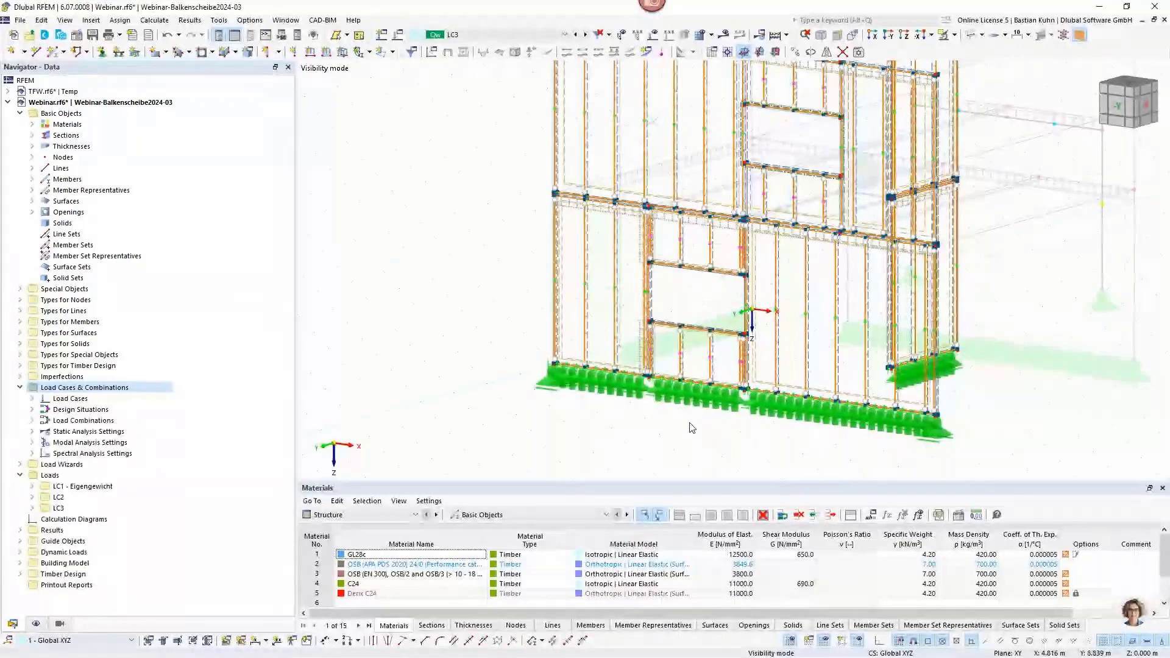
pyautogui.click(724, 34)
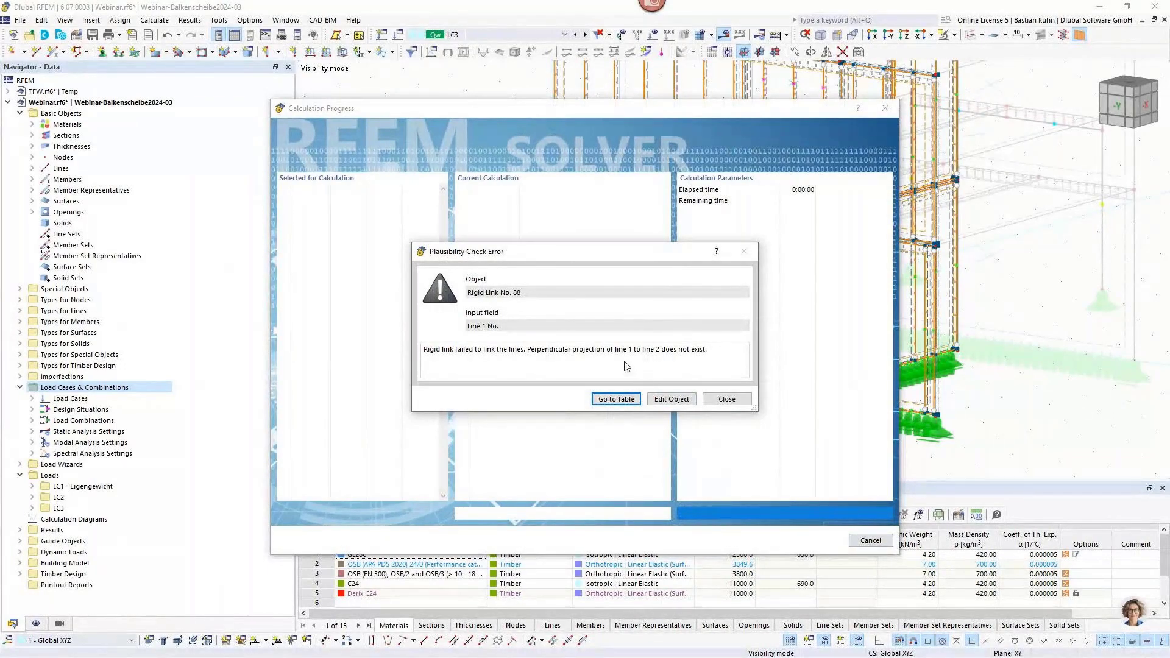
pyautogui.click(717, 403)
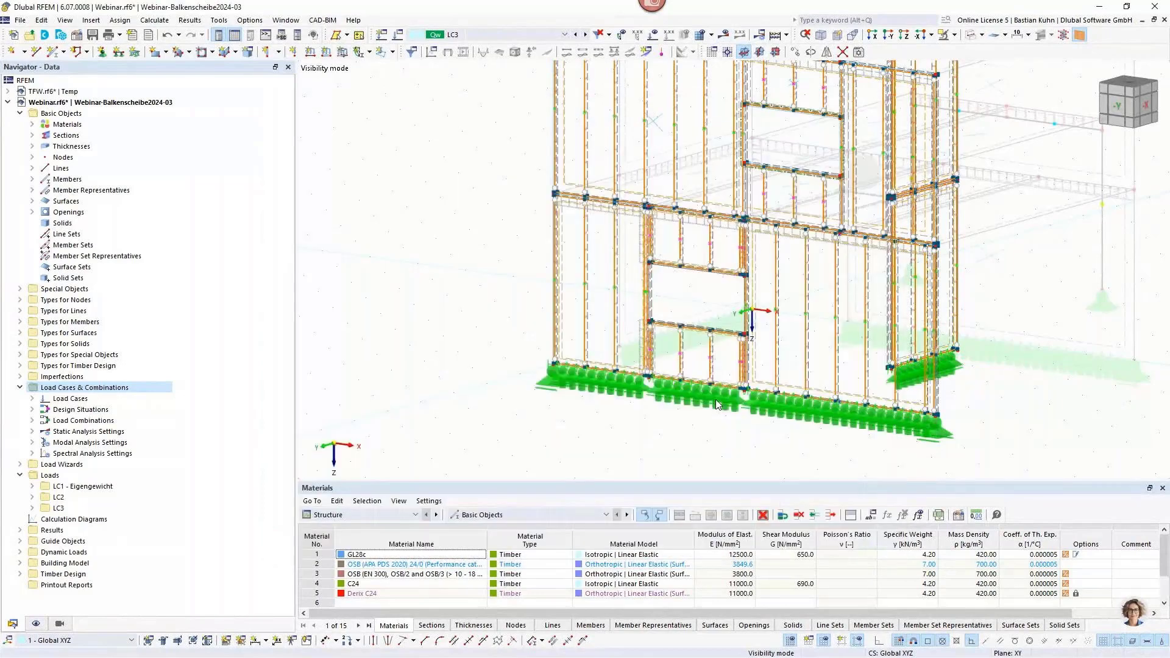
# Hide the beam panel topology objects and examine the lines and hinges around the ground-floor window opening.
pyautogui.scroll(2, 755, 303)
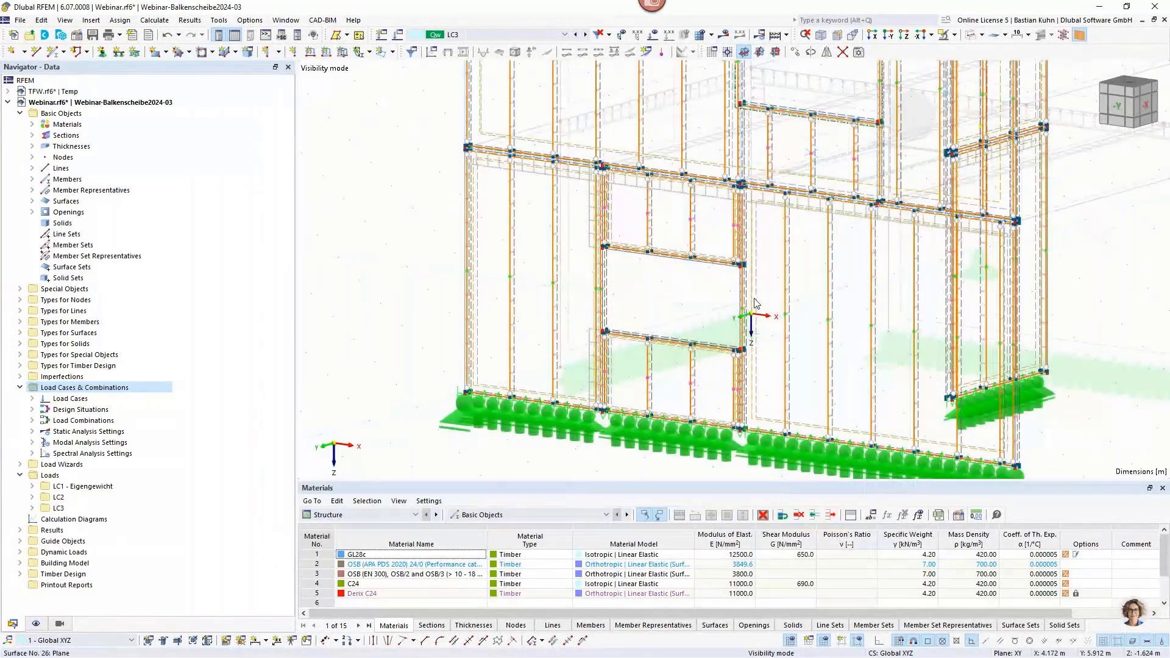
pyautogui.scroll(-2, 755, 302)
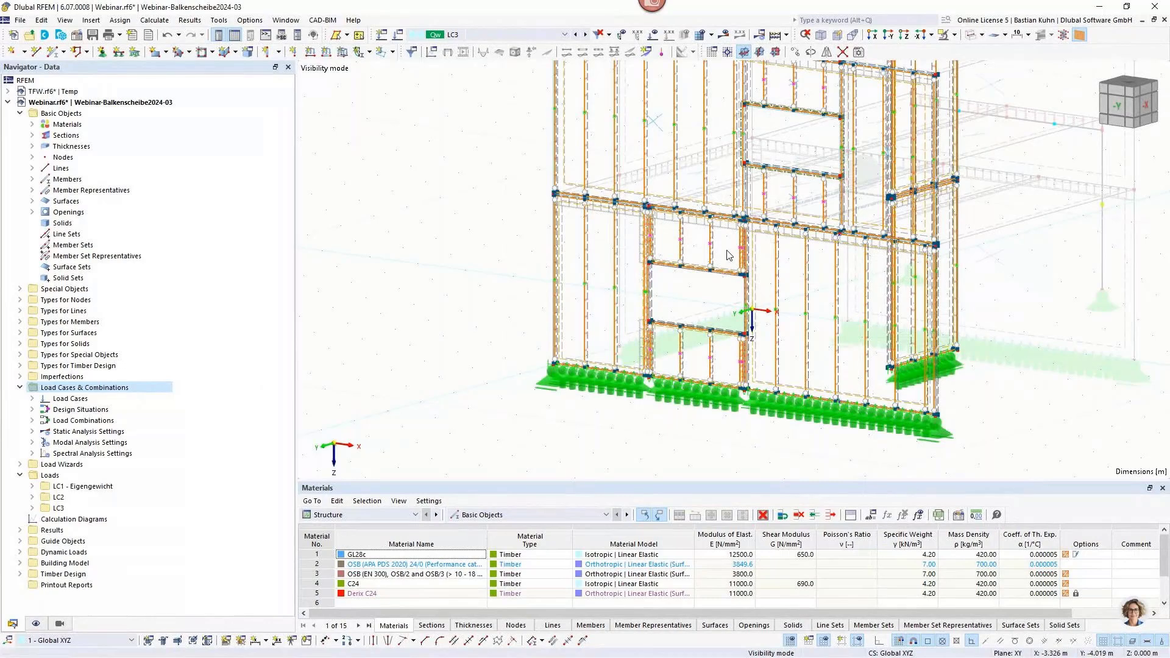
pyautogui.scroll(3, 727, 255)
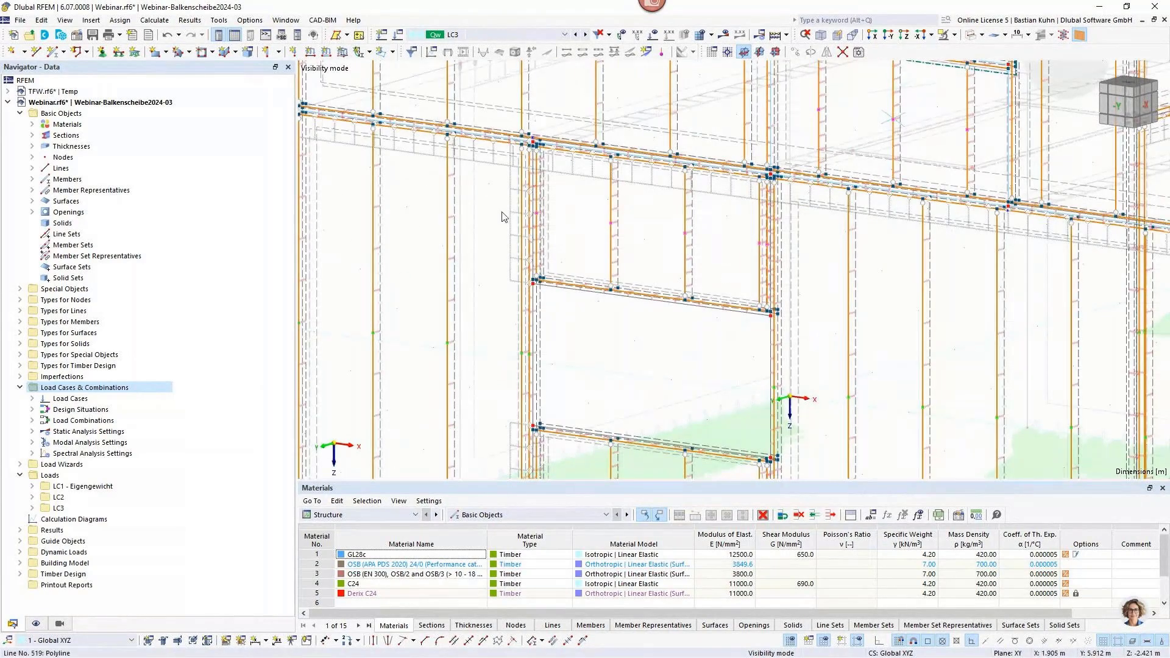
pyautogui.click(1079, 36)
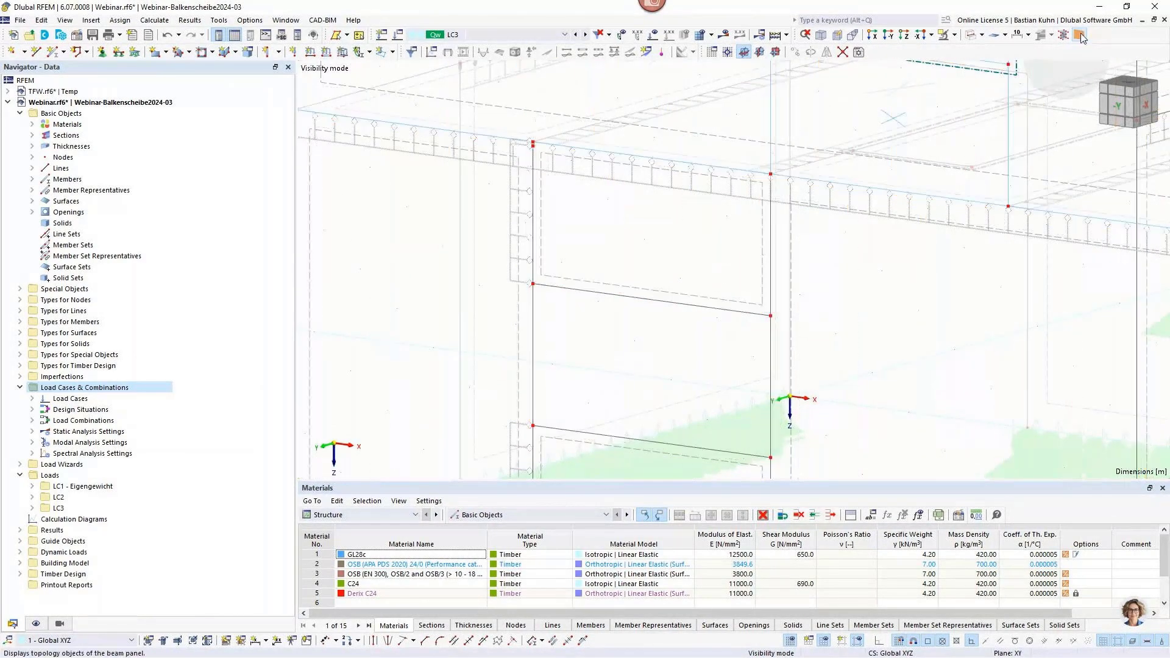
pyautogui.scroll(-4, 784, 241)
pyautogui.scroll(-2, 784, 242)
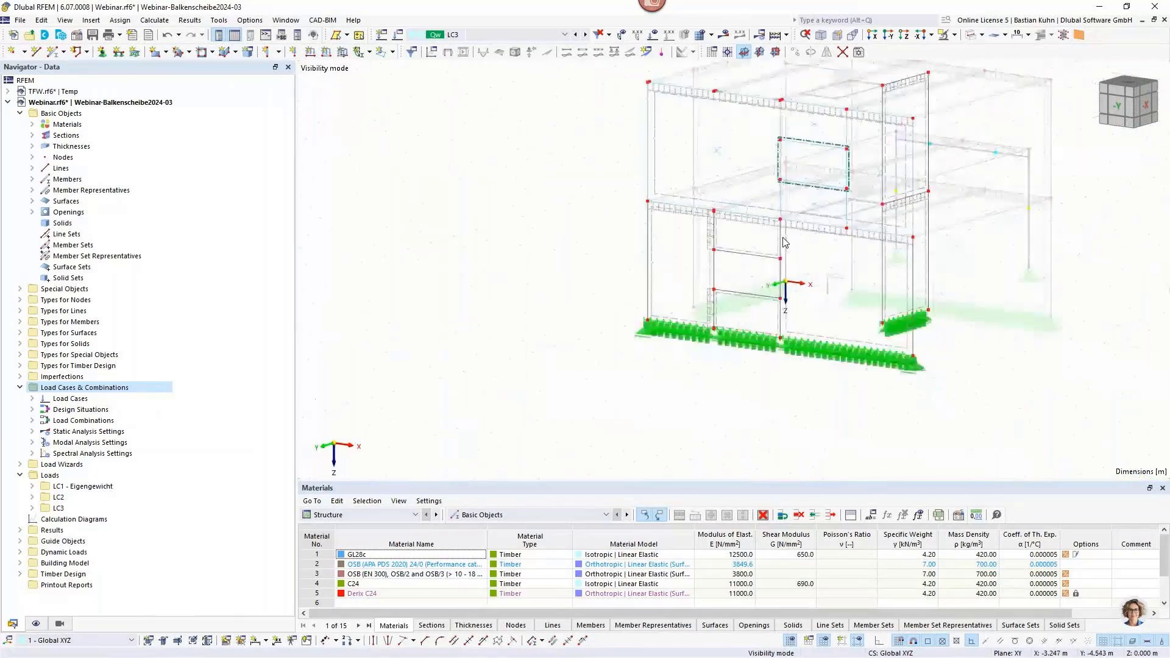
pyautogui.scroll(2, 783, 243)
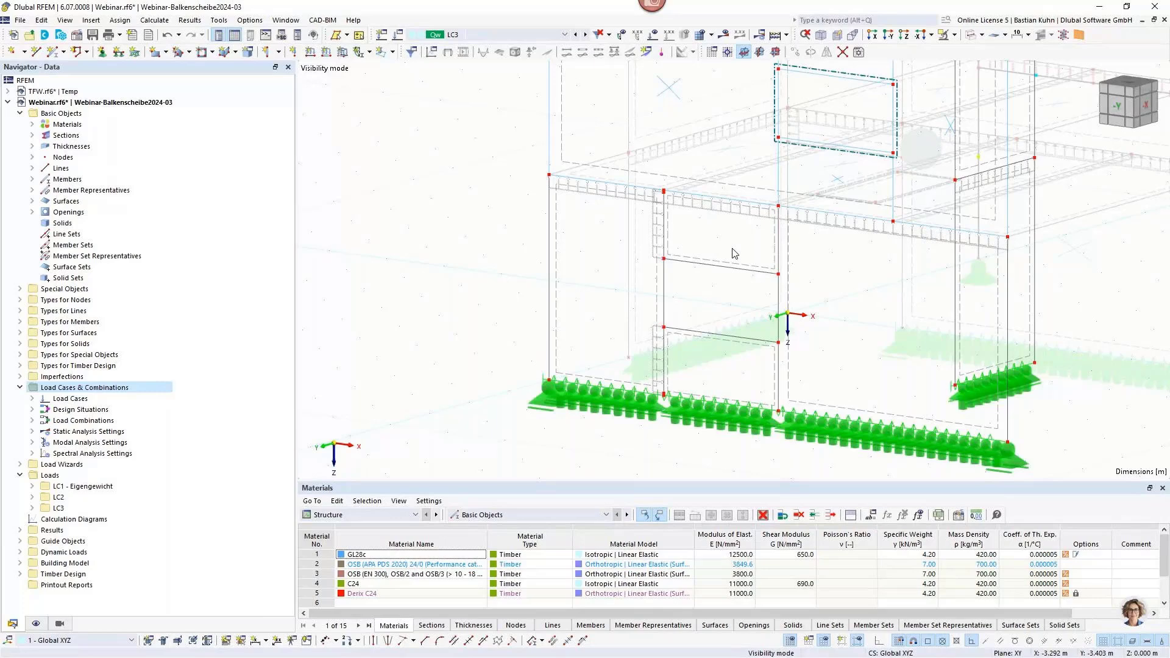
pyautogui.scroll(-1, 609, 284)
# Undo the thickness, surface, hinge and line edits back through the division of surface No. 14, restoring the ground-floor window opening.
pyautogui.click(179, 35)
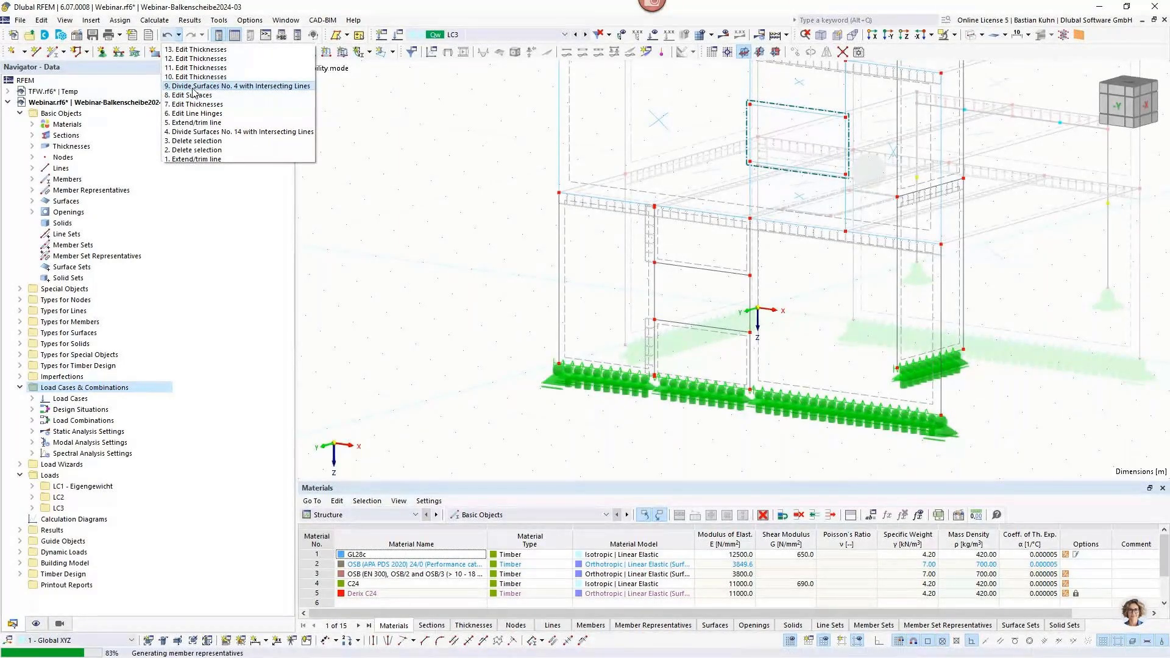
pyautogui.click(193, 89)
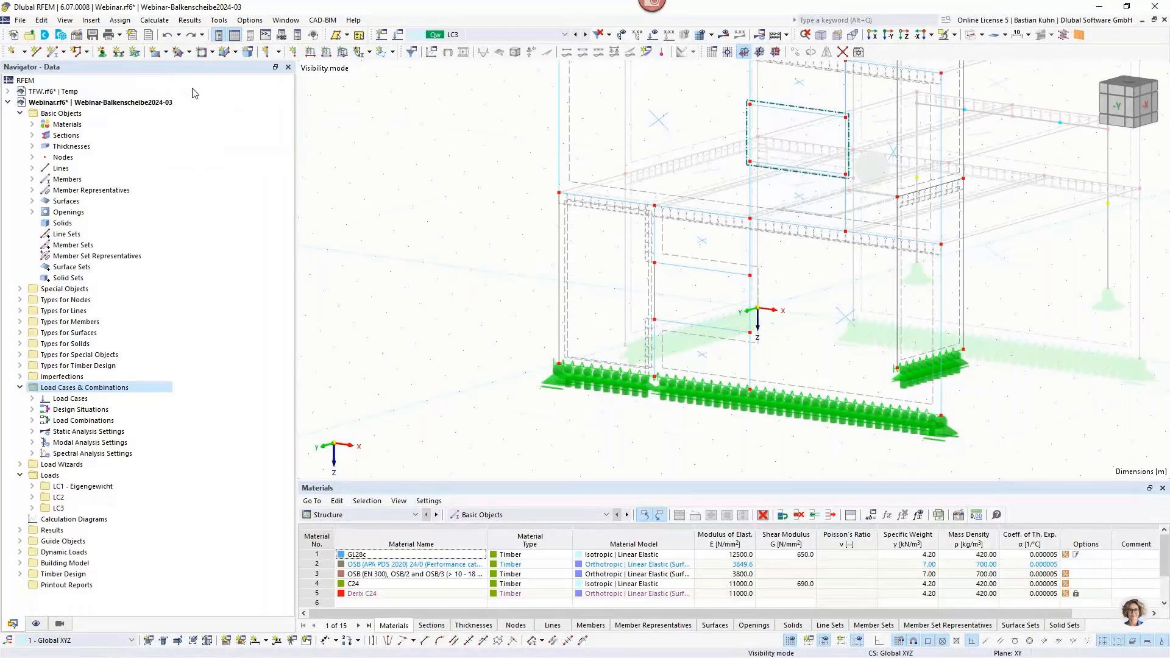
pyautogui.click(169, 38)
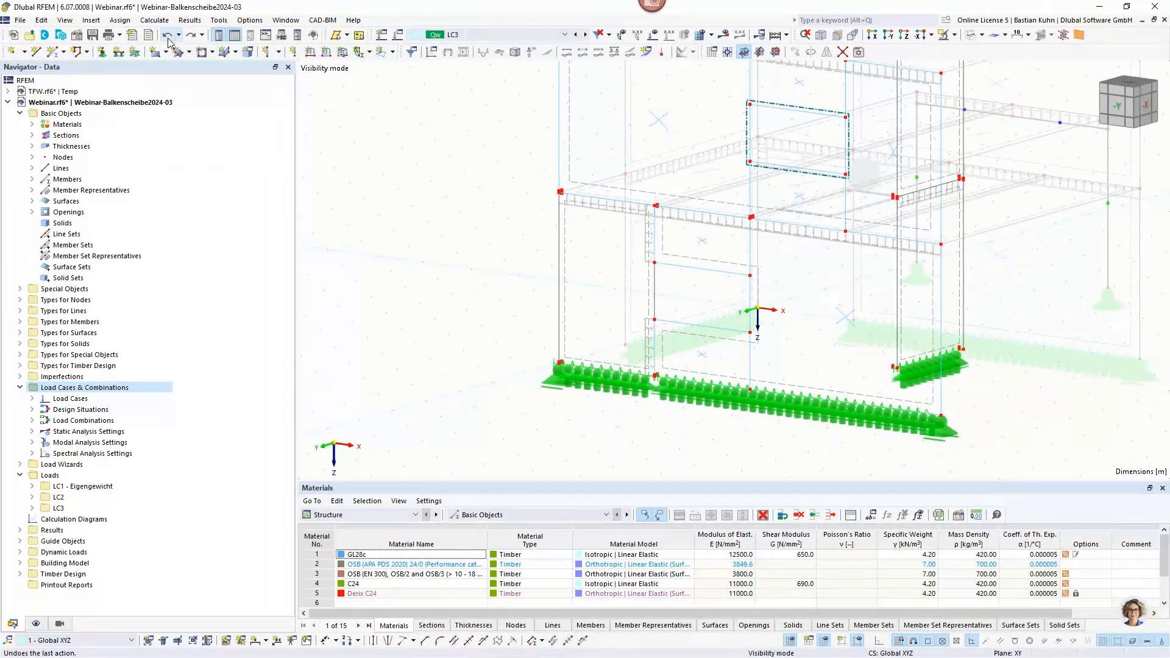
pyautogui.click(169, 38)
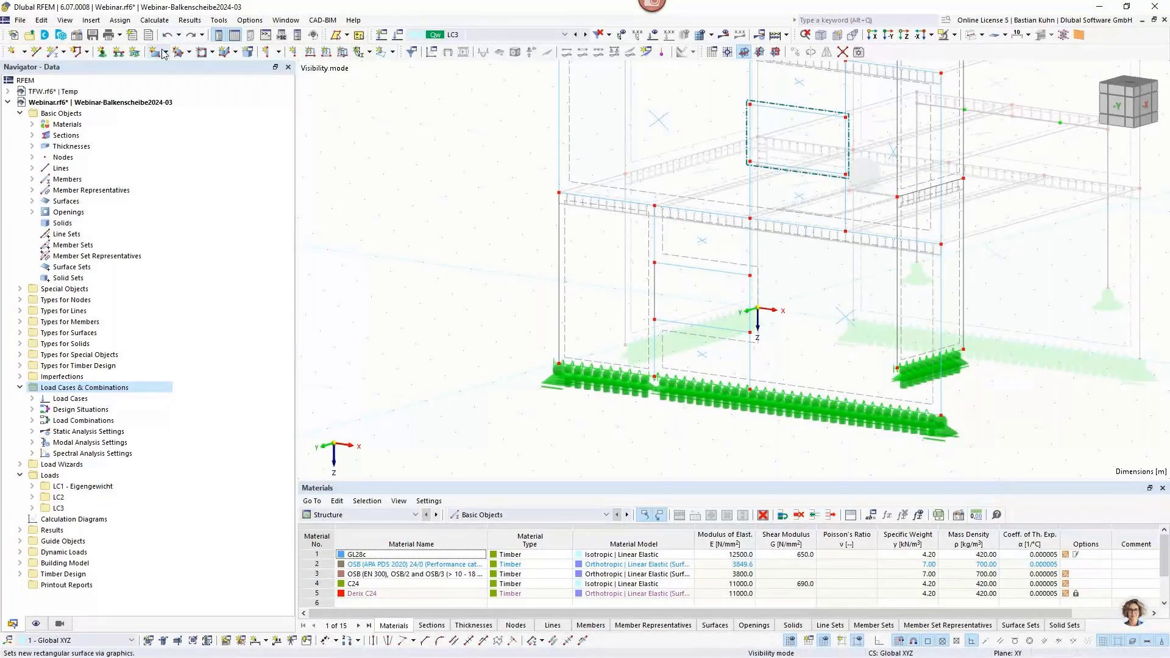
pyautogui.click(166, 36)
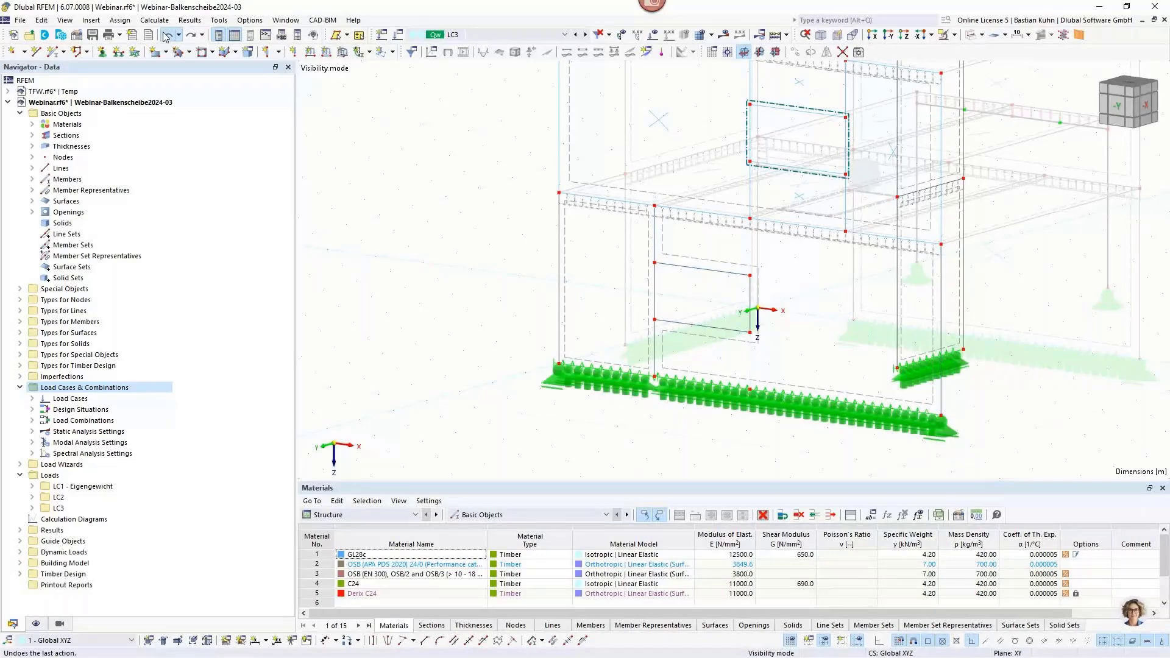
pyautogui.click(166, 36)
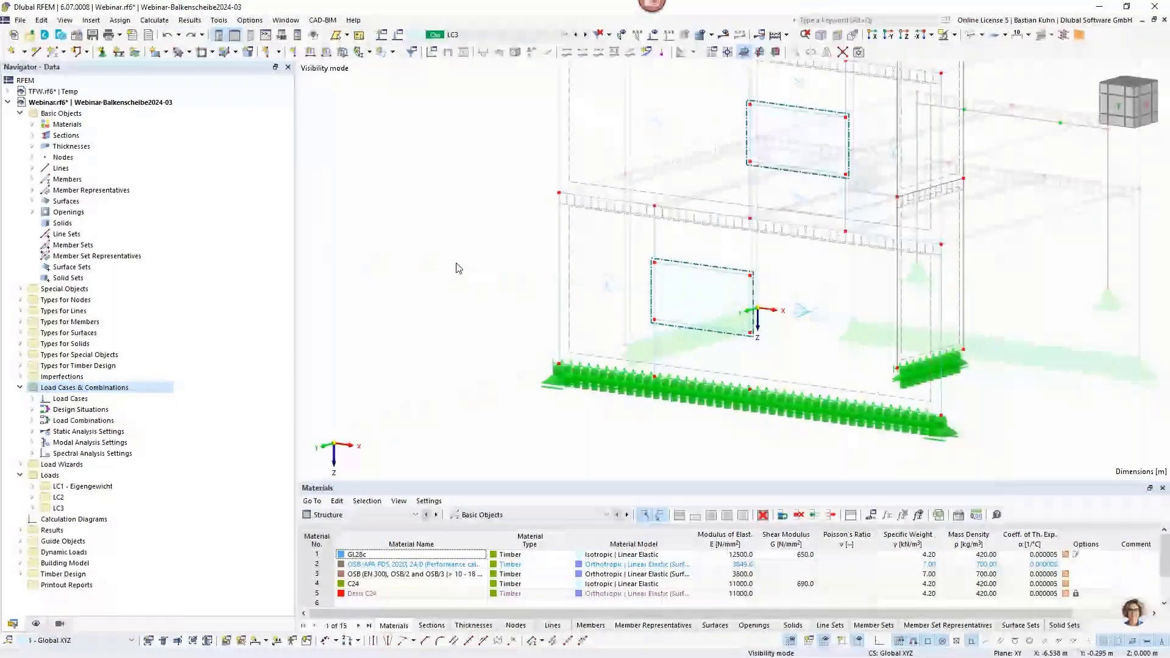
# Assign the thickness 1 - Beam Panel to wall surfaces 14, 18, 27 and 30.
pyautogui.scroll(-3, 509, 294)
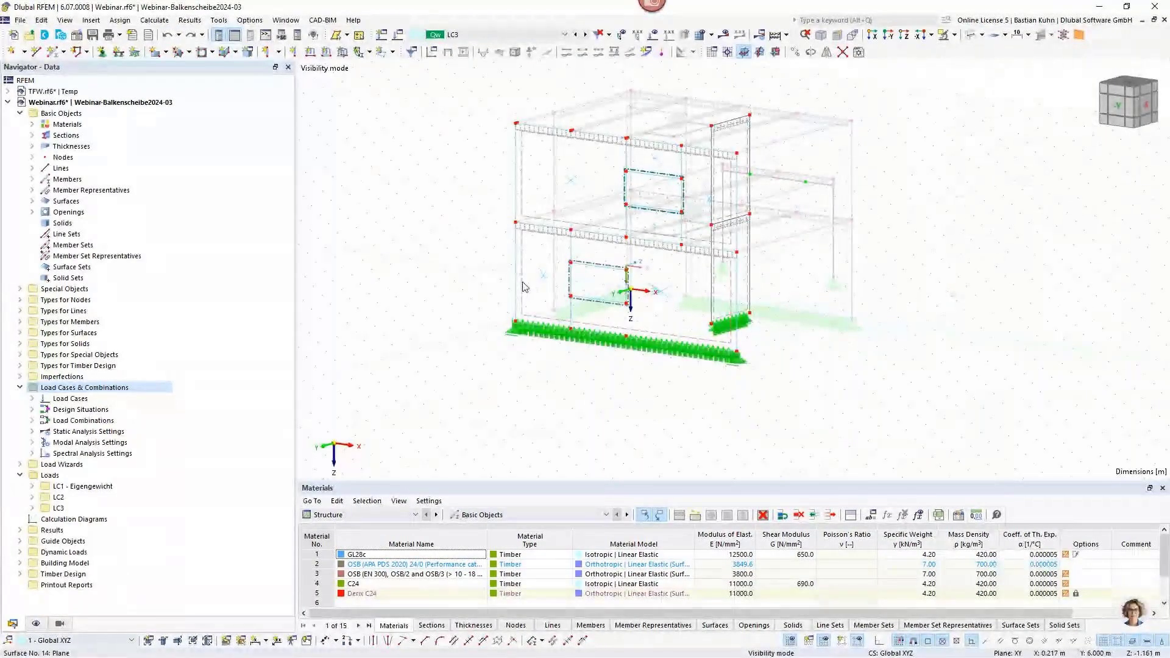
pyautogui.doubleClick(522, 210)
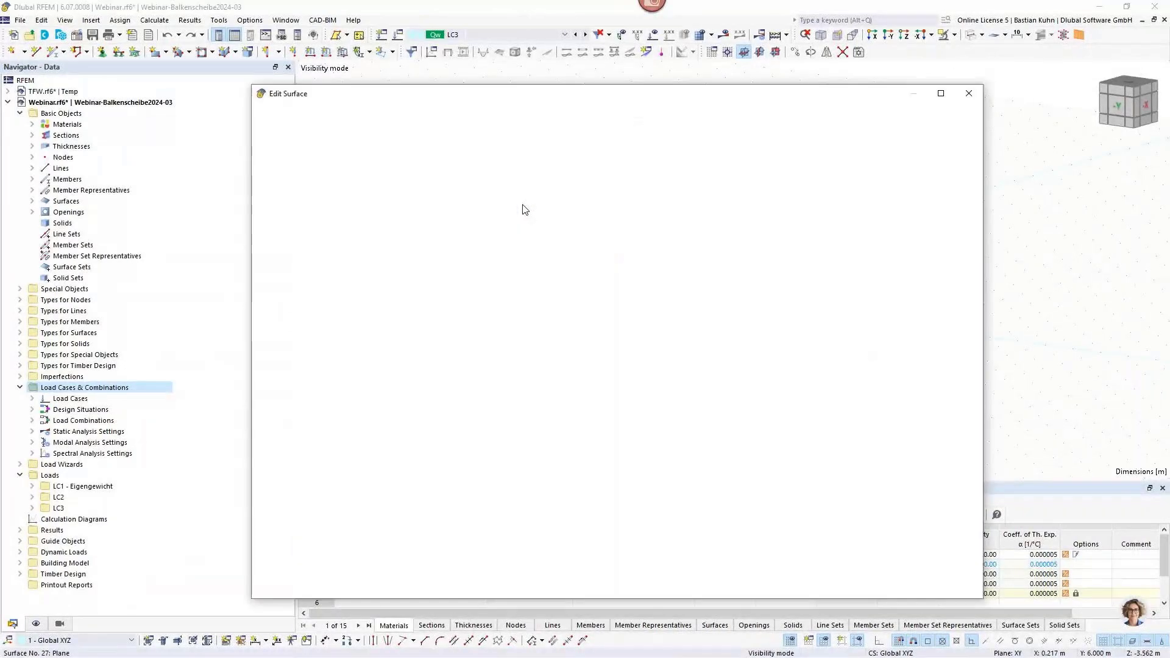
pyautogui.click(968, 93)
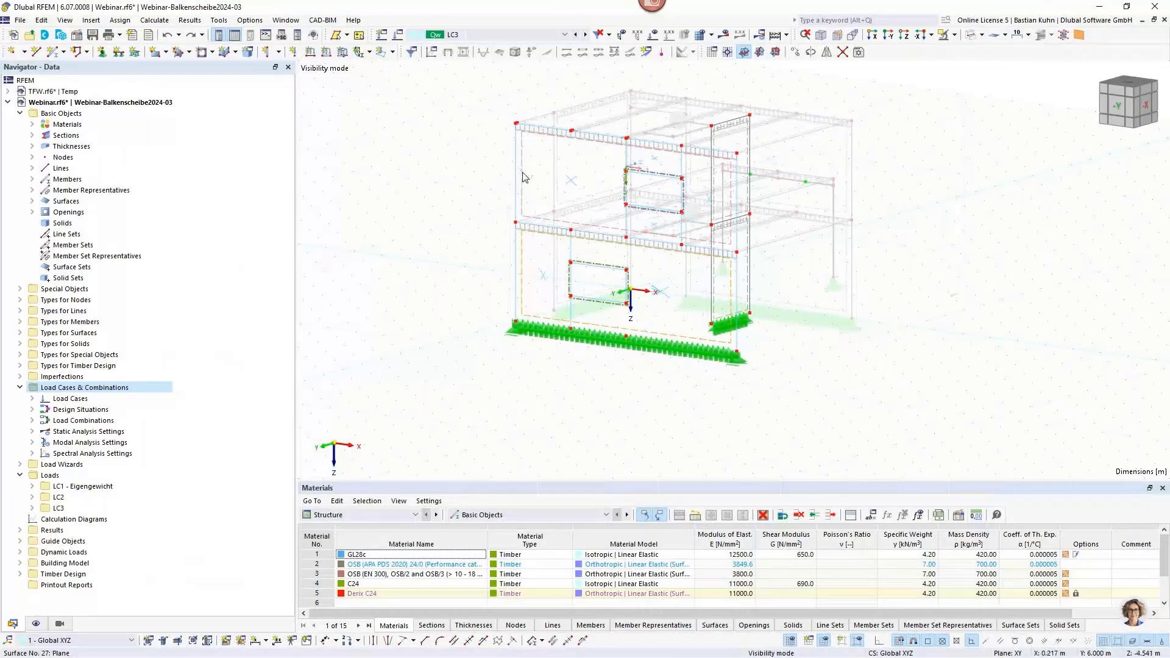
pyautogui.keyDown('ctrl'); pyautogui.moveTo(634, 174); pyautogui.dragTo(765, 195, button='middle'); pyautogui.keyUp('ctrl')
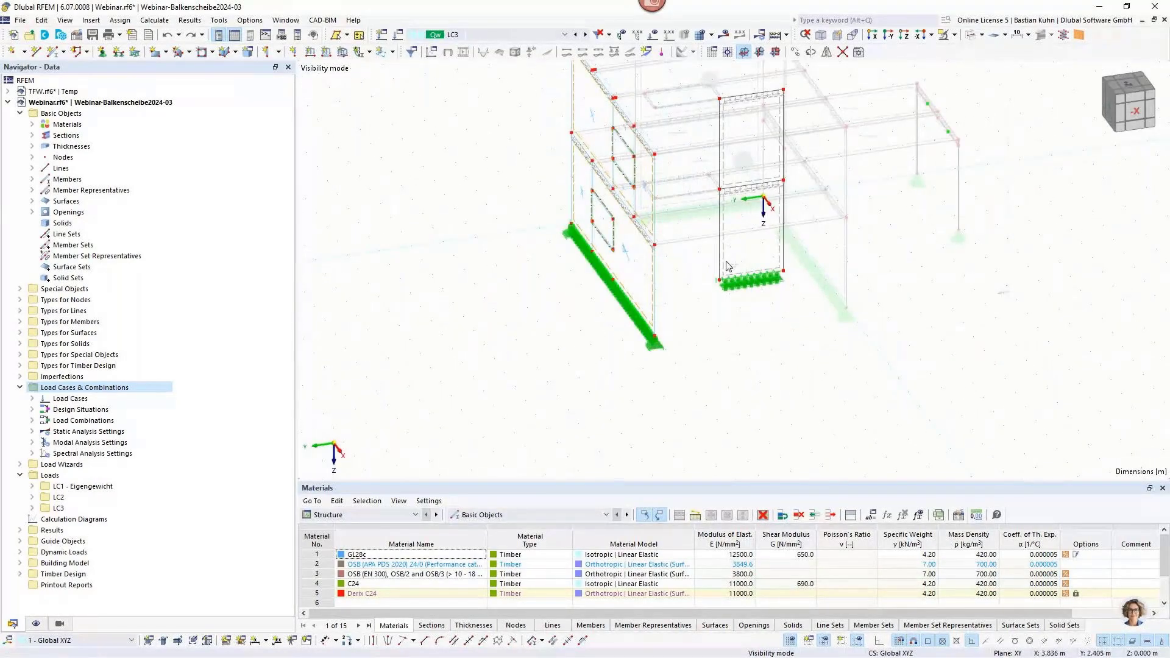
pyautogui.doubleClick(726, 169)
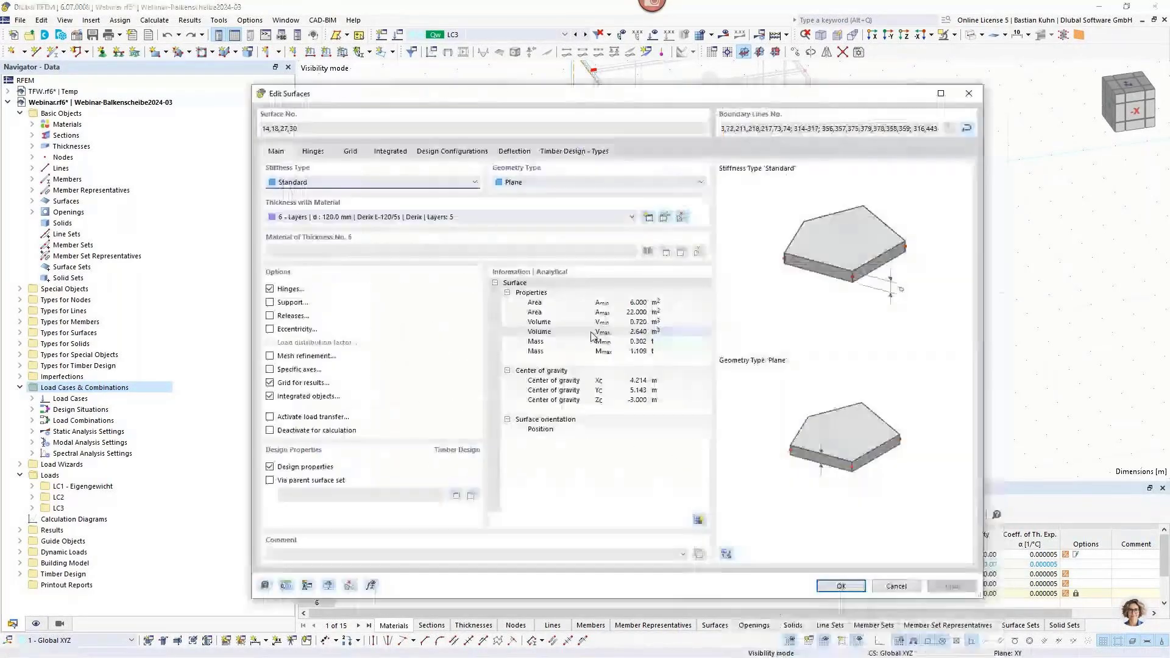
pyautogui.click(585, 217)
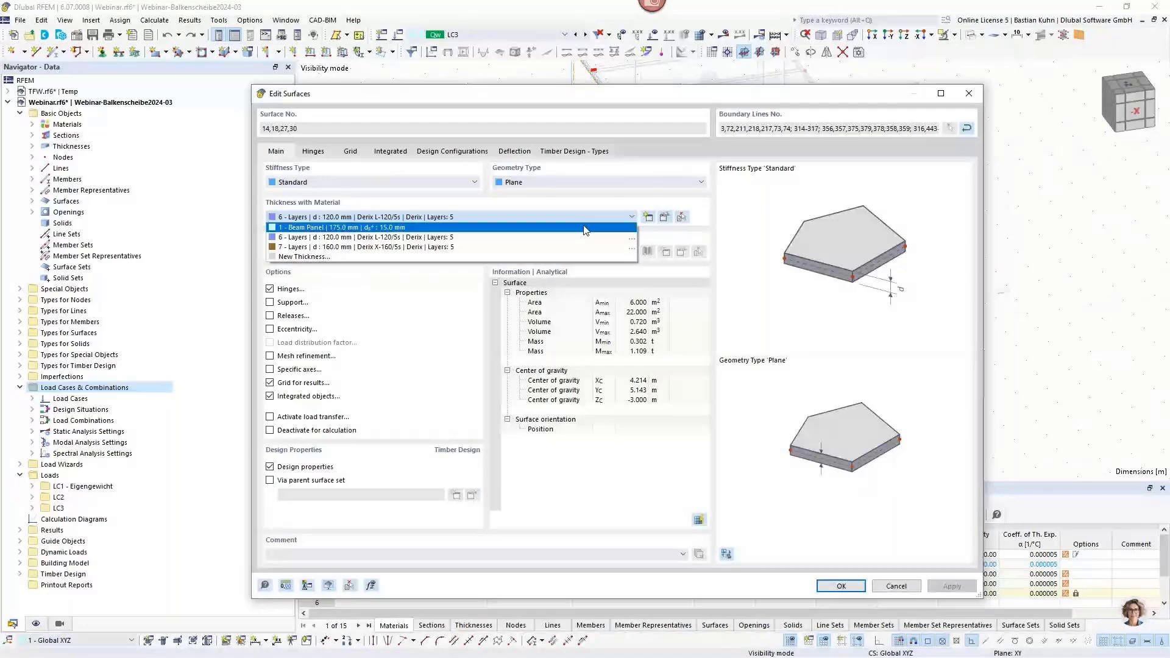
pyautogui.click(585, 229)
pyautogui.click(841, 585)
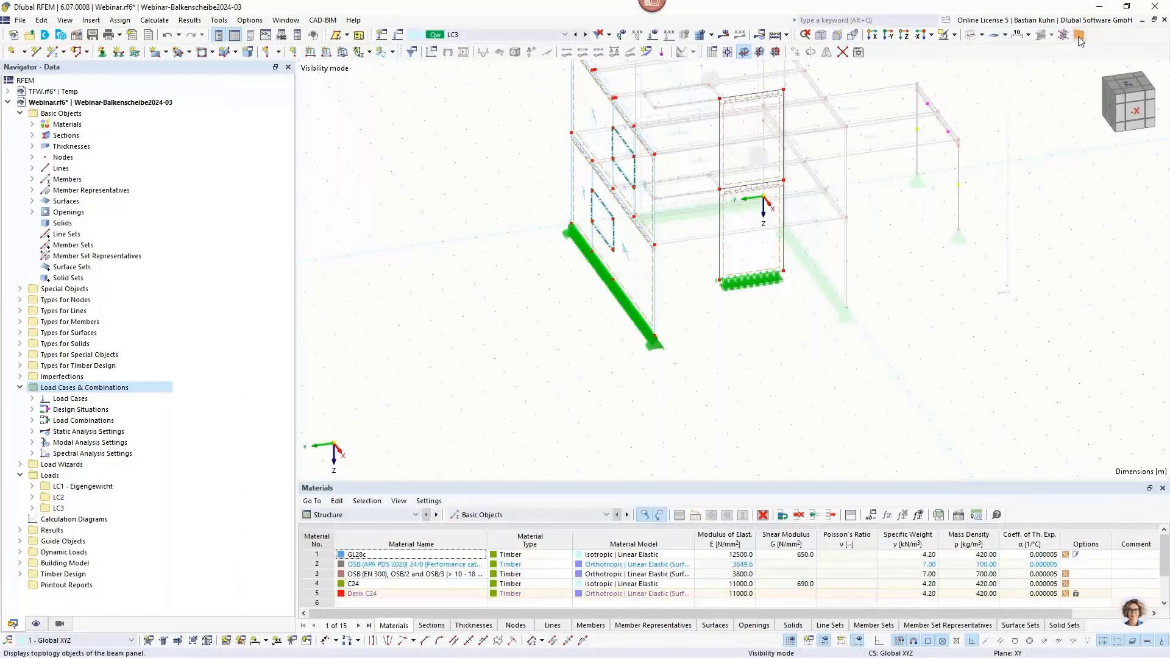
# Check the generated framing of the wall panels and undo the last surface edit.
pyautogui.moveTo(607, 258); pyautogui.dragTo(682, 259, button='middle')
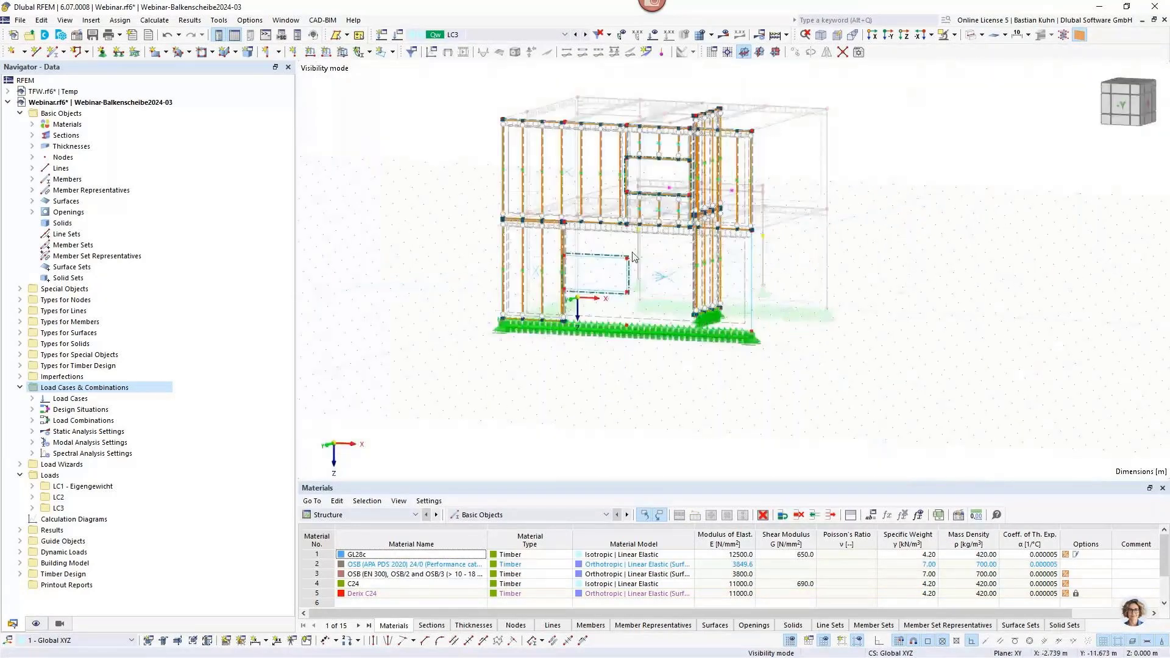
pyautogui.click(179, 35)
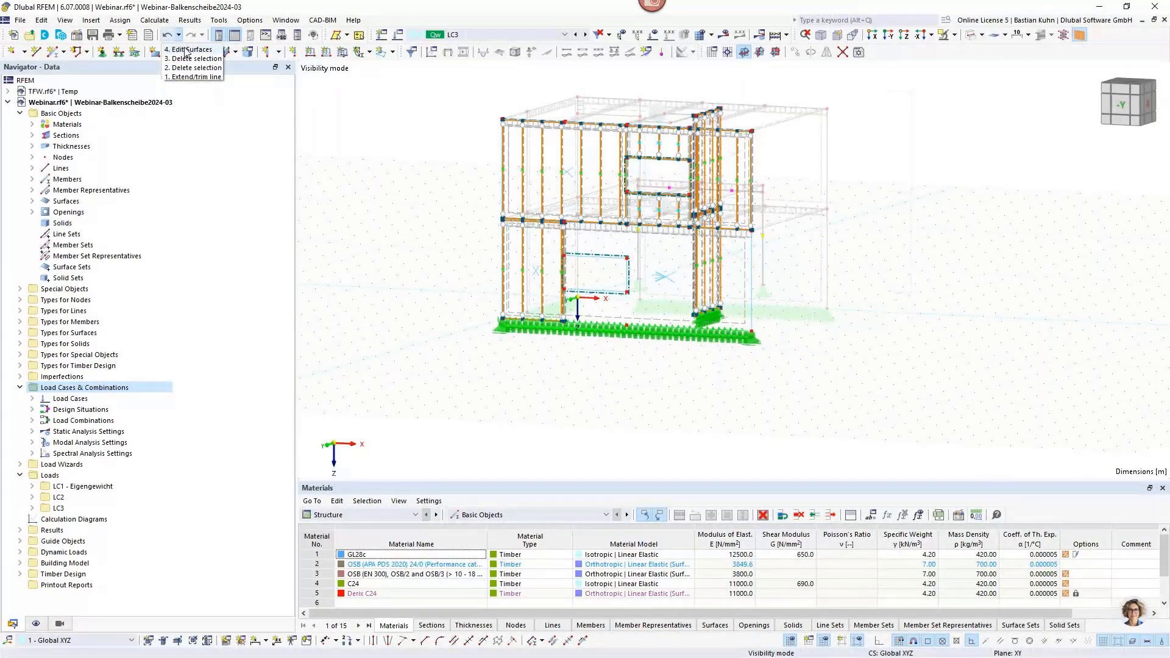
pyautogui.click(187, 50)
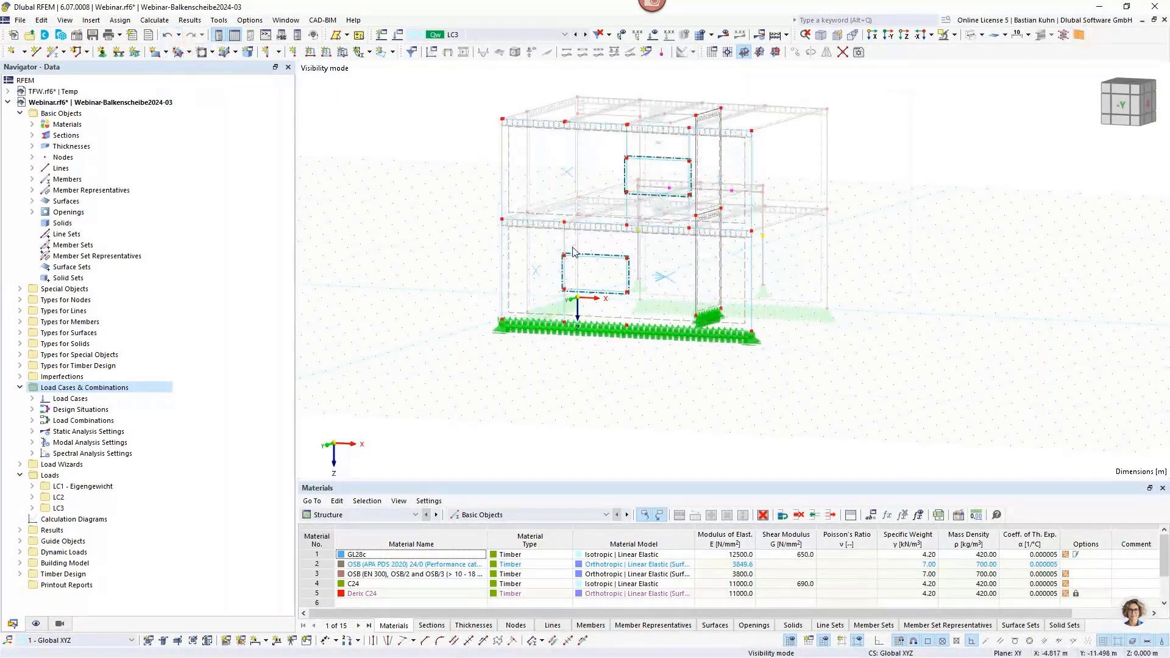
# Extend the right vertical edge line of the ground-floor window opening at both ends to the next member/line, creating new lines.
pyautogui.scroll(2, 572, 250)
pyautogui.scroll(3, 573, 250)
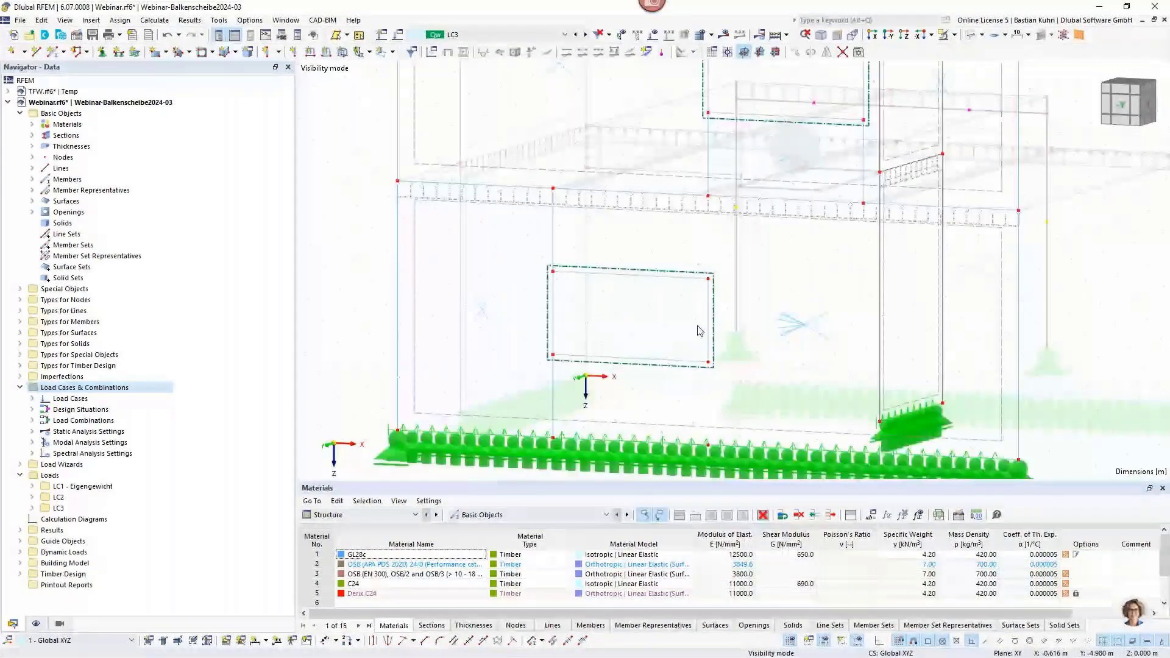
pyautogui.rightClick(708, 320)
pyautogui.click(756, 141)
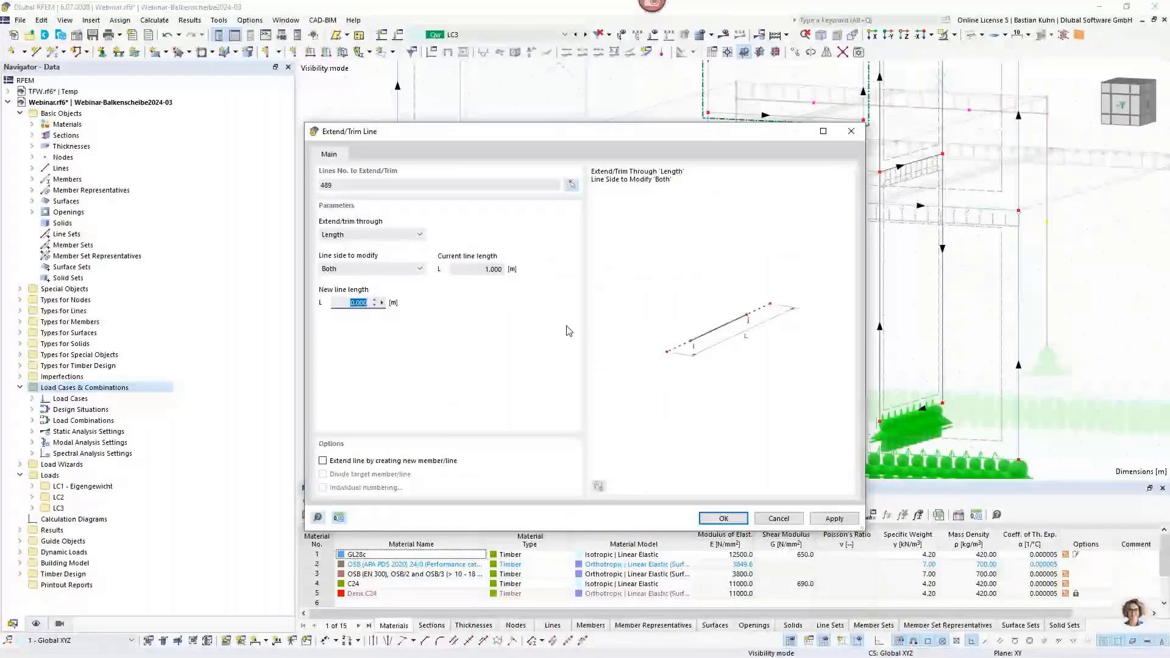
pyautogui.click(372, 234)
pyautogui.click(350, 250)
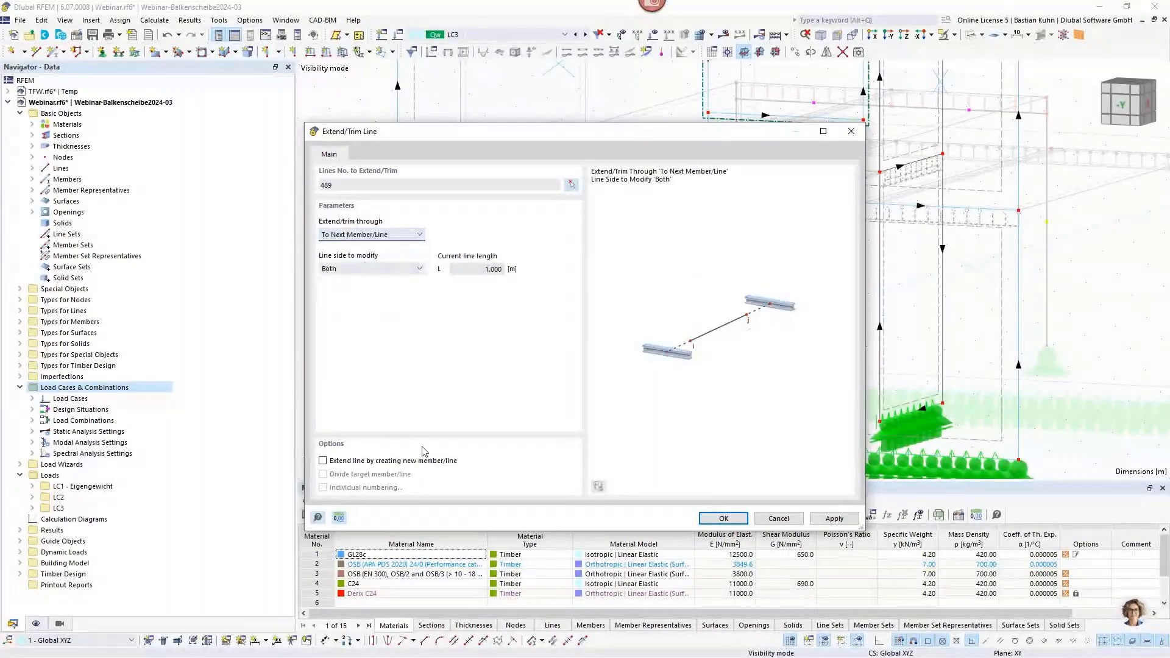
pyautogui.click(323, 461)
pyautogui.click(714, 517)
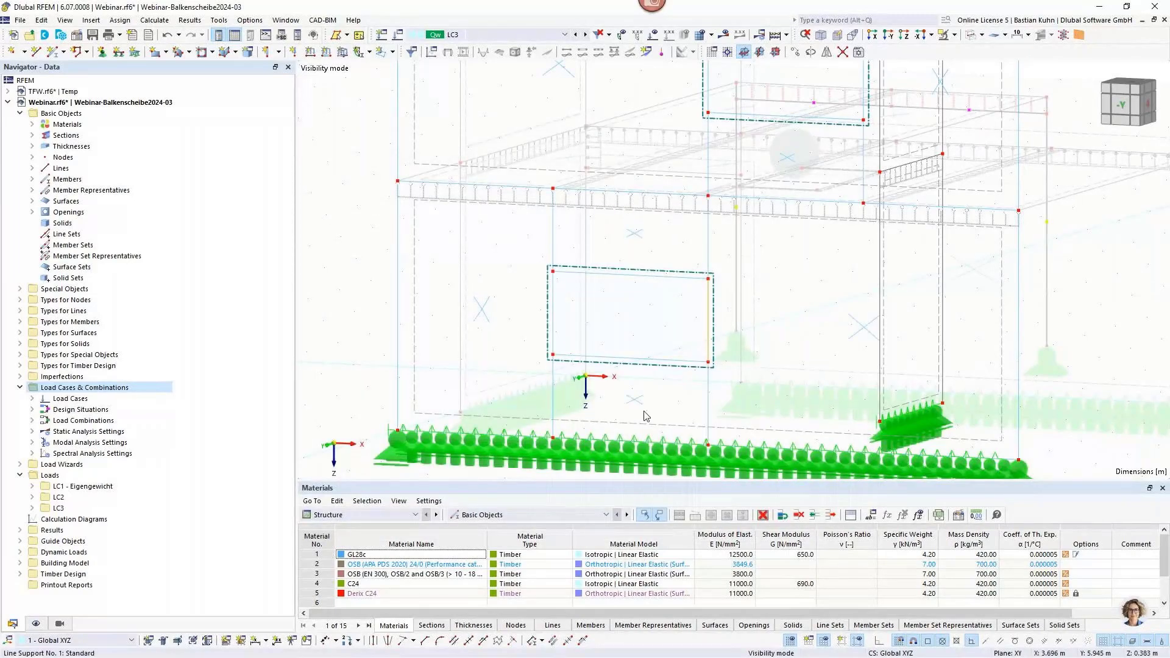
# Show the beam panel topology objects, and calculate load case LC3 to view the global deformations of the walls.
pyautogui.scroll(-3, 630, 349)
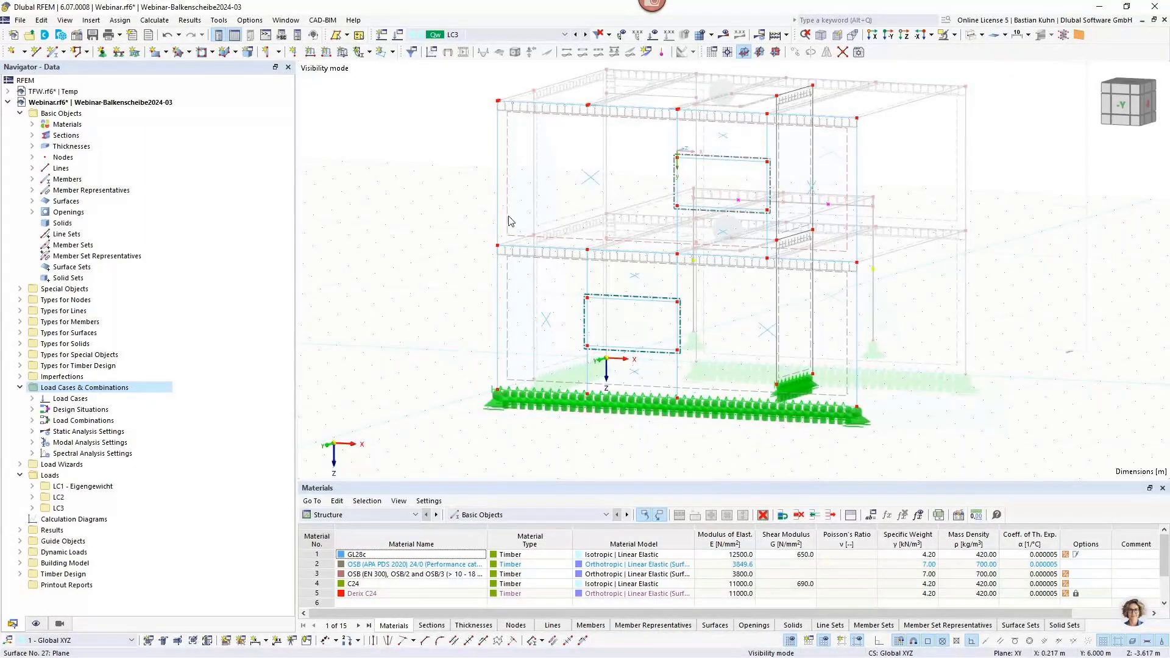
pyautogui.click(1079, 36)
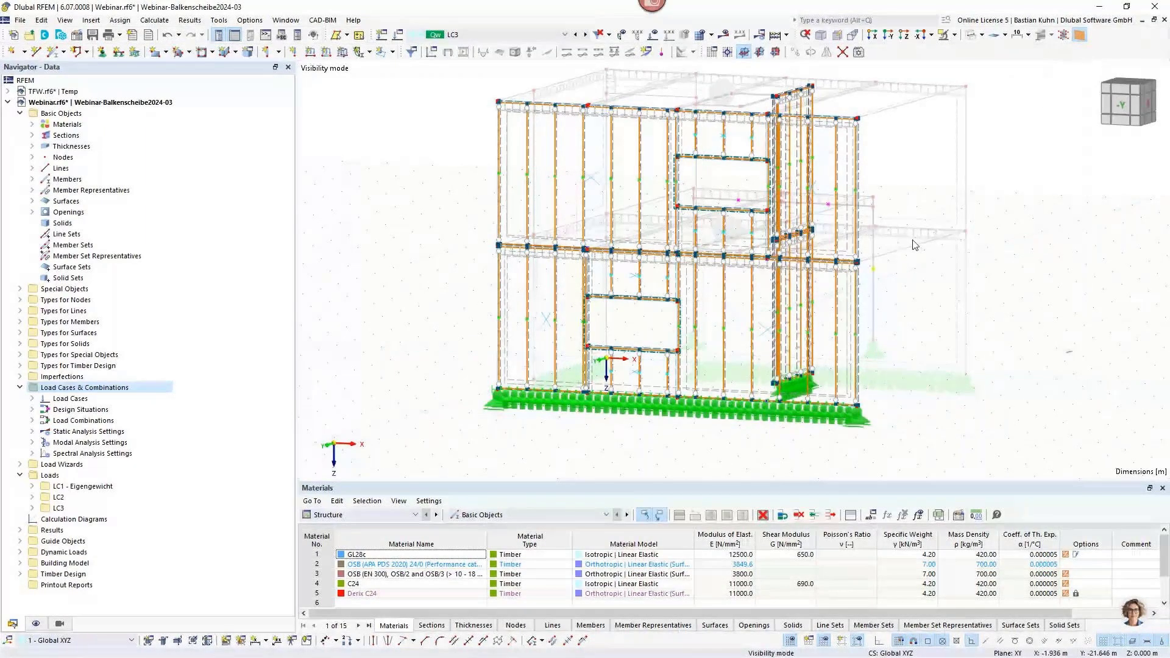
pyautogui.click(723, 35)
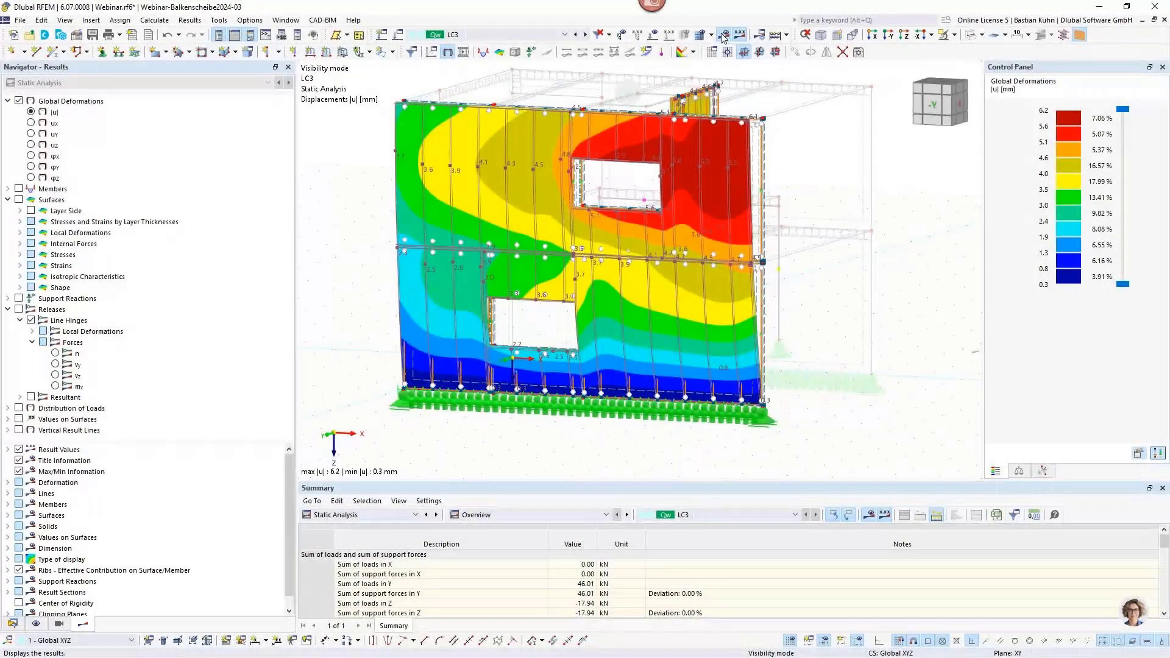
pyautogui.click(723, 37)
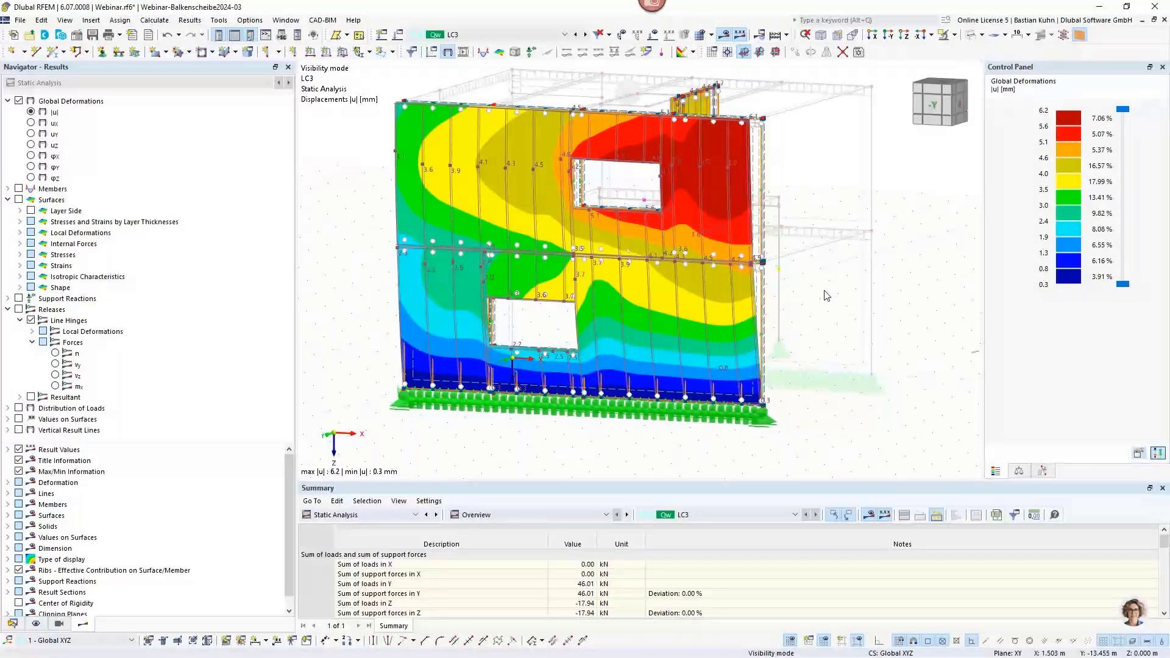
pyautogui.keyDown('ctrl'); pyautogui.moveTo(826, 295); pyautogui.dragTo(725, 276, button='middle'); pyautogui.keyUp('ctrl')
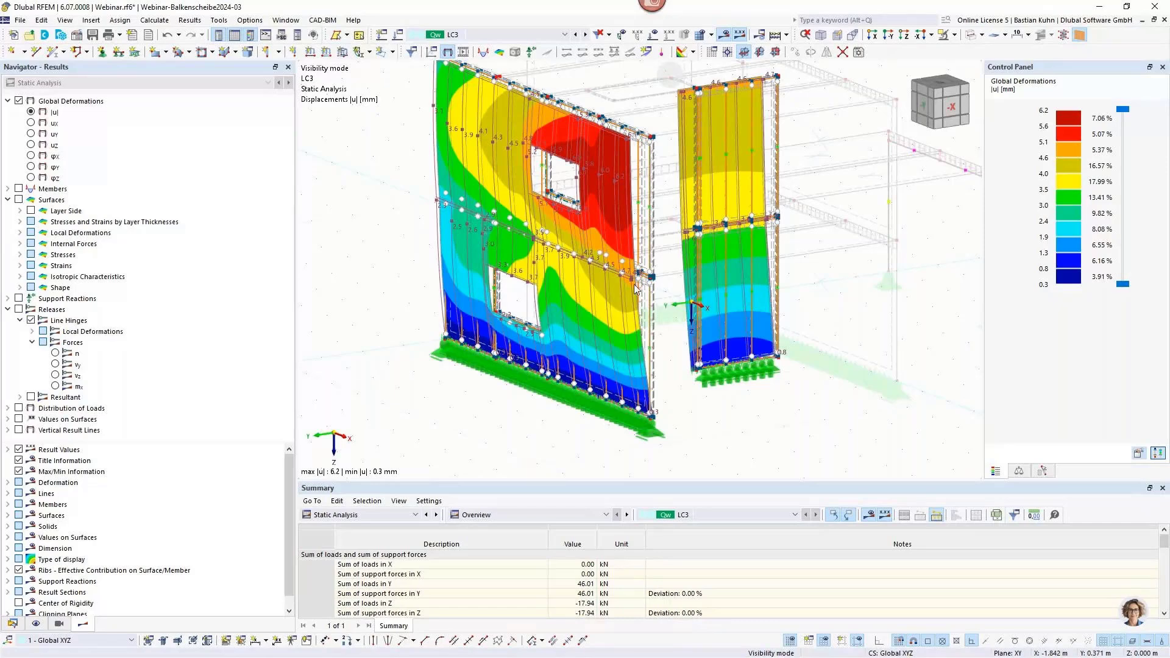
pyautogui.scroll(-3, 670, 303)
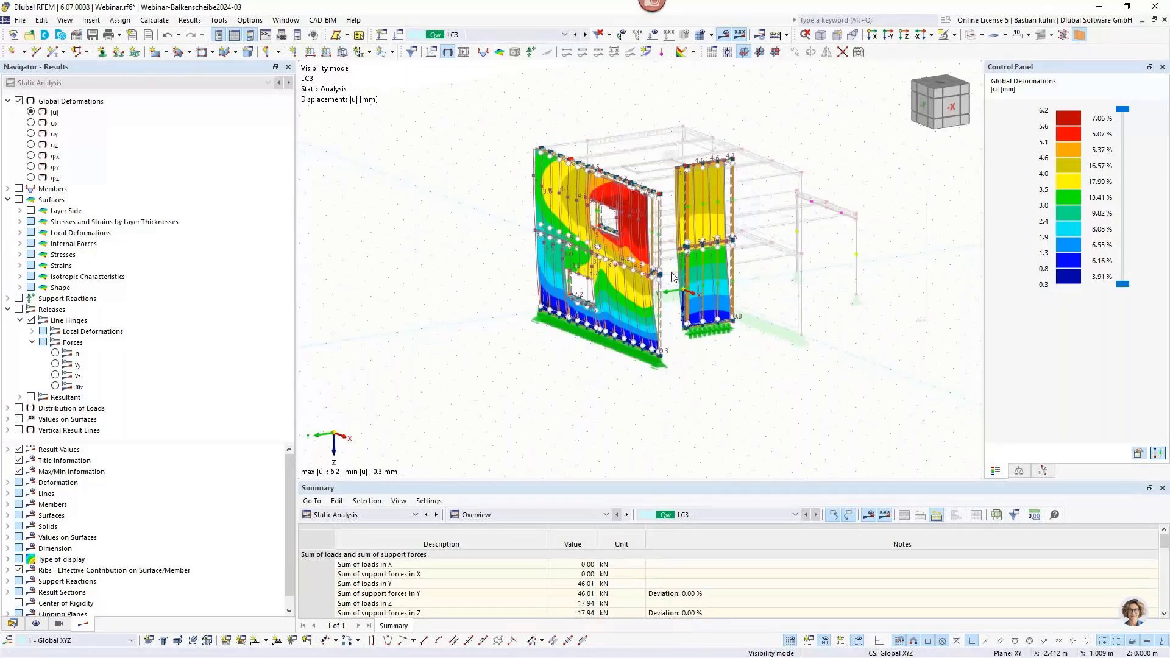
pyautogui.keyDown('ctrl'); pyautogui.moveTo(672, 275); pyautogui.dragTo(660, 272, button='middle'); pyautogui.keyUp('ctrl')
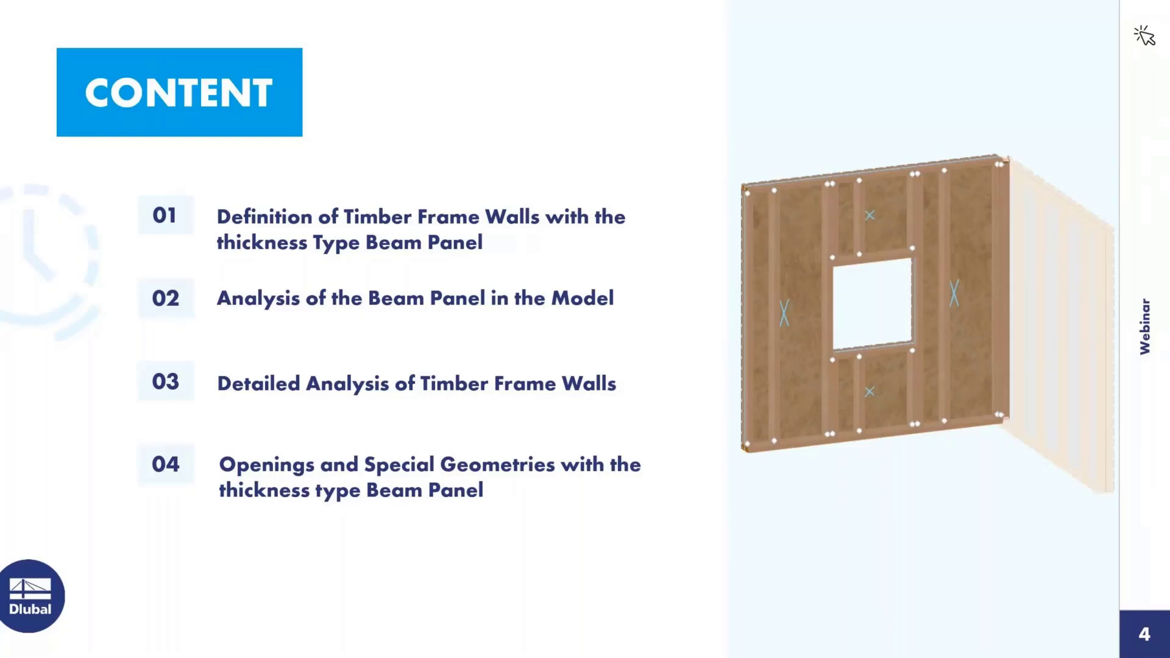
pyautogui.press('Right')
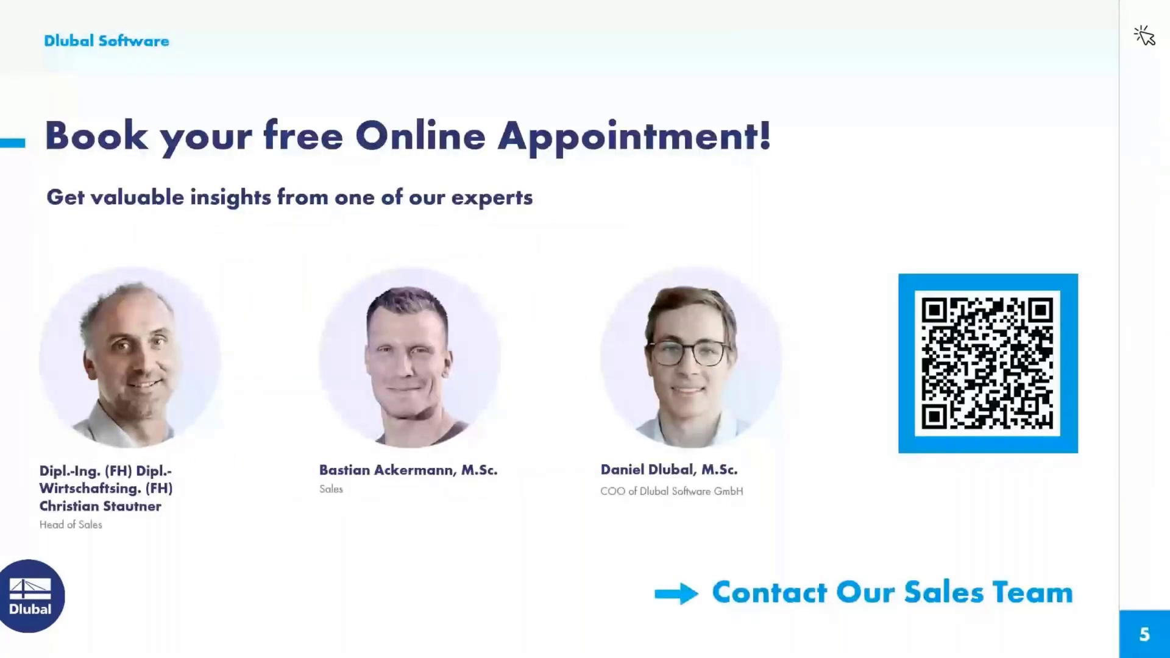